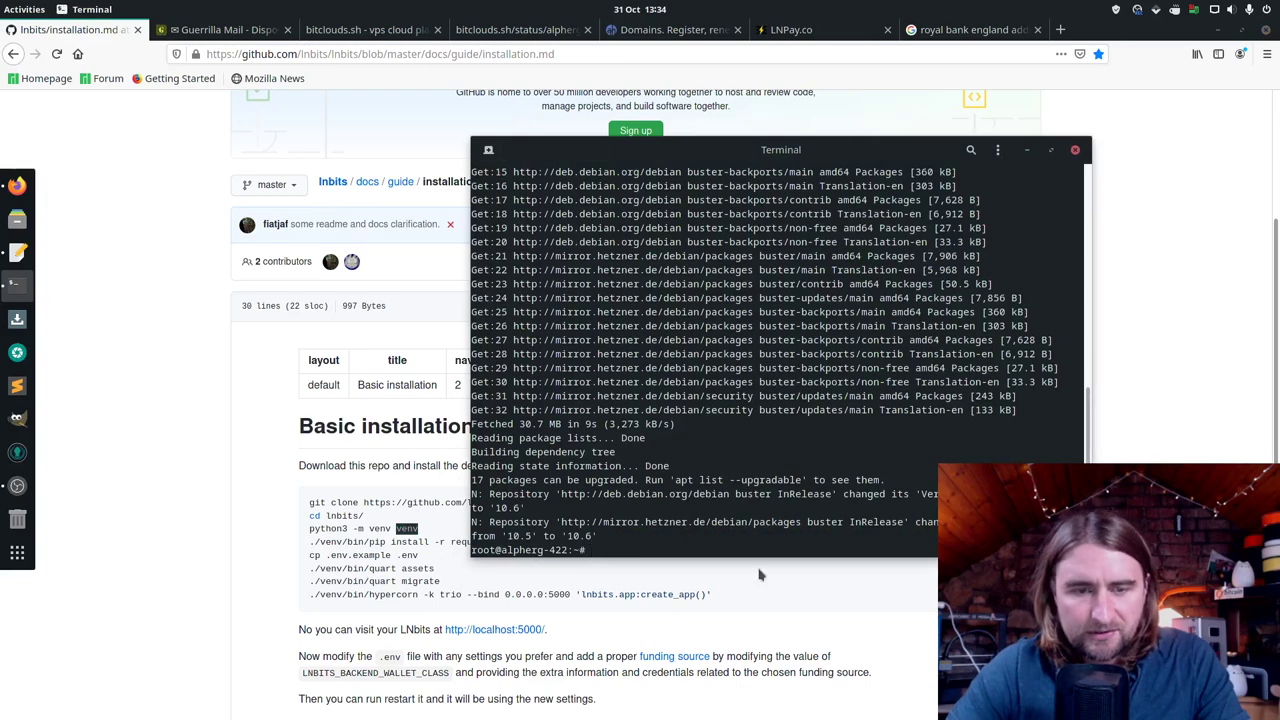
Step: Install git with sudo apt install git, confirming the package prompt with y
type("sudo apt")
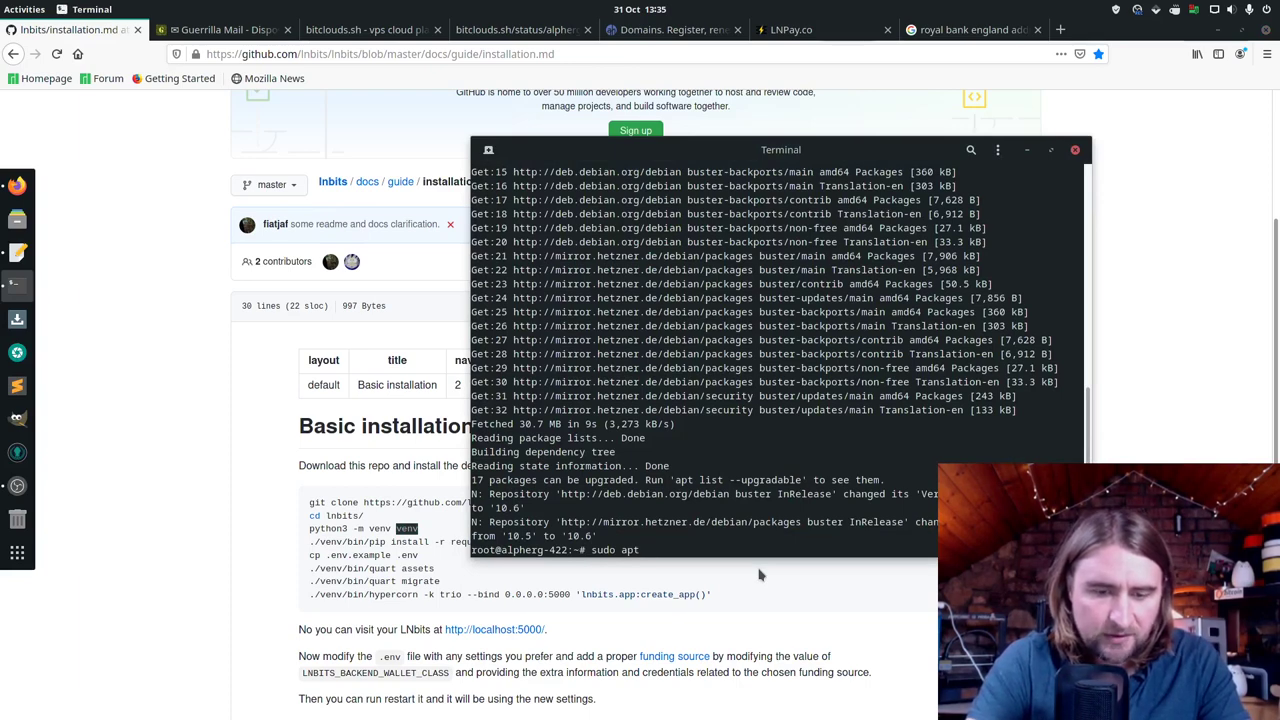
type(" install git")
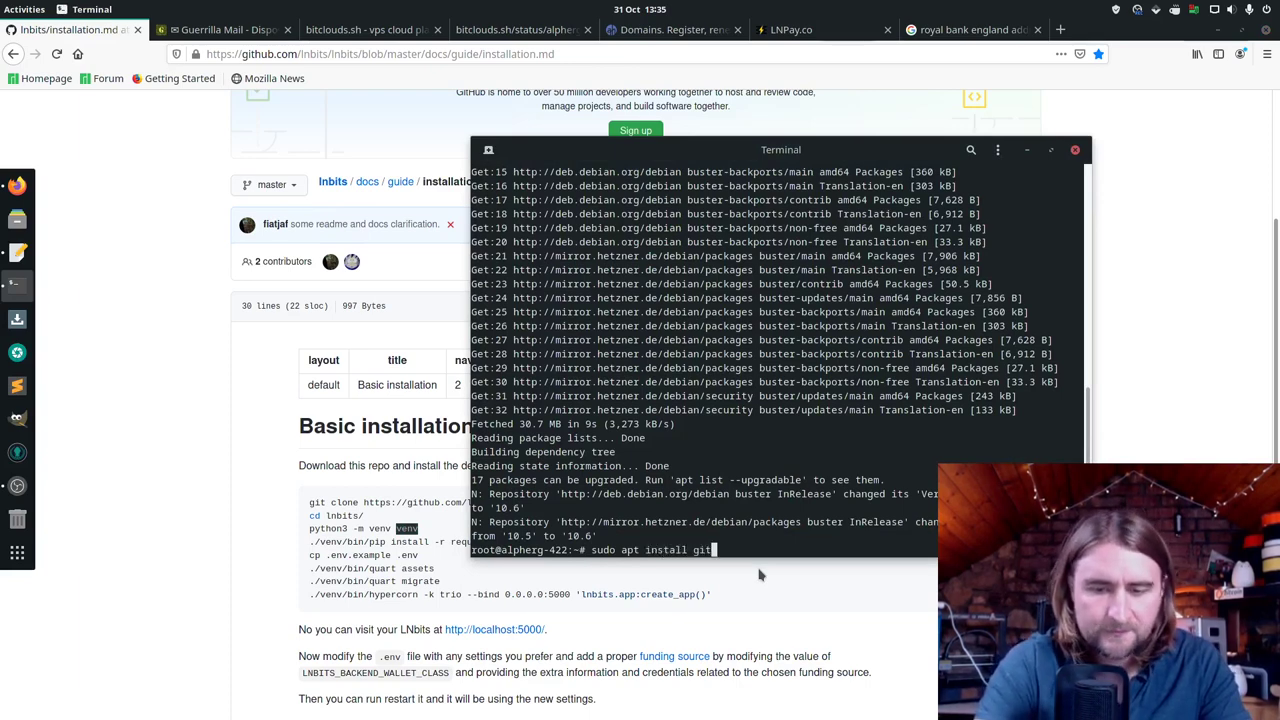
key("Return")
type("y")
key("Return")
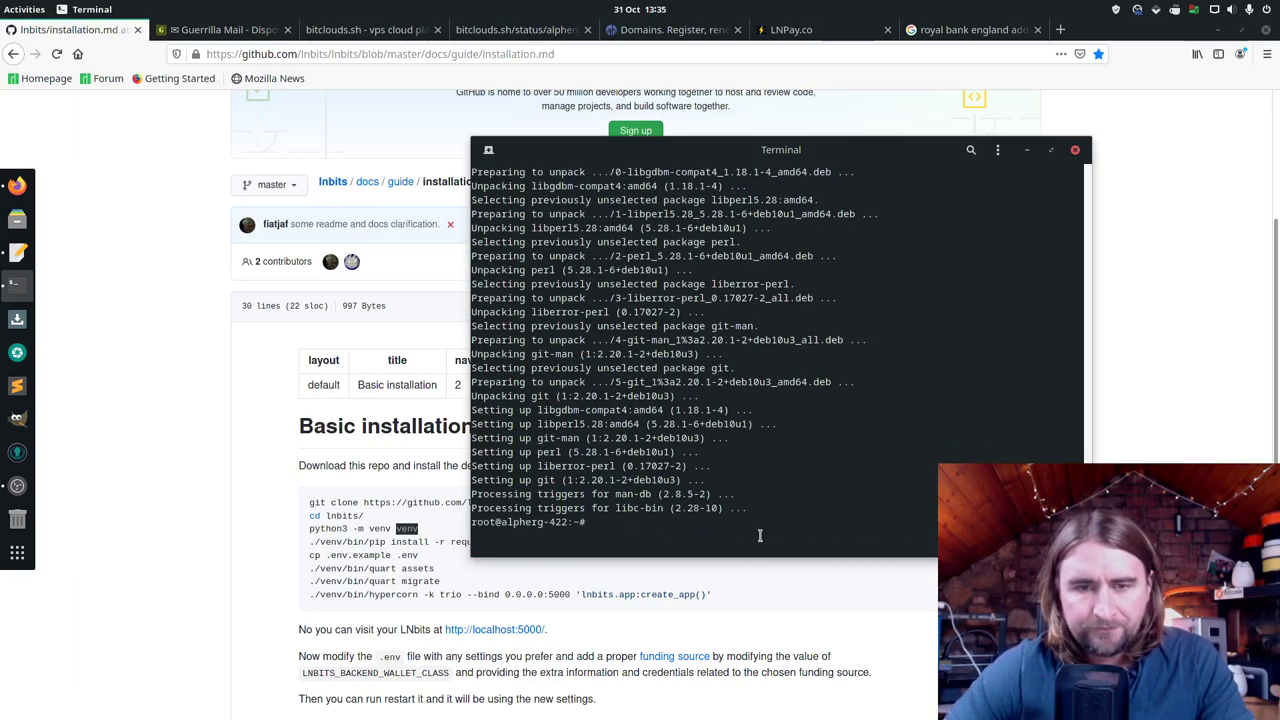
Step: Install python3-venv with sudo apt install python3-venv and confirm the installation
type("sudo pat")
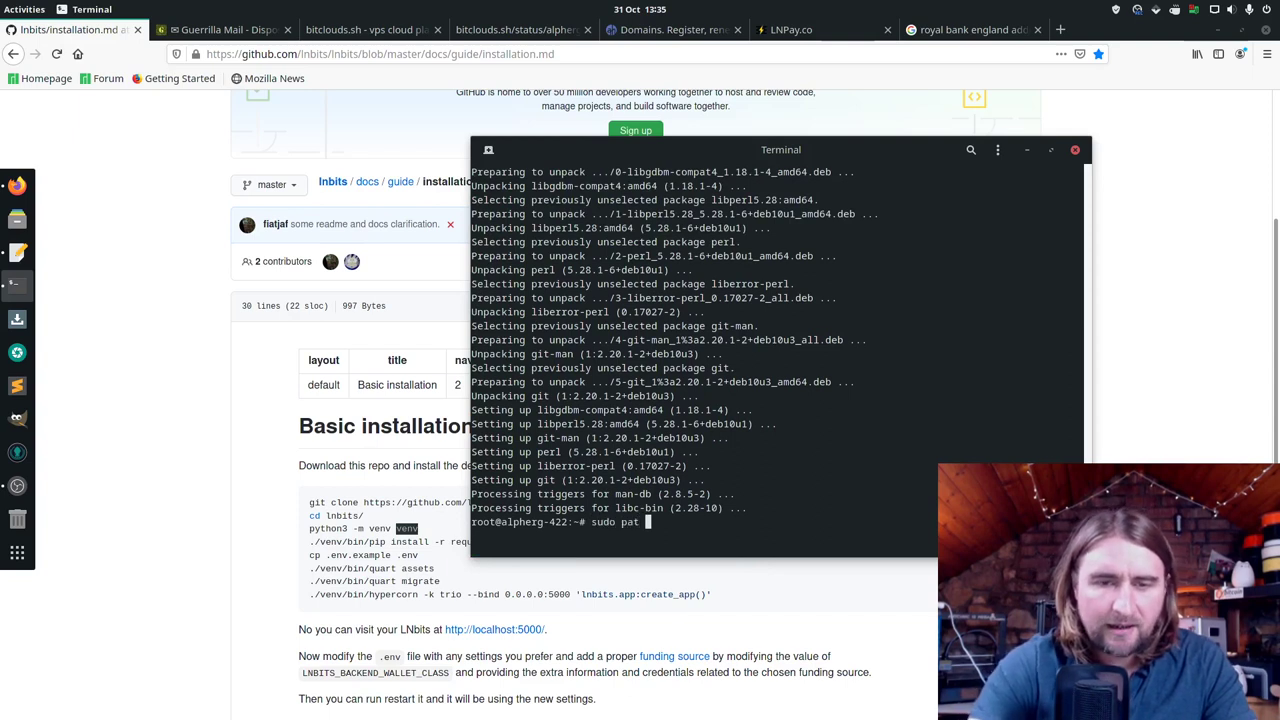
key("BackSpace")
key("BackSpace")
key("BackSpace")
key("BackSpace")
type("apt ")
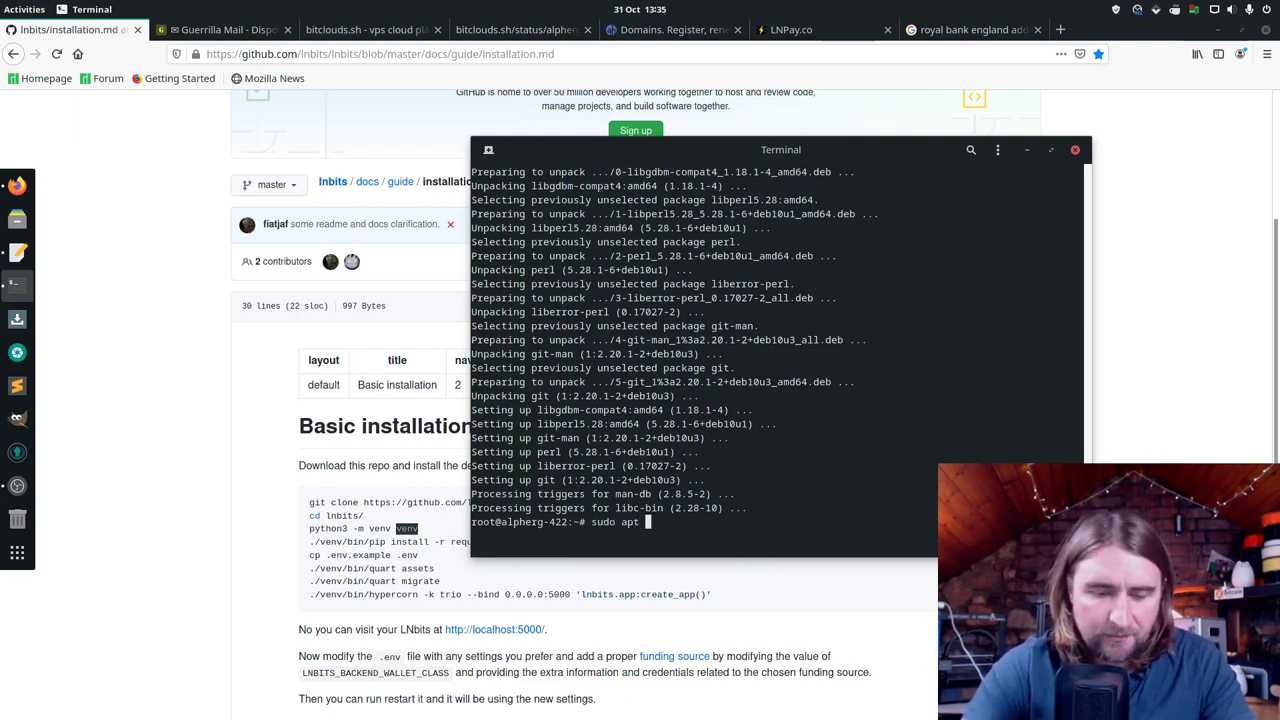
type("install ")
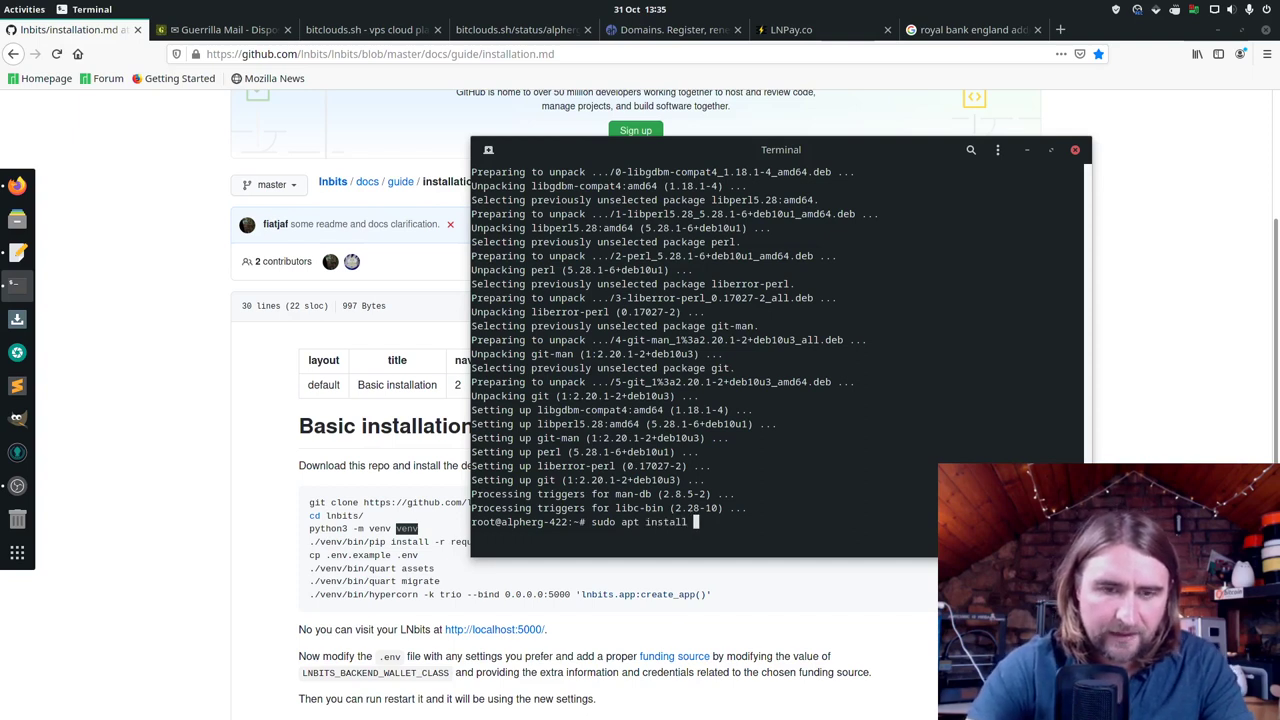
type("pyth")
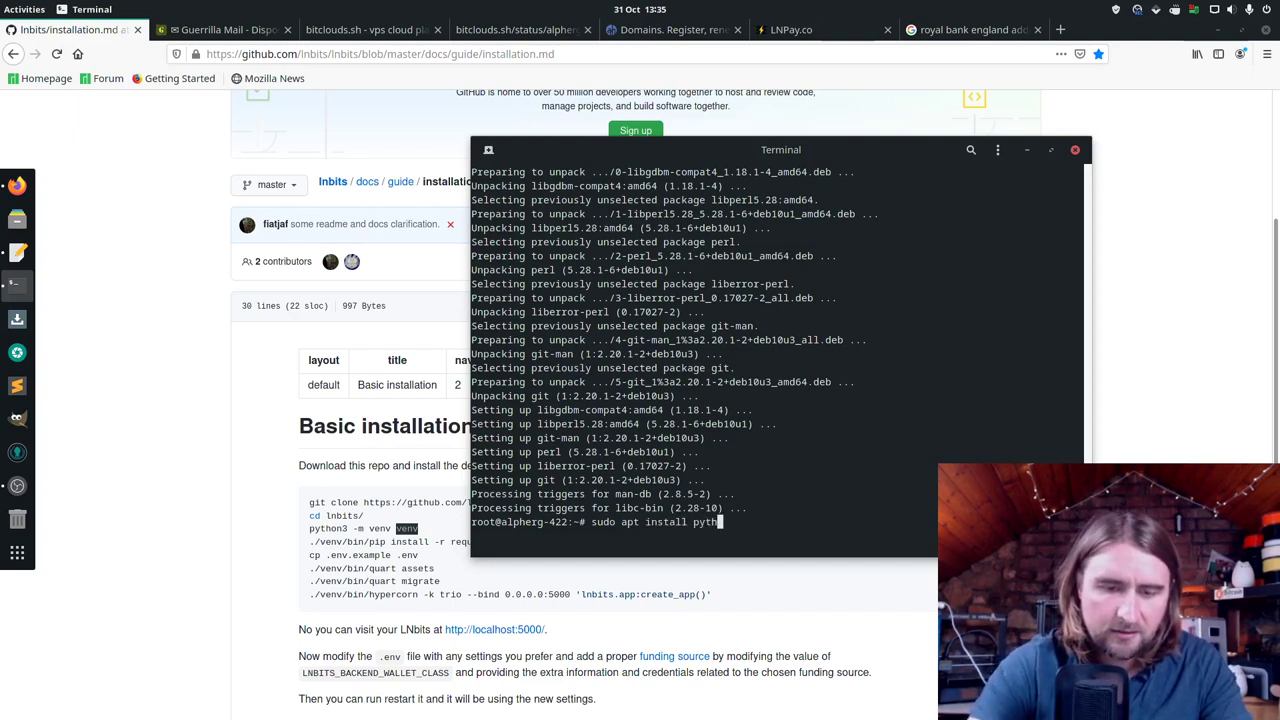
type("on3-")
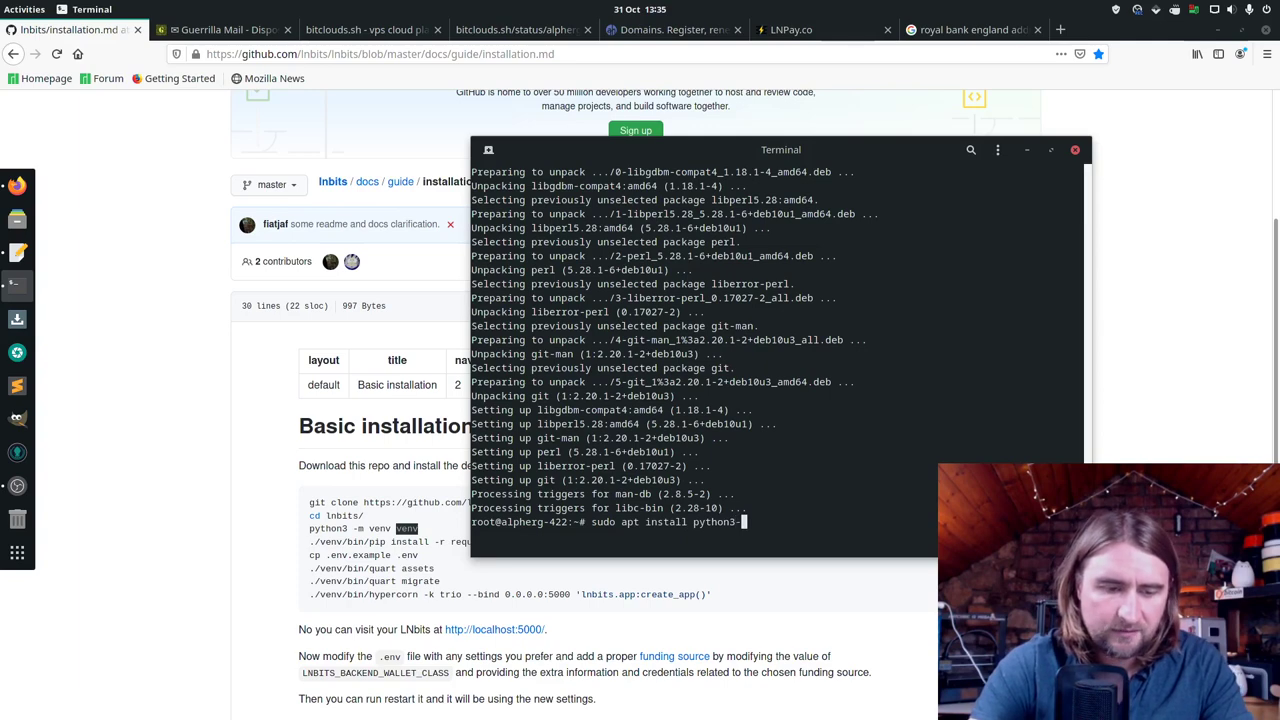
type("venv")
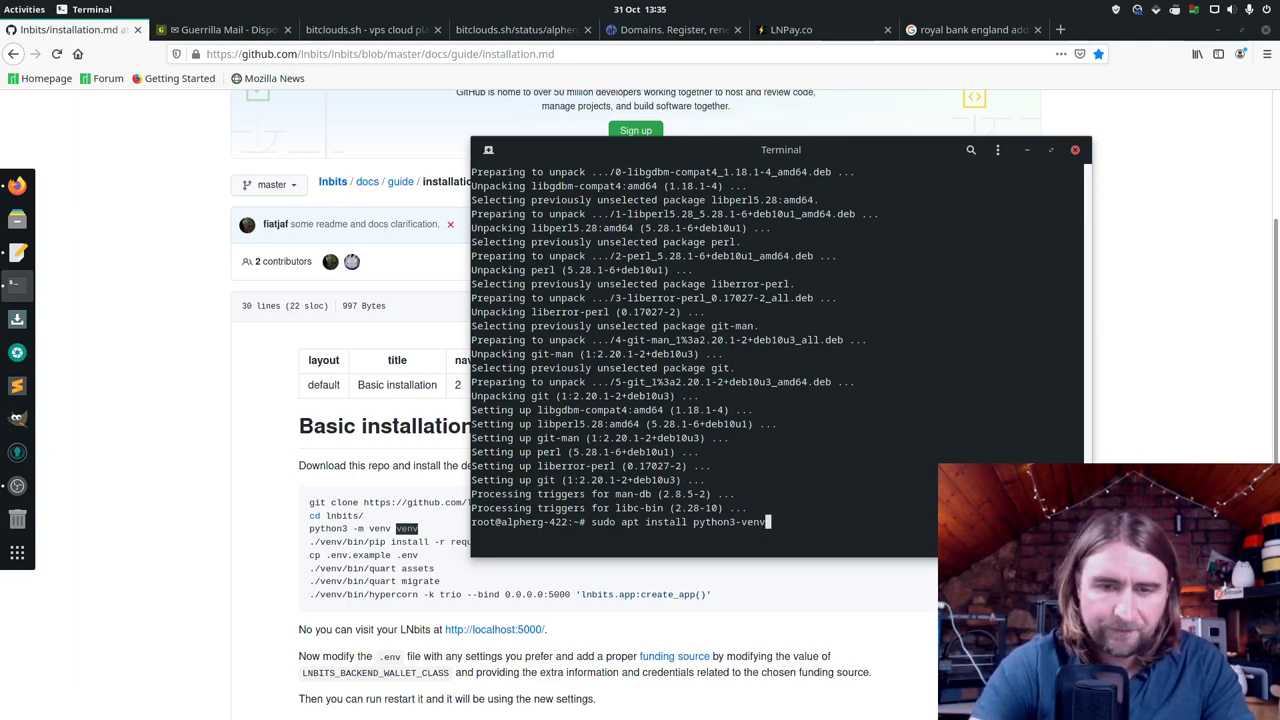
key("Return")
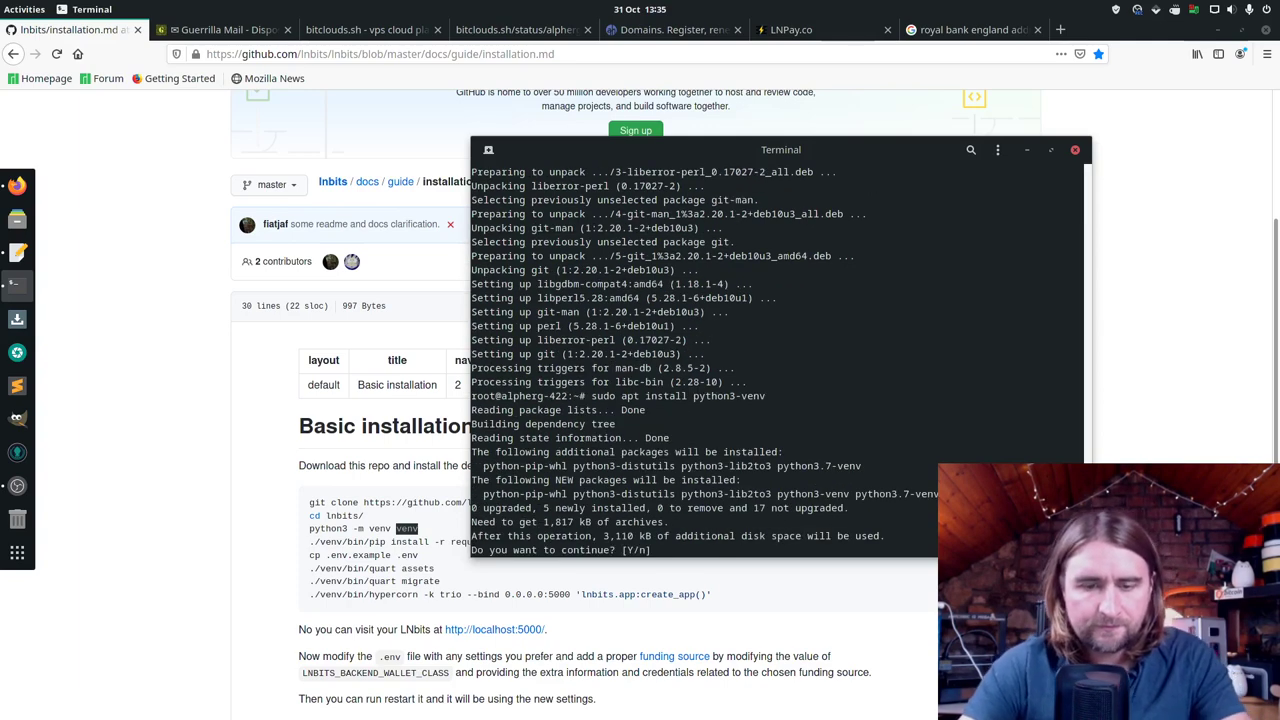
key("Return")
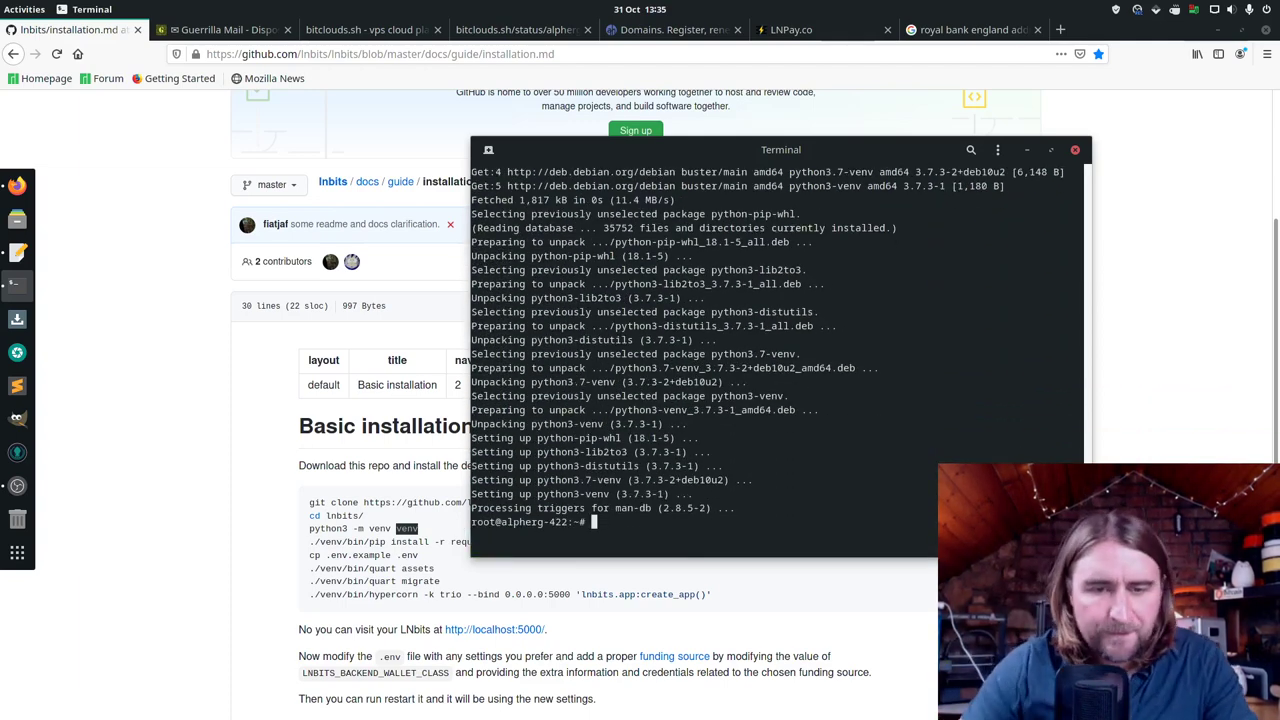
Step: Copy the LNbits installation commands from the GitHub code block
mouse_move(716, 596)
left_mouse_down()
mouse_move(332, 530)
mouse_move(311, 502)
left_mouse_up()
right_click(331, 516)
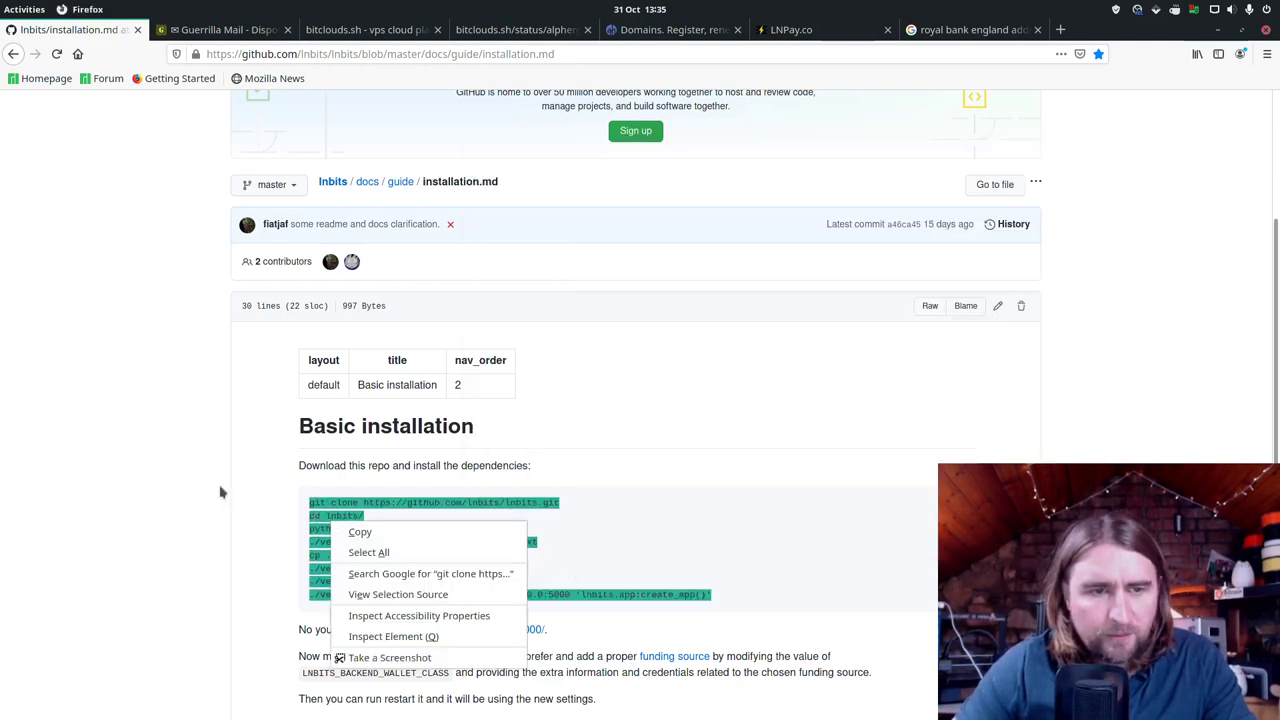
left_click(445, 534)
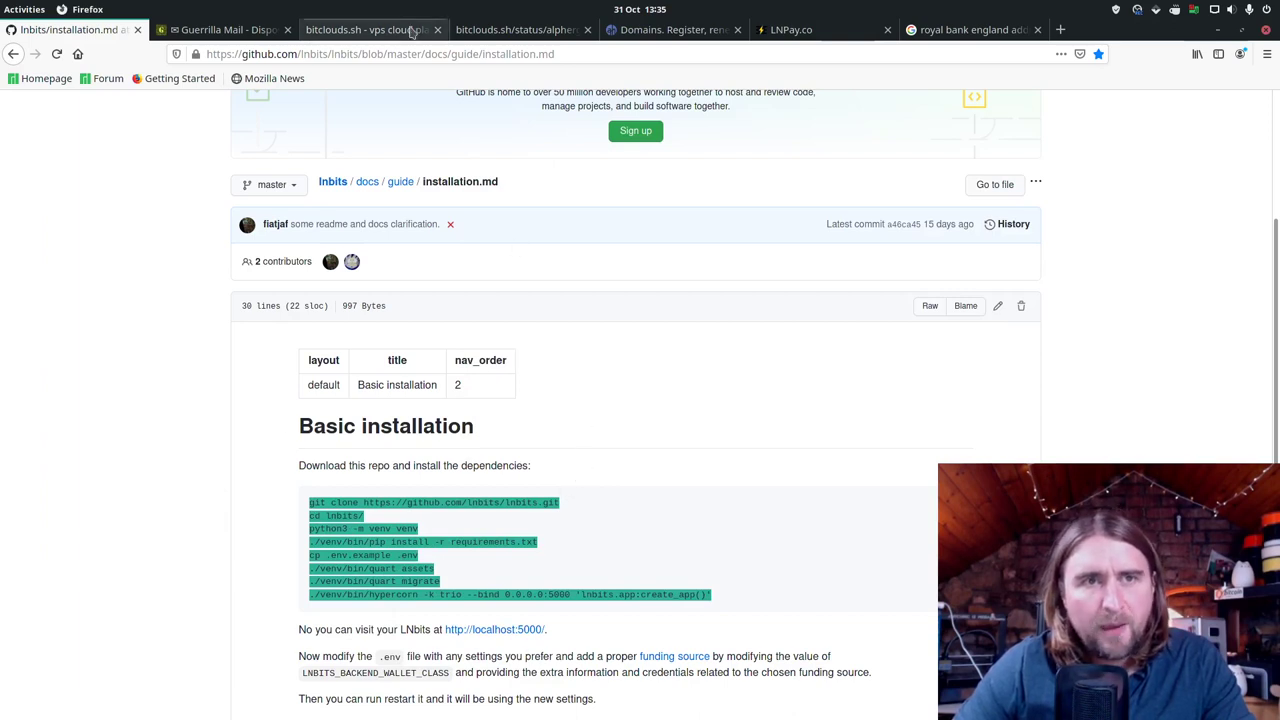
Step: Log out of the AHnames account
left_click(522, 31)
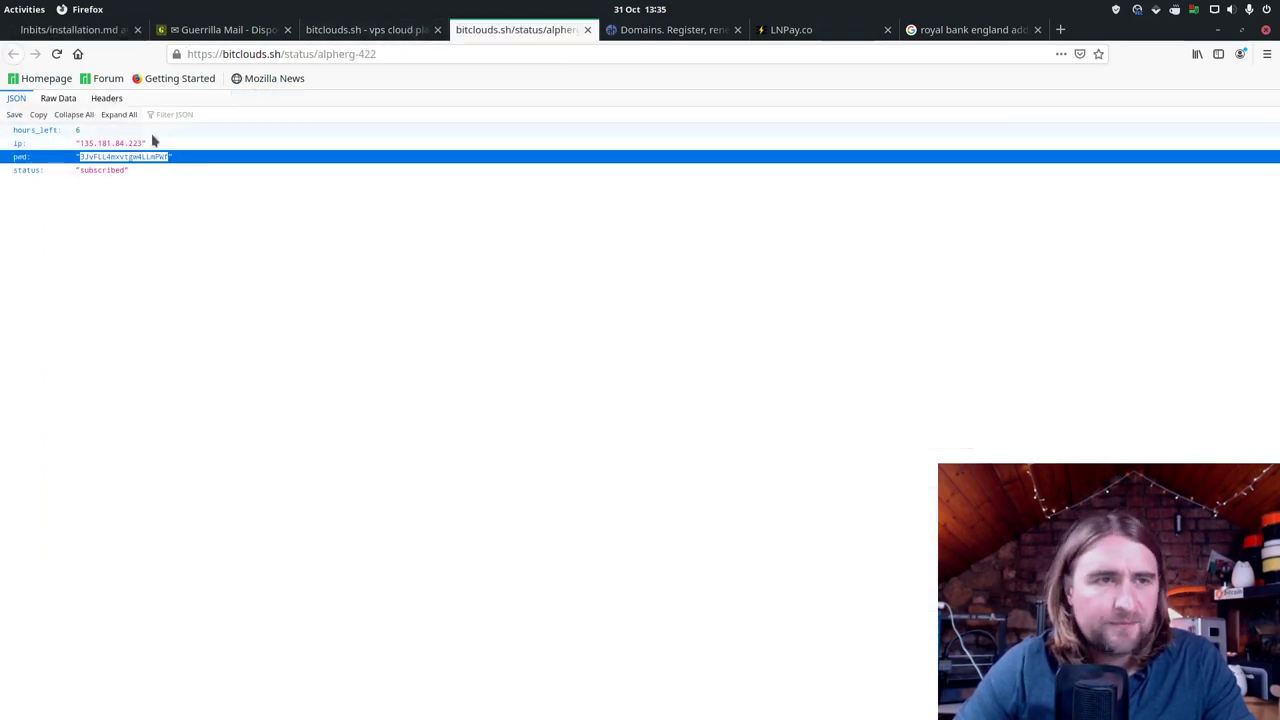
left_click(625, 29)
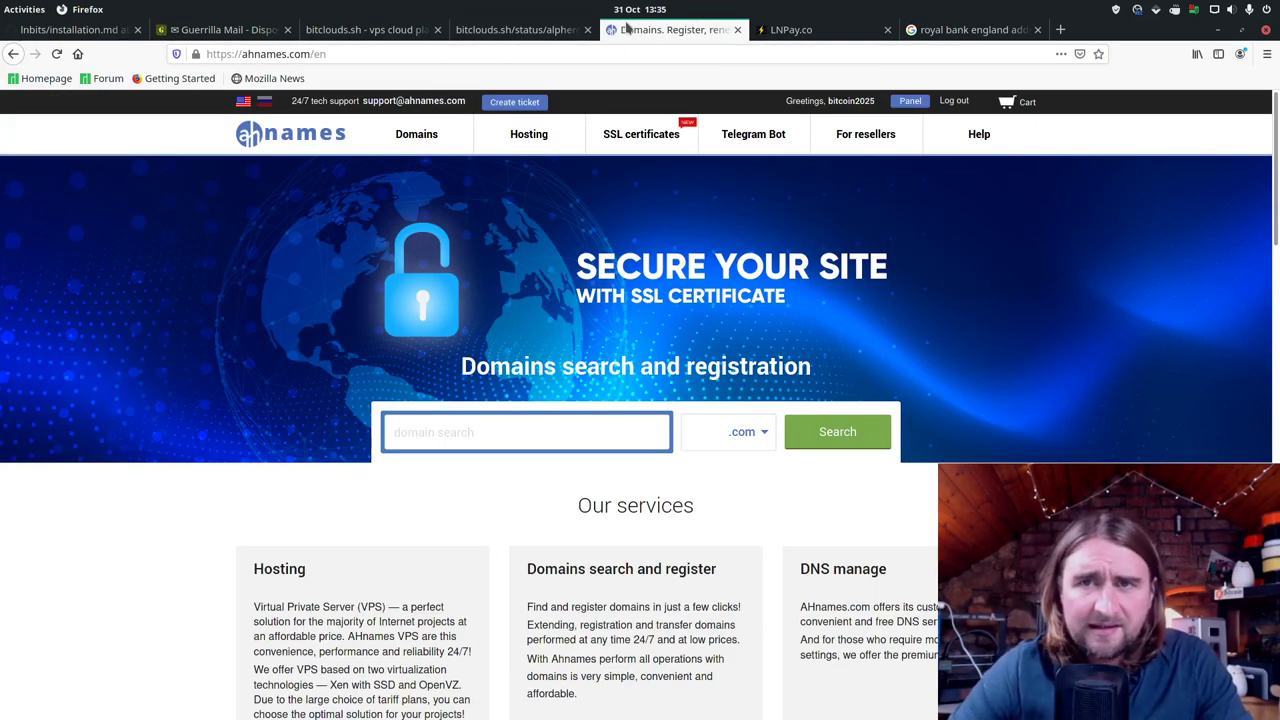
left_click(956, 103)
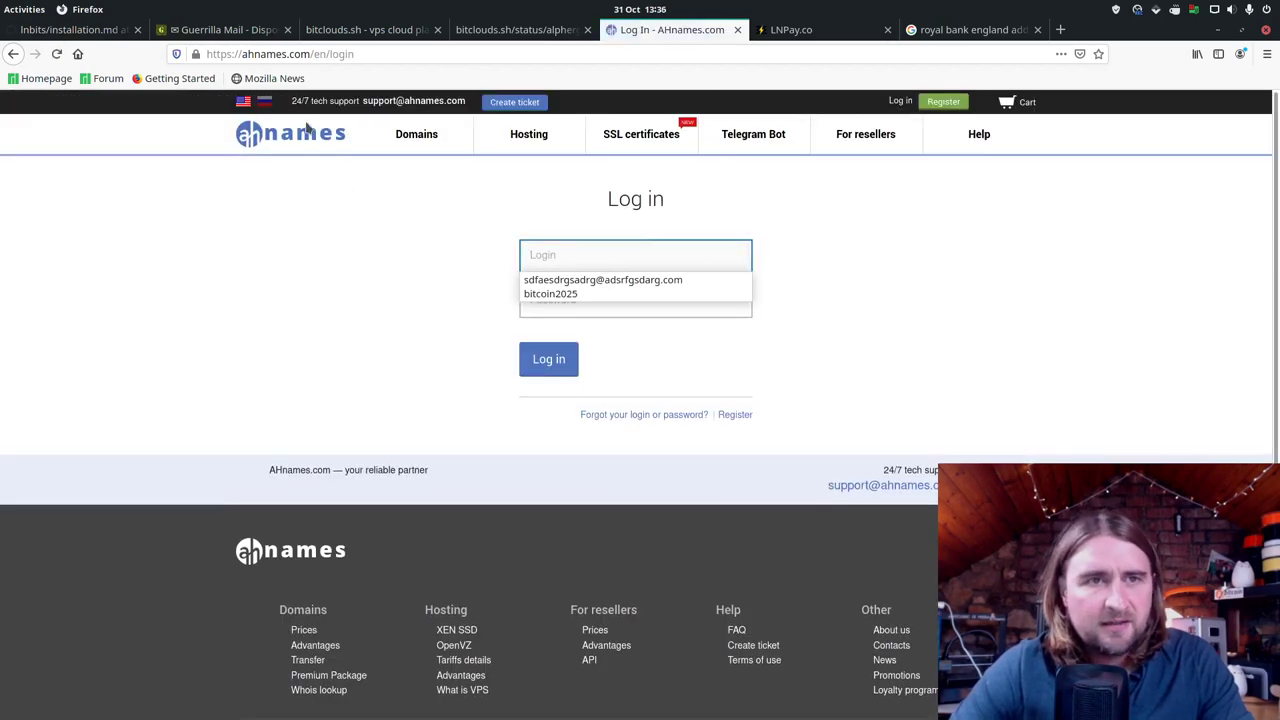
Step: Trim the address to ahnames.com to load the home page and open the registration form
left_click(312, 56)
left_click(311, 54)
double_click(311, 54)
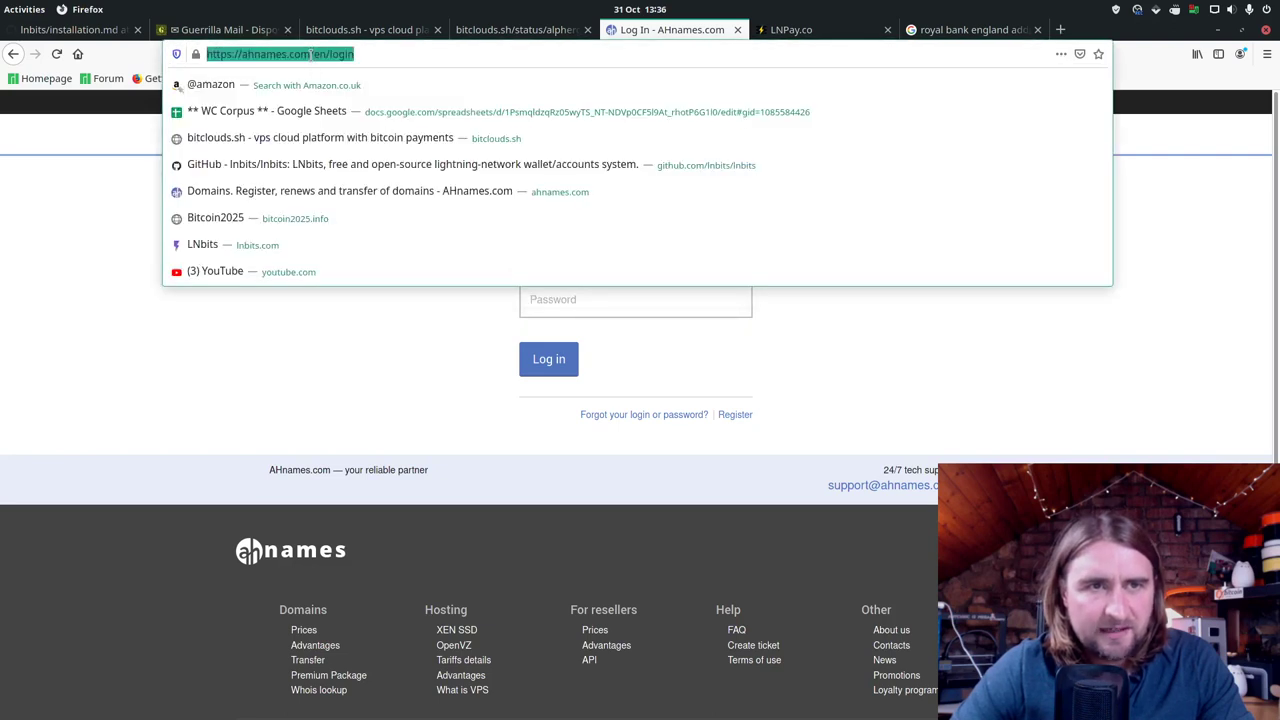
left_click(327, 56)
left_click_drag(355, 54, 312, 54)
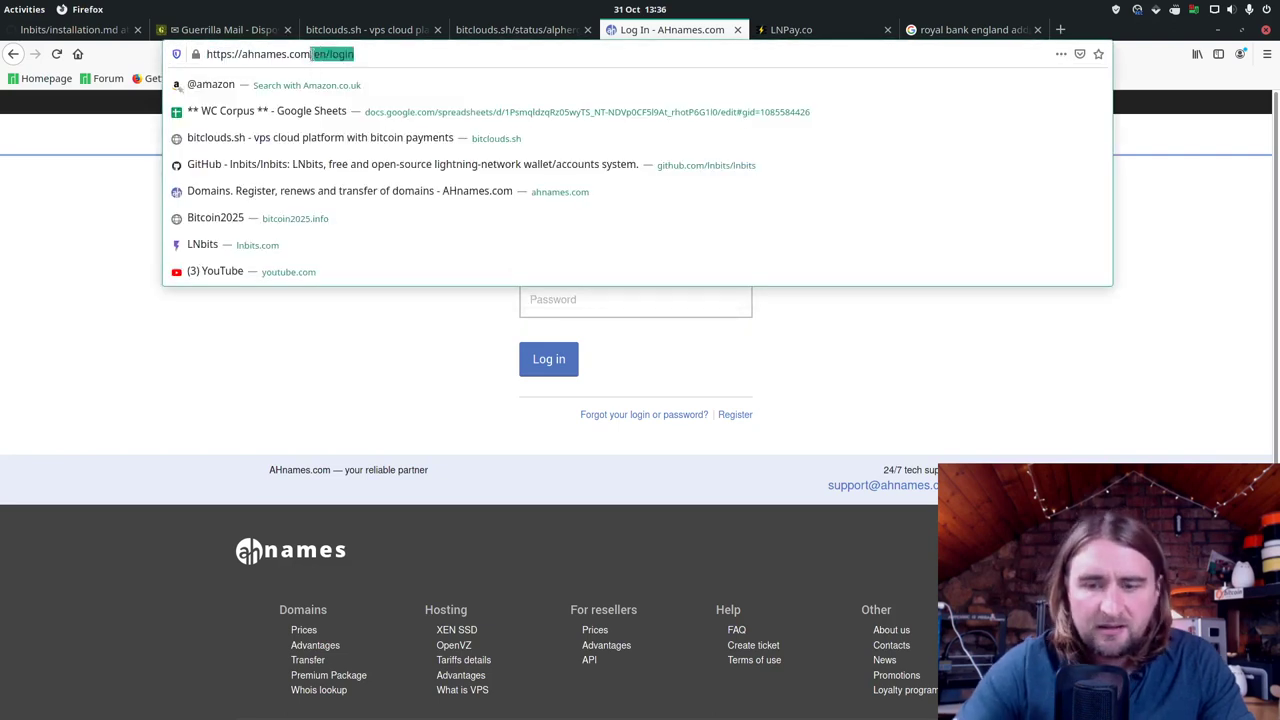
key("BackSpace")
key("Return")
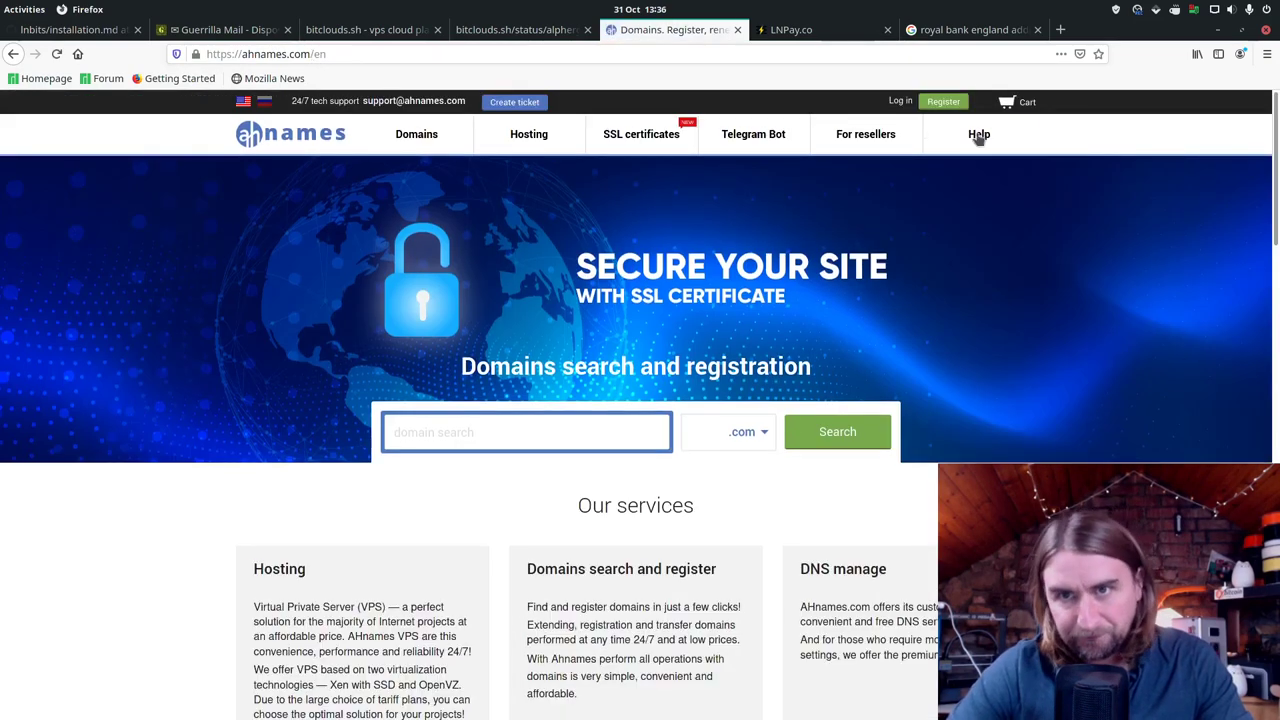
left_click(945, 104)
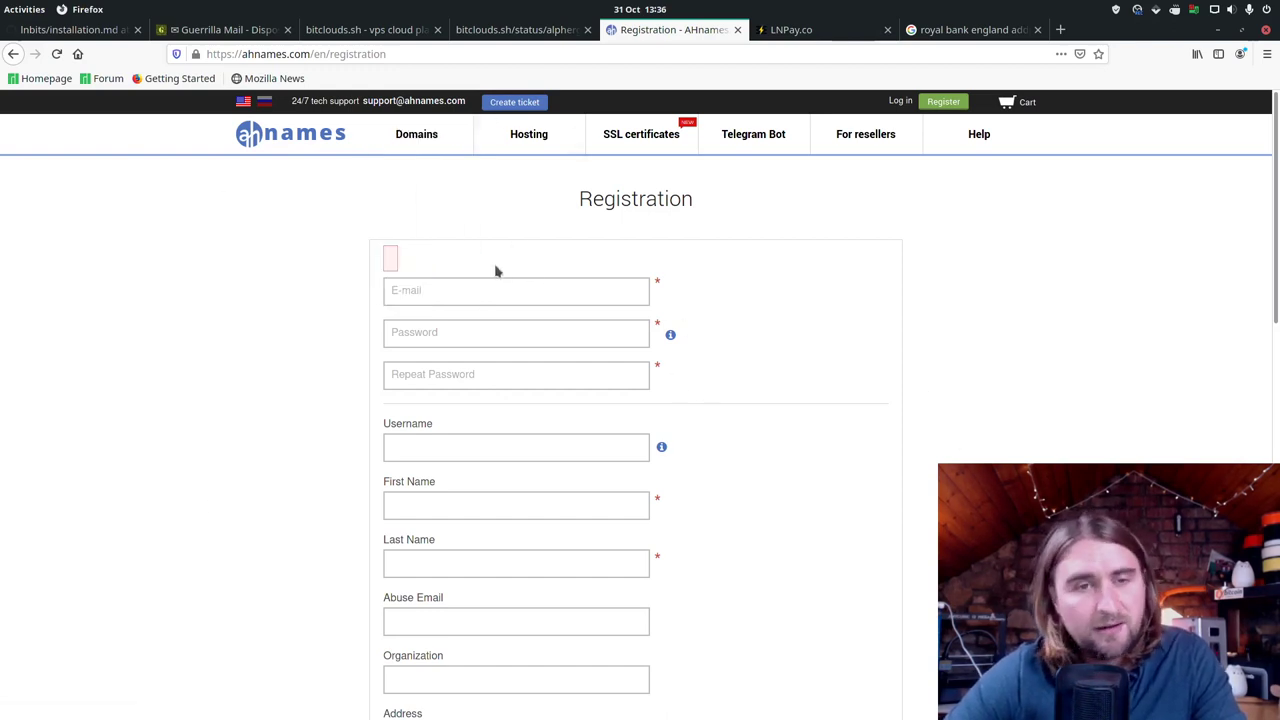
Step: Copy the Guerrilla Mail temporary address into the registration E-mail field
left_click(230, 30)
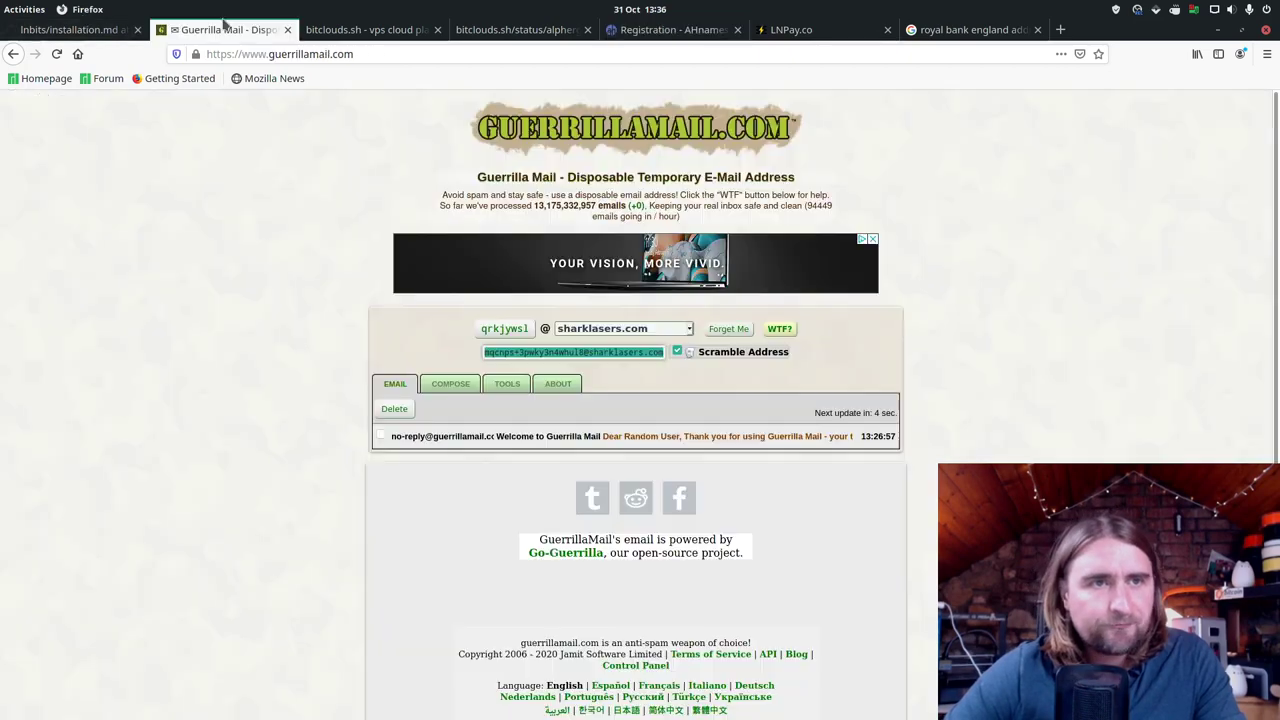
right_click(575, 353)
left_click(603, 361)
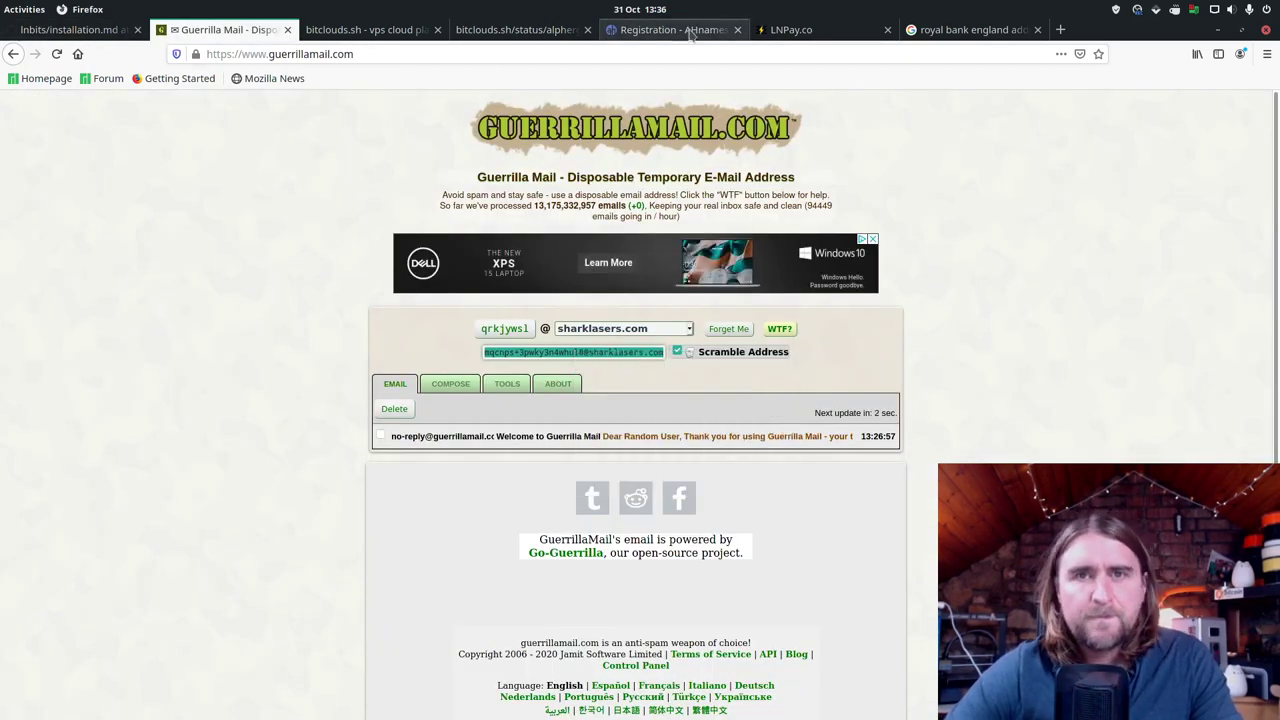
left_click(665, 30)
right_click(503, 293)
left_click(578, 391)
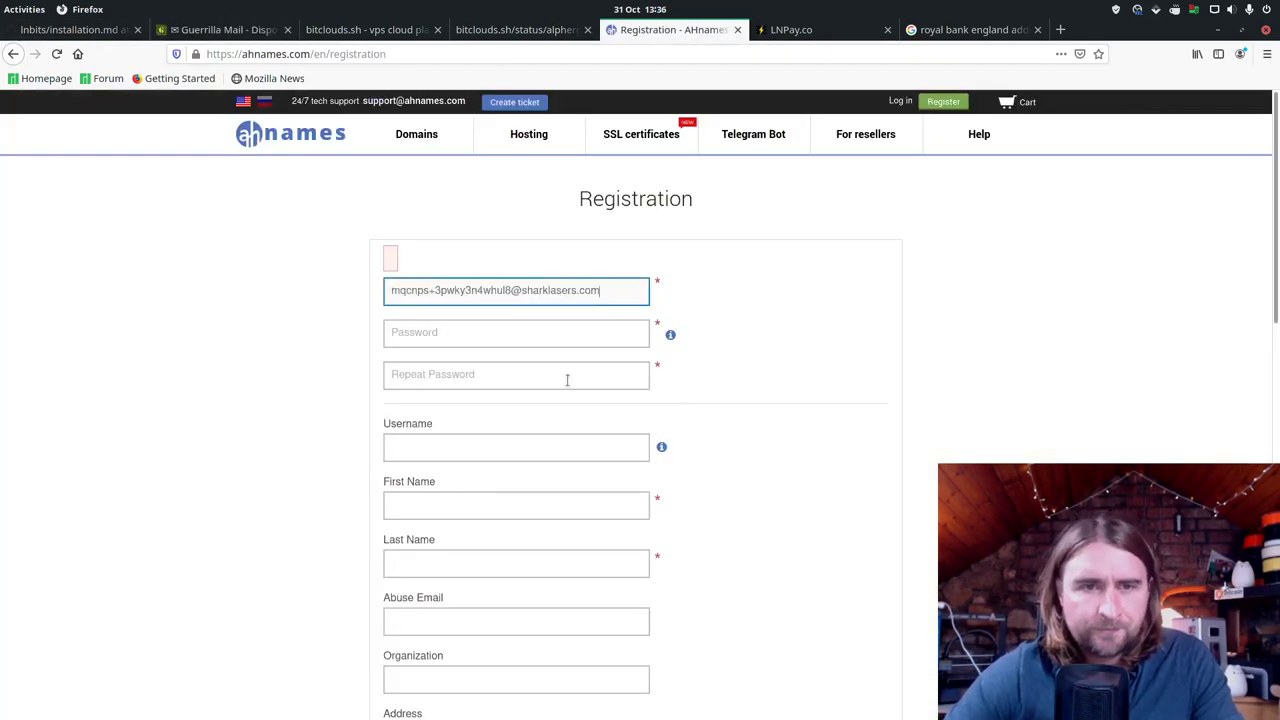
Step: Enter the account password and repeat it in the confirmation field
left_click(557, 337)
type("••")
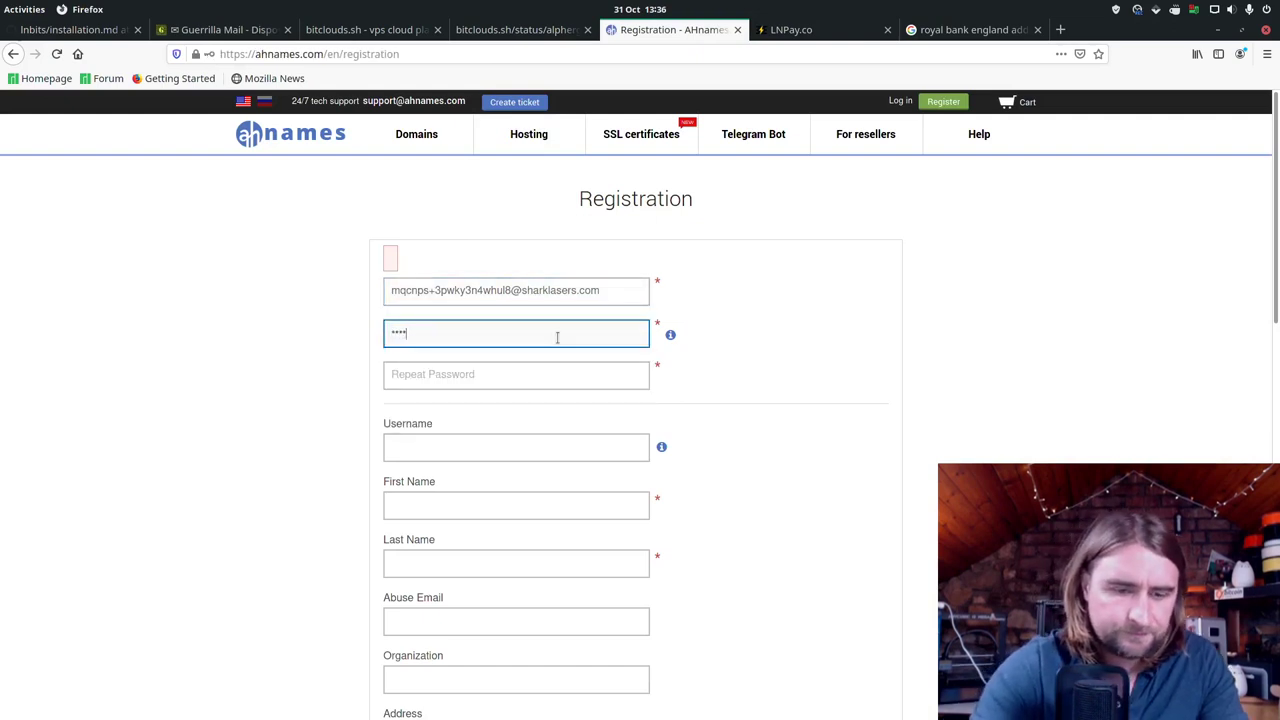
key("Tab")
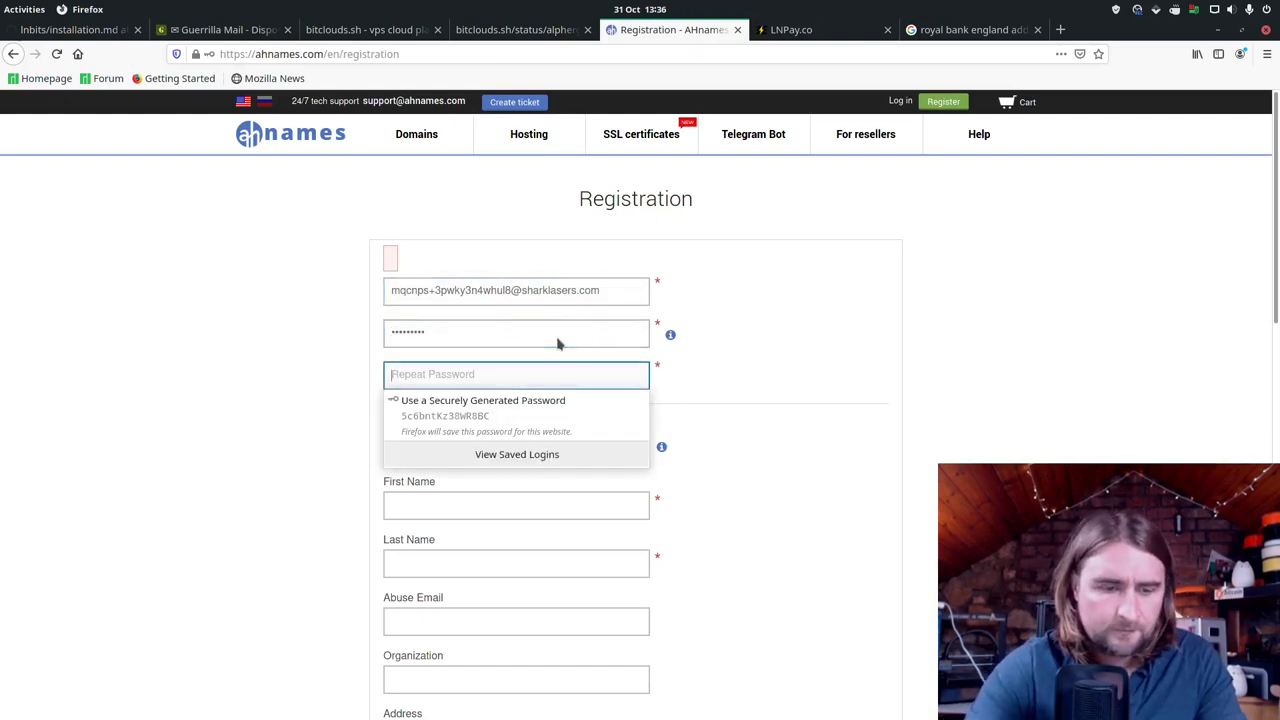
type("•••")
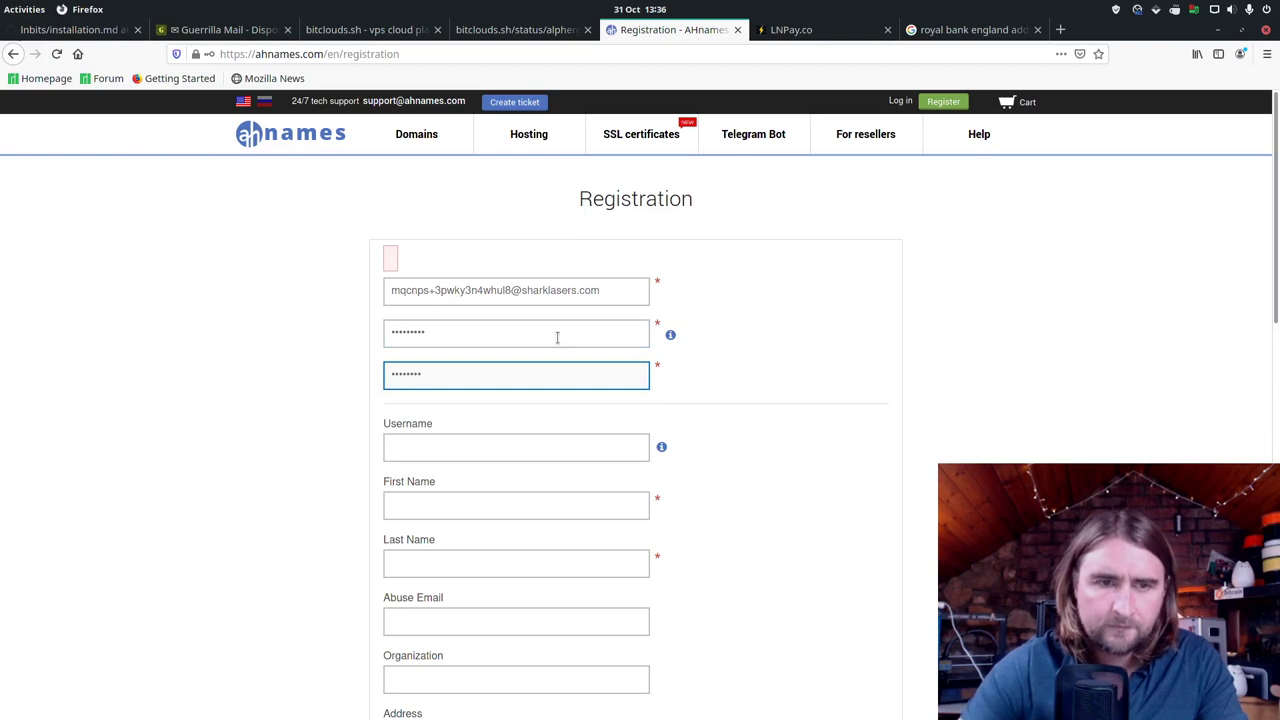
key("Tab")
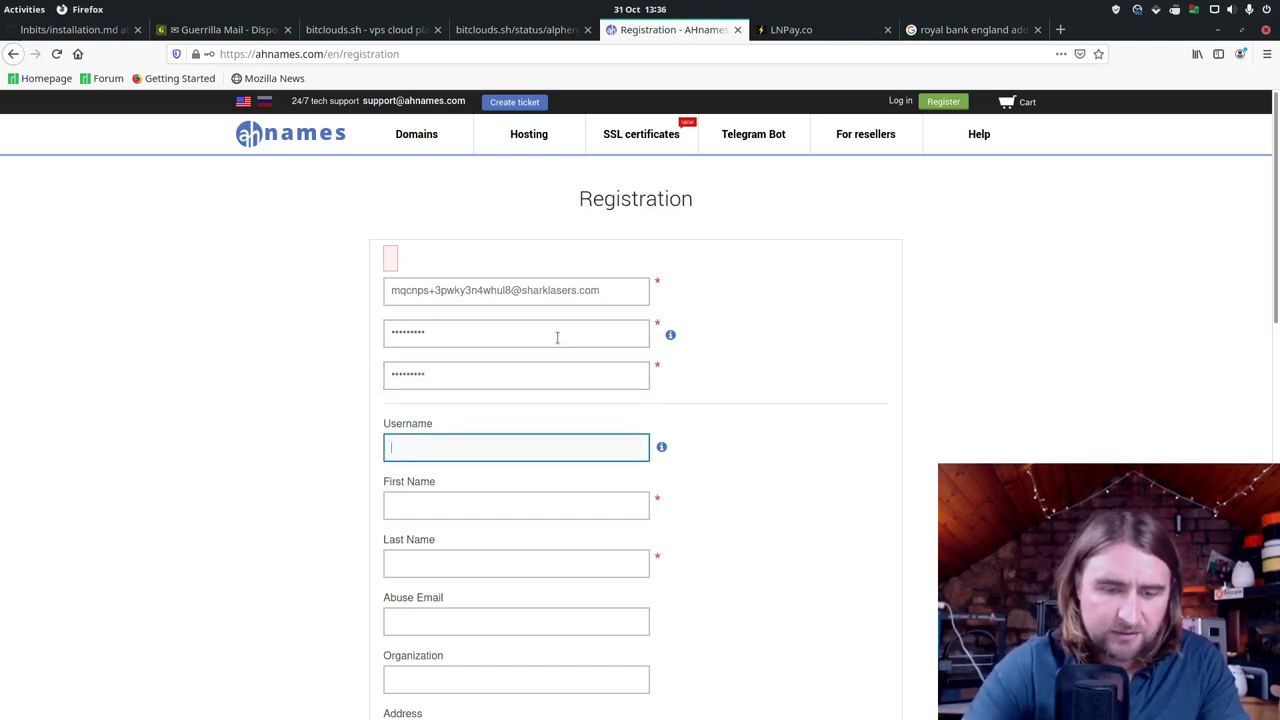
Step: Fill in the username and the first and last name fields
type("bitcoin")
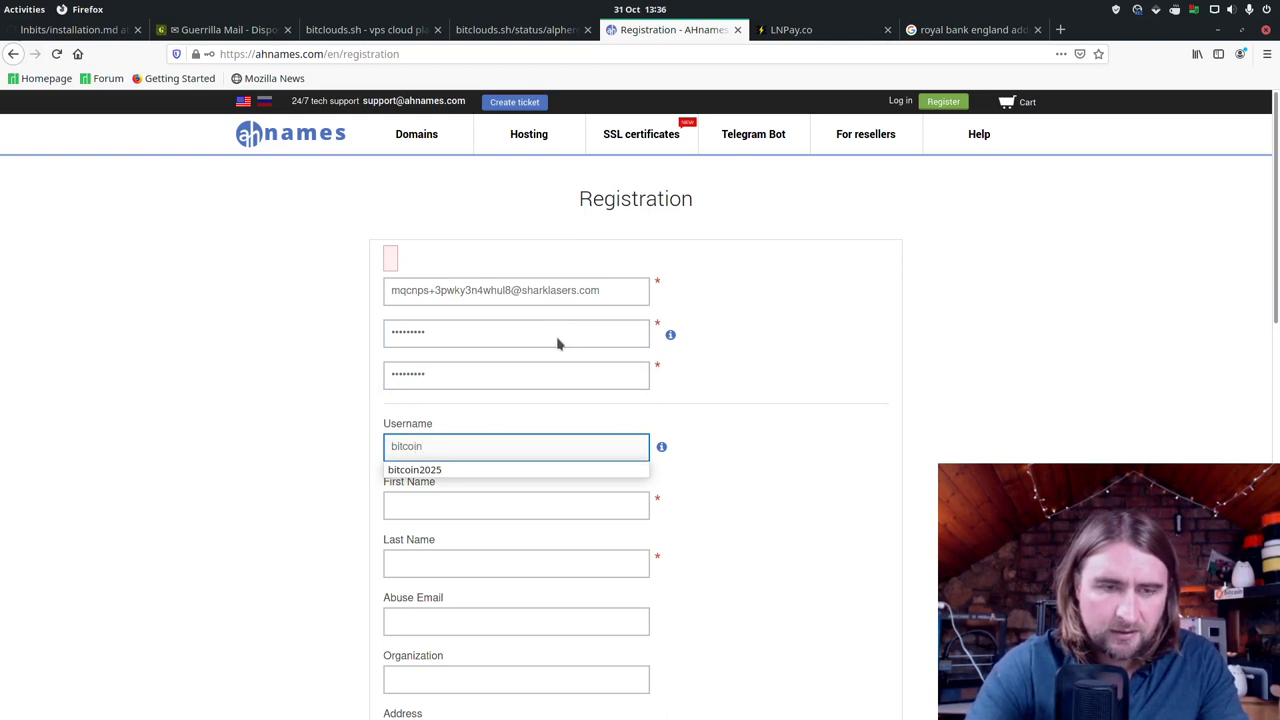
type("whitepaper")
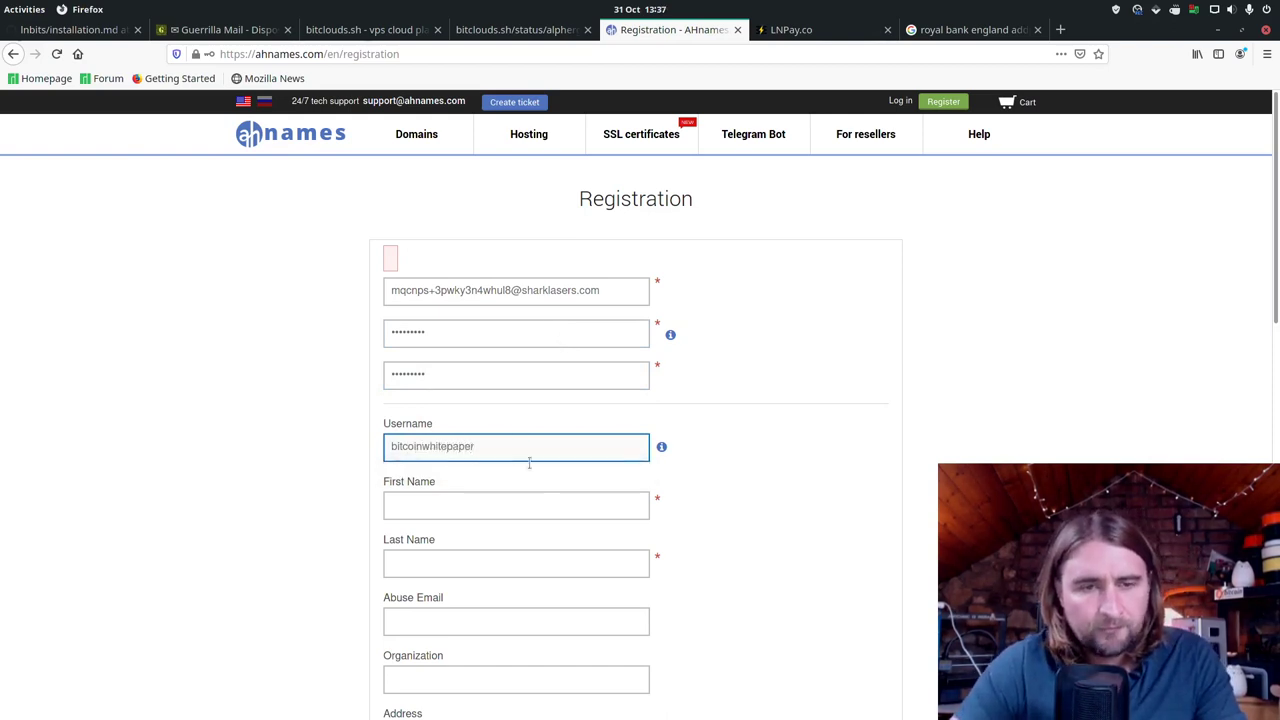
left_click(548, 497)
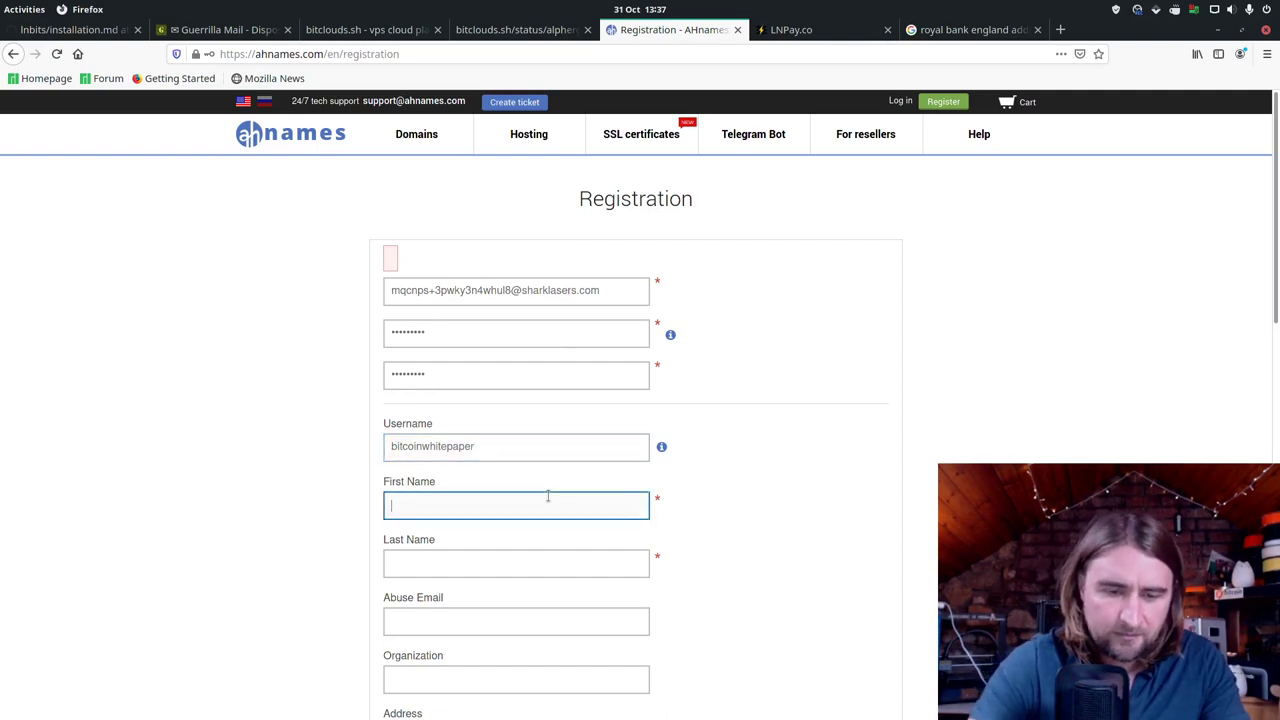
type("bitcoin")
key("Tab")
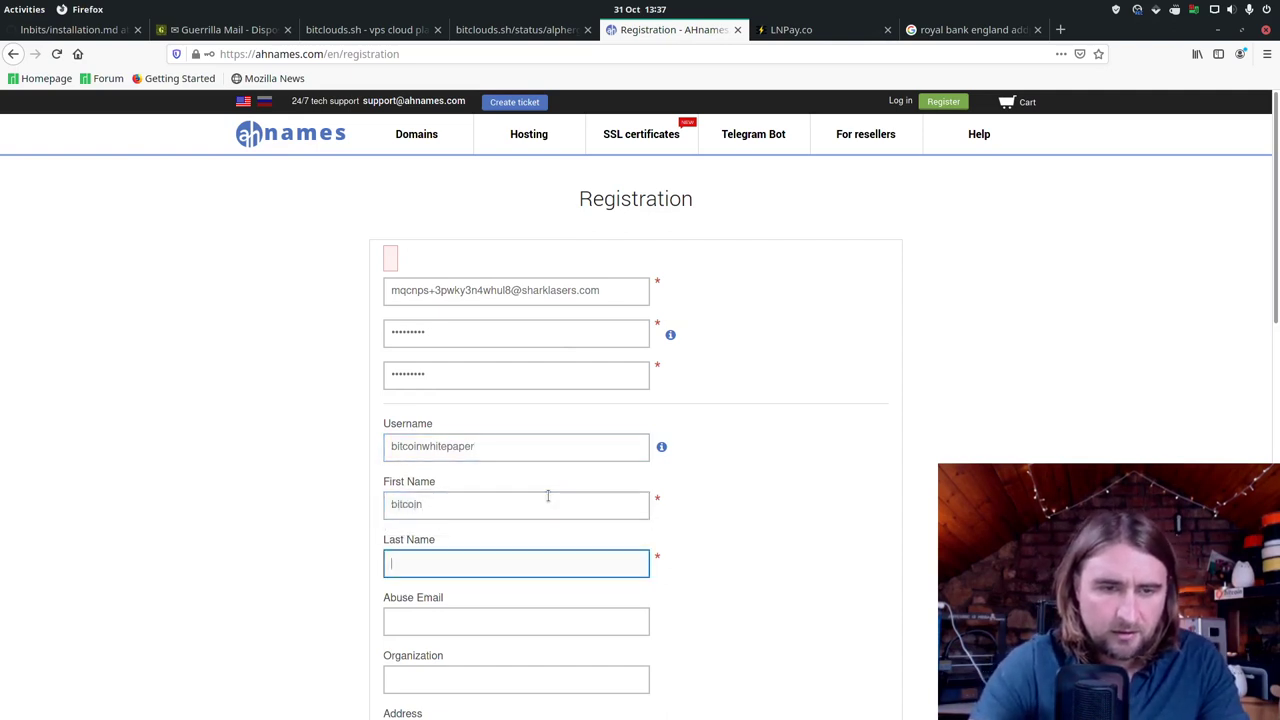
type("whitepap")
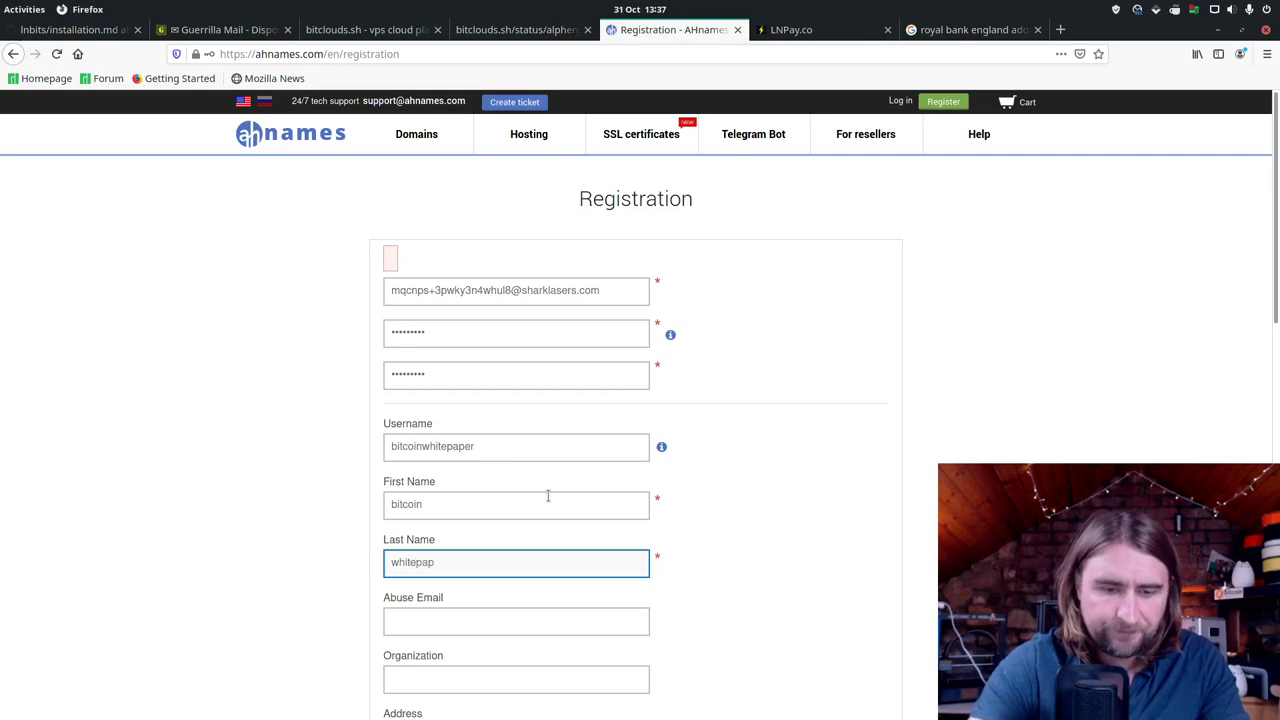
type("er")
scroll(550, 500, "down", 5)
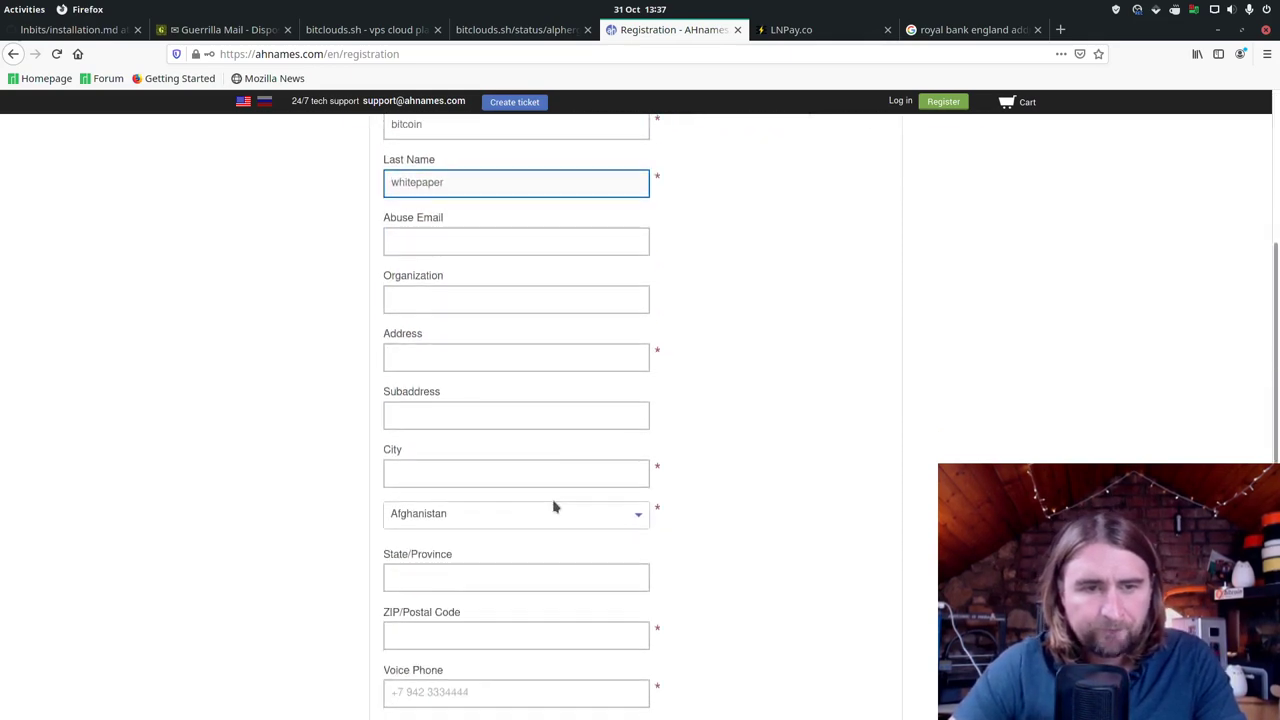
Step: Copy the street name from the address search result into the Address field
left_click(975, 30)
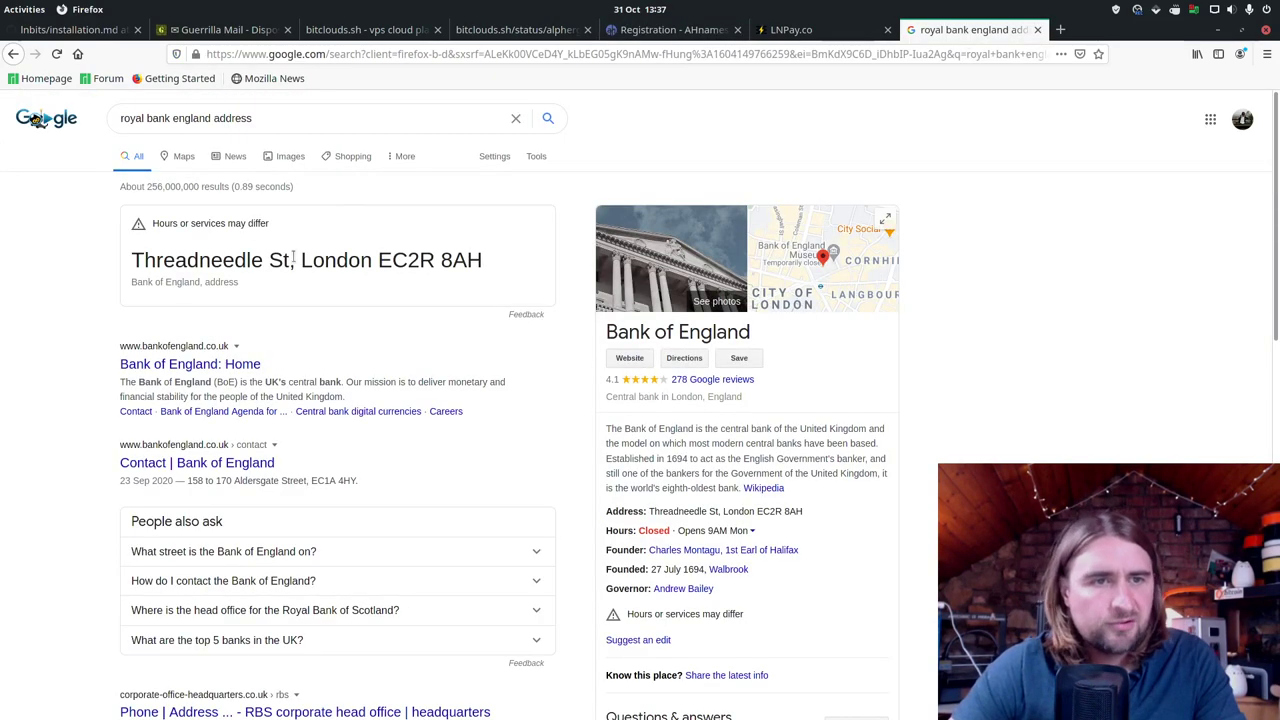
left_click_drag(289, 256, 124, 268)
right_click(178, 262)
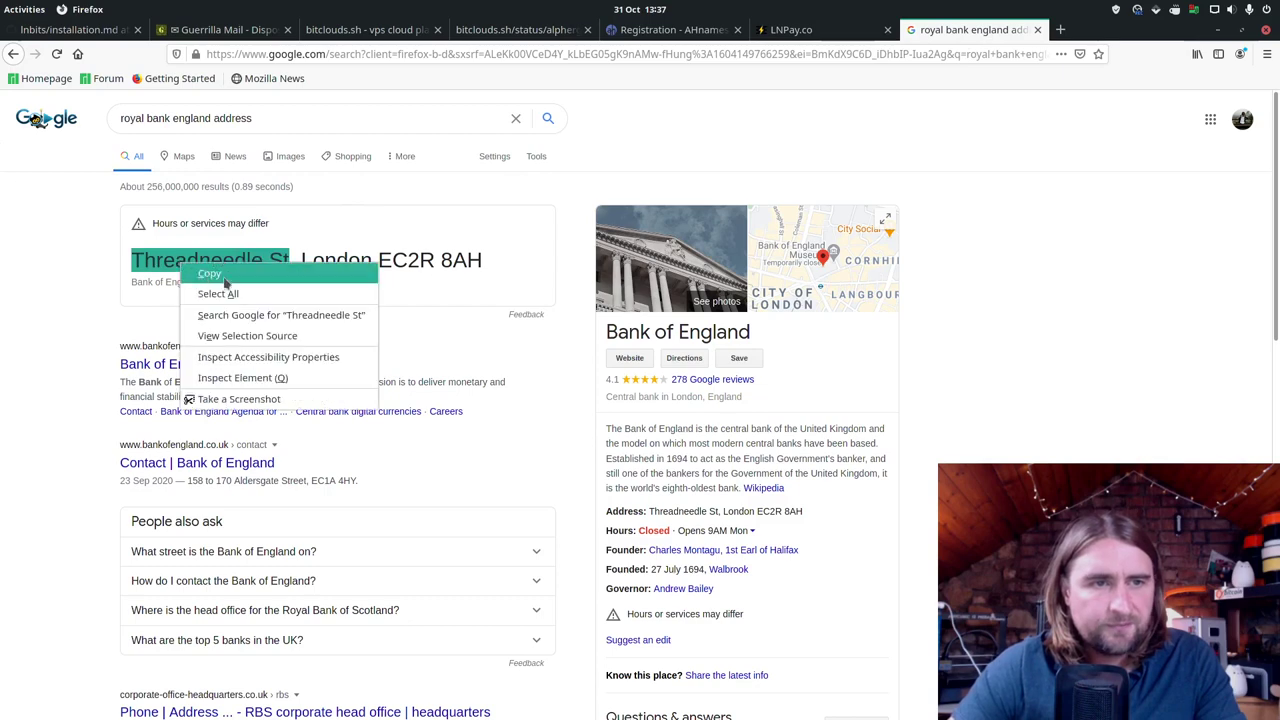
left_click(205, 272)
left_click(672, 30)
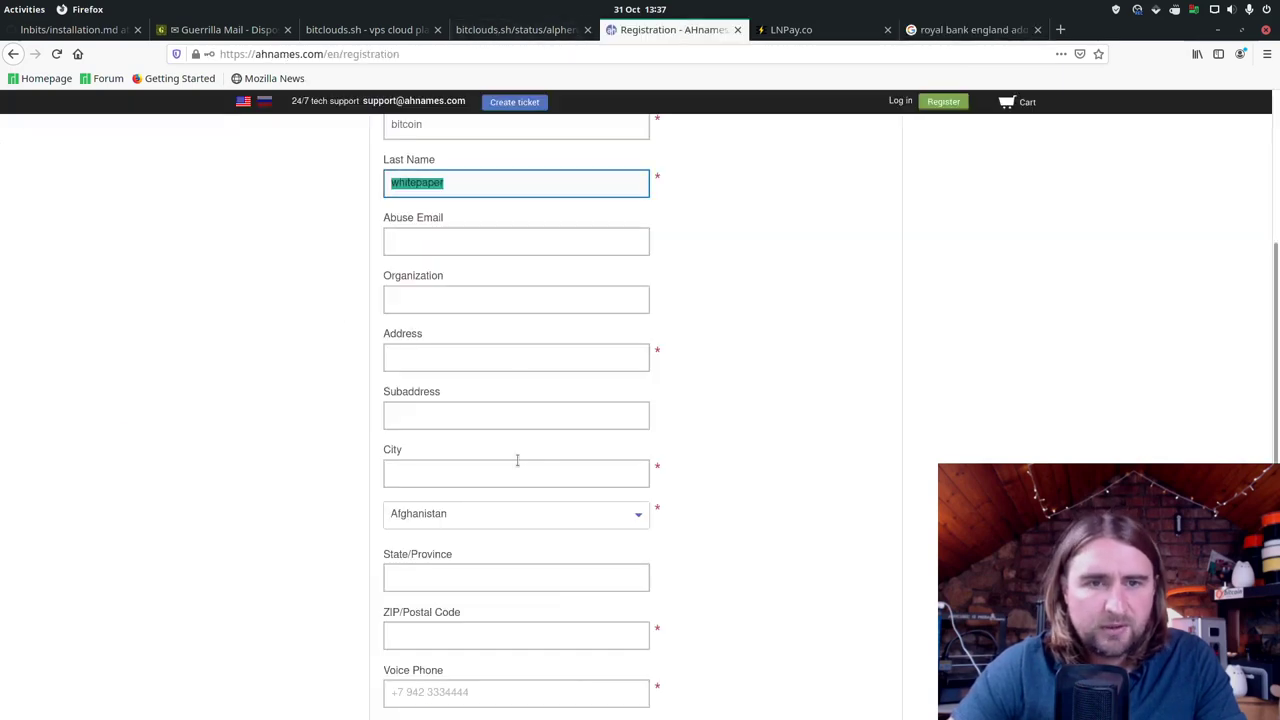
right_click(578, 365)
left_click(636, 465)
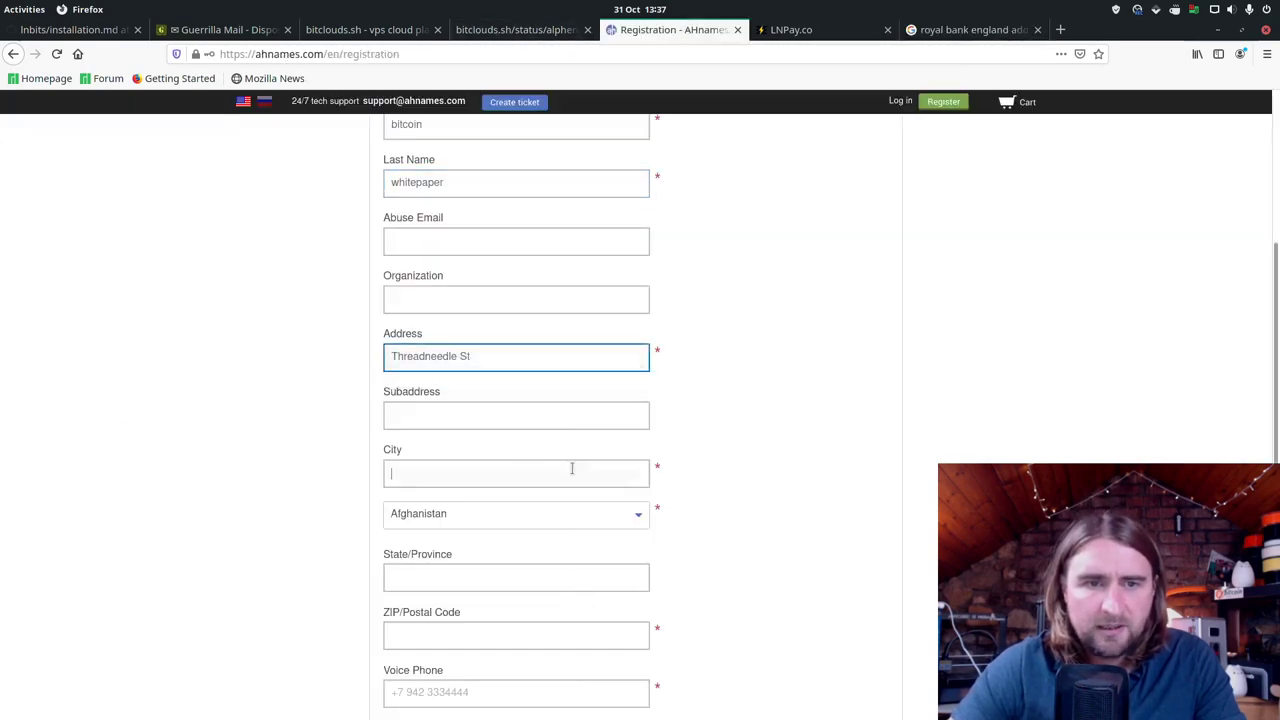
Step: Enter the city and paste the copied postcode into ZIP/Postal Code
left_click(572, 469)
type("London")
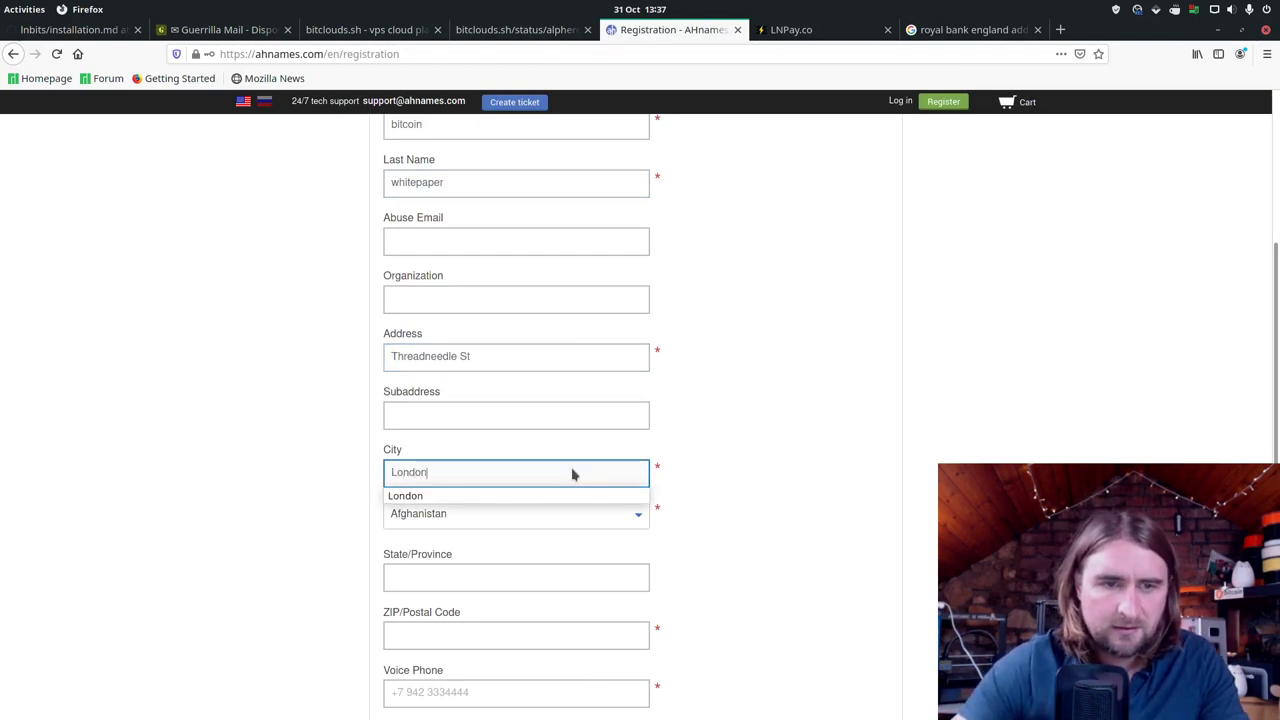
left_click(597, 640)
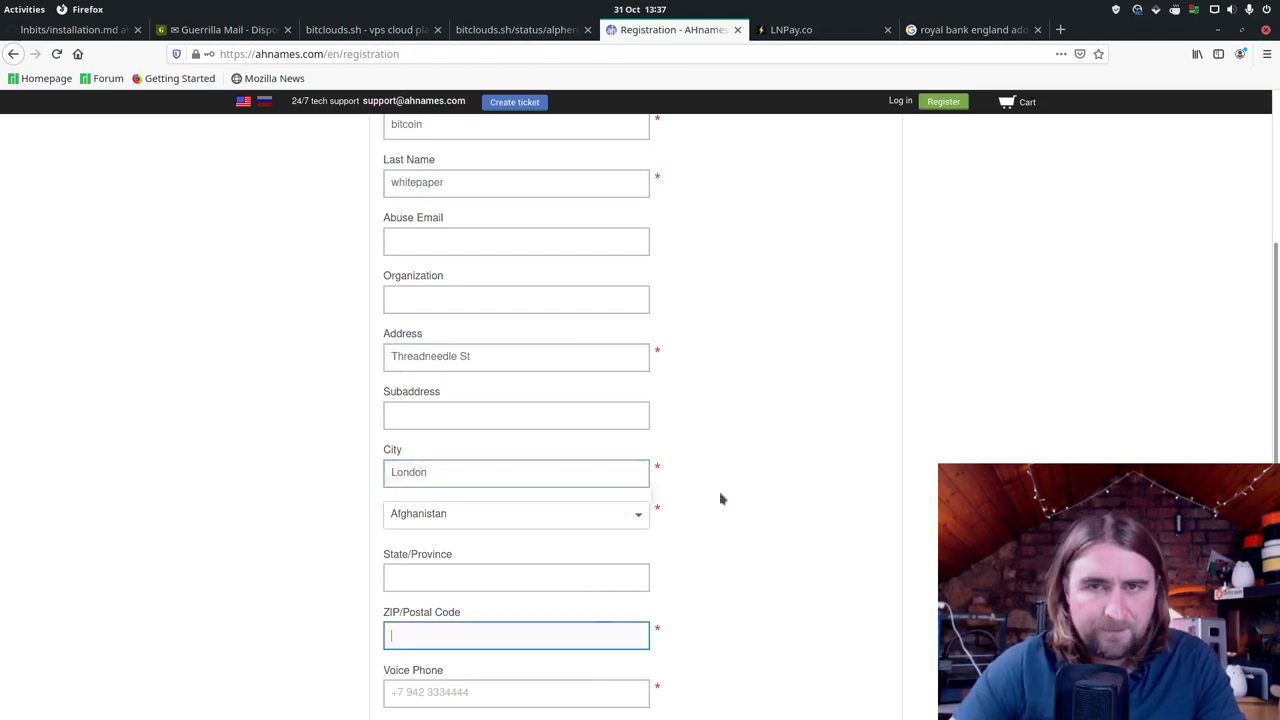
left_click(972, 32)
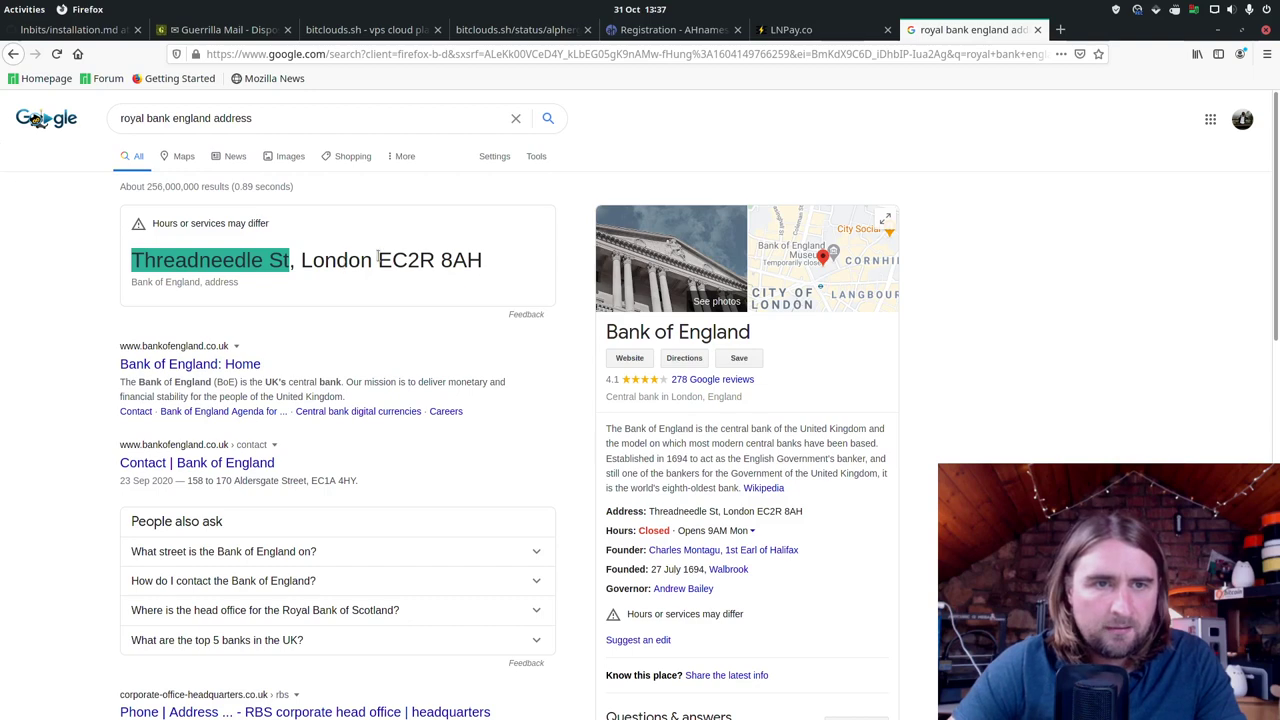
left_click_drag(377, 259, 482, 262)
right_click(482, 268)
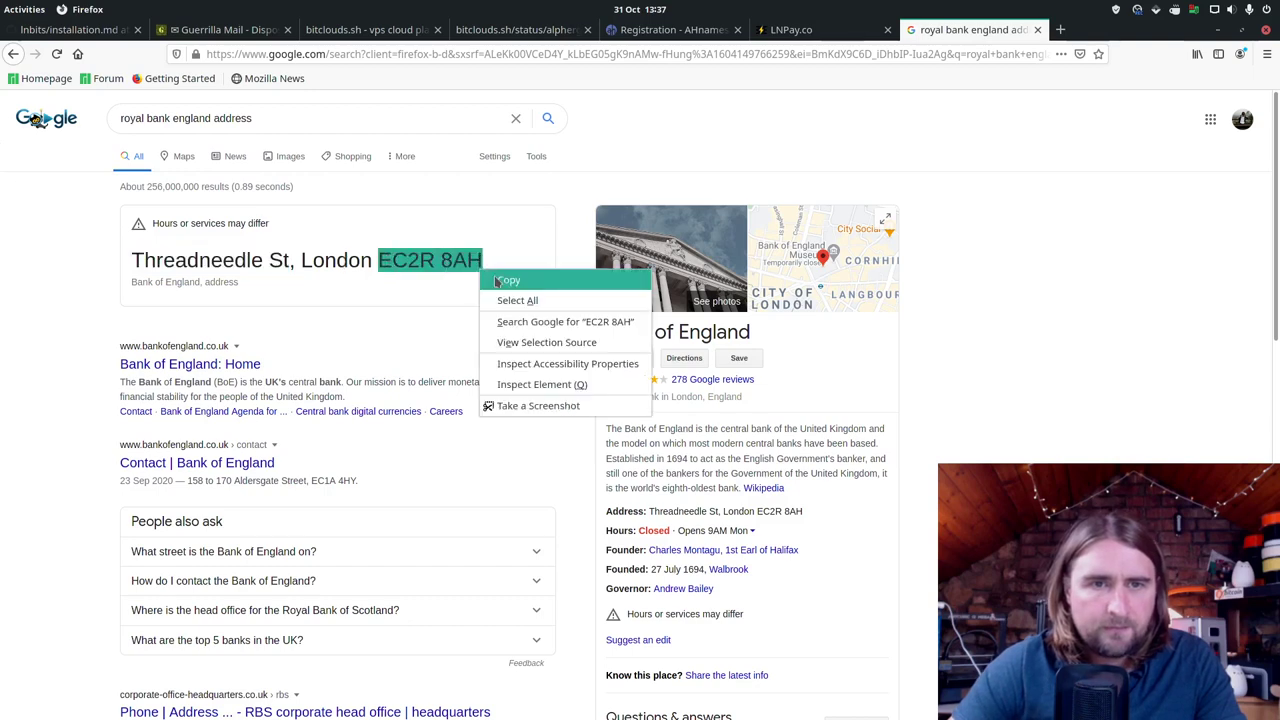
left_click(508, 281)
left_click(665, 30)
right_click(432, 648)
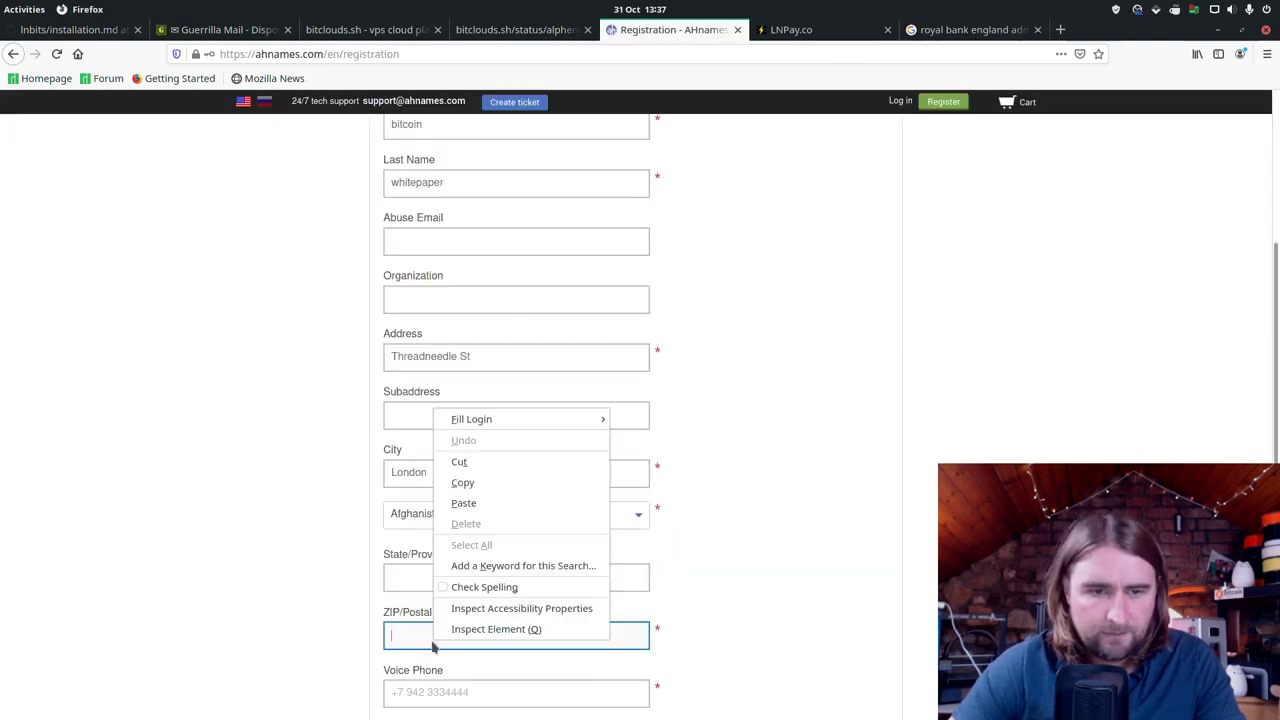
left_click(463, 503)
Step: Enter the voice phone number, accept both agreements, and create the account without saving the login
scroll(357, 571, "down", 3)
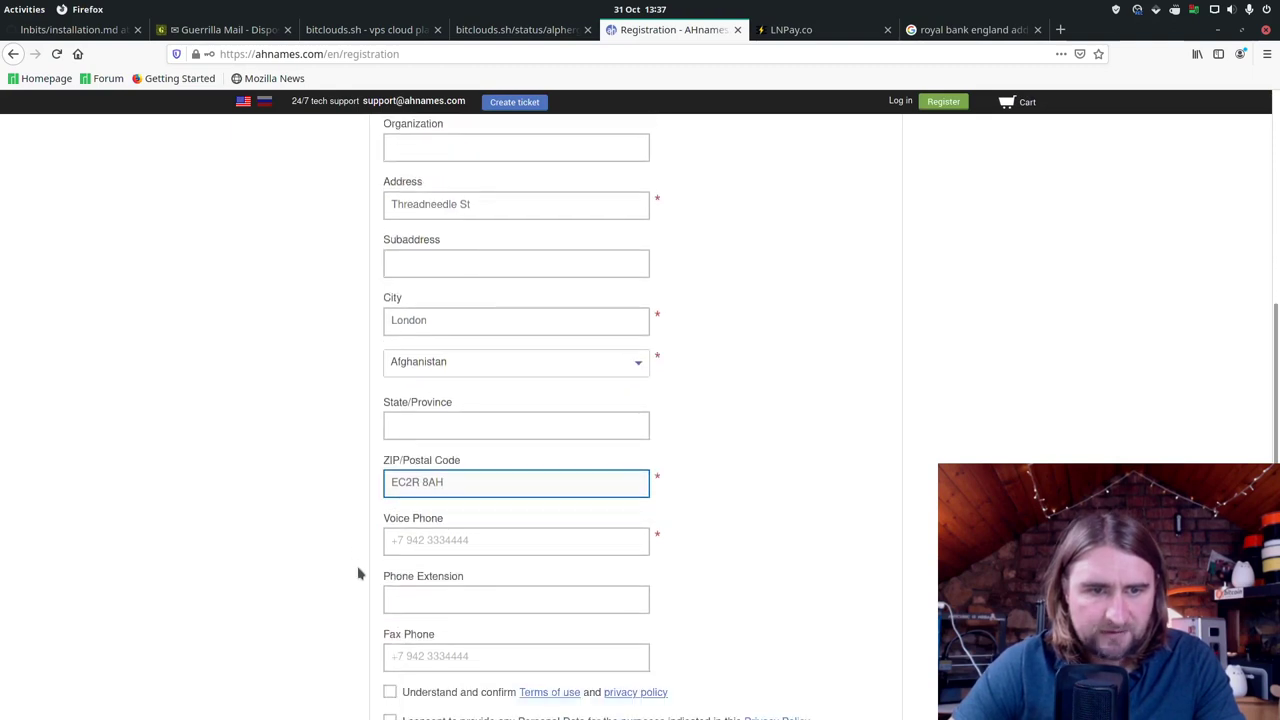
scroll(358, 573, "down", 2)
left_click(508, 470)
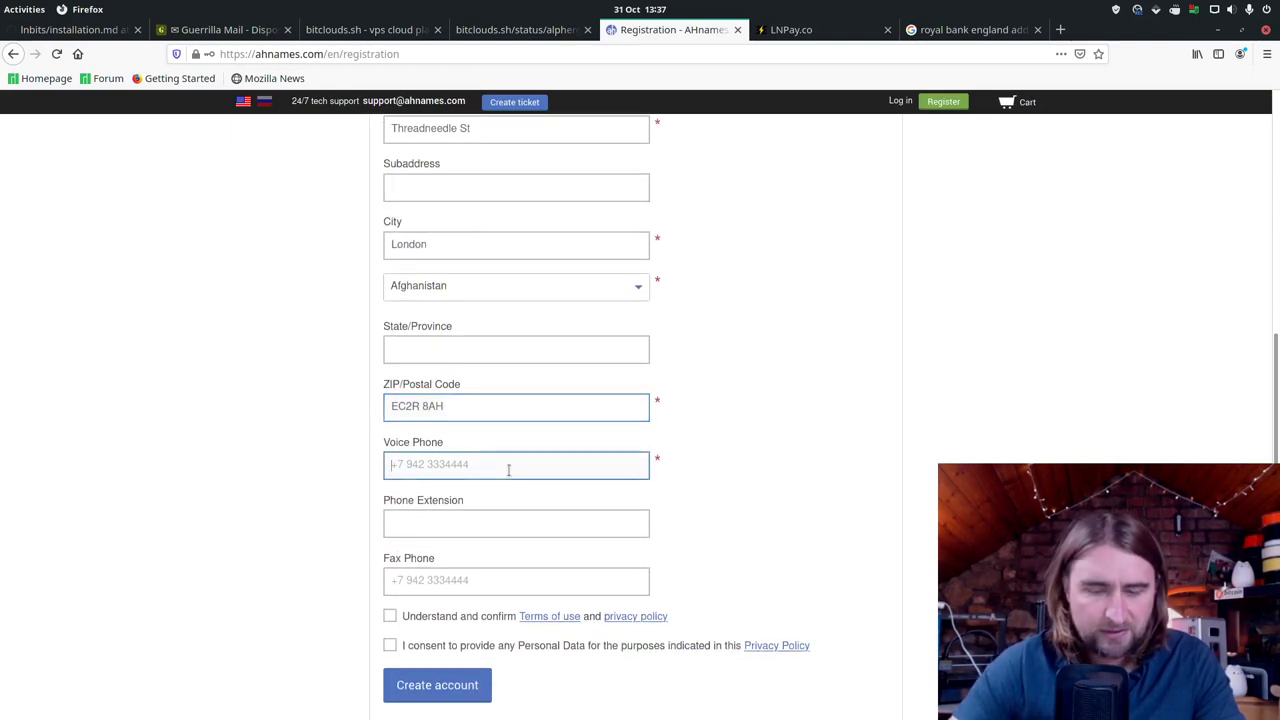
type("071234")
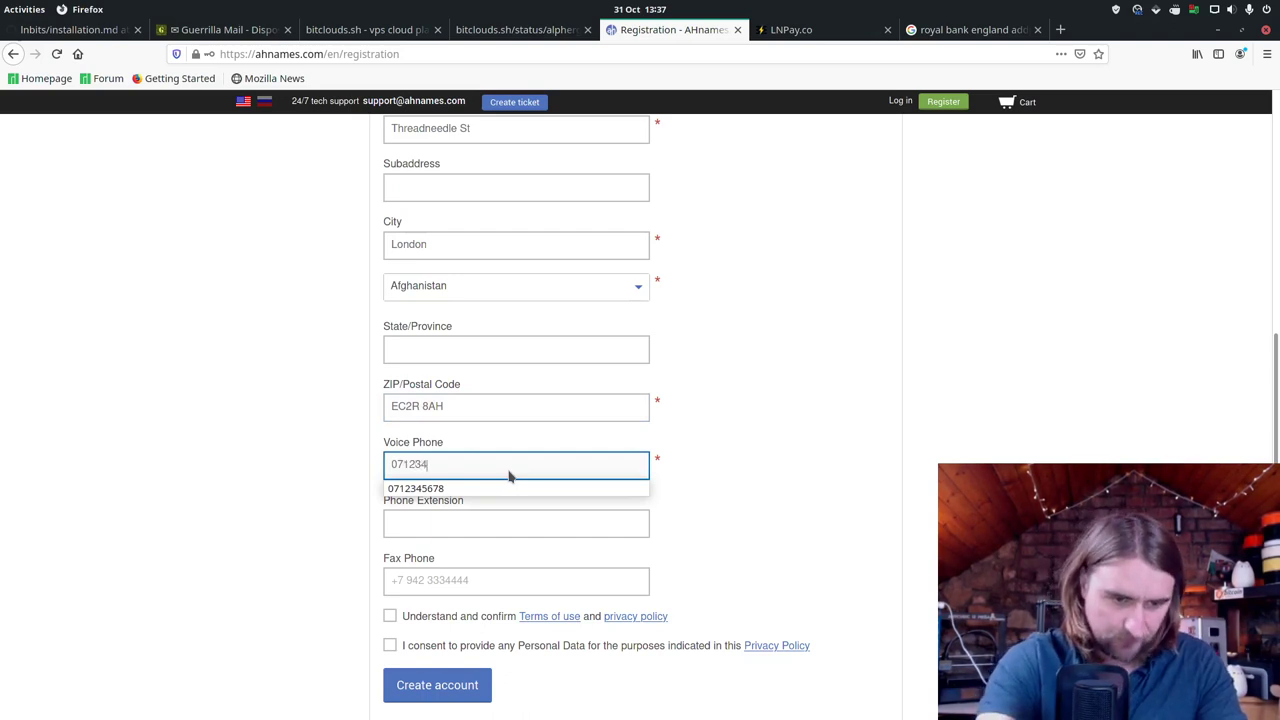
type("56789")
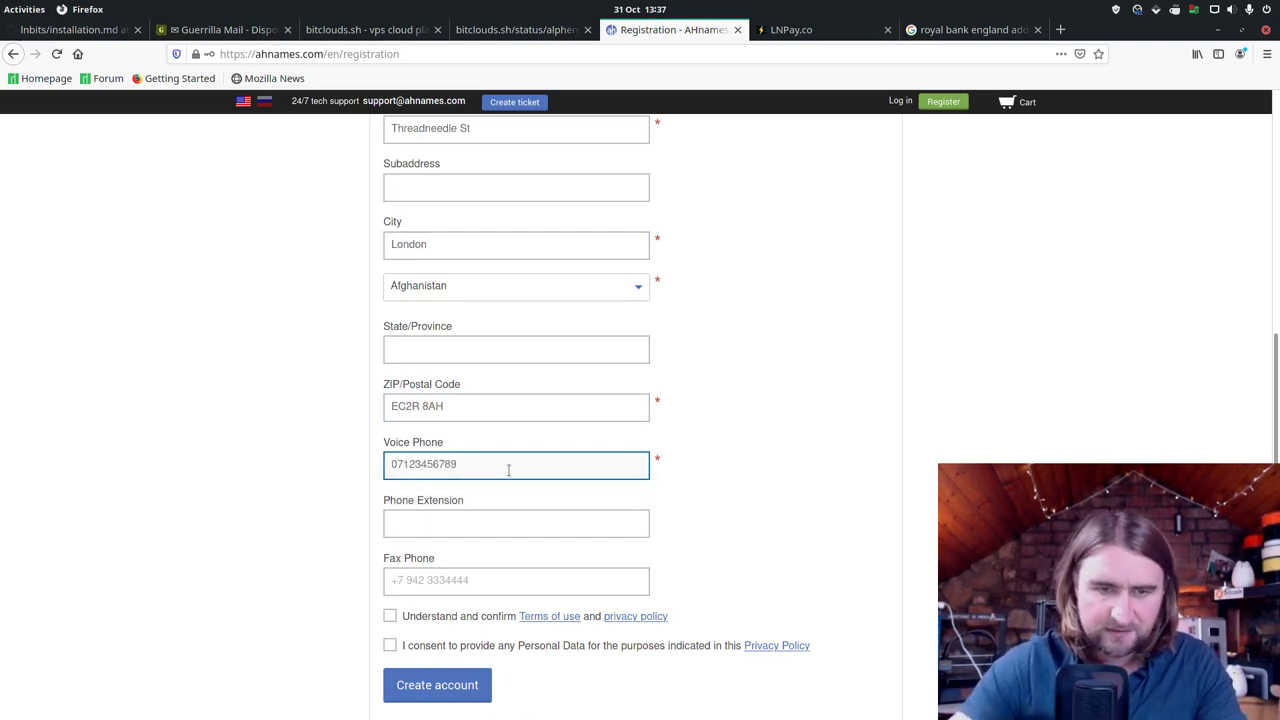
left_click(390, 616)
left_click(390, 646)
left_click(443, 686)
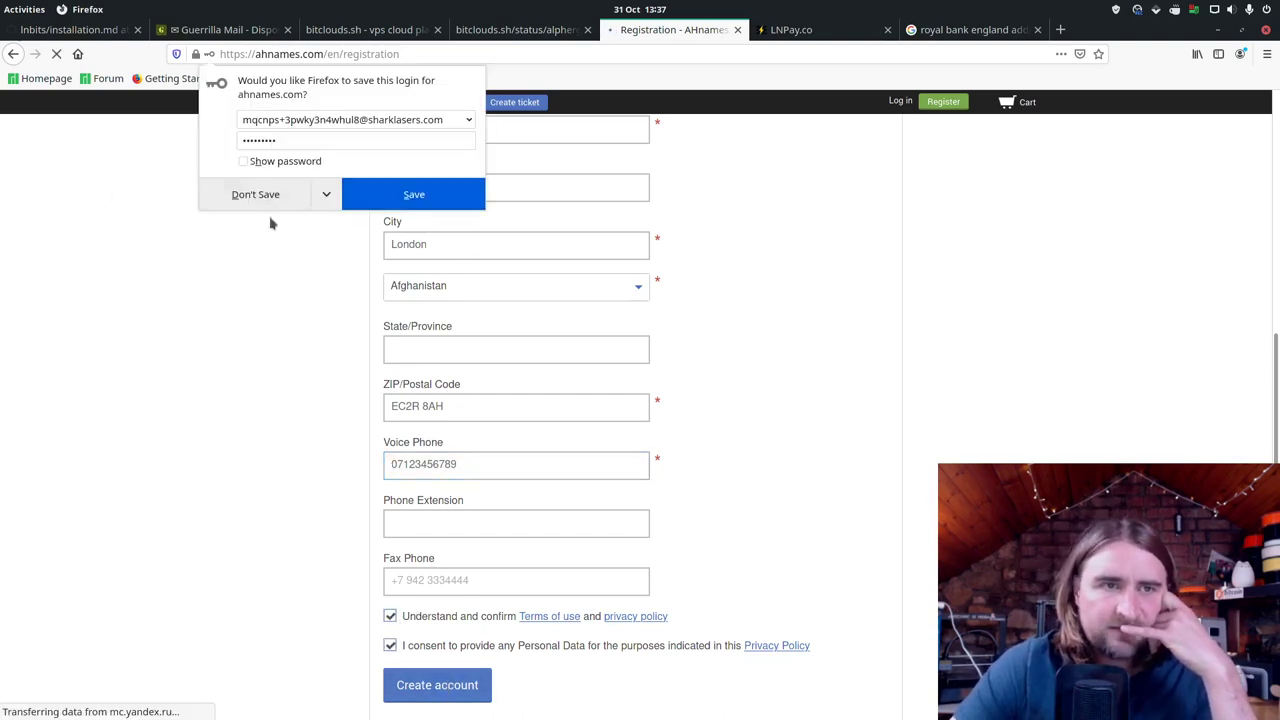
left_click(279, 203)
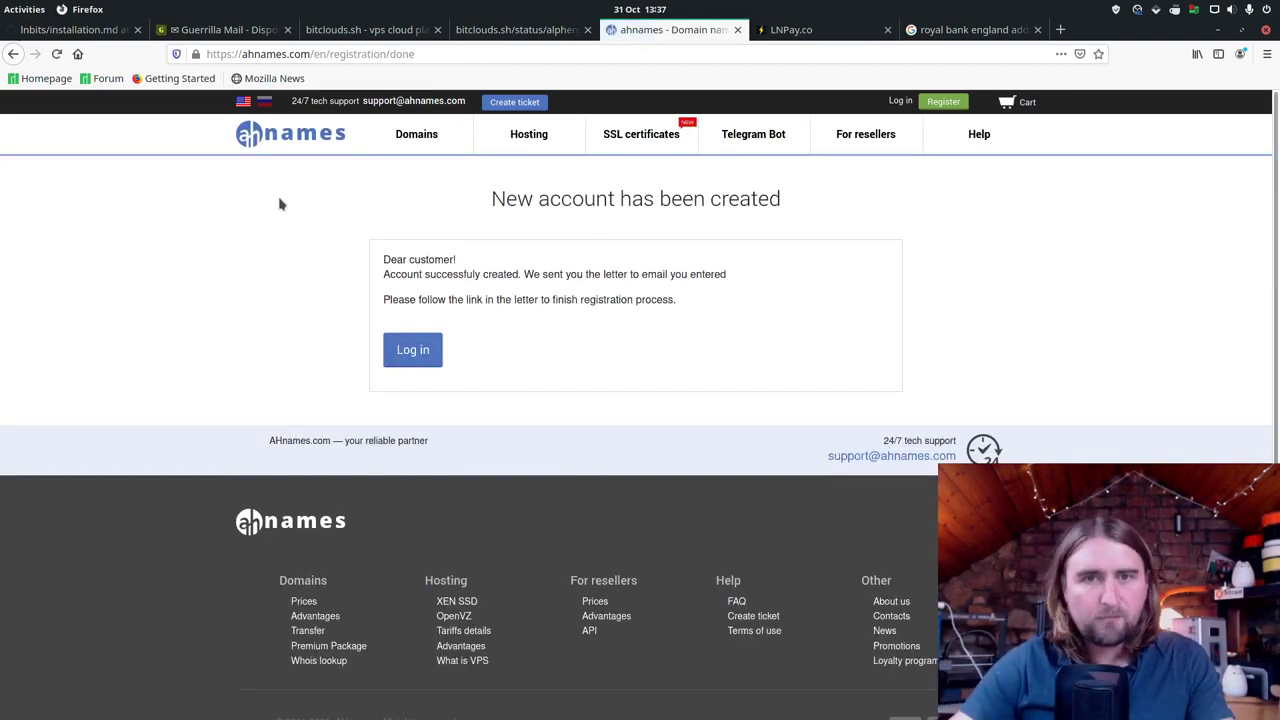
Step: Open the AHnames Account confirmation email in Guerrilla Mail and follow its confirmation link
left_click(252, 30)
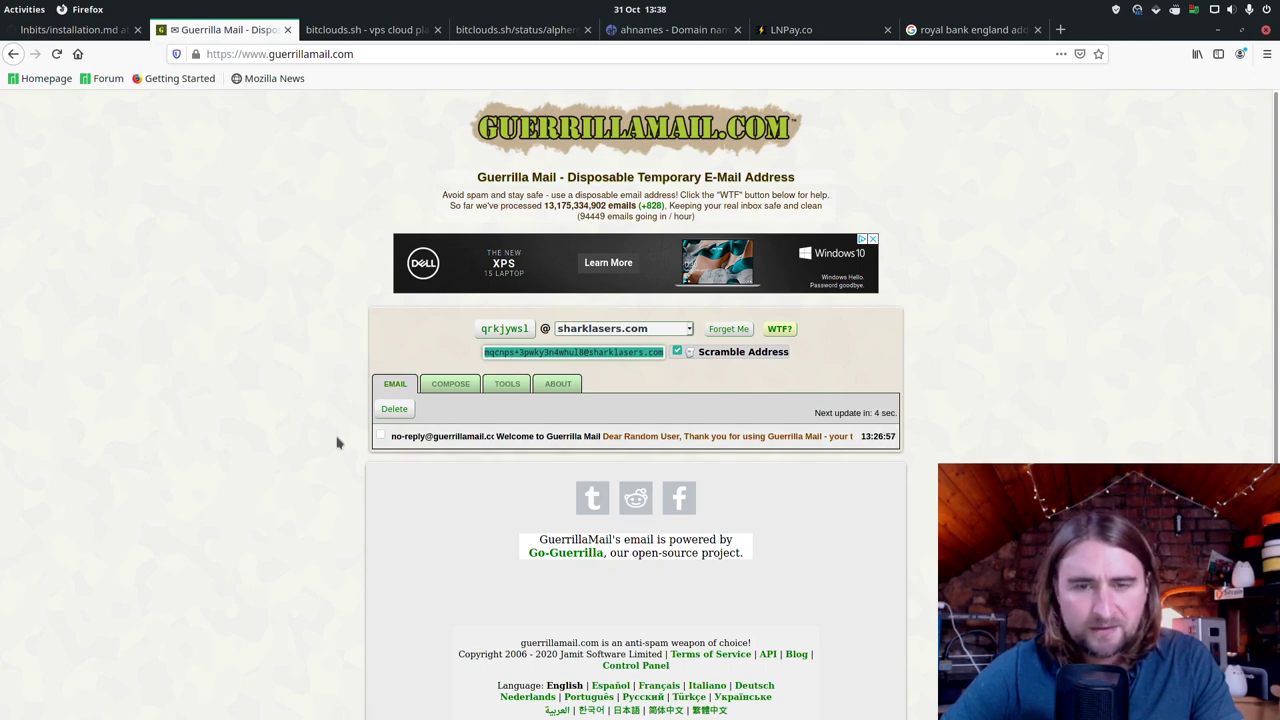
key("alt+Tab")
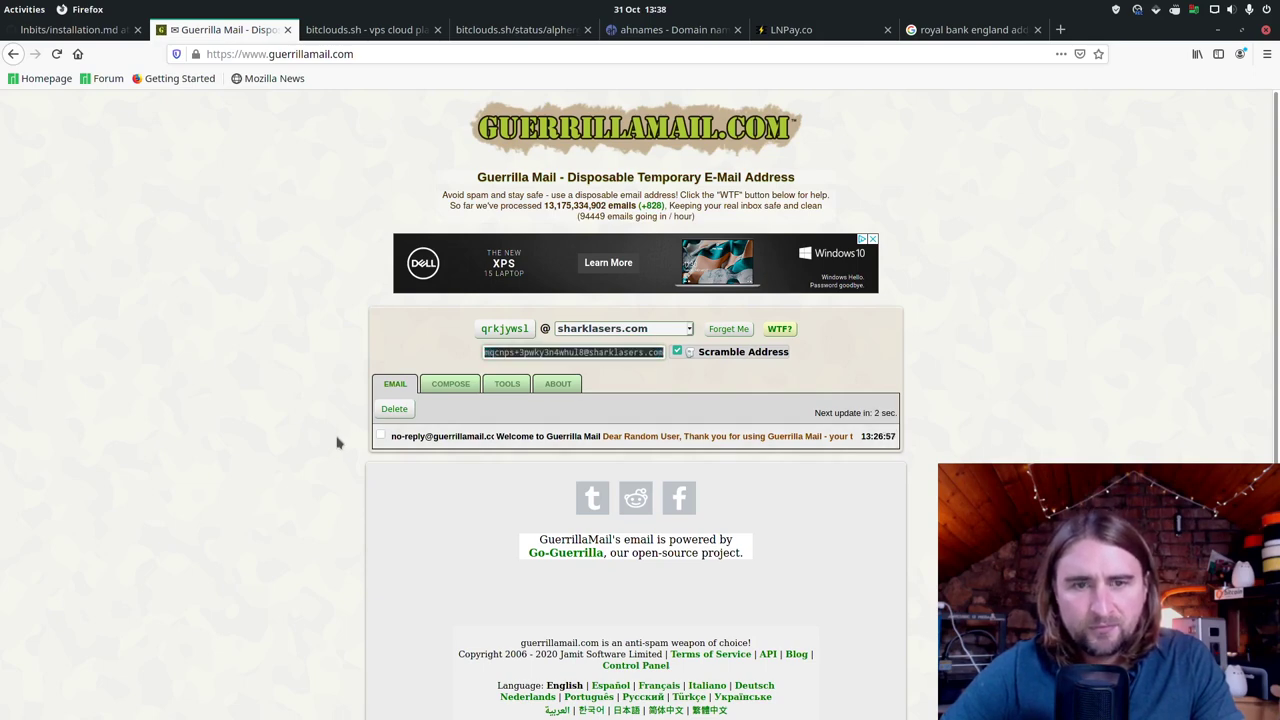
key("alt+Tab")
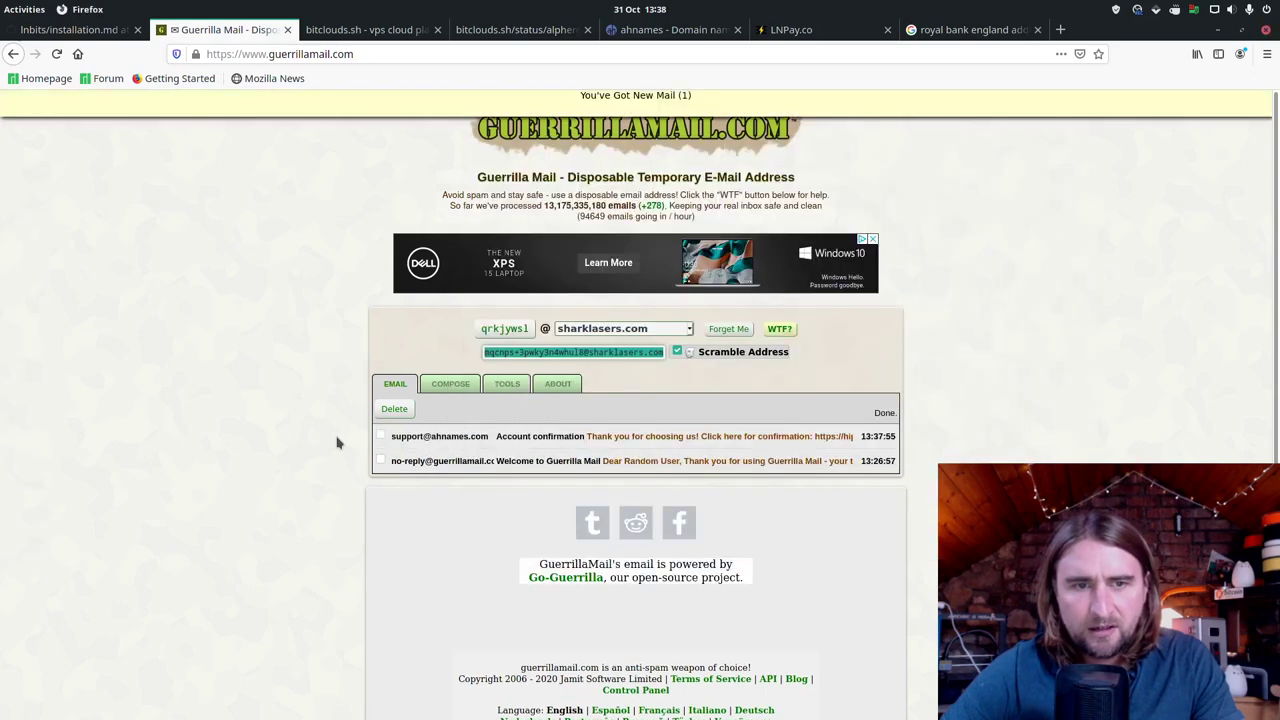
left_click(432, 436)
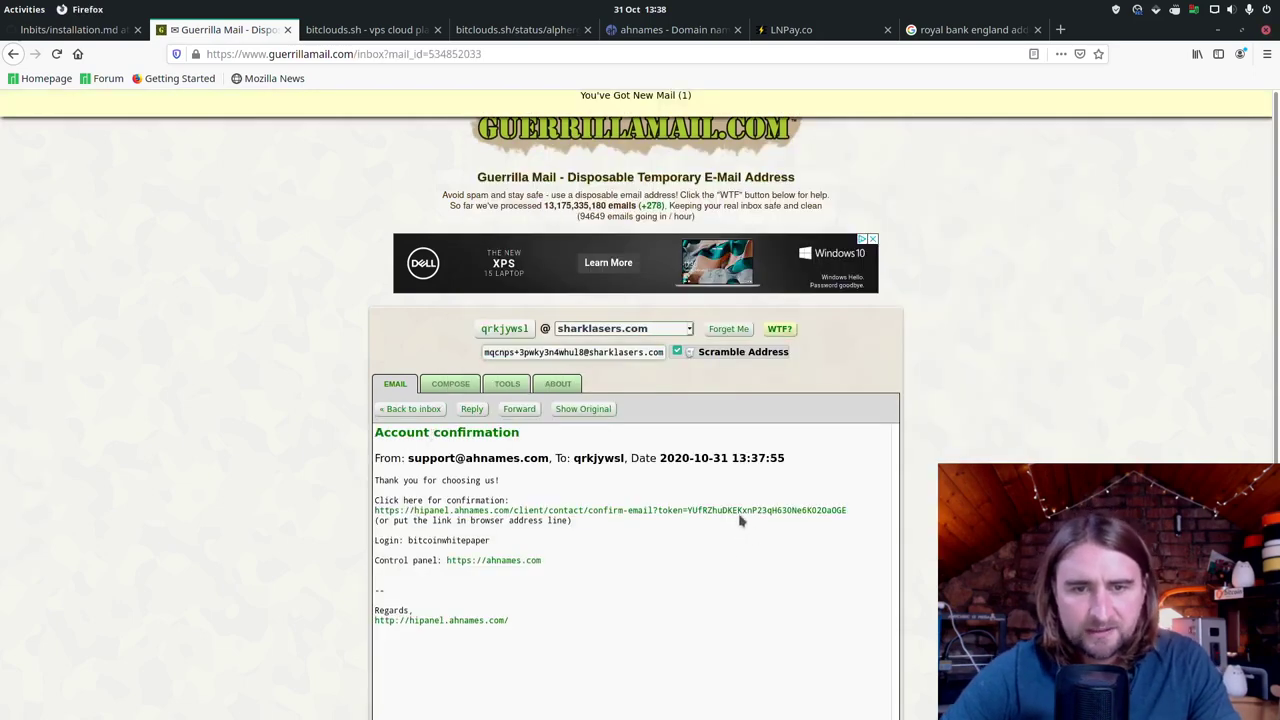
left_click(742, 516)
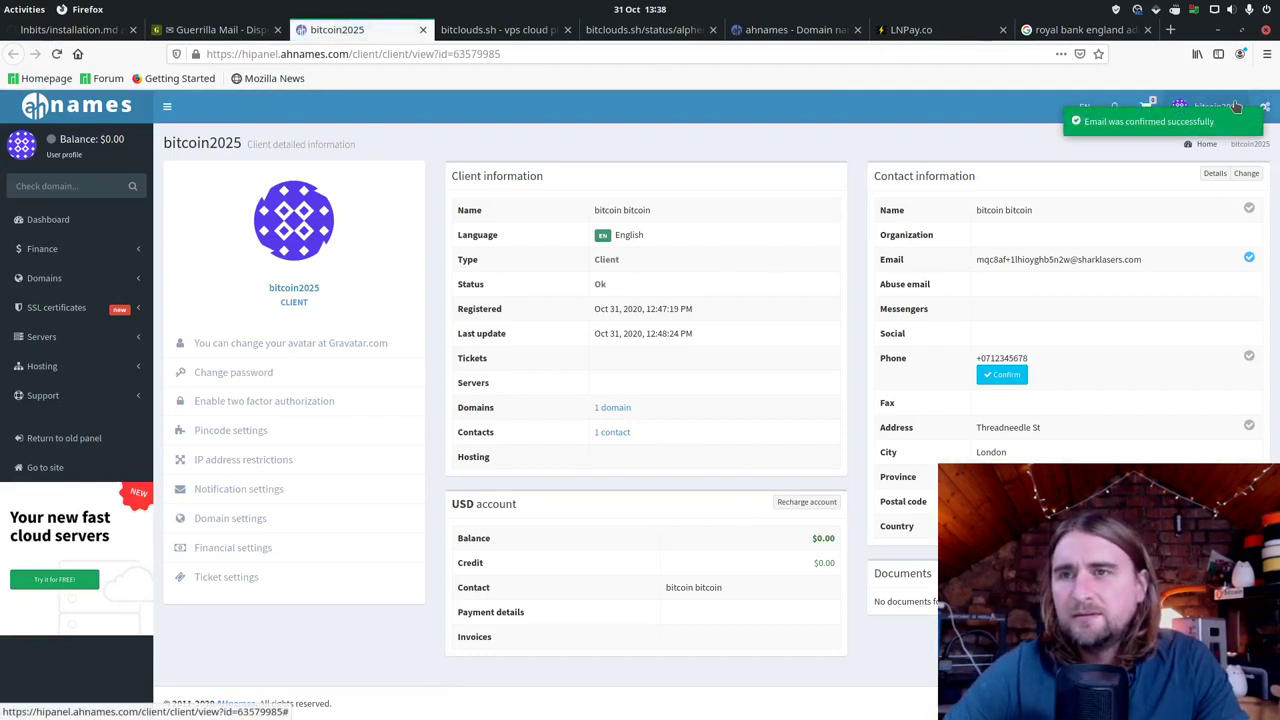
Step: Sign out of the previously logged-in account and dismiss the saved-login suggestion
left_click(1236, 106)
left_click(1229, 300)
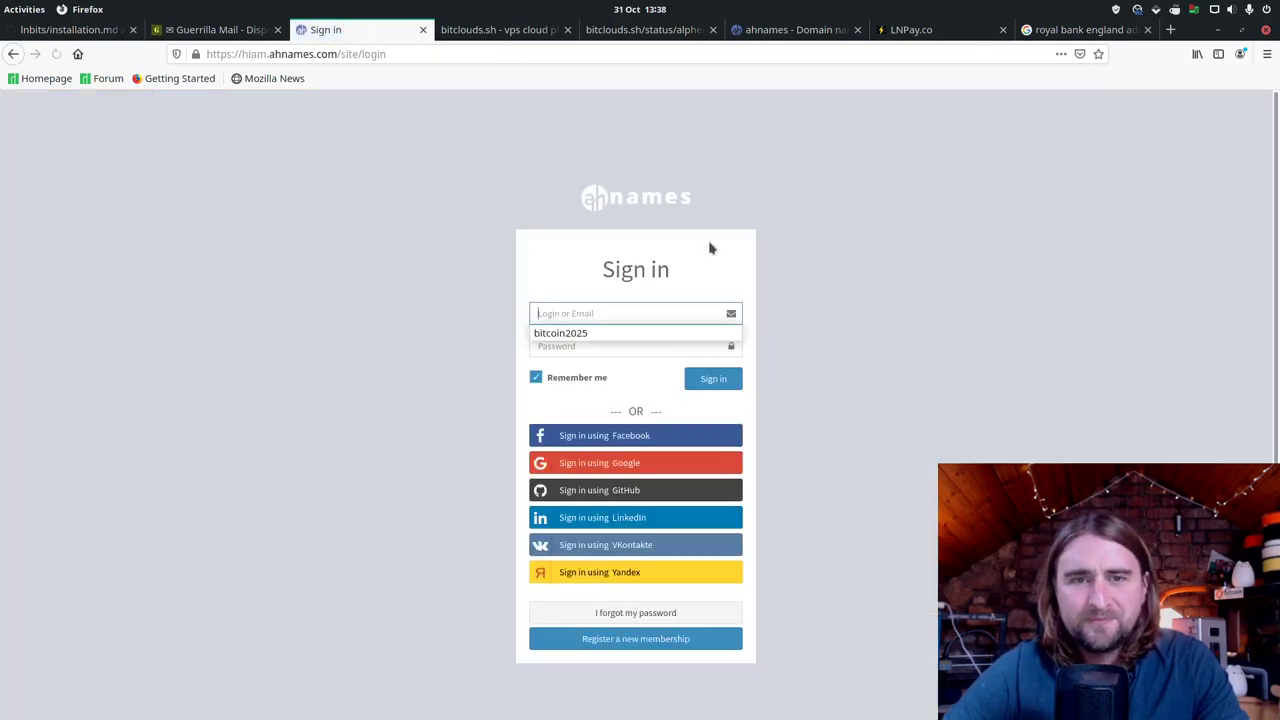
left_click(646, 311)
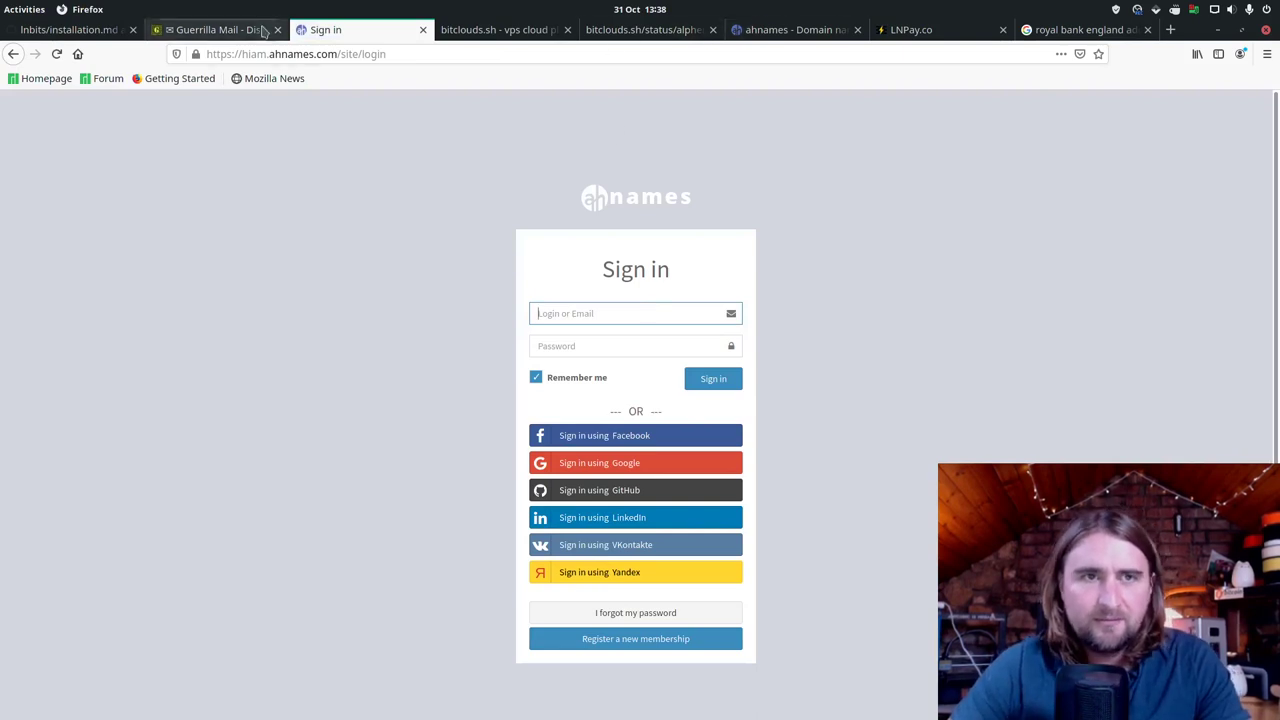
Step: Sign in with the new account's login and password and save the credentials in Firefox
left_click(769, 31)
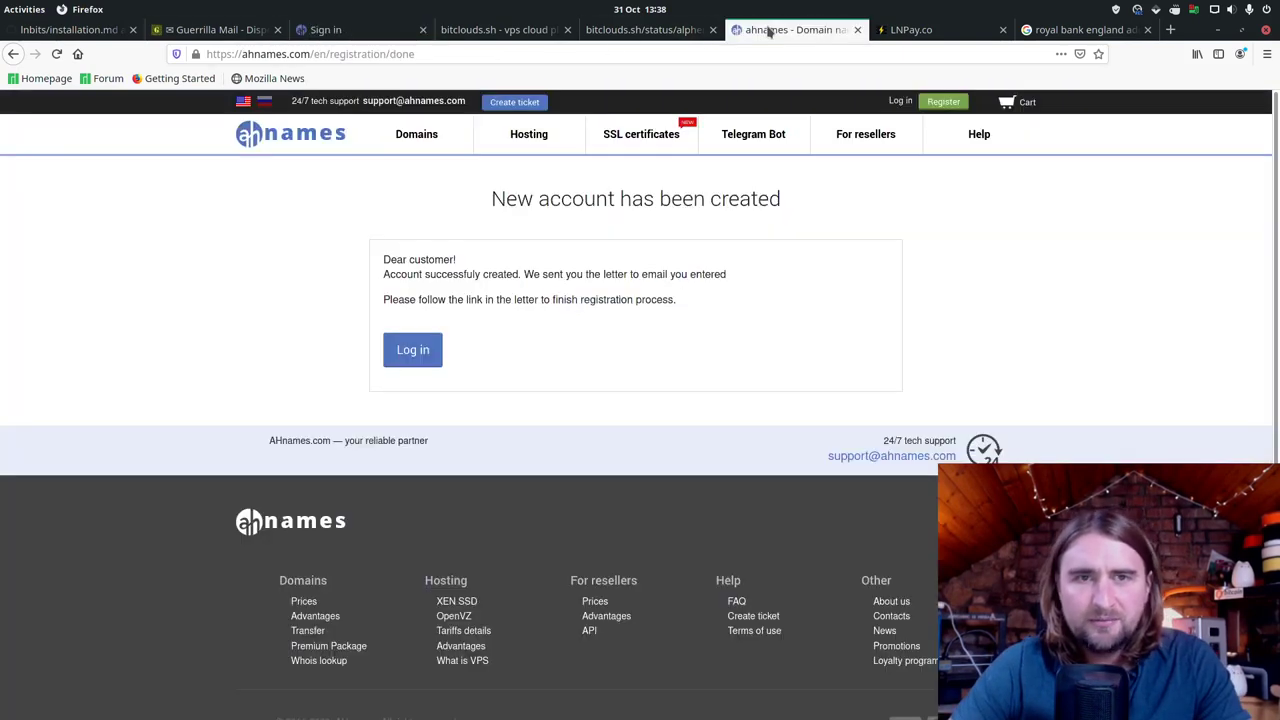
left_click(382, 29)
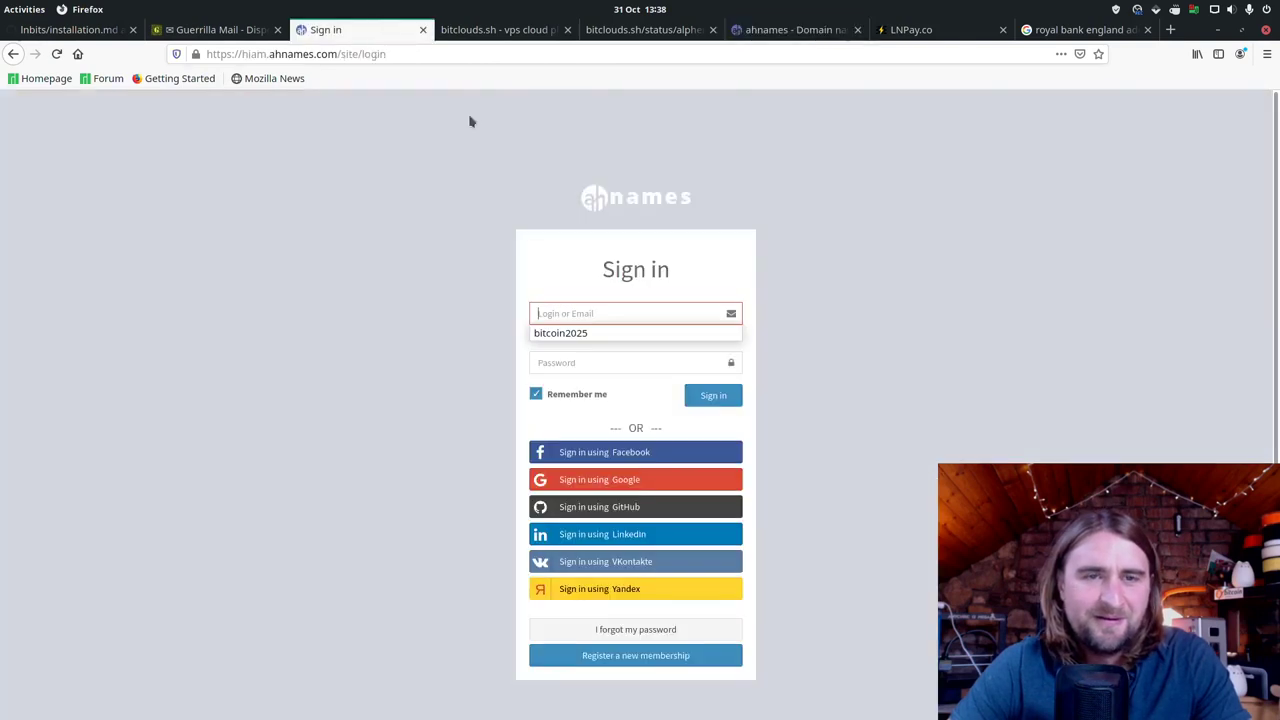
type("bi")
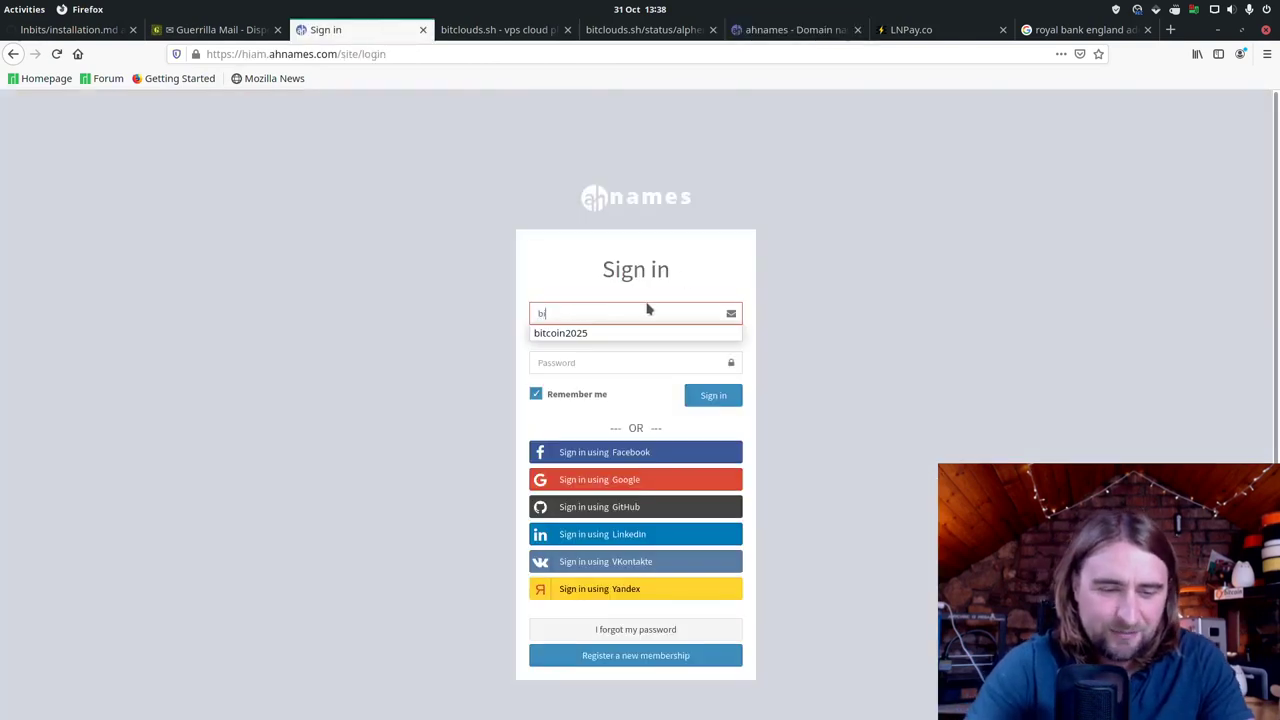
type("tcoinw")
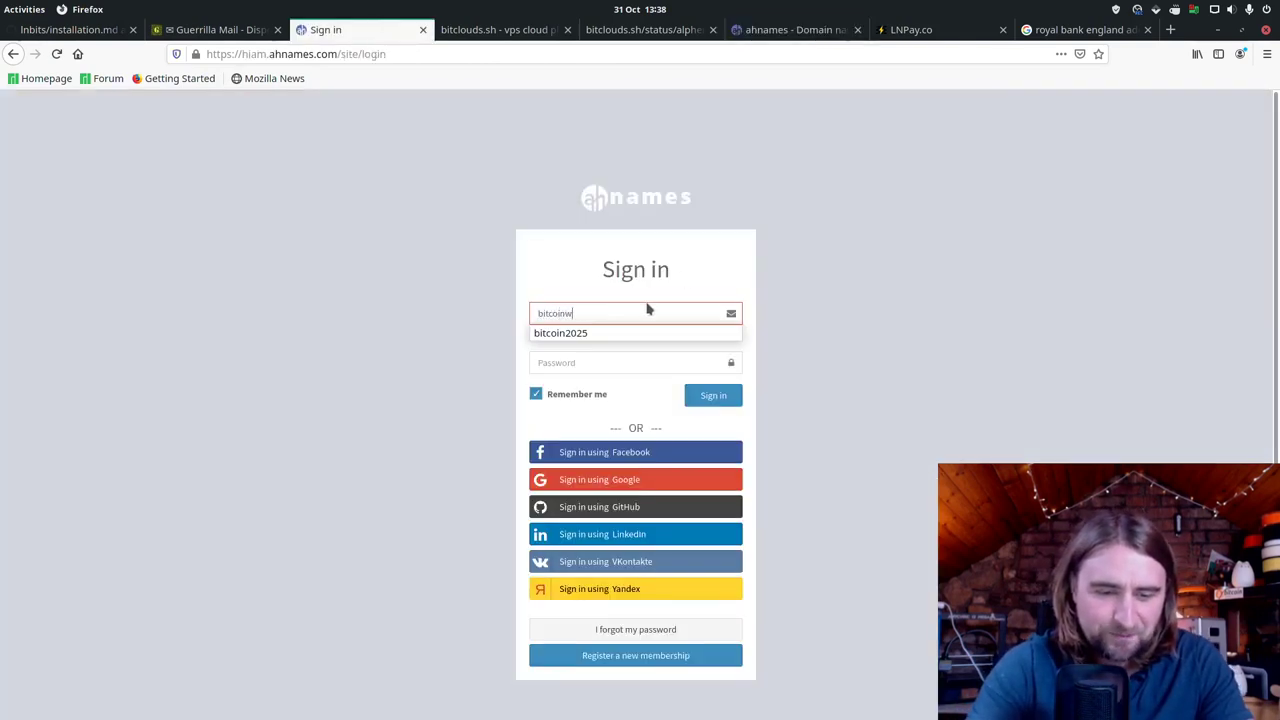
type("hitepaper")
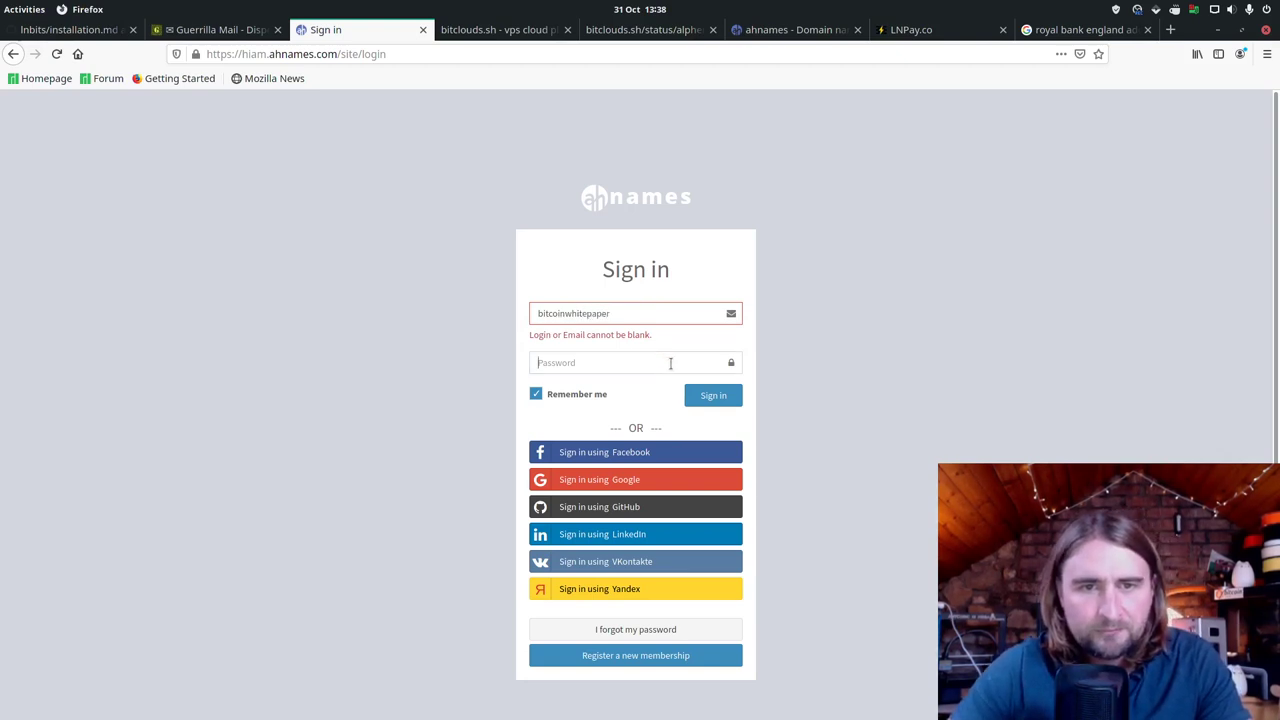
type("••••••")
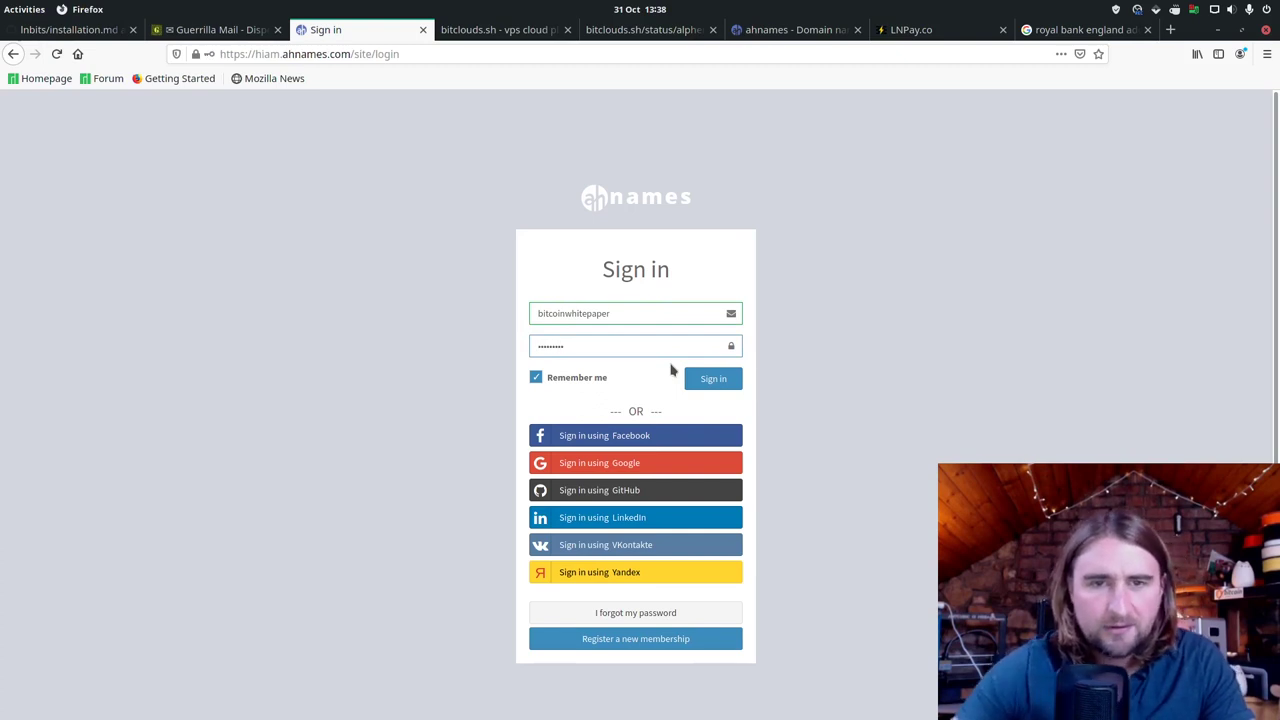
left_click(700, 378)
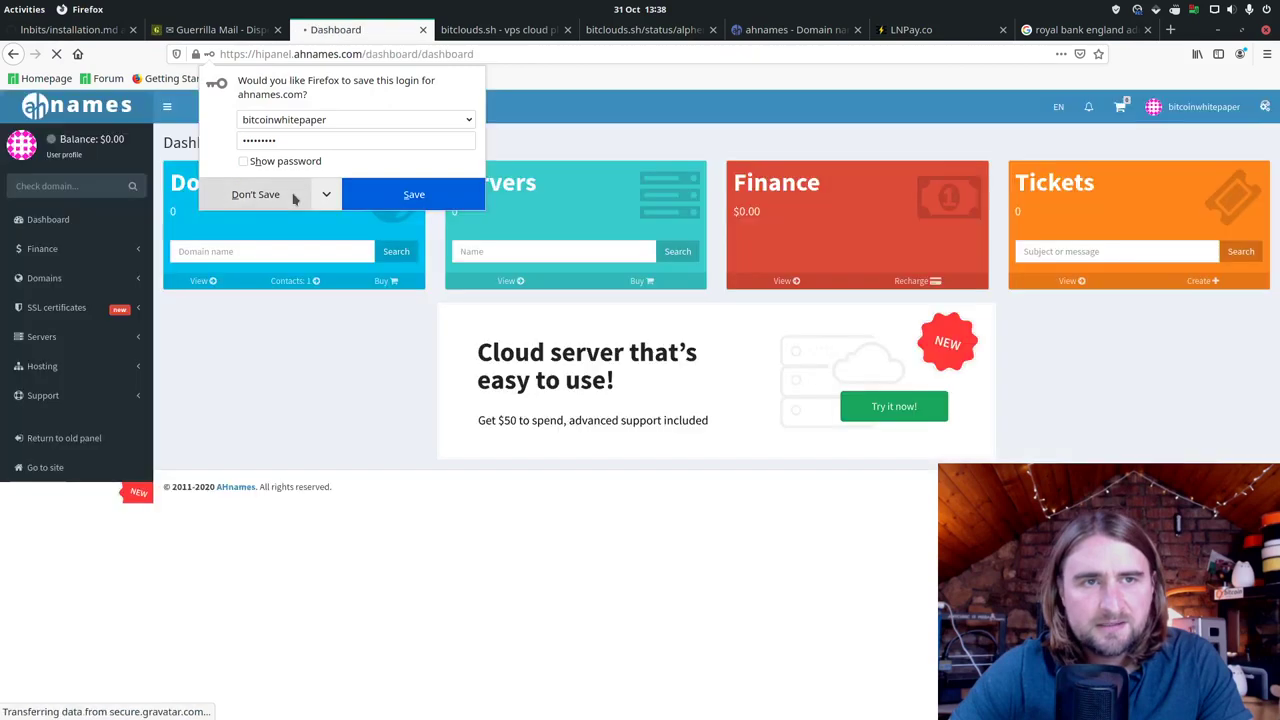
left_click(428, 200)
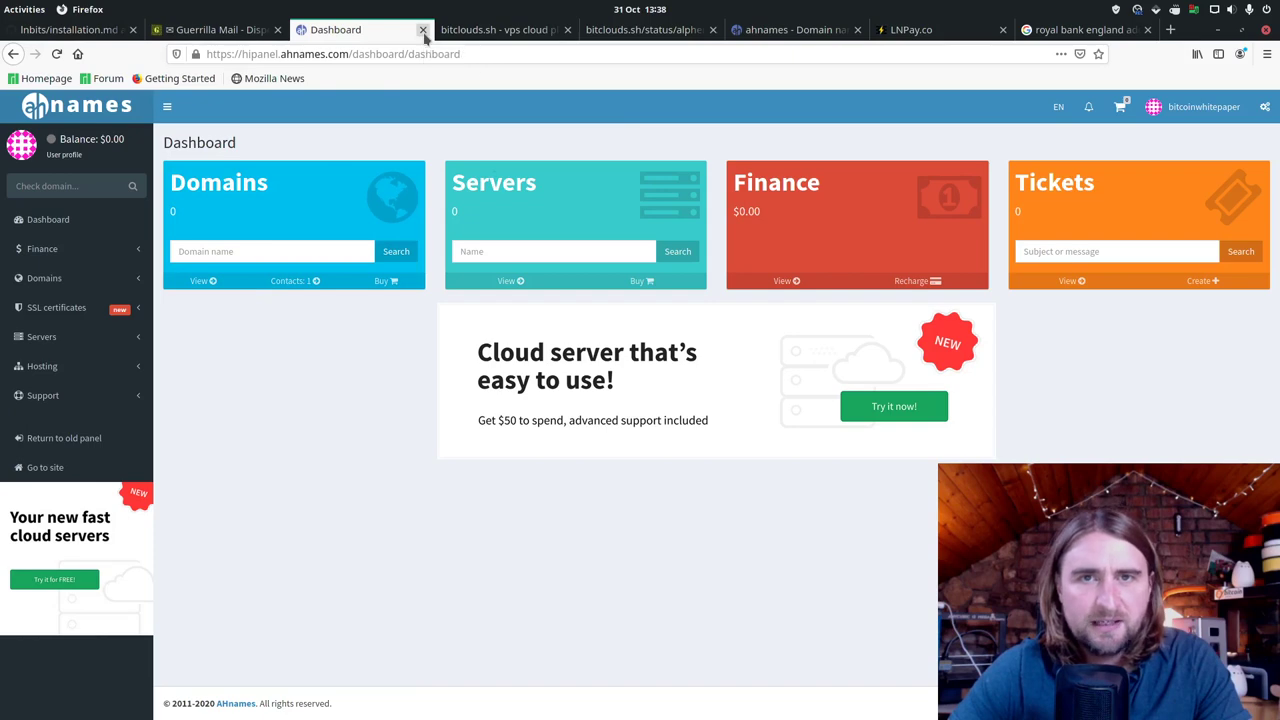
Step: Close the dashboard tab and log in on ahnames.com with the new account's credentials, saving them
left_click(423, 30)
left_click(665, 29)
left_click(899, 101)
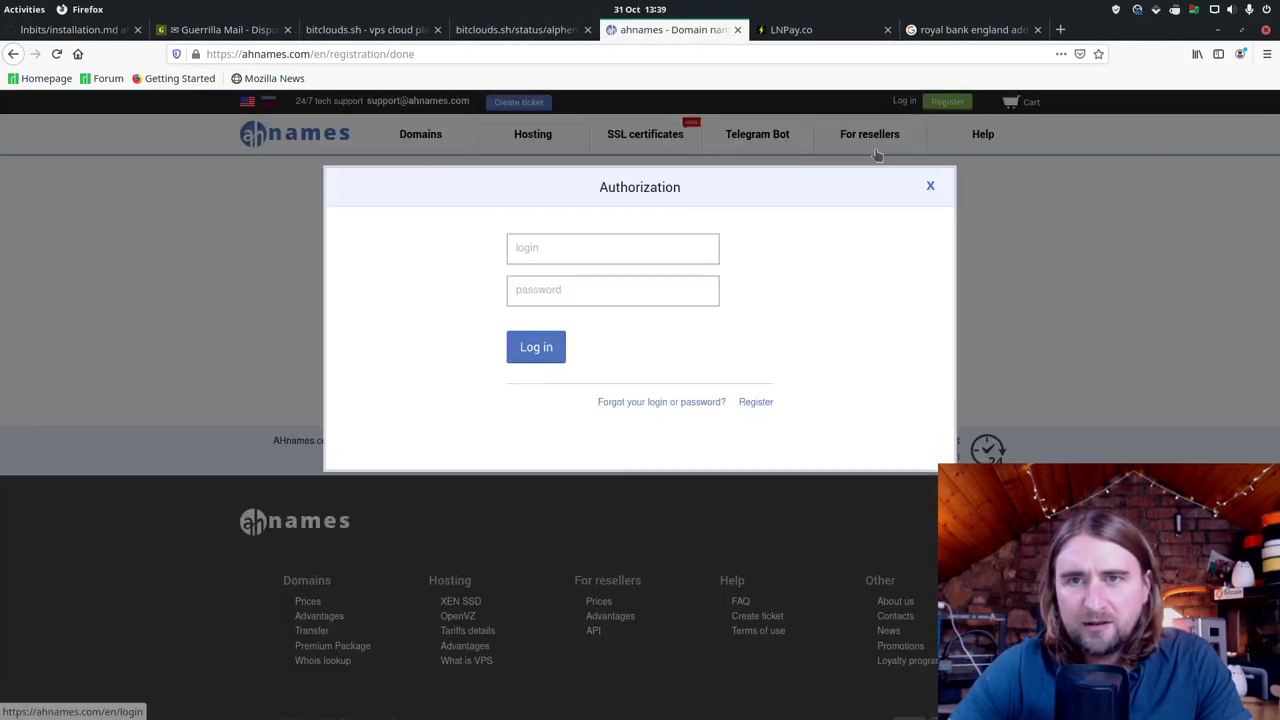
left_click(592, 251)
type("bi")
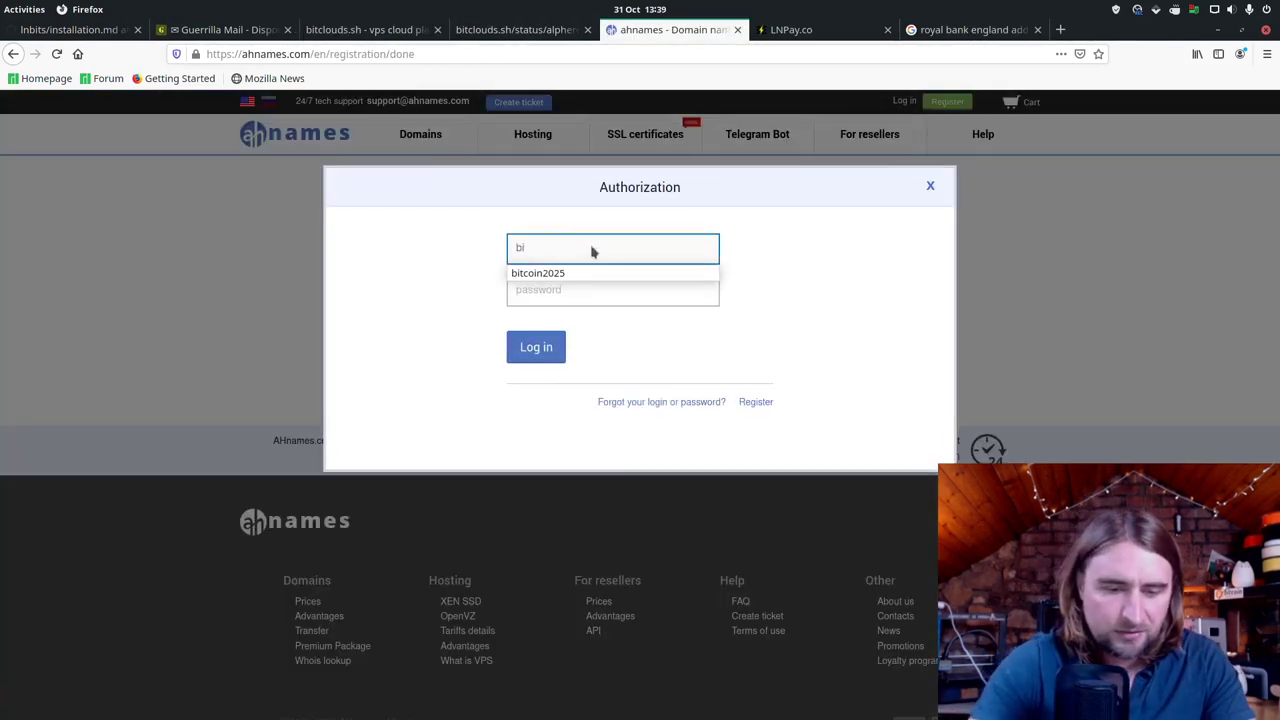
type("tcoinw")
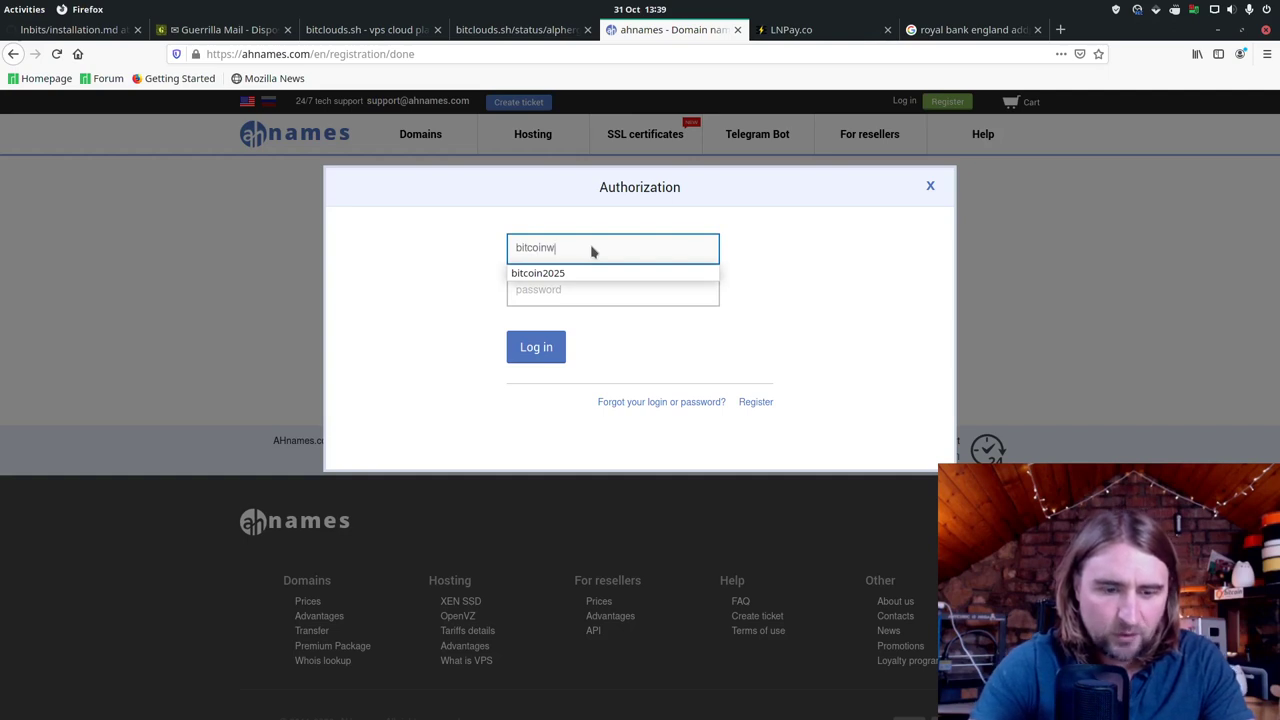
type("hitepaper")
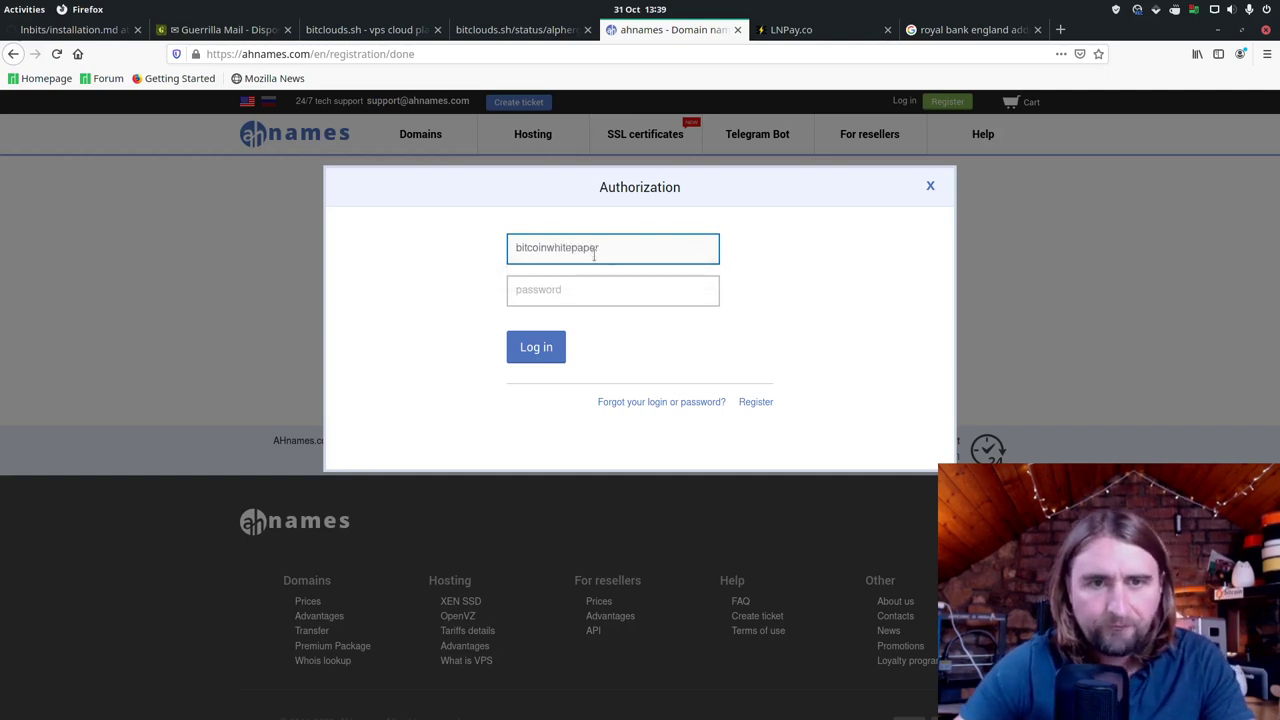
left_click(606, 288)
type("•")
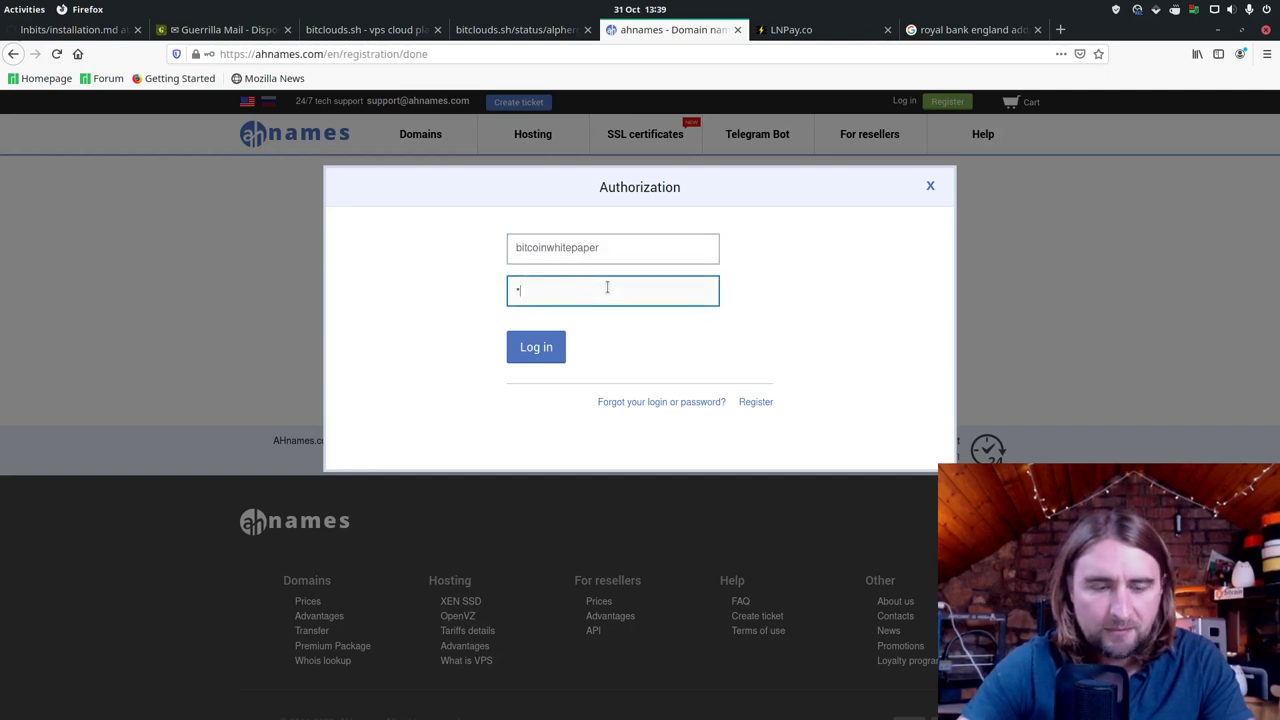
type("•••••••")
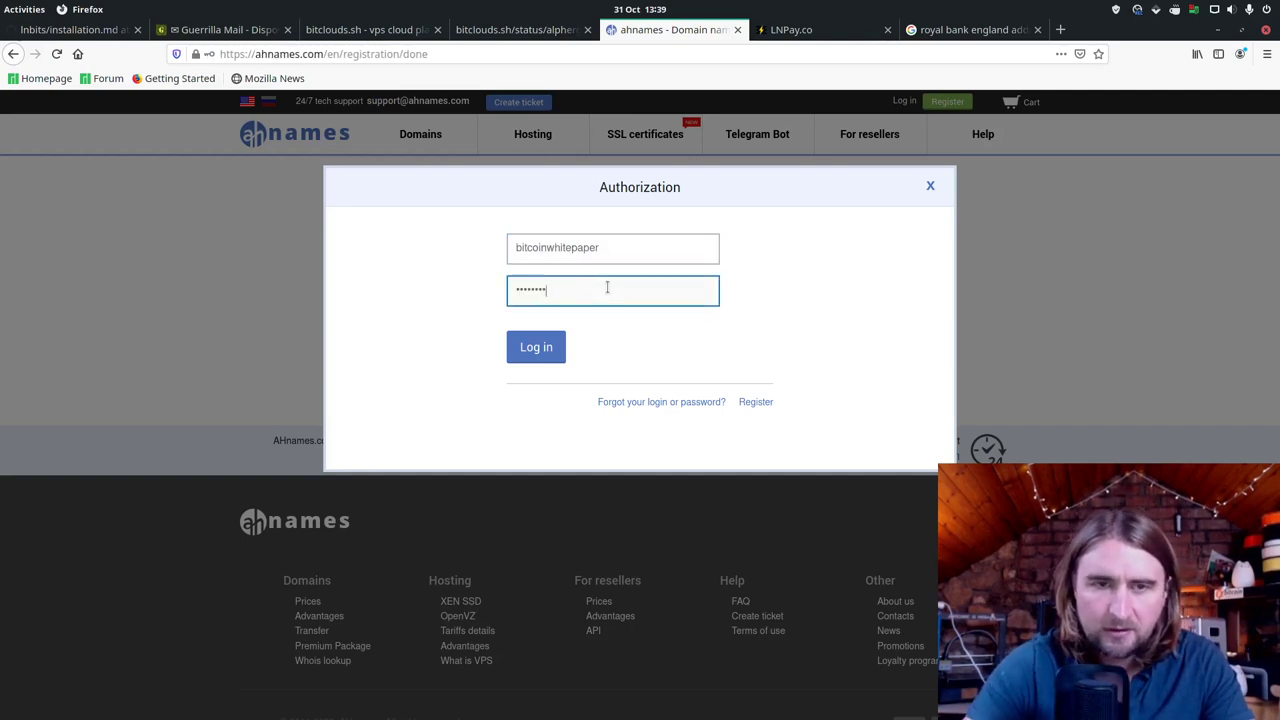
type("•")
key("Return")
left_click(457, 194)
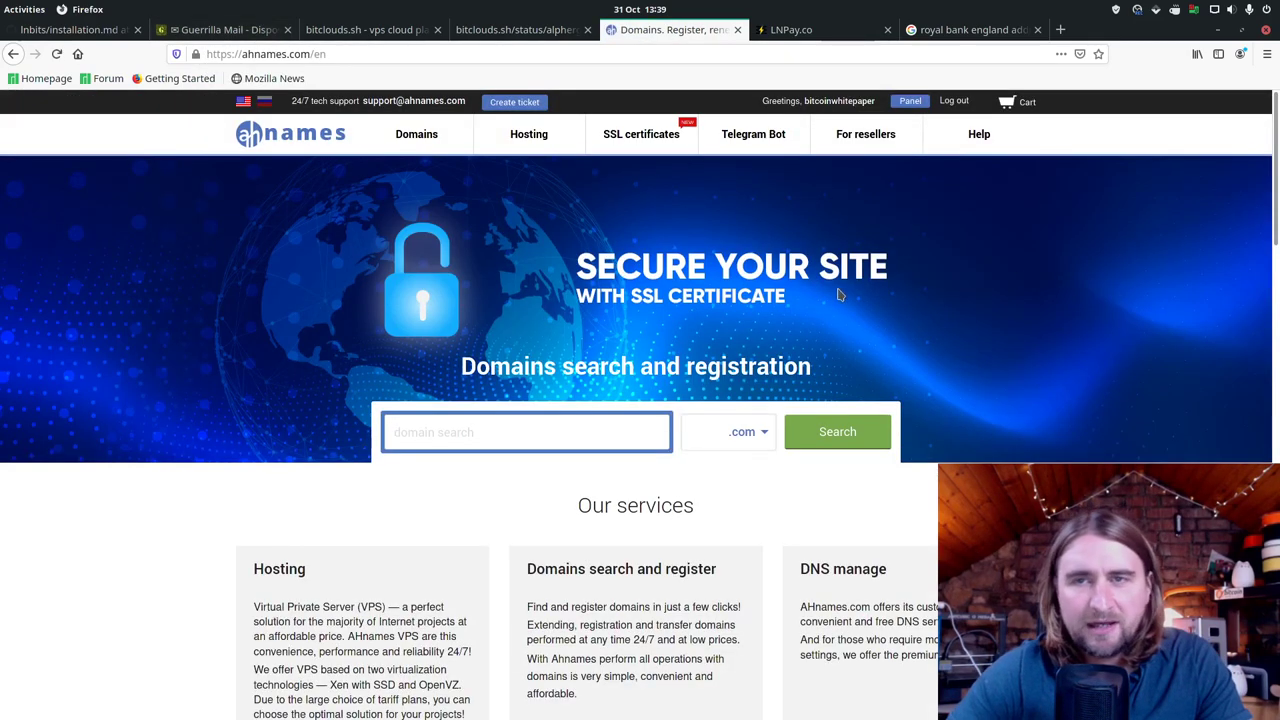
Step: Search for bitcoinwhitepaper domains and add bitcoinwhitepaper.pro ($3.95 for one year) to the cart
left_click(607, 435)
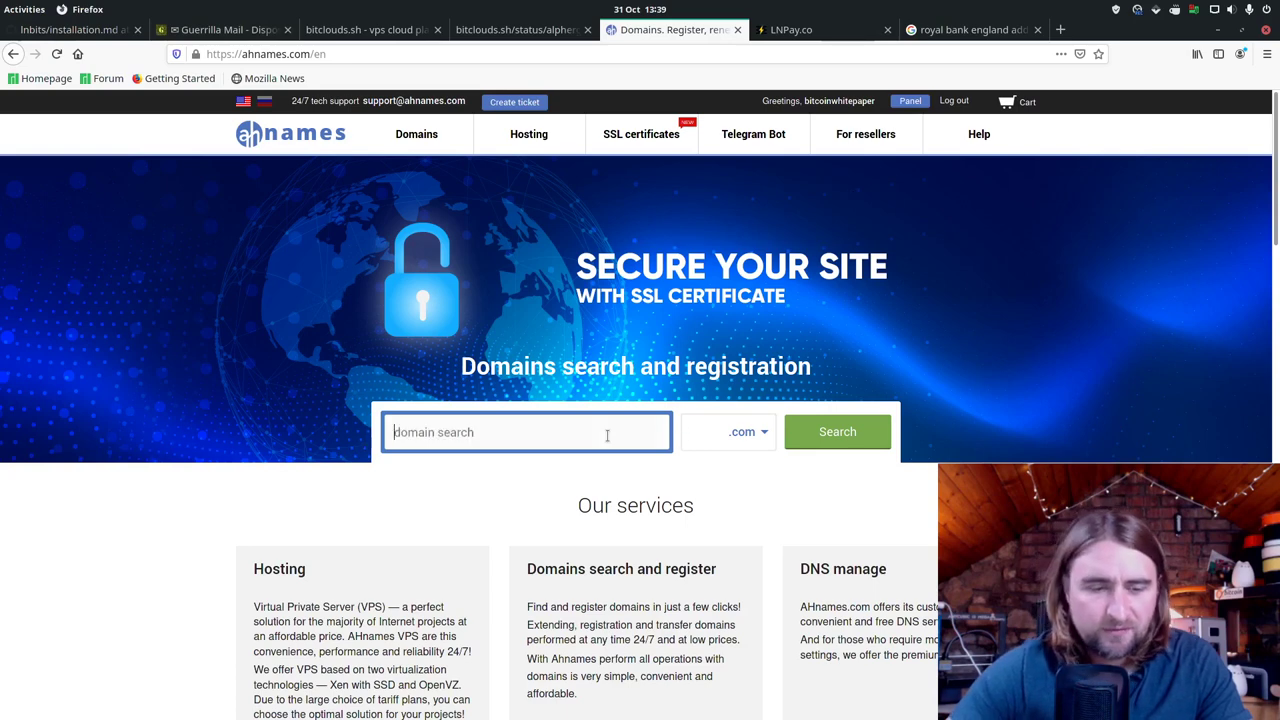
type("bitcoin")
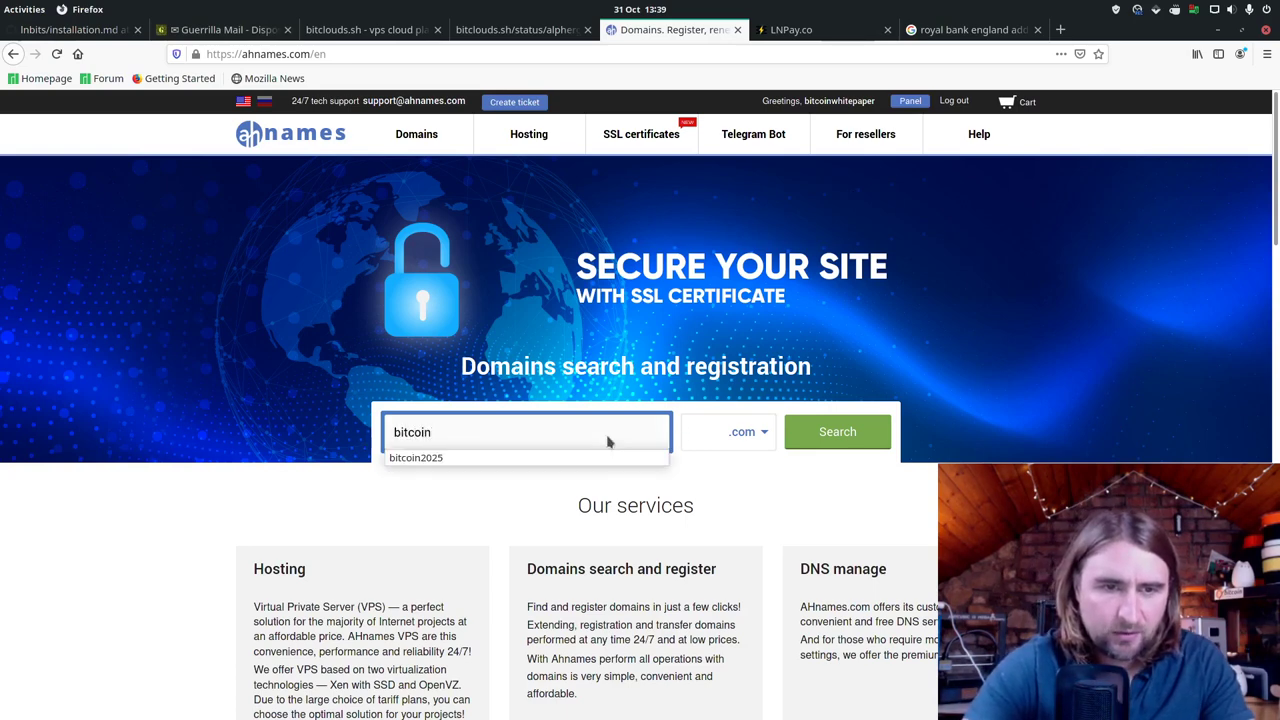
type("whit")
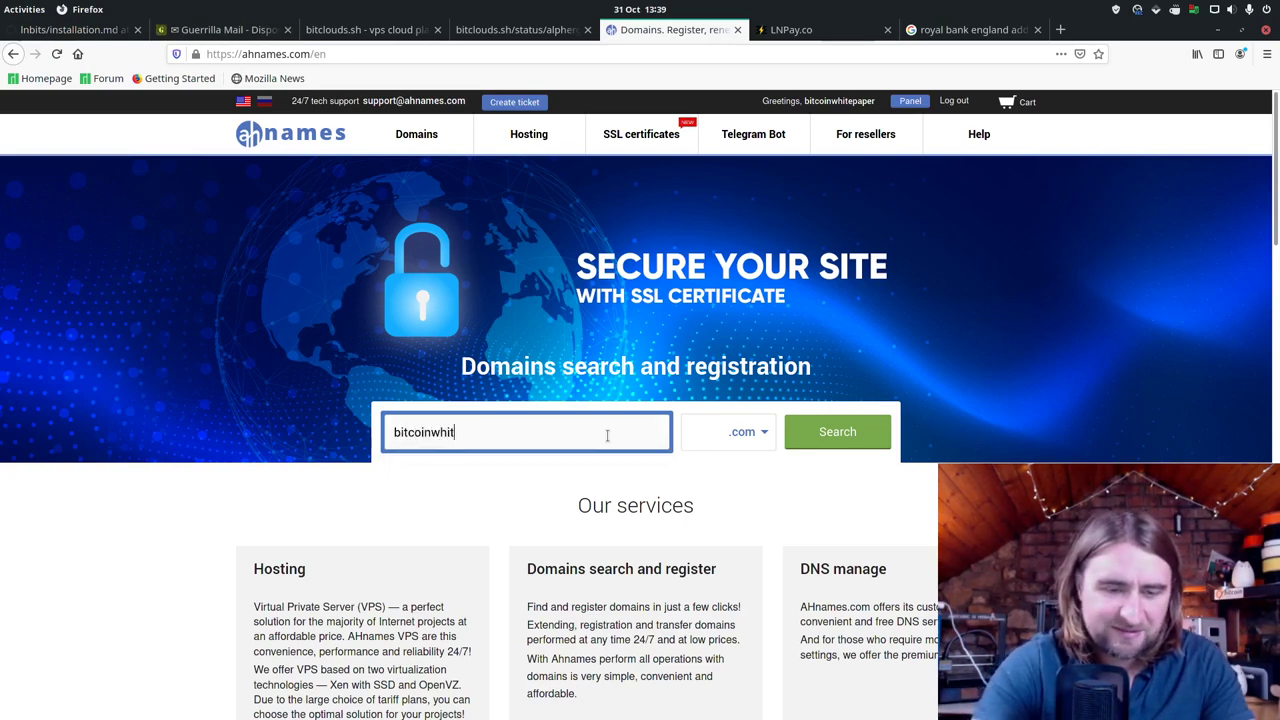
type("epaper")
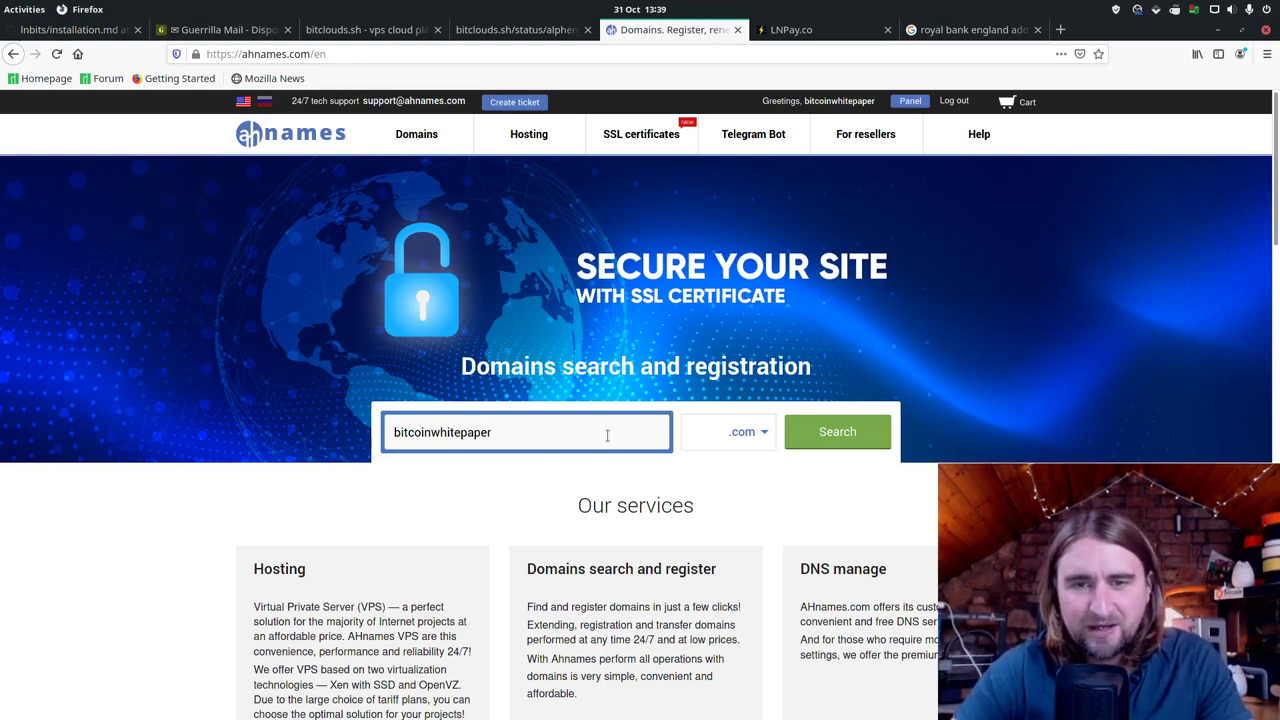
left_click(860, 443)
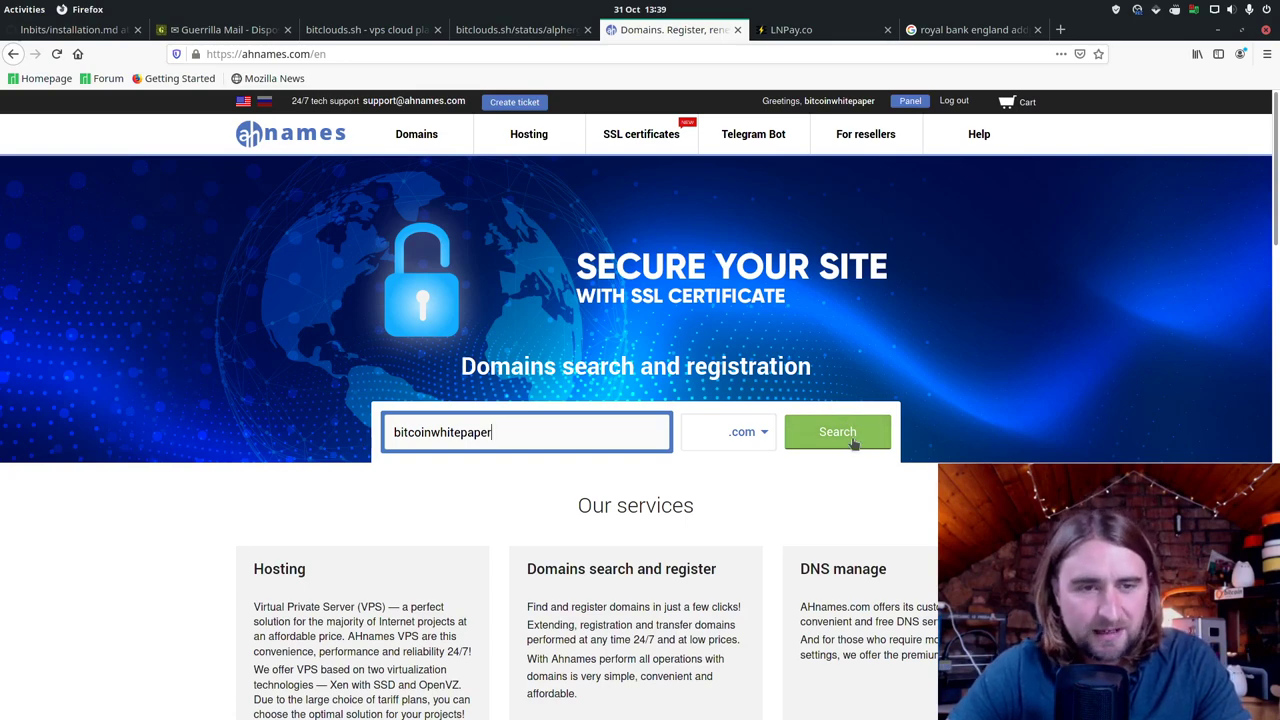
left_click(855, 443)
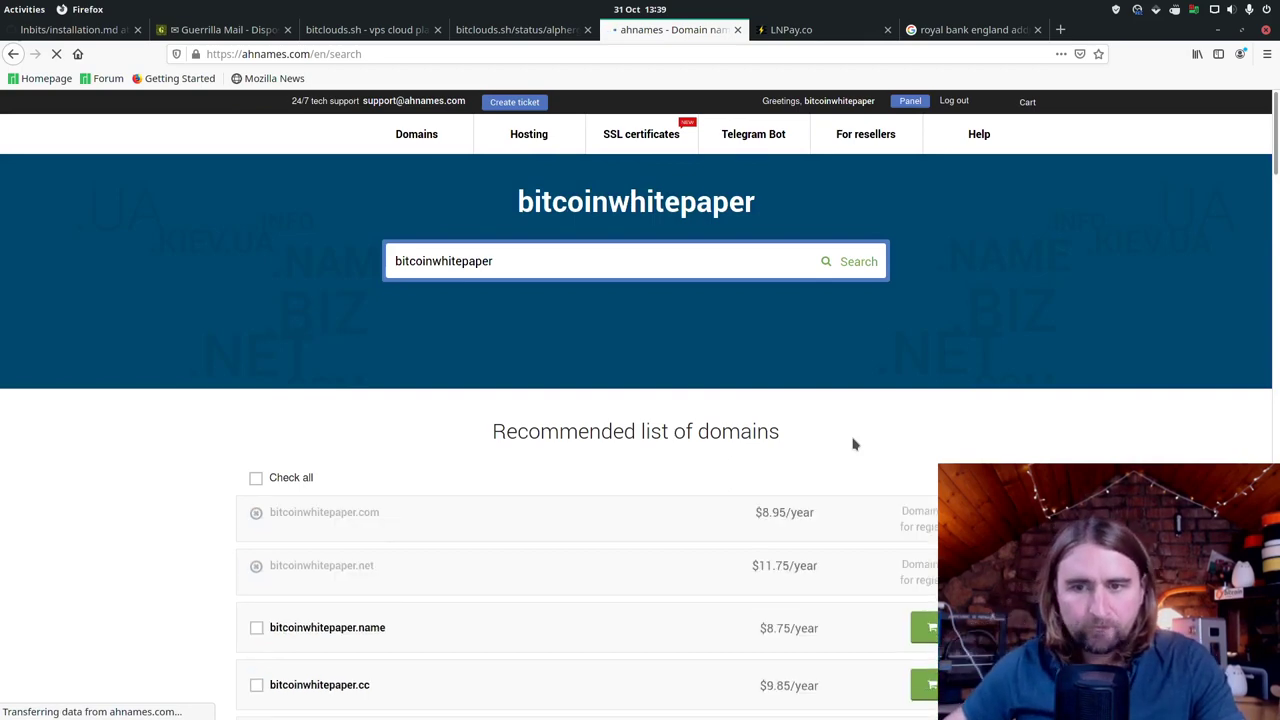
scroll(853, 444, "down", 3)
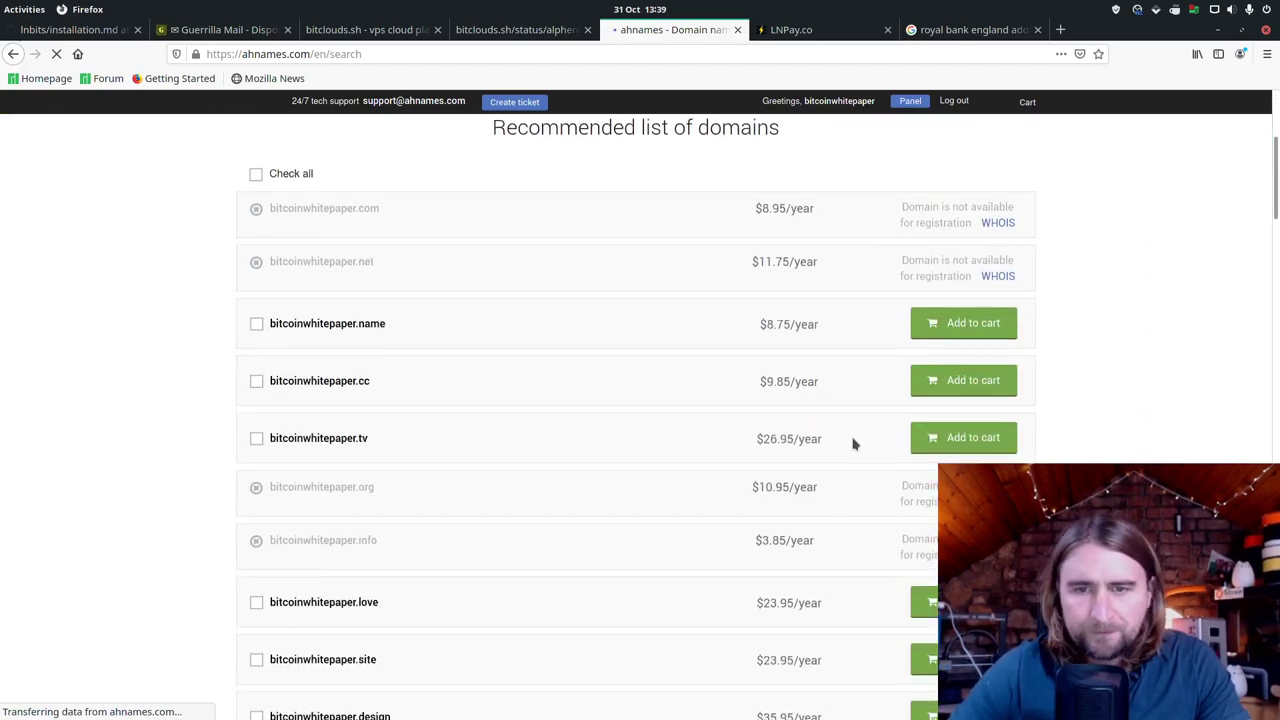
scroll(853, 444, "down", 5)
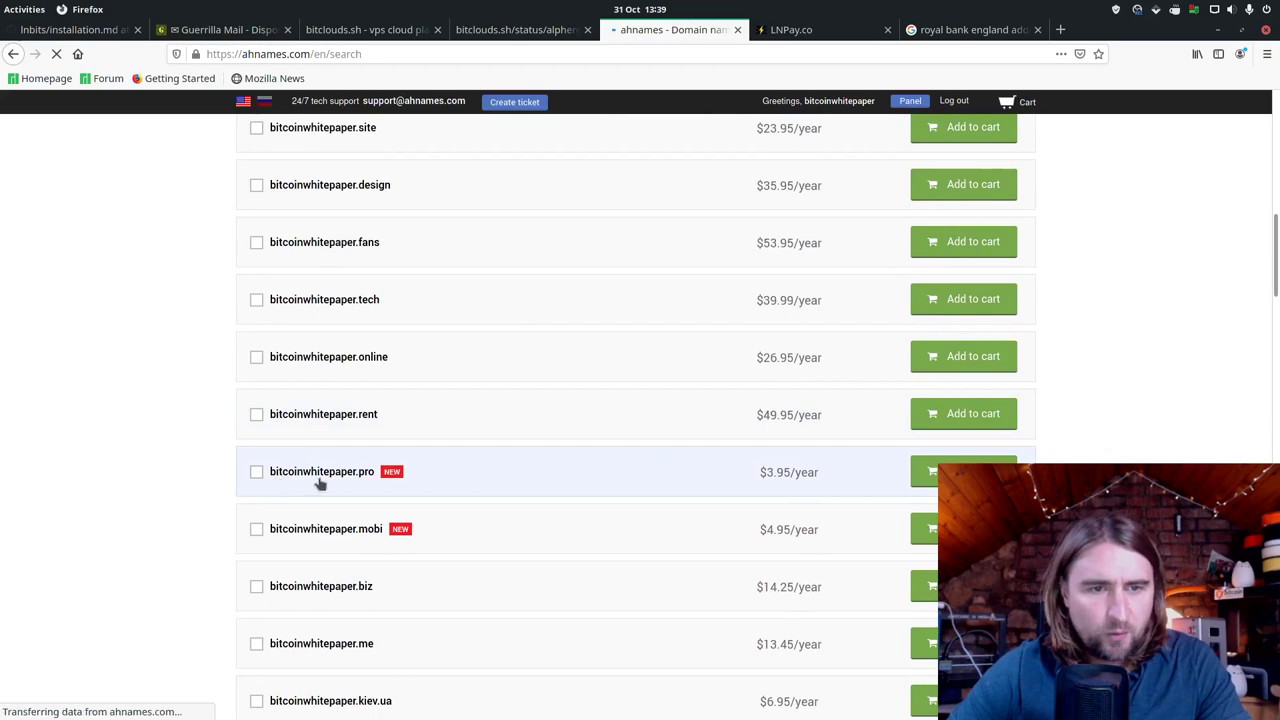
scroll(986, 443, "down", 5)
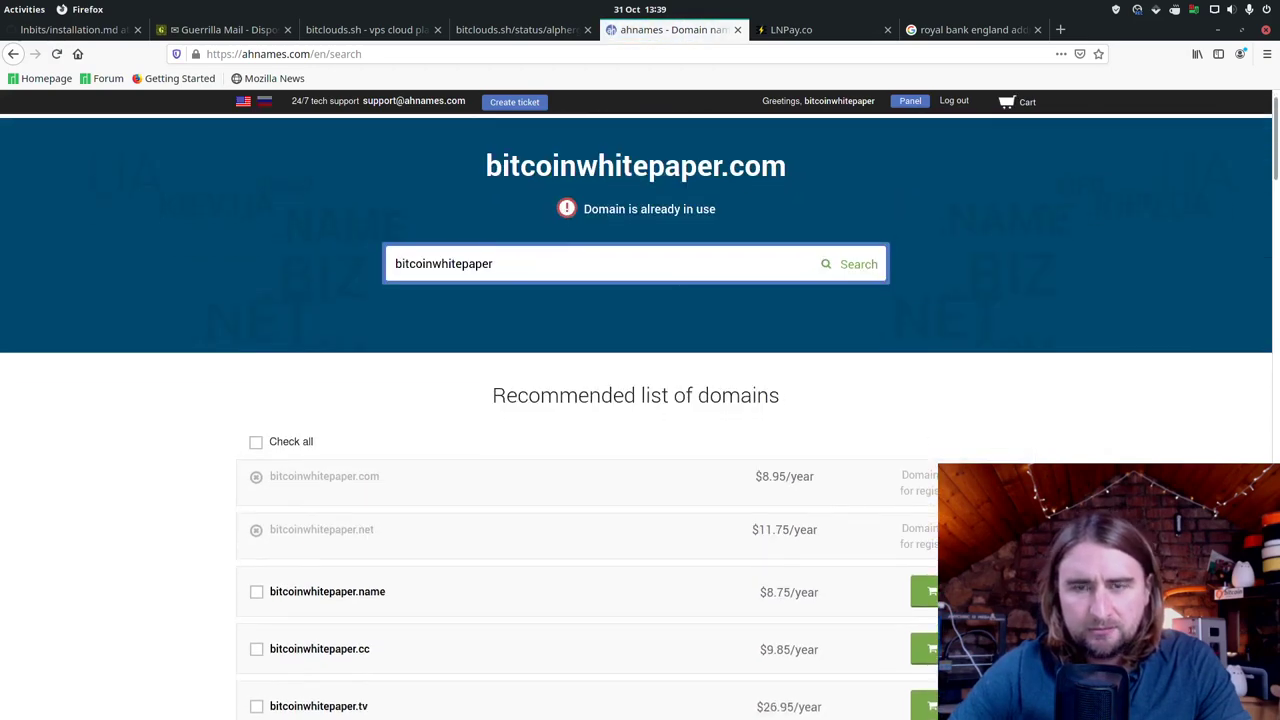
scroll(960, 460, "down", 4)
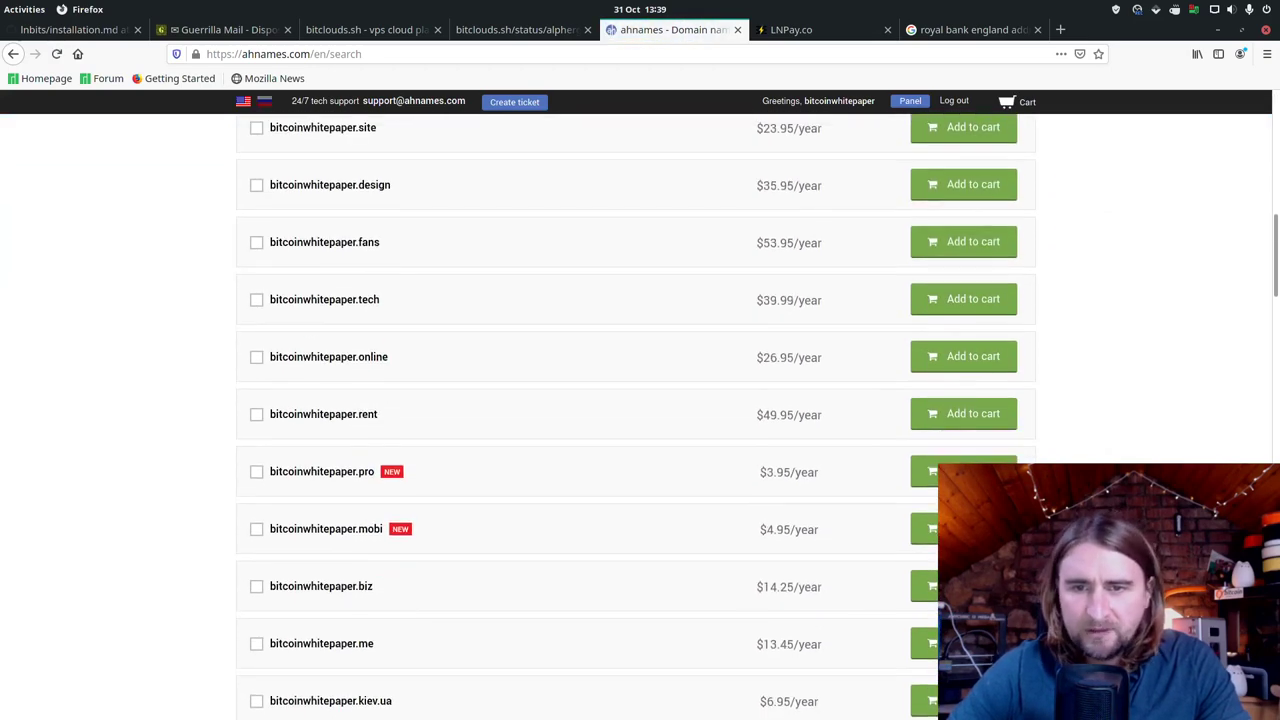
left_click(960, 472)
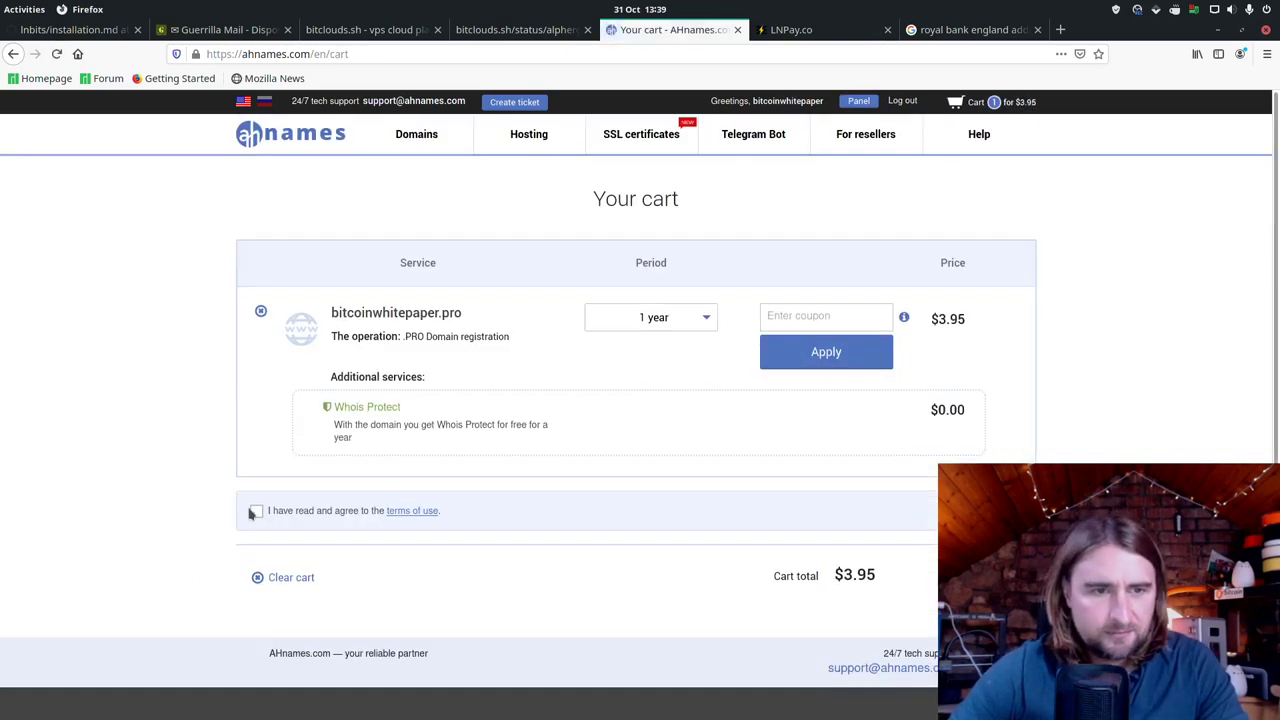
Step: Agree to the terms of use, place the cart order and choose CoinGate as the payment method
left_click(255, 511)
left_click(990, 576)
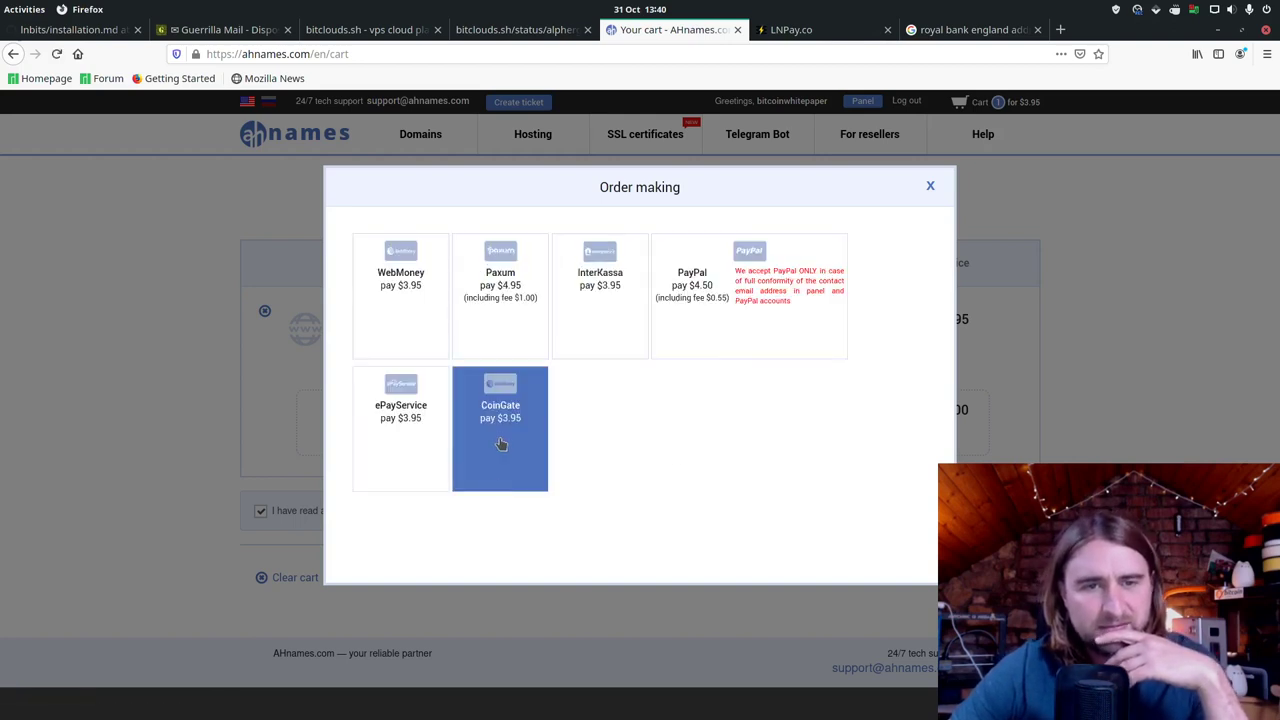
left_click(501, 444)
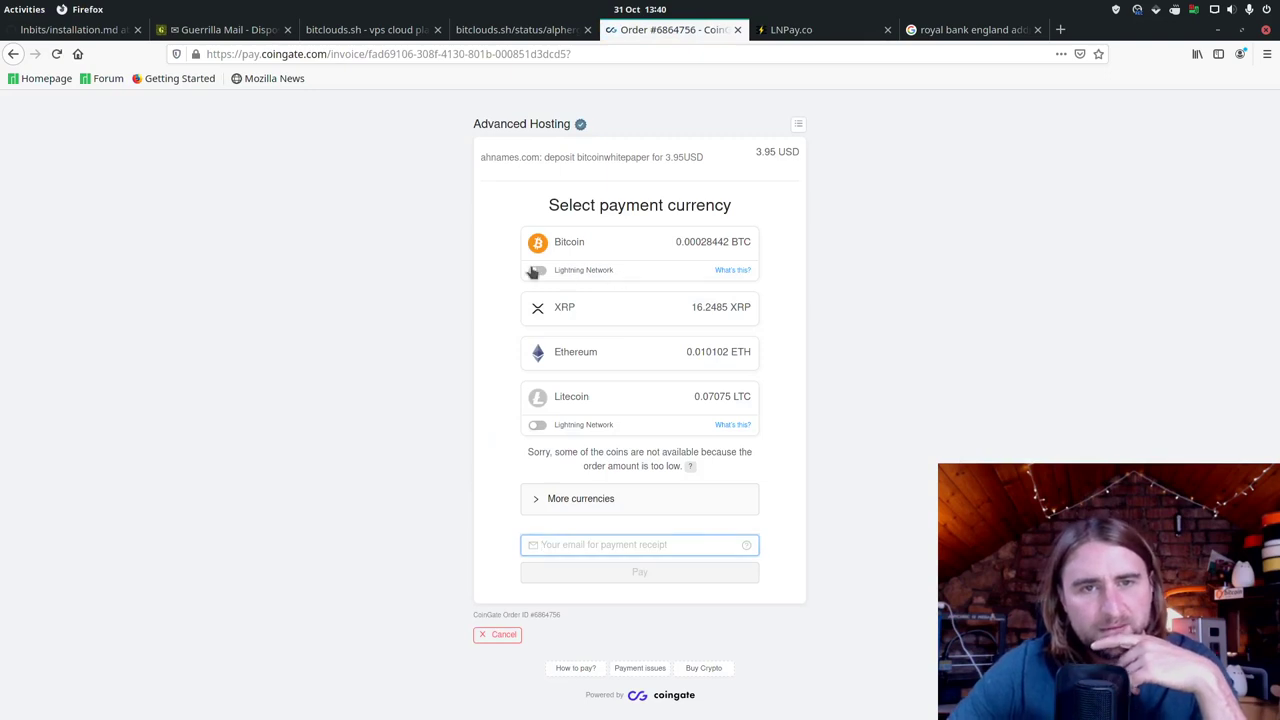
Step: Pay the 3.95 USD invoice in Bitcoin over Lightning Network, then return to the merchant
left_click(535, 272)
left_click(533, 270)
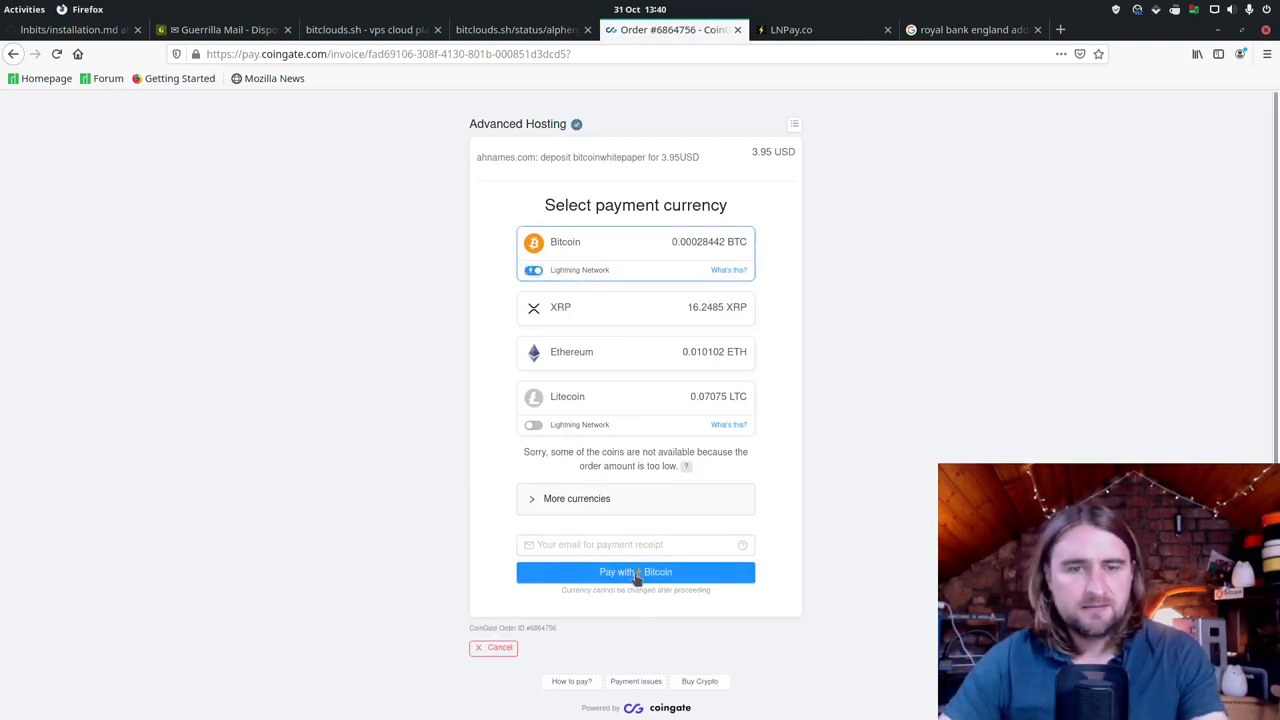
left_click(636, 575)
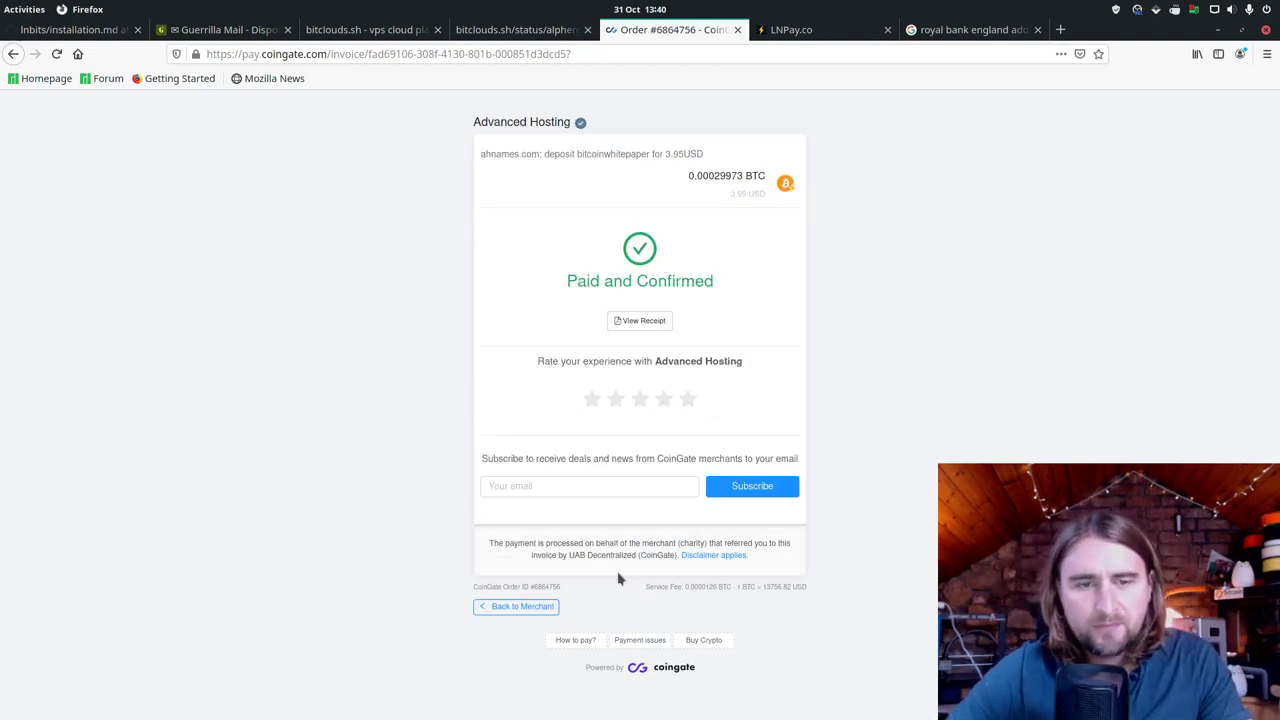
left_click(515, 612)
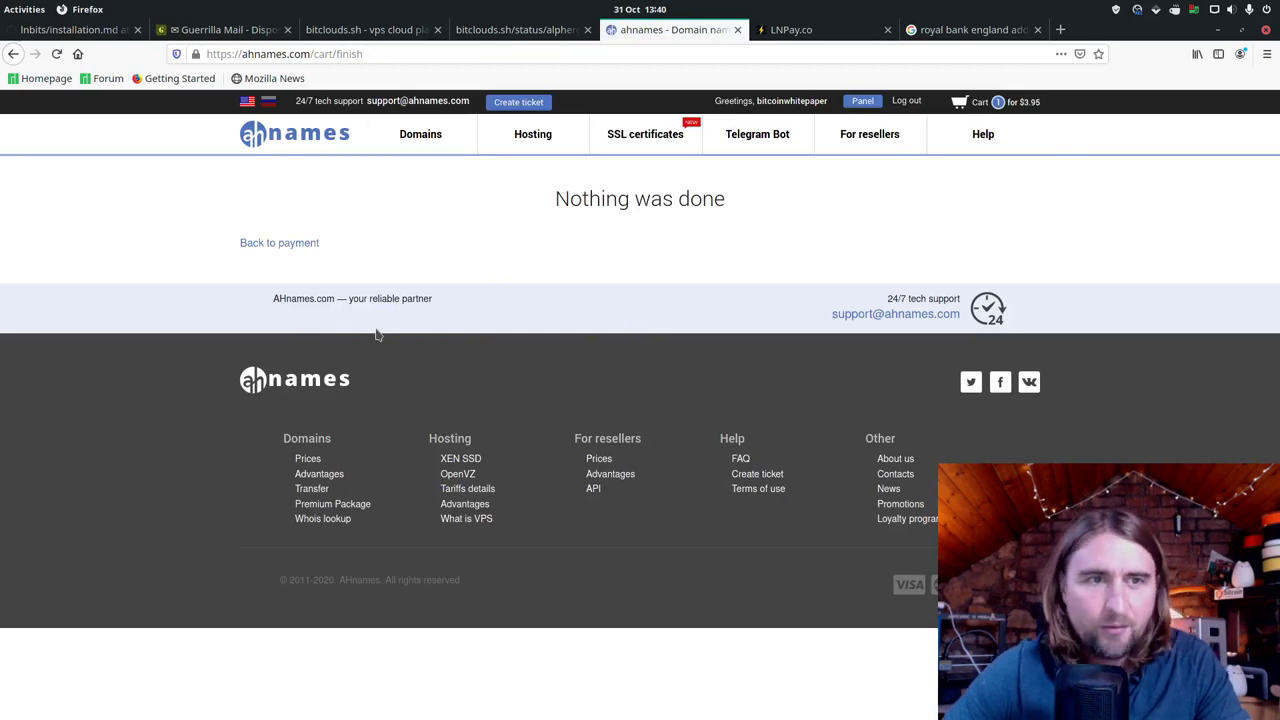
Step: Agree to the terms of use and place the order for bitcoinwhitepaper.pro
left_click(294, 250)
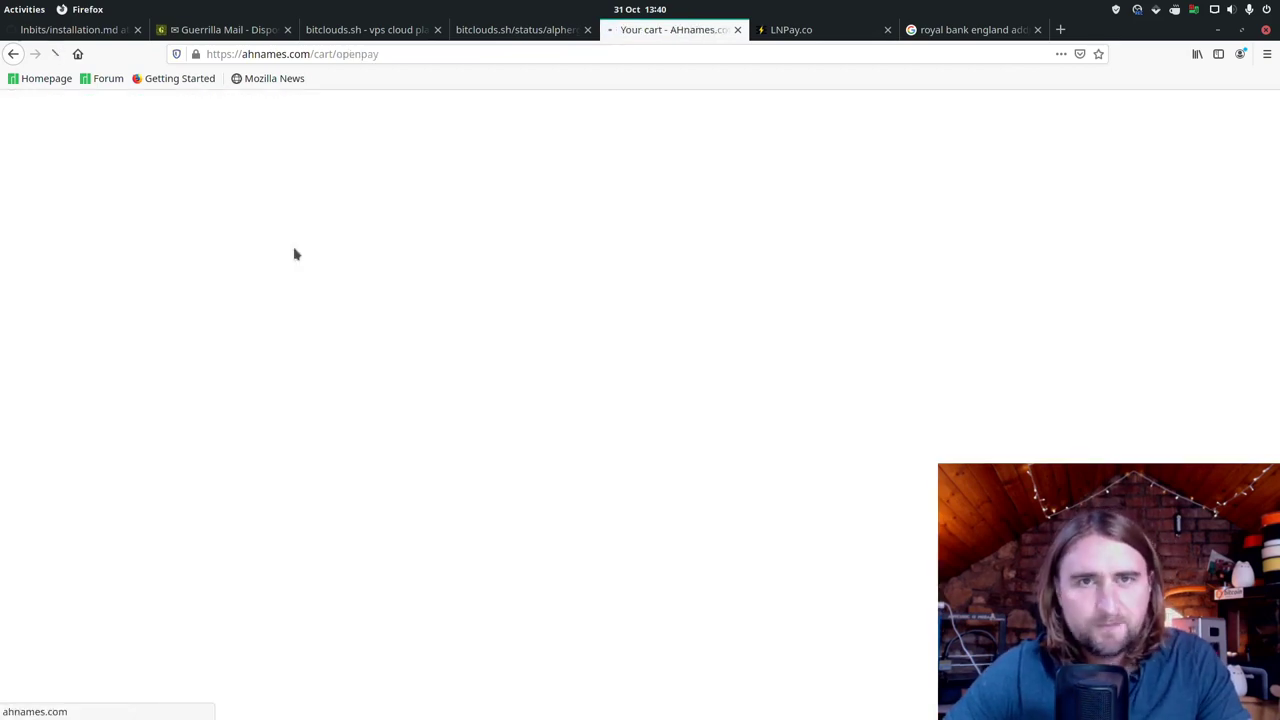
left_click(256, 511)
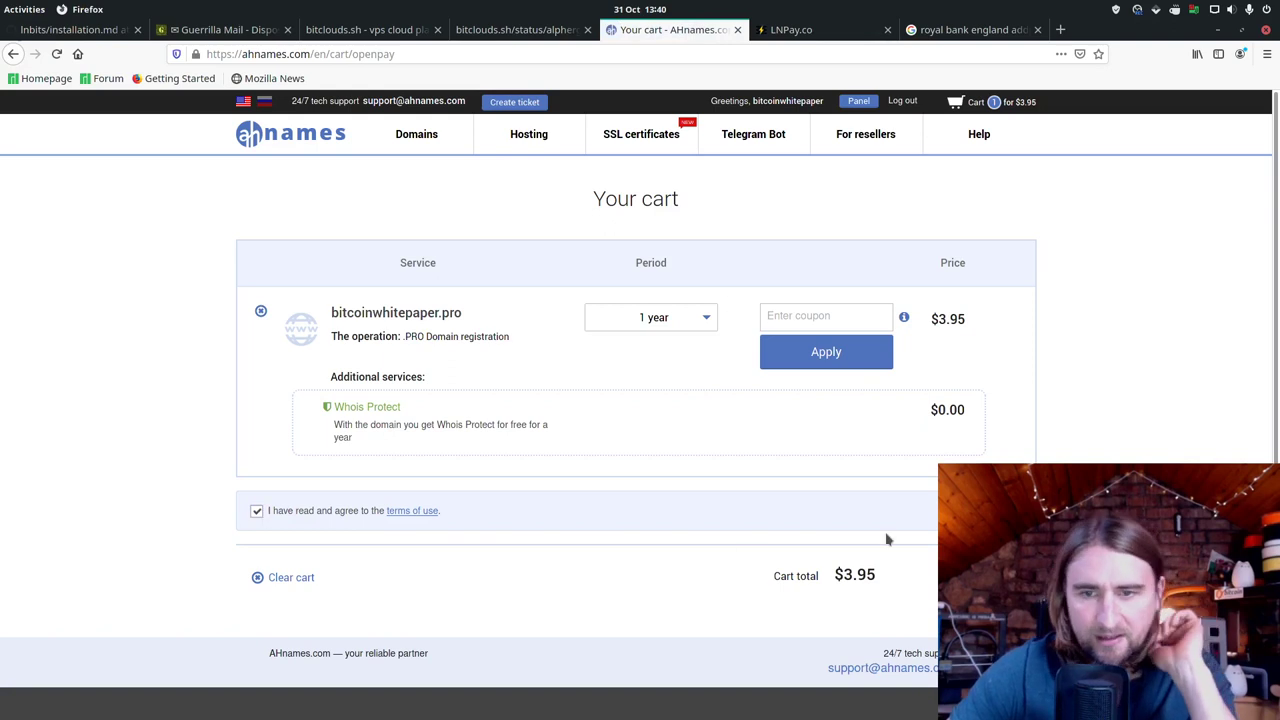
left_click(975, 576)
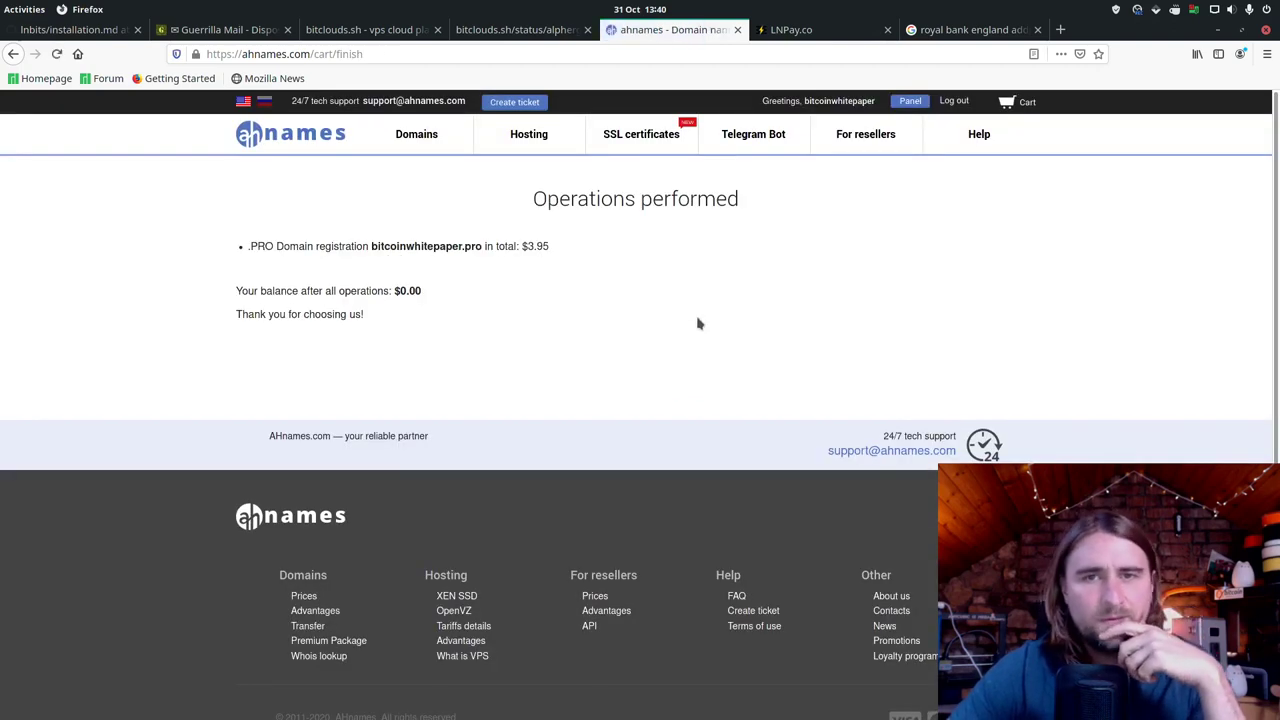
Step: Open the control panel's Manage DNS list, then select the server IP on the bitclouds status page
left_click(910, 102)
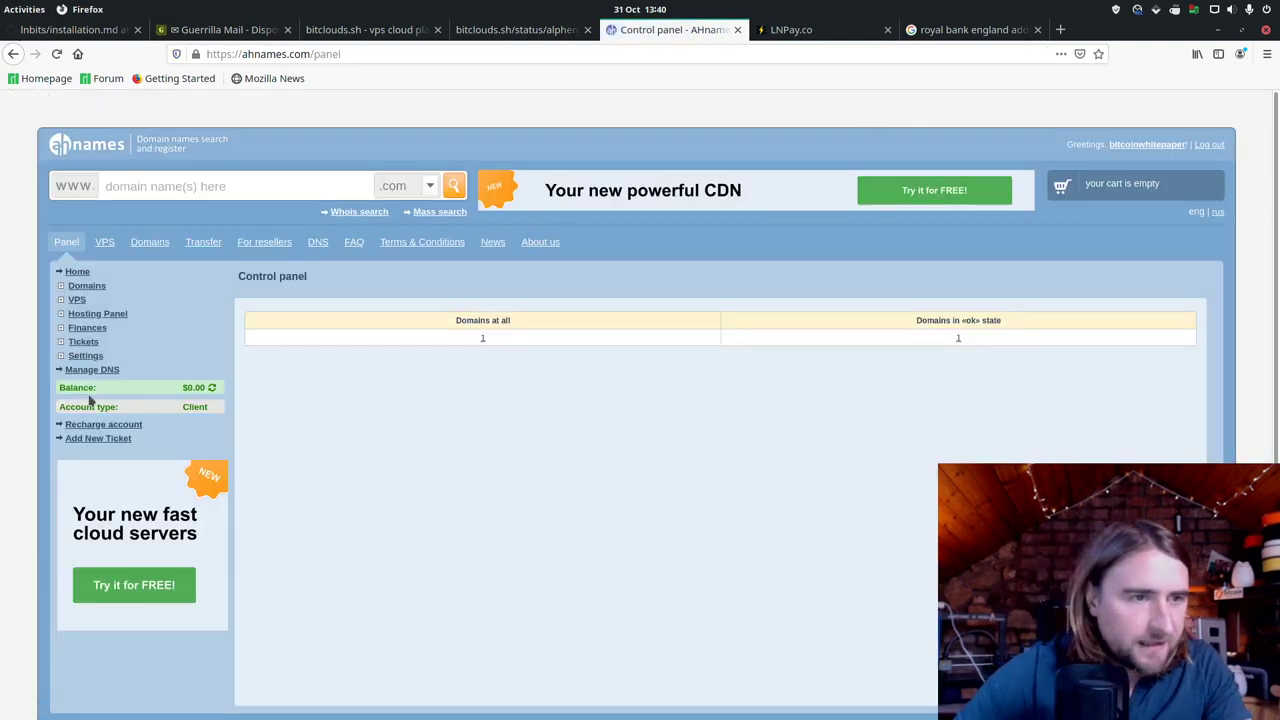
left_click(92, 371)
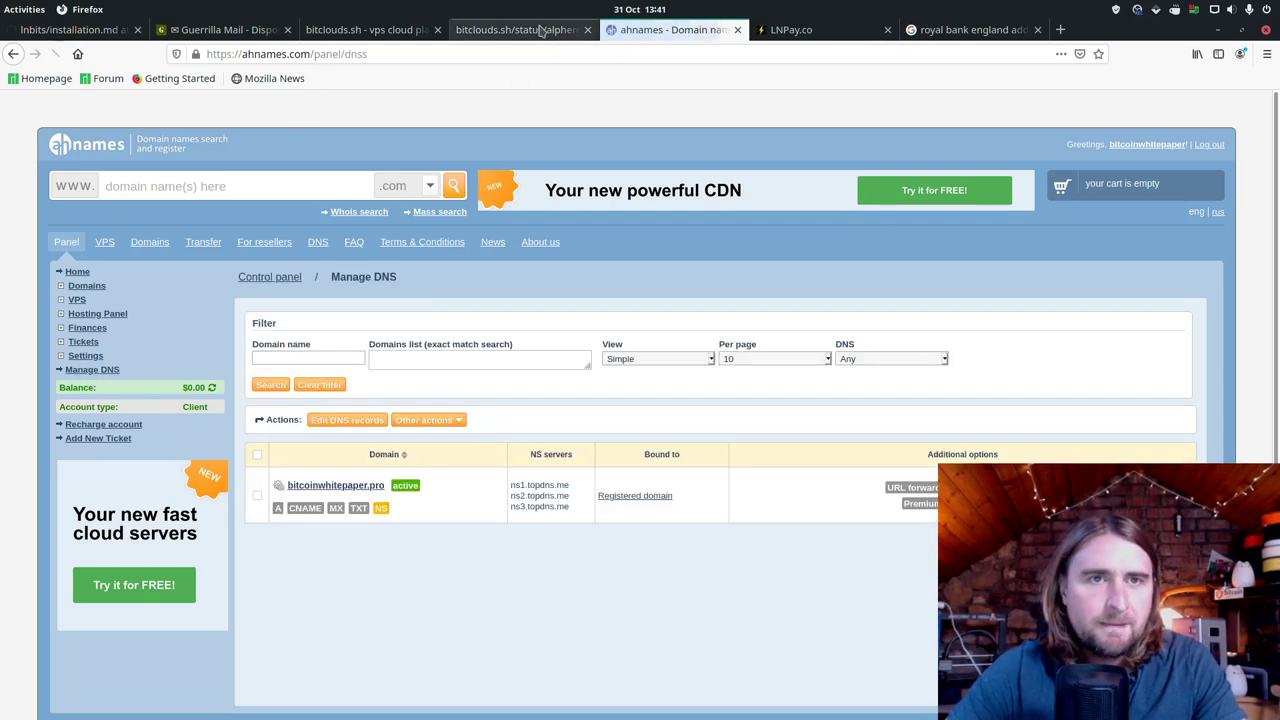
left_click(516, 30)
left_click_drag(141, 143, 79, 143)
Step: Copy server IP 135.181.84.223 and open bitcoinwhitepaper.pro's name server setup form
right_click(86, 142)
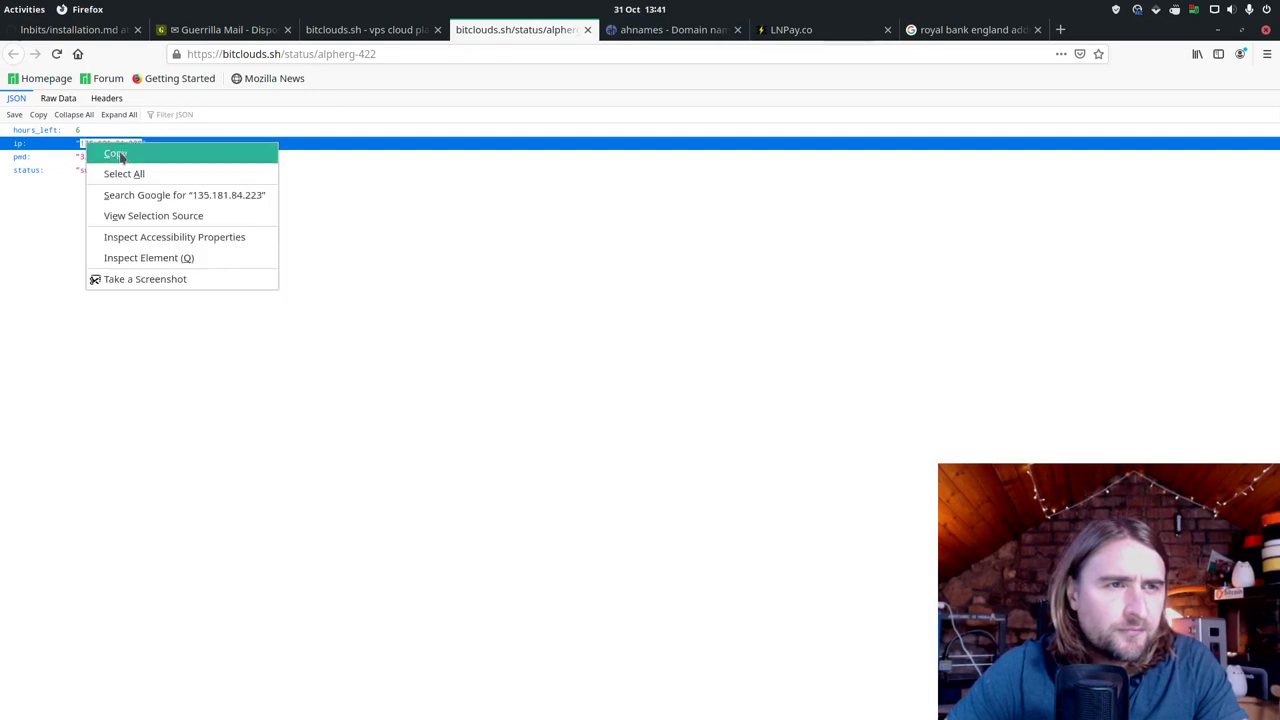
left_click(121, 156)
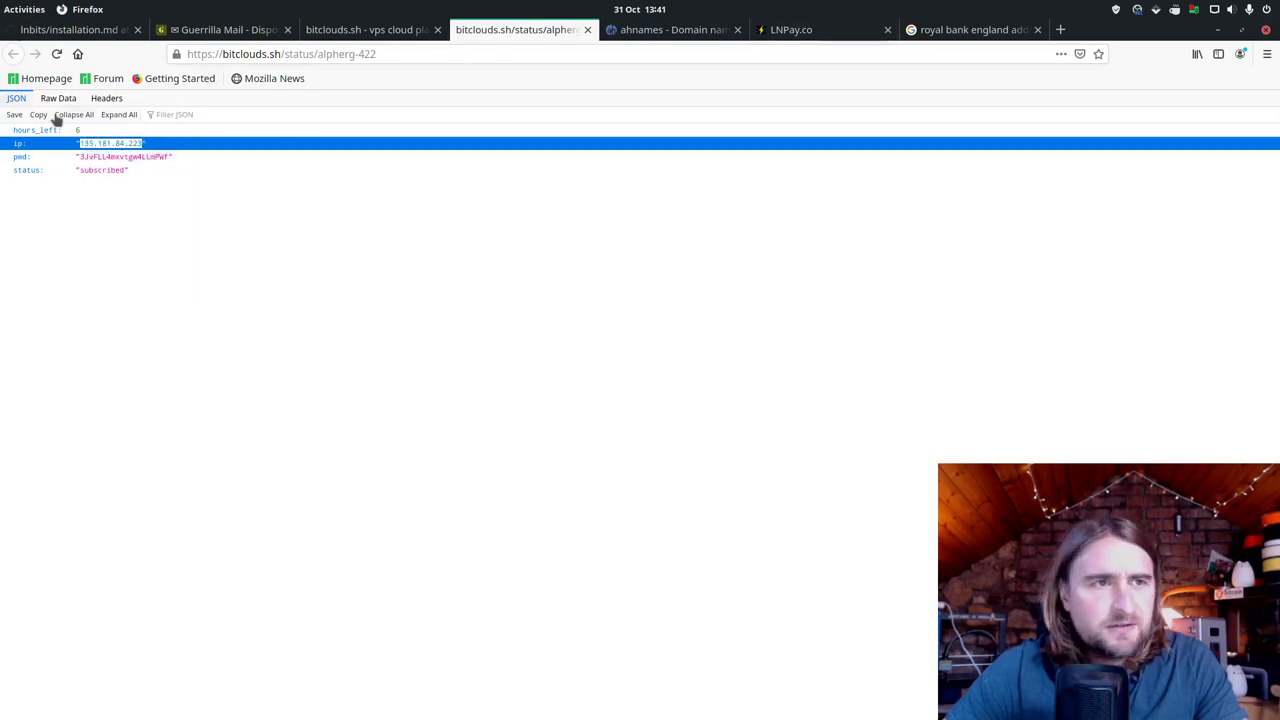
left_click(712, 36)
left_click(365, 488)
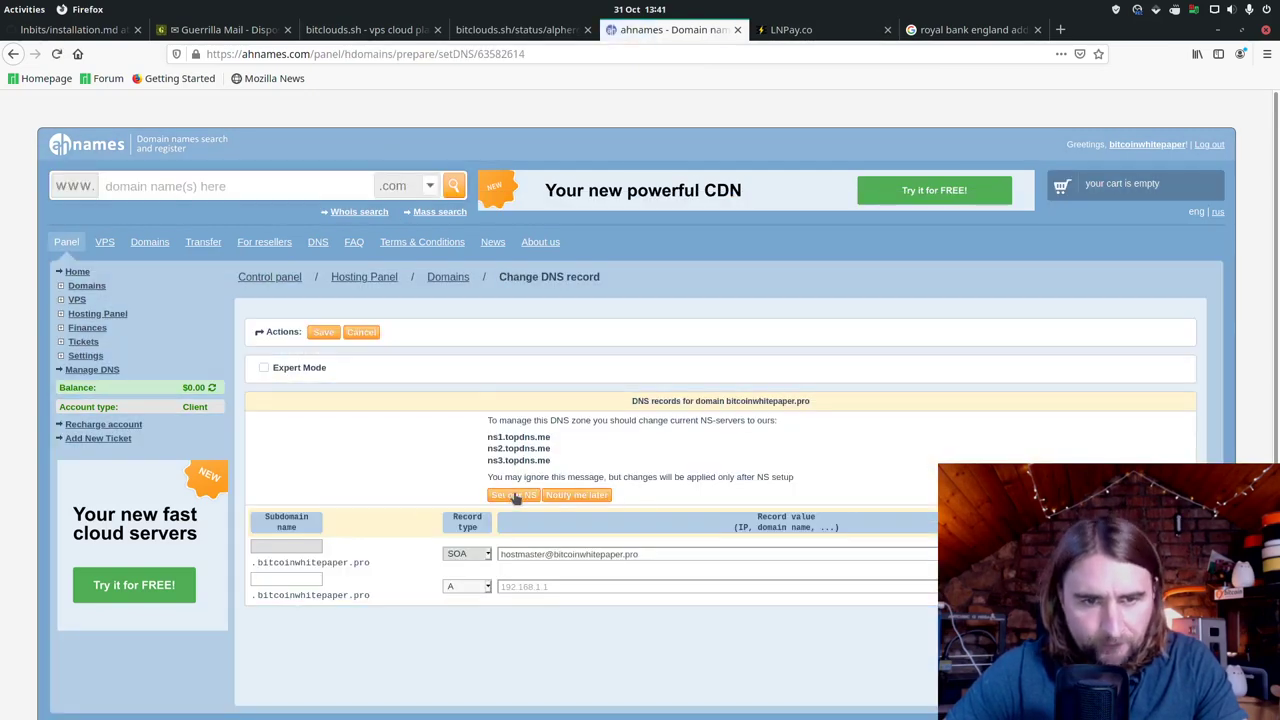
left_click(515, 495)
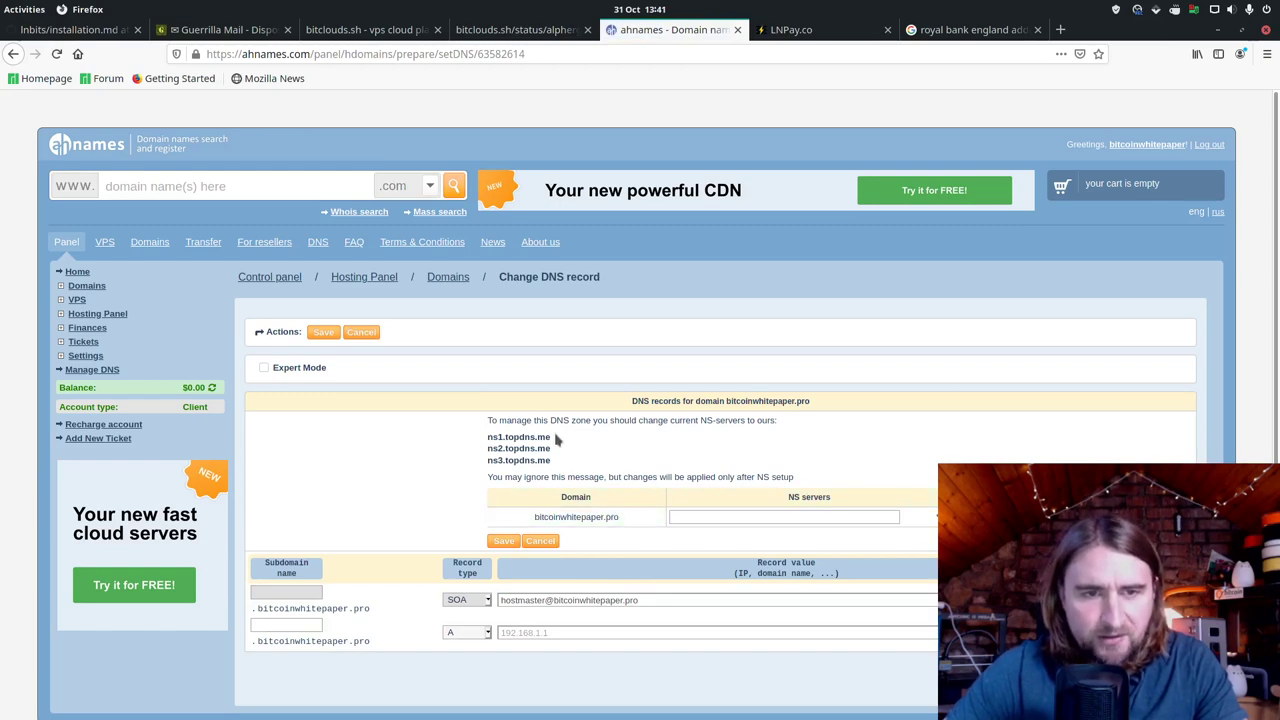
Step: Enter ns1.topdns.me as the first NS server
left_click_drag(556, 440, 470, 442)
right_click(523, 441)
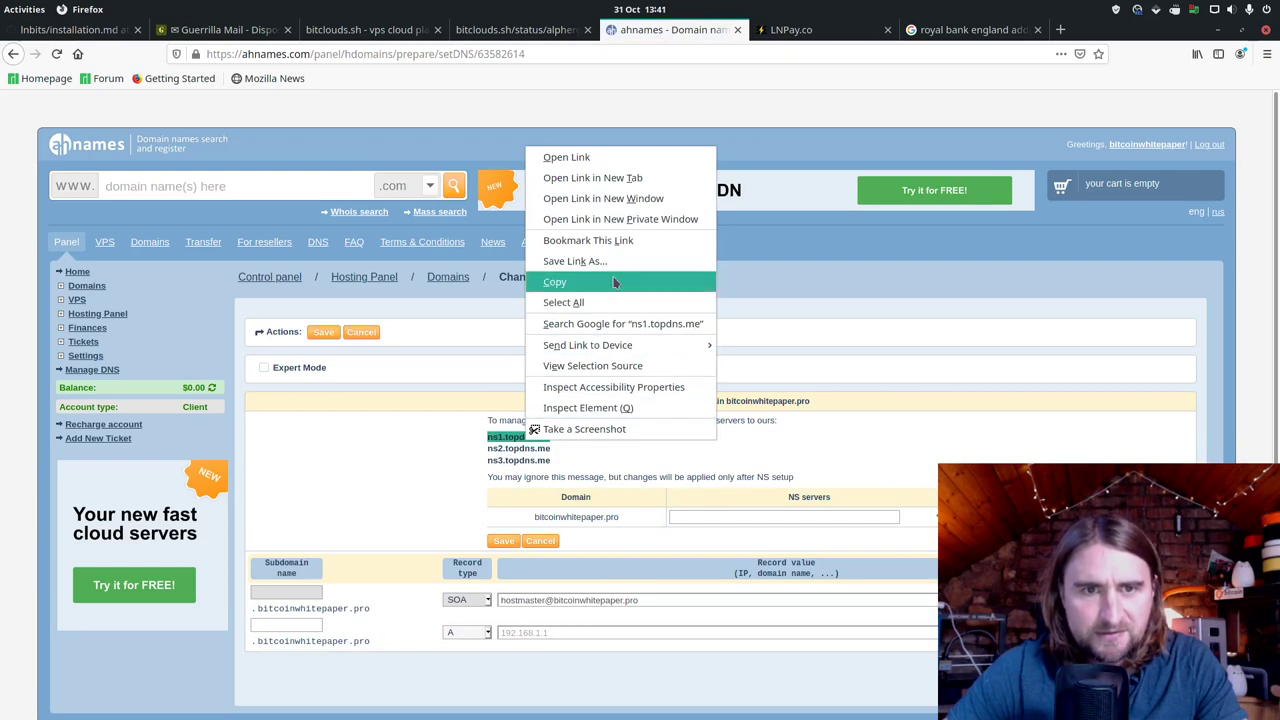
left_click(560, 283)
left_click(765, 516)
right_click(765, 516)
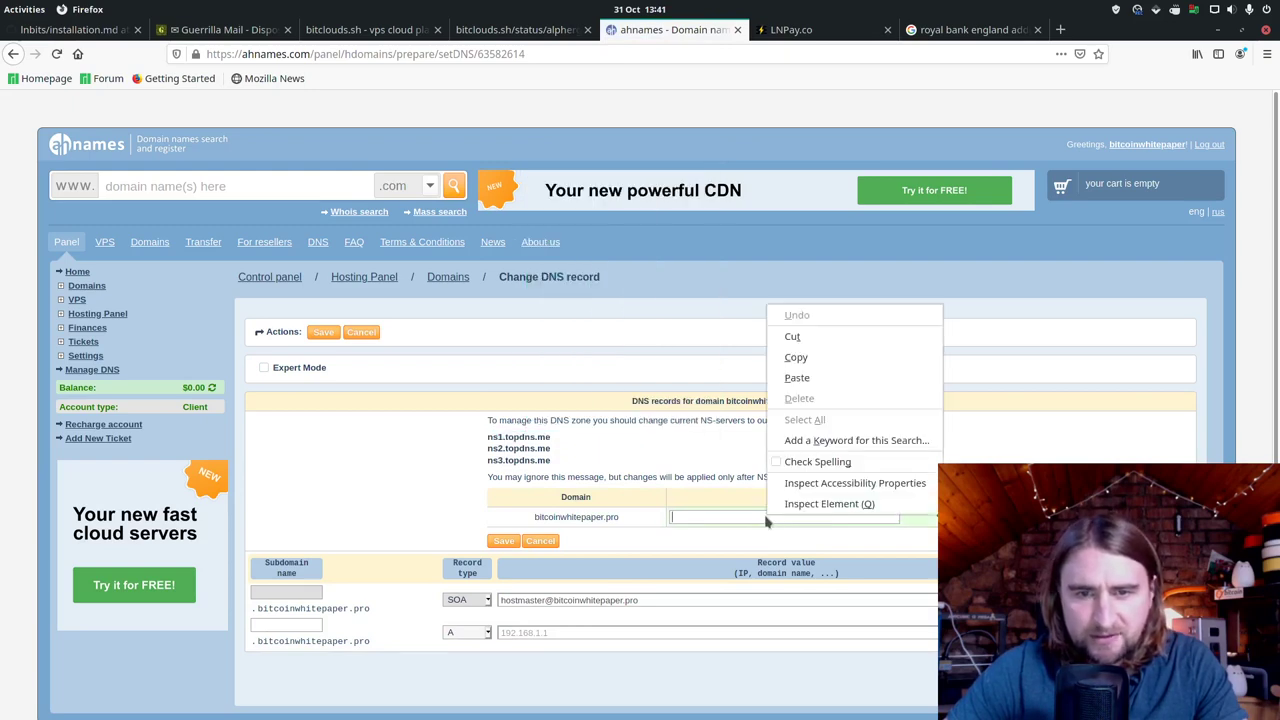
left_click(828, 377)
Step: Add ns2.topdns.me as the second NS server
left_click(925, 518)
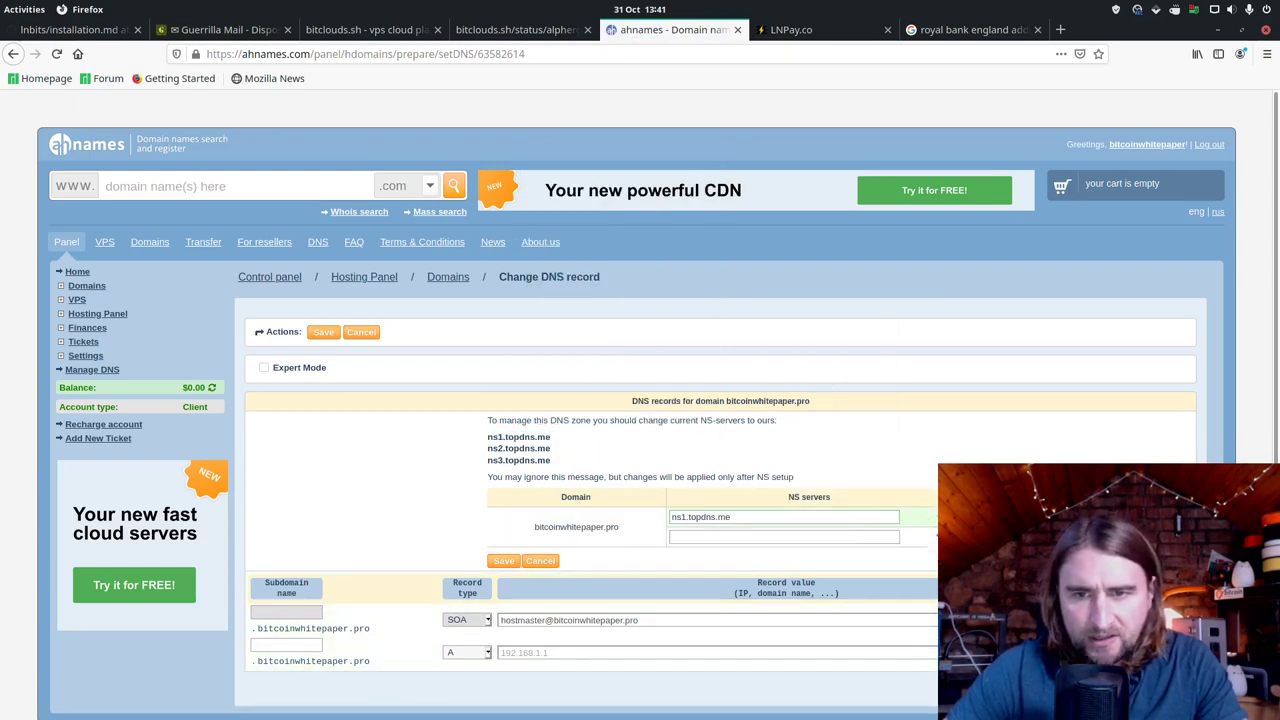
left_click(719, 536)
key("ctrl+v")
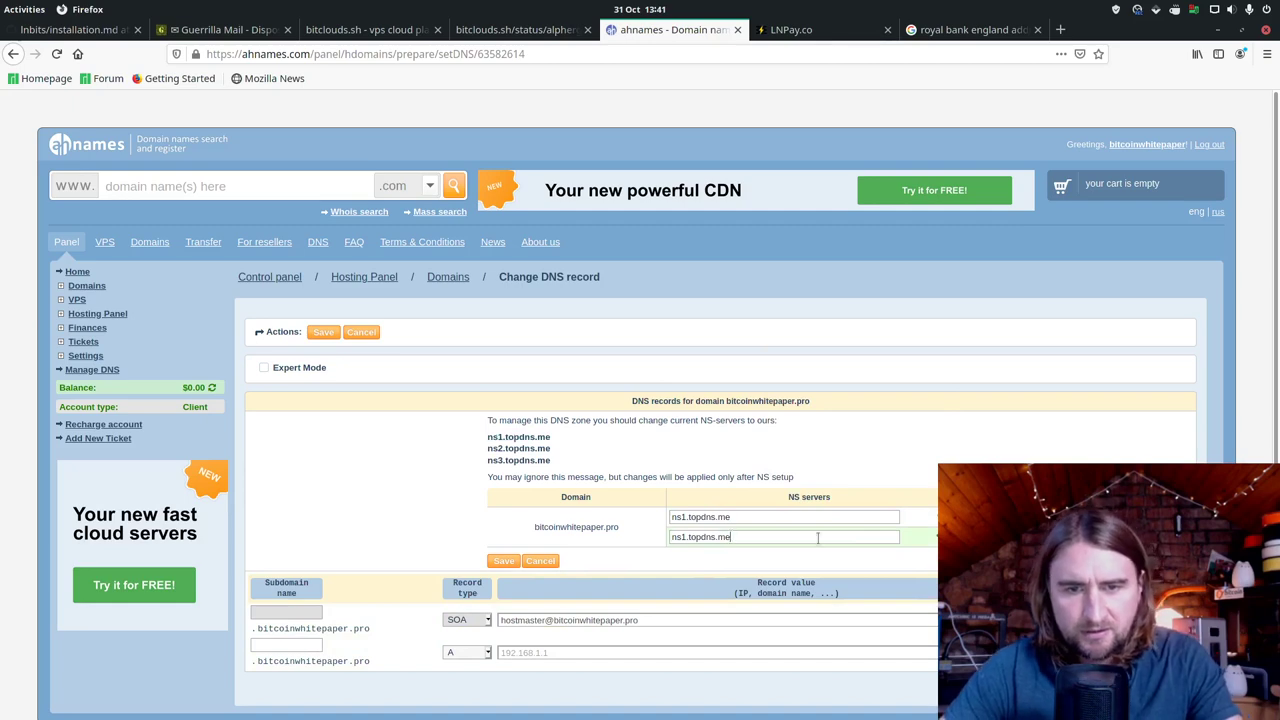
left_click(684, 537)
key("BackSpace")
type("2")
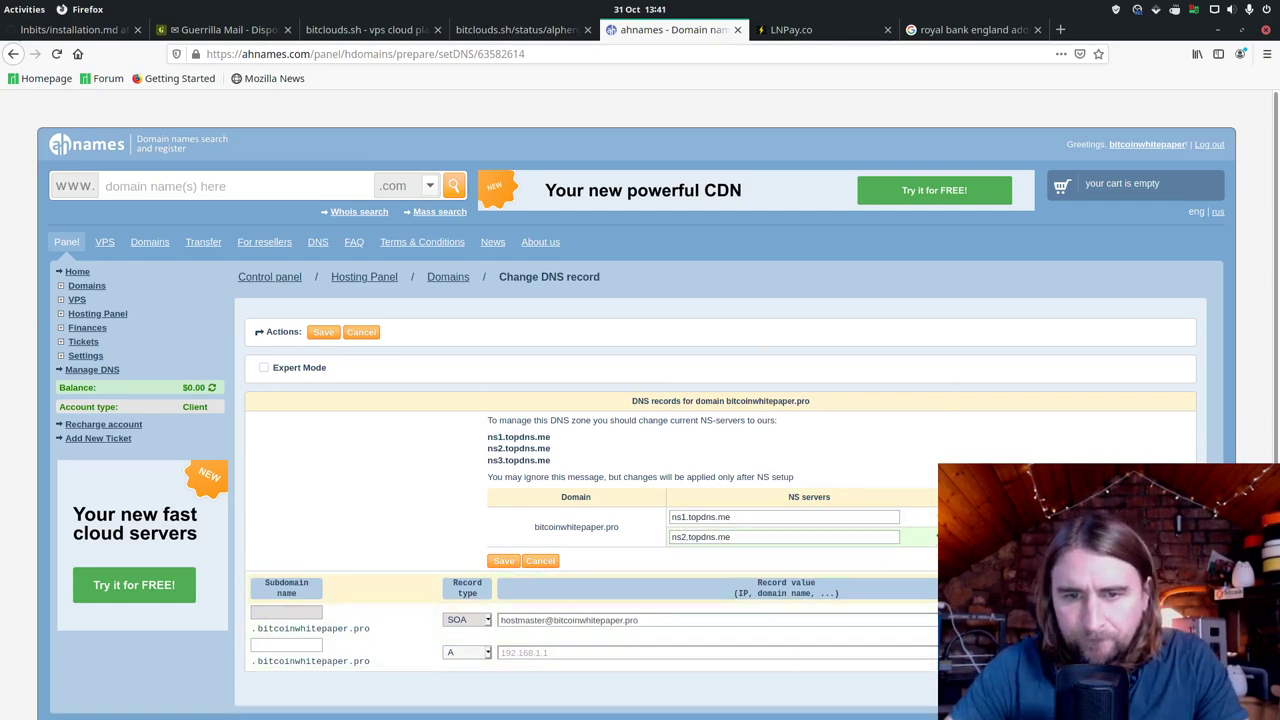
Step: Add ns3.topdns.me as the third NS server and save the name servers
left_click(937, 537)
right_click(812, 557)
left_click(840, 424)
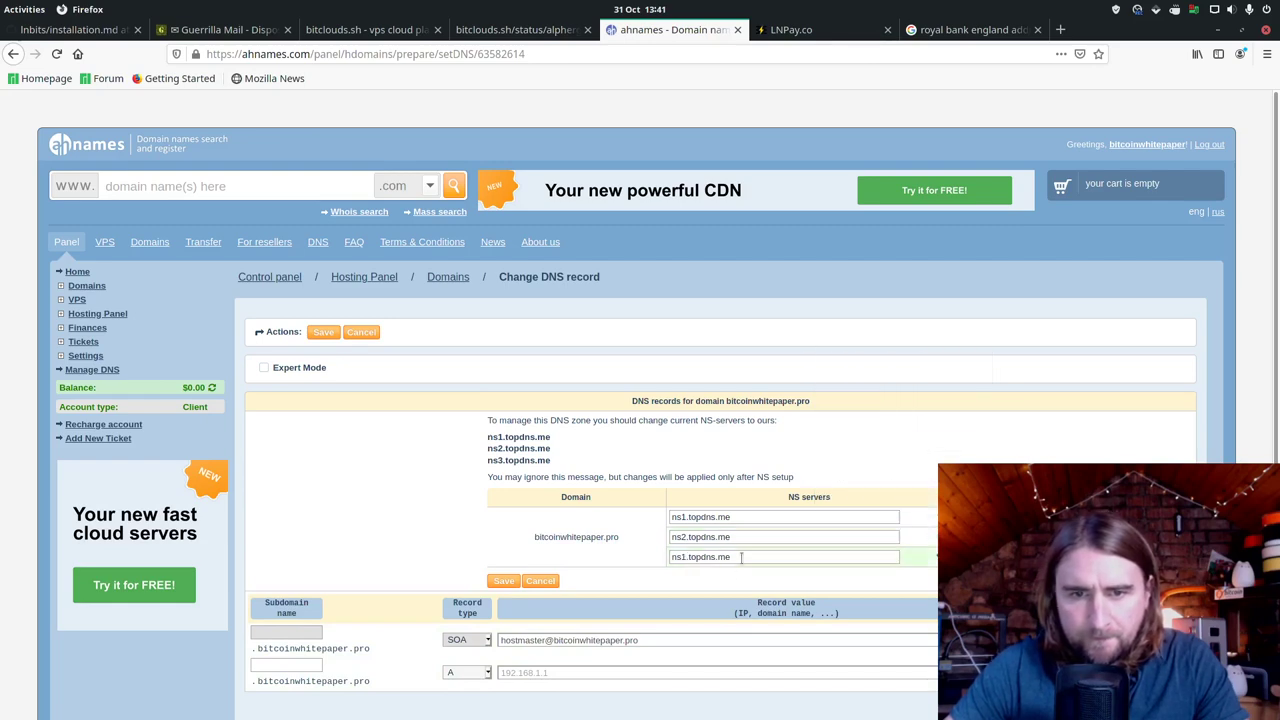
left_click(683, 557)
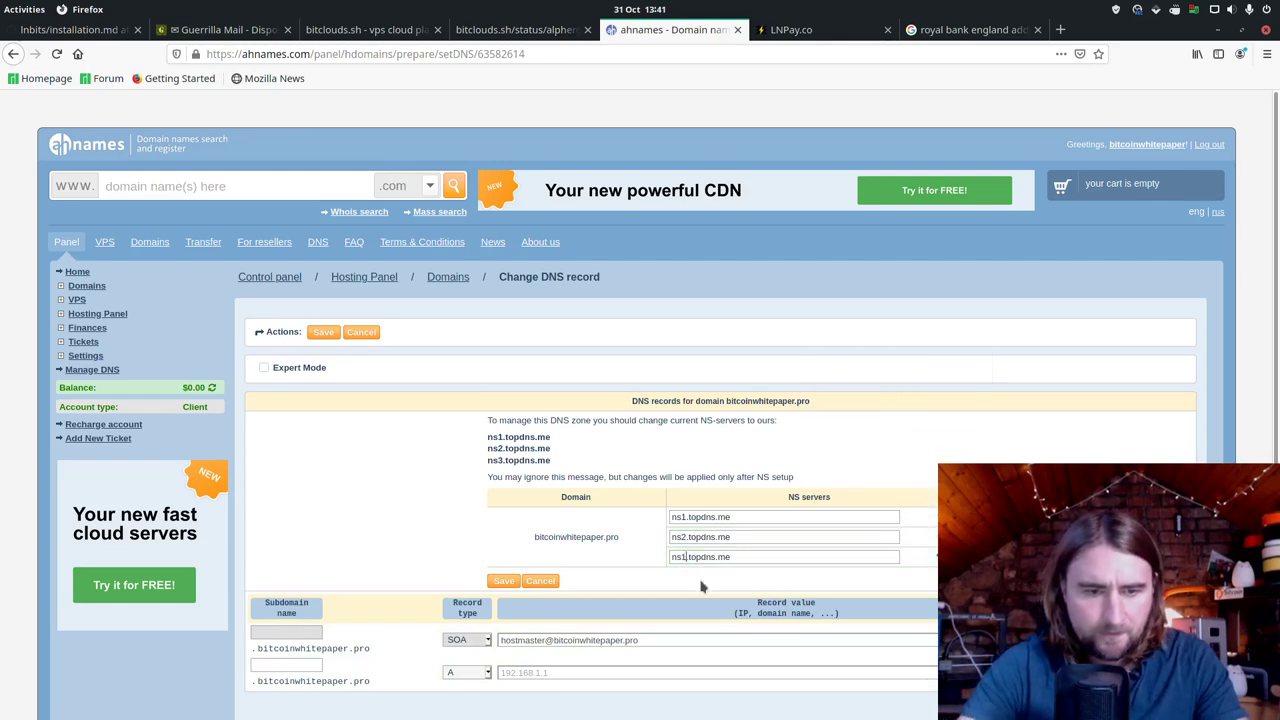
key("BackSpace")
type("=")
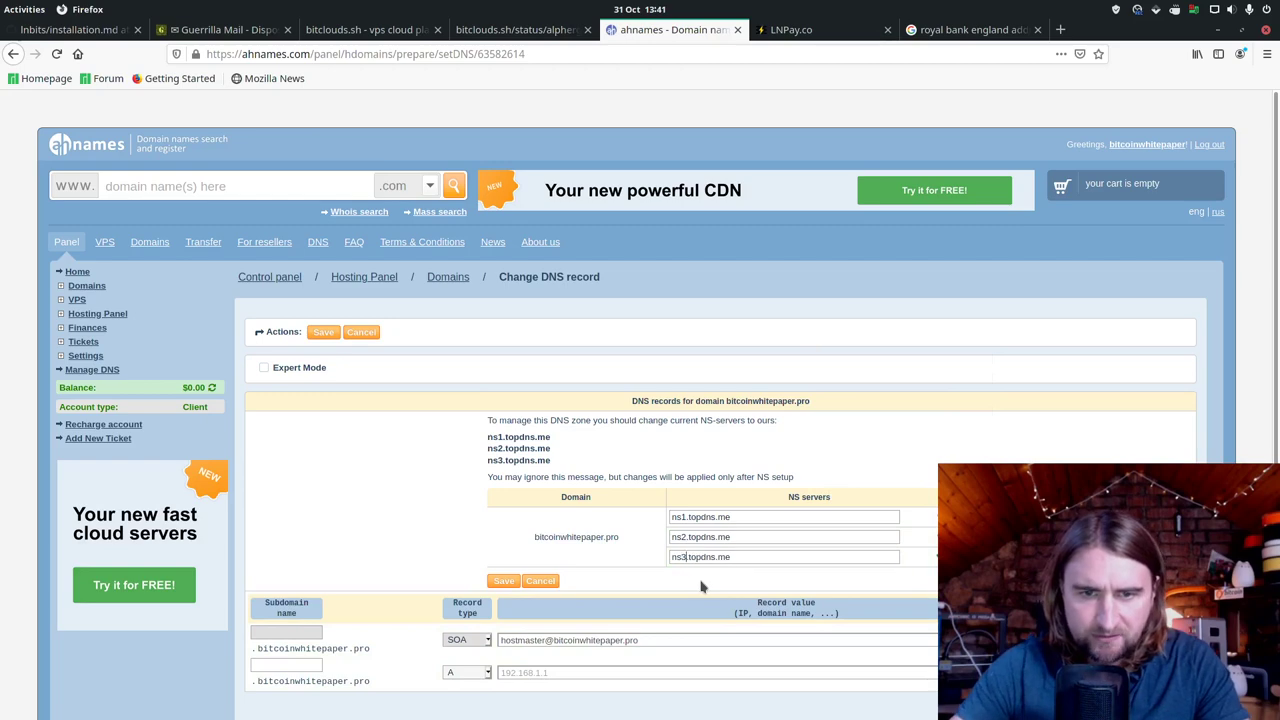
type("3")
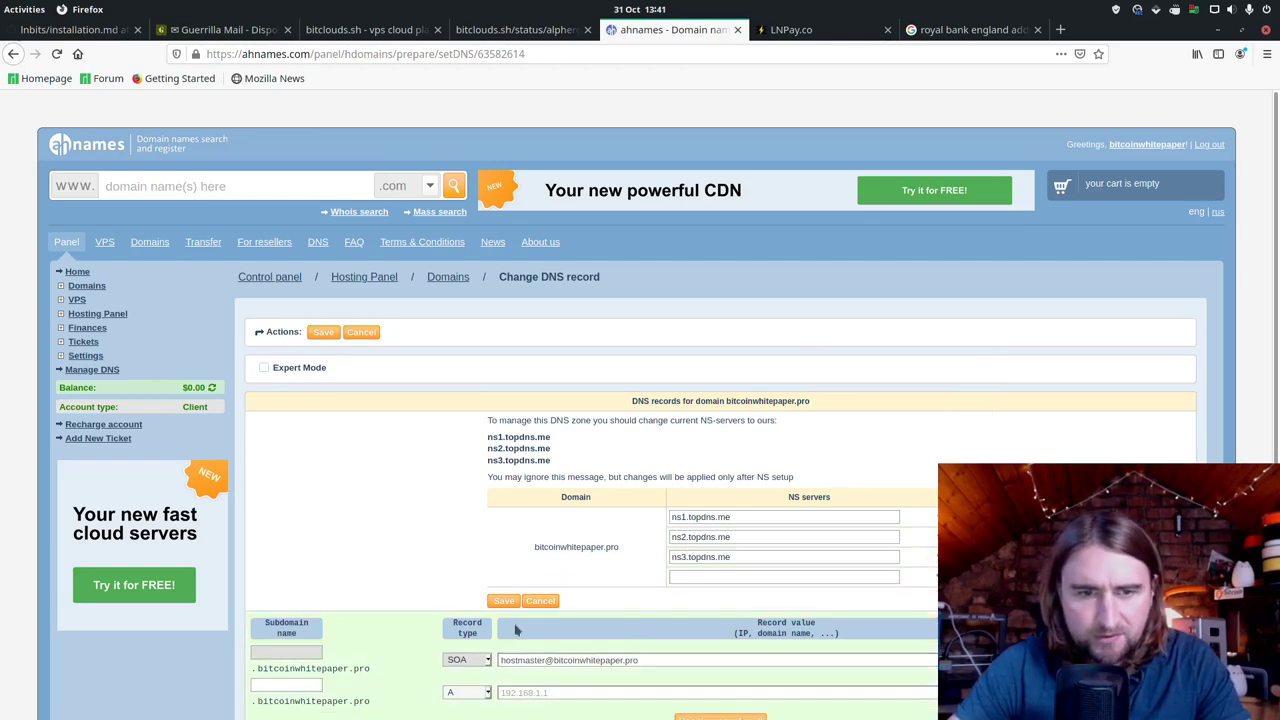
left_click(503, 600)
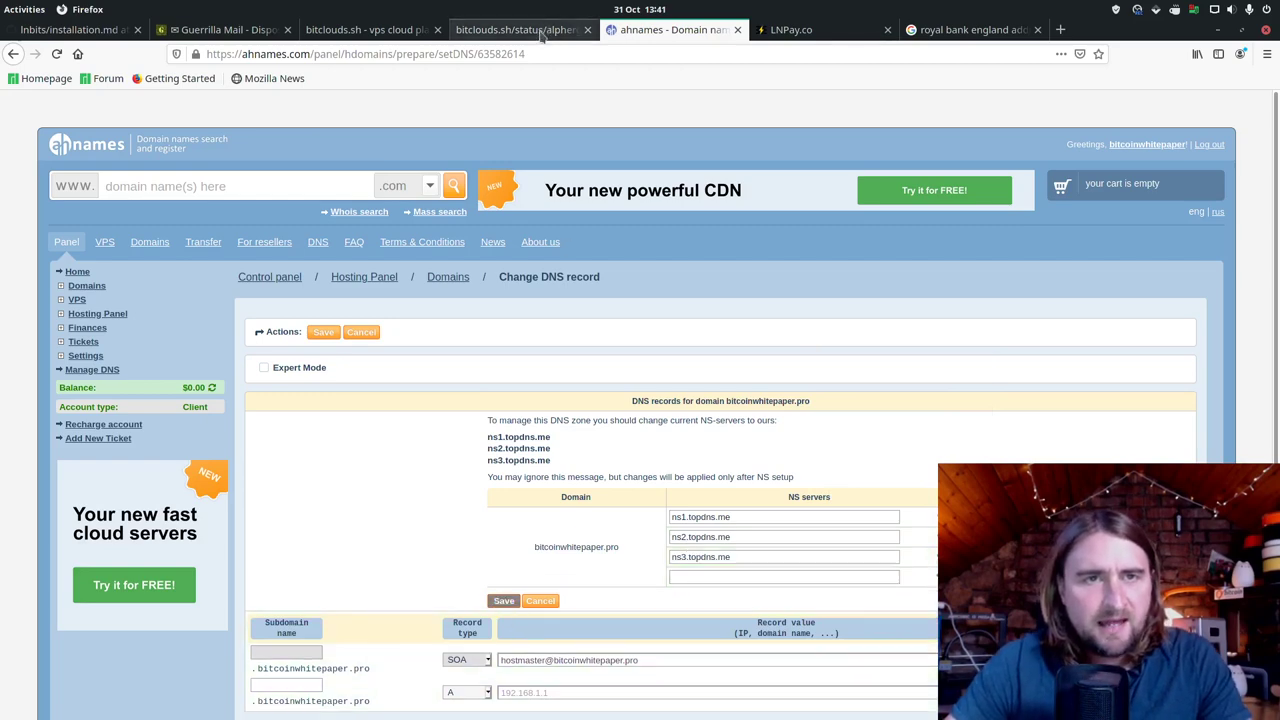
left_click(540, 30)
Step: Paste 135.181.84.223 as the A record value, then return to the Manage DNS list
right_click(136, 146)
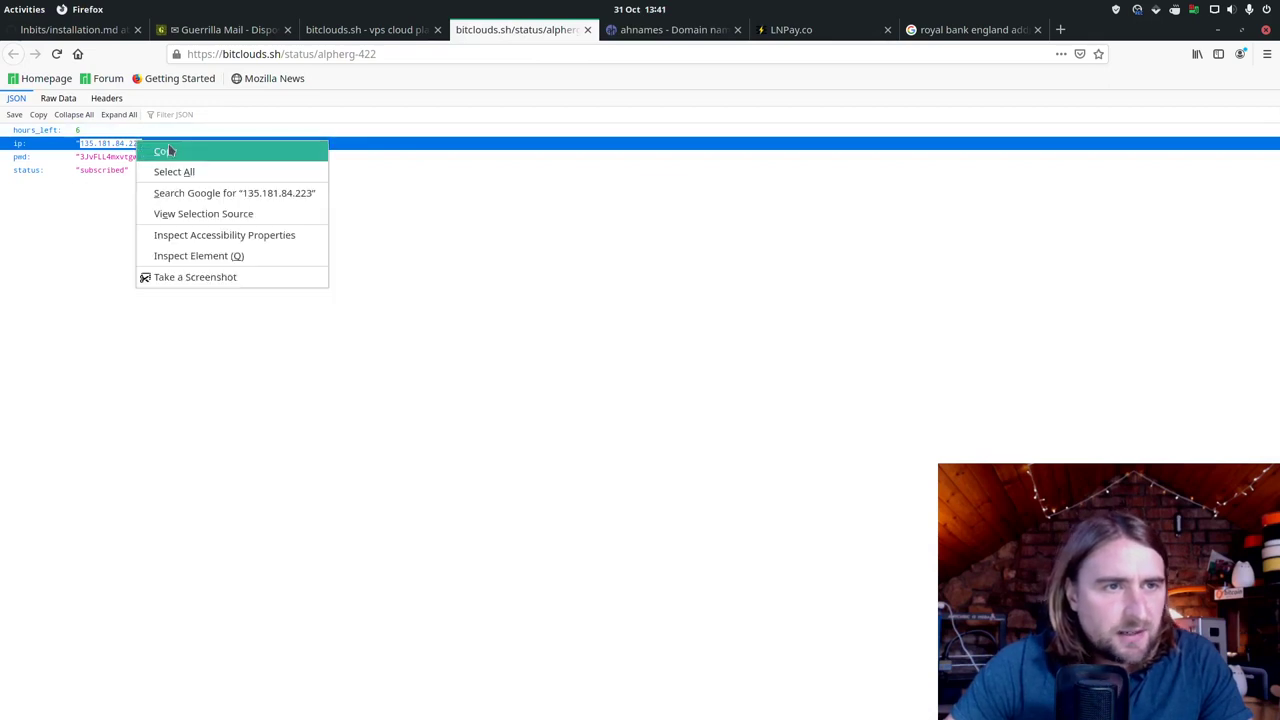
left_click(165, 151)
left_click(686, 38)
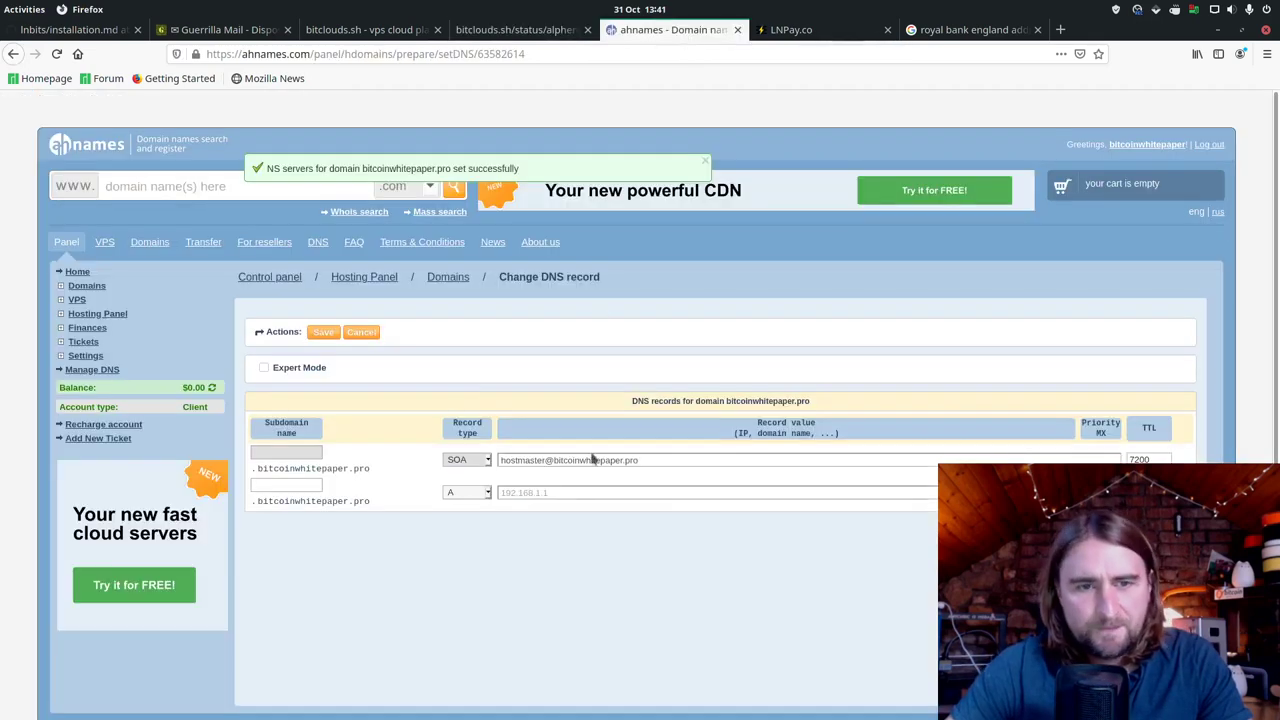
right_click(577, 492)
left_click(609, 564)
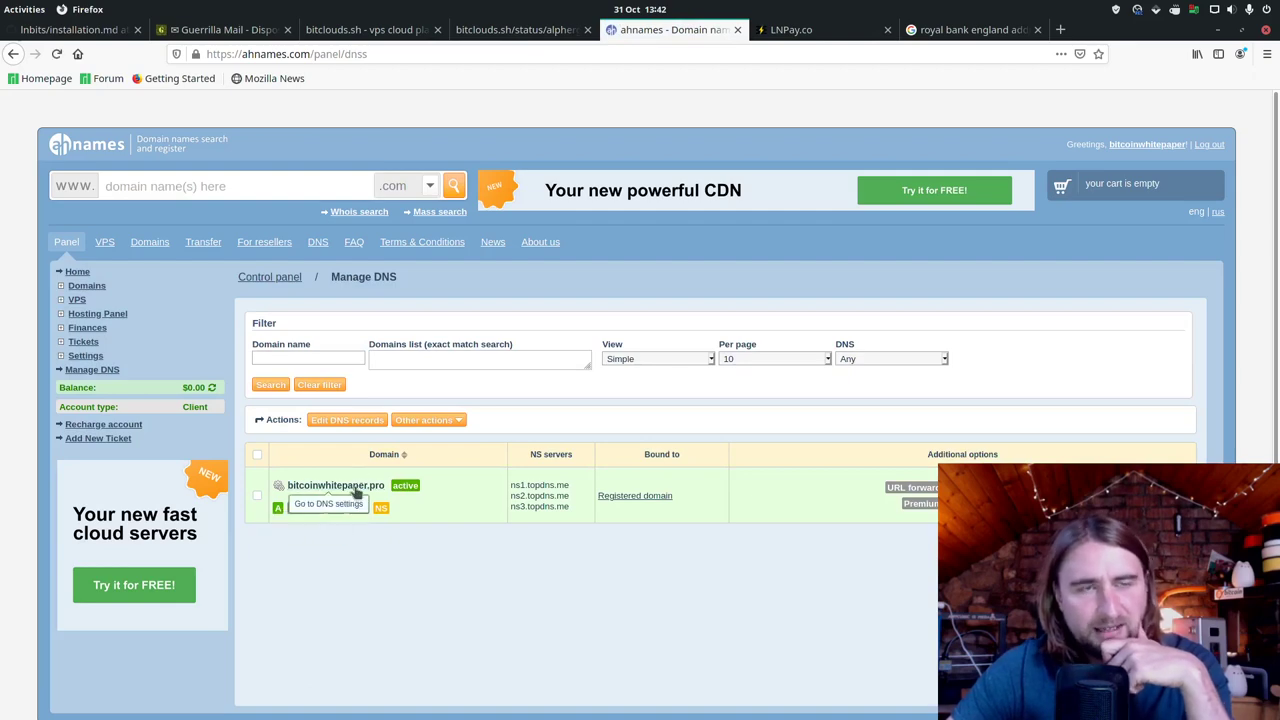
left_click(512, 30)
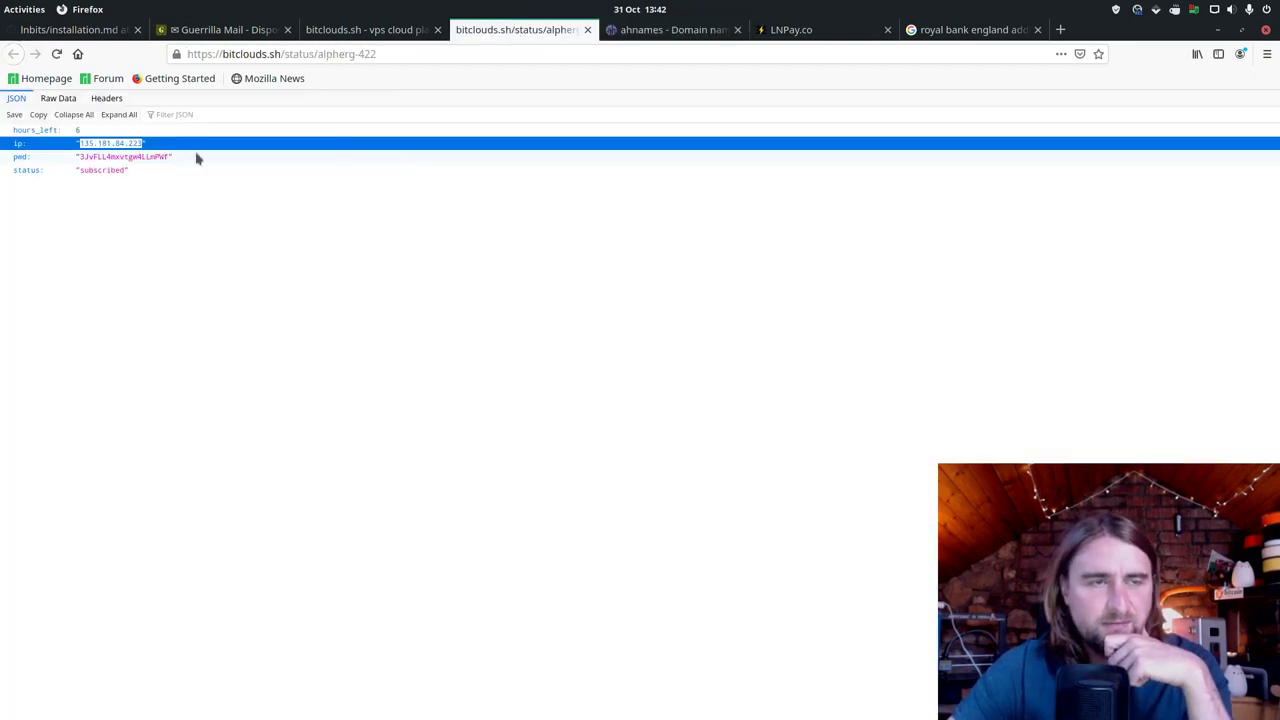
left_click(660, 30)
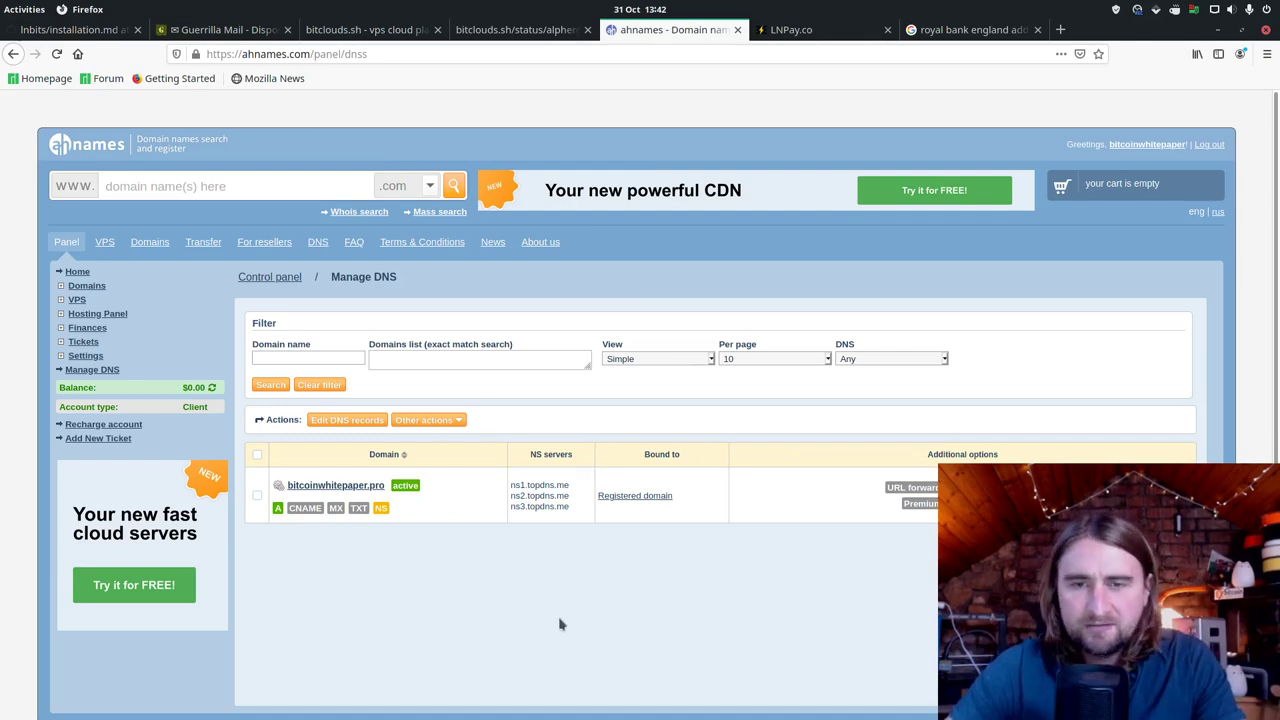
key("alt+Tab")
key("alt+Tab")
key("alt+Tab")
key("alt+Tab")
key("alt+Tab")
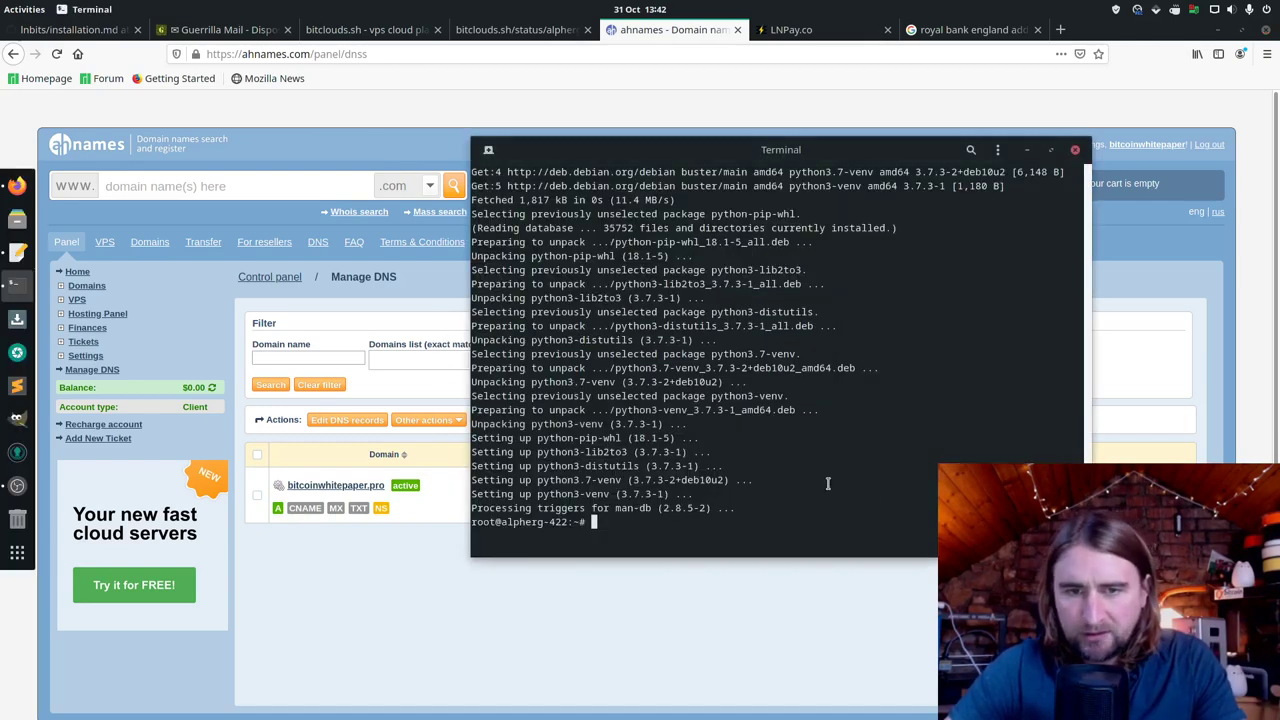
Step: Copy the LNbits install commands from the GitHub guide and paste them into the terminal
left_click(70, 30)
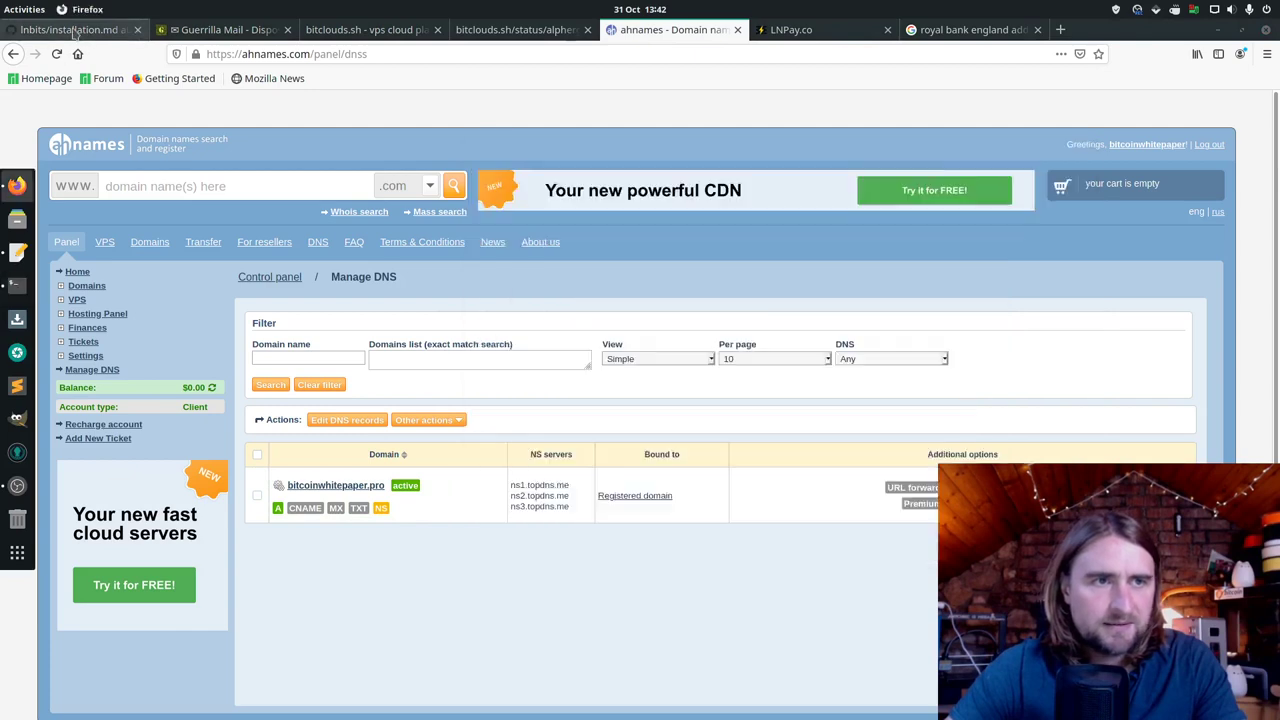
right_click(356, 541)
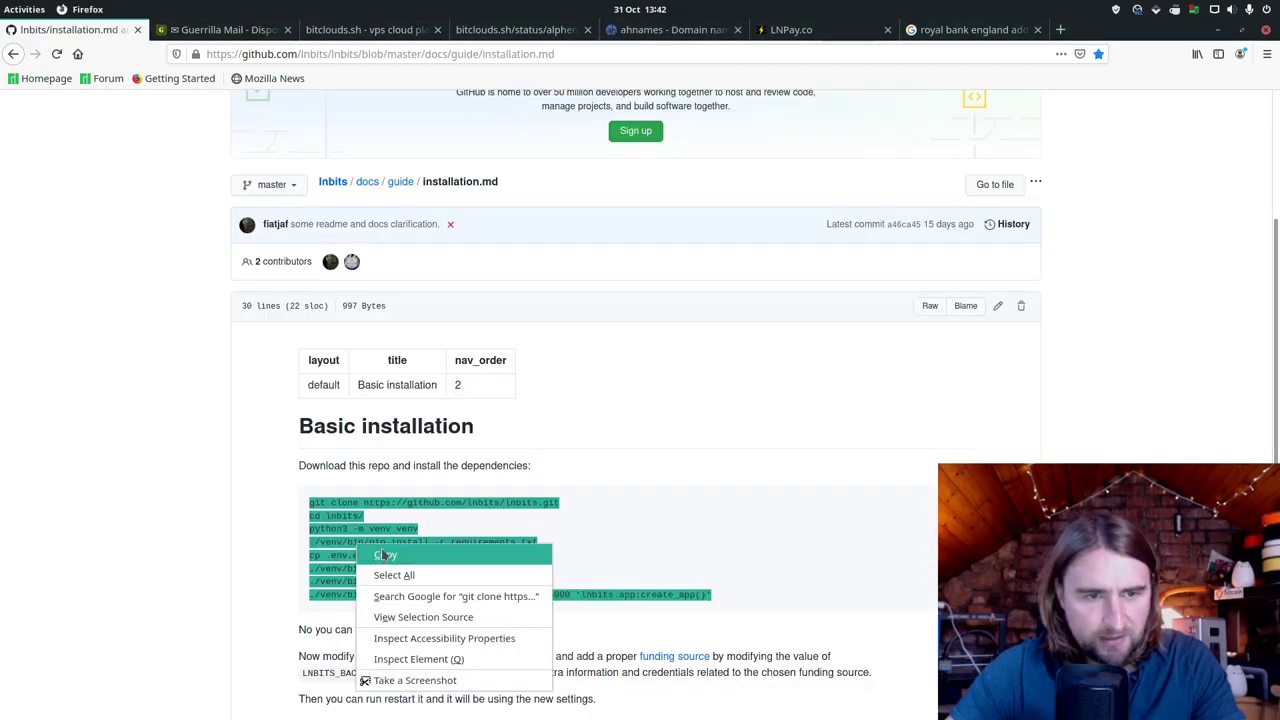
left_click(385, 556)
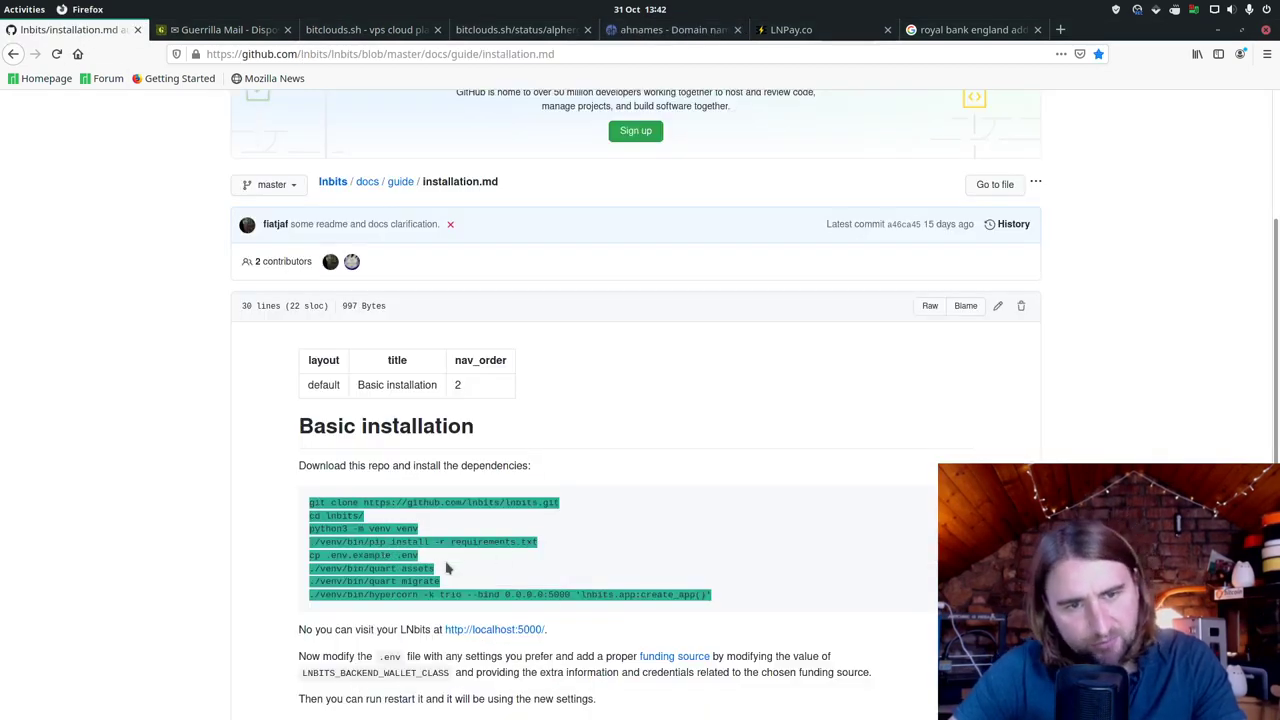
key("alt+Tab")
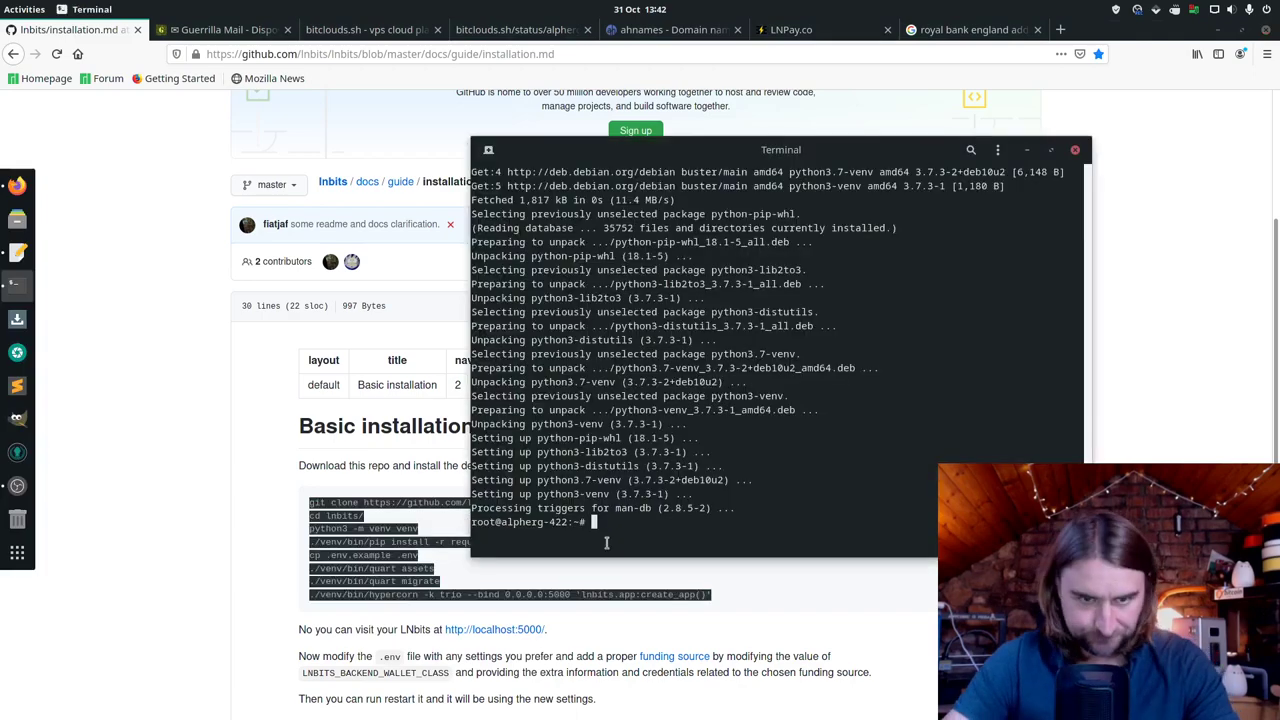
right_click(635, 545)
left_click(698, 597)
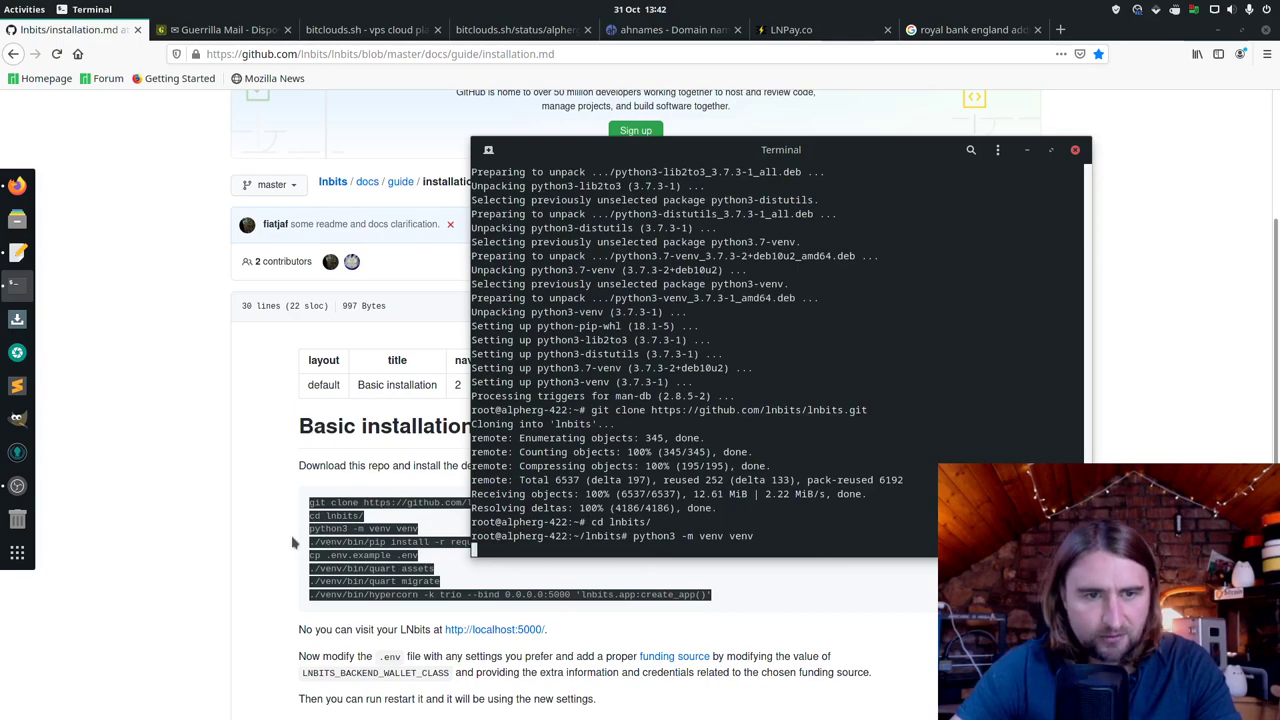
Step: Finish the install steps and start LNbits on 0.0.0.0:5000, widening the terminal window
left_click(295, 543)
key("alt+Tab")
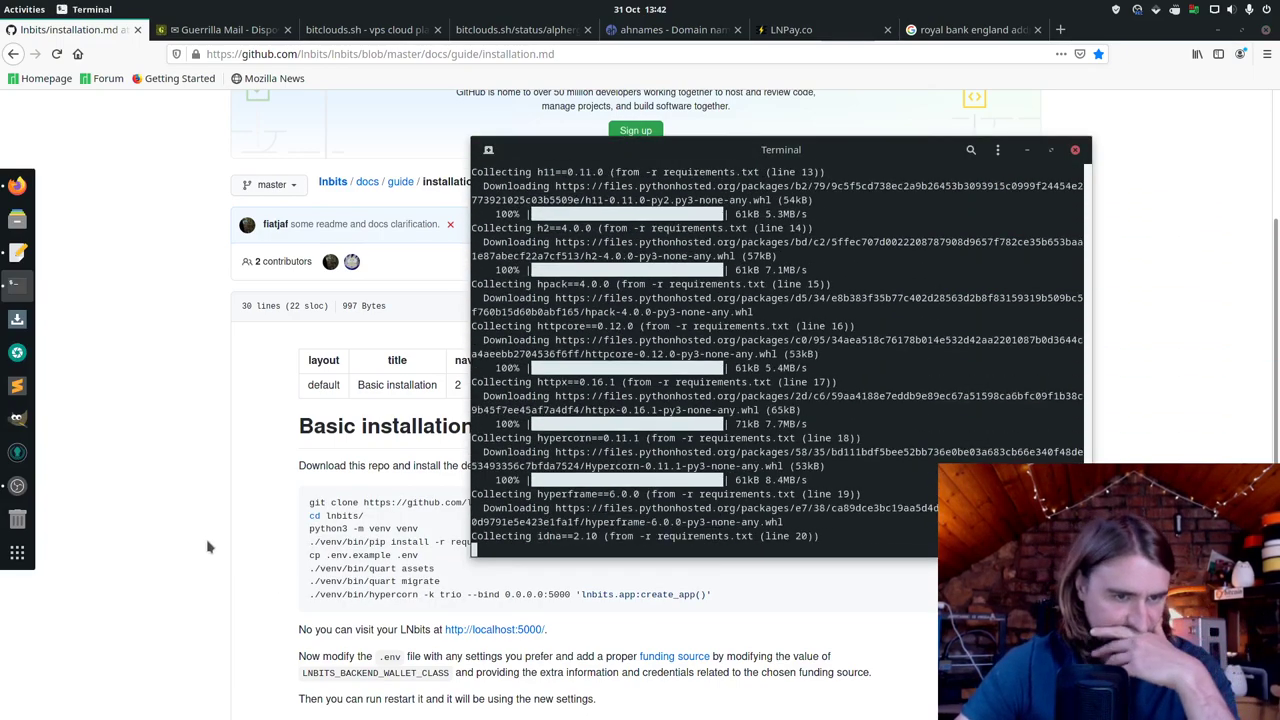
left_click(208, 546)
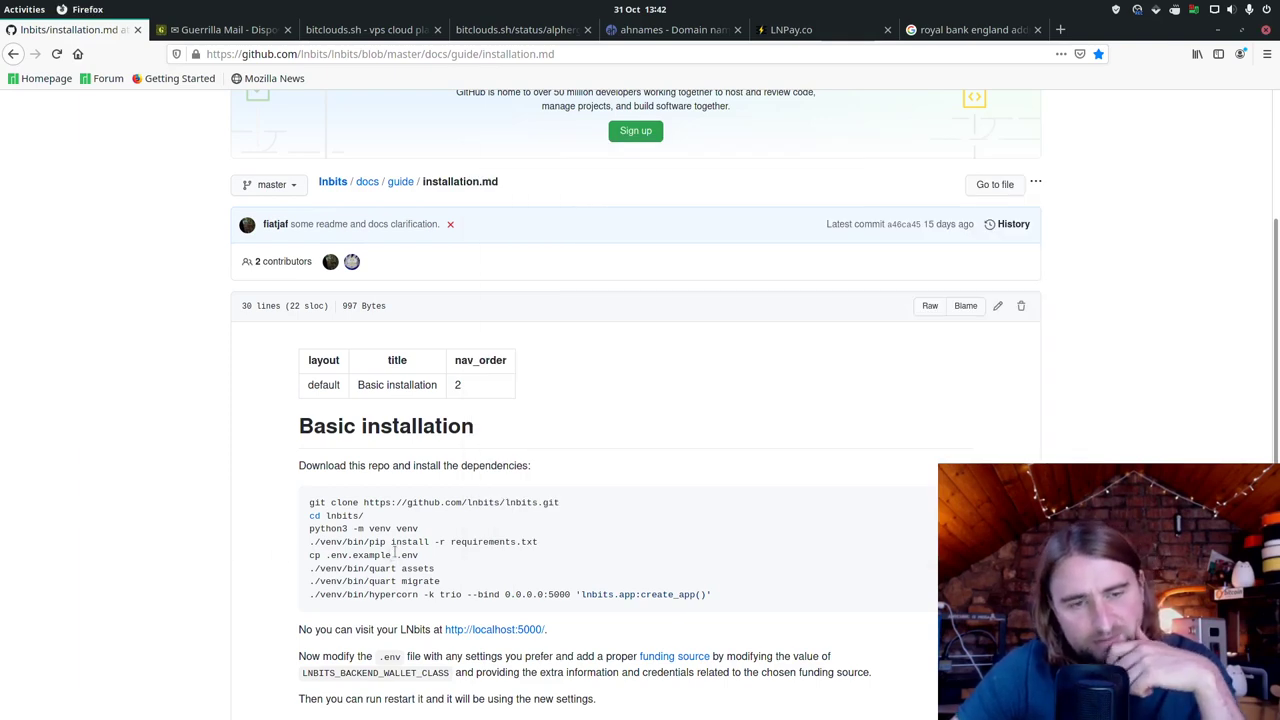
key("alt+Tab")
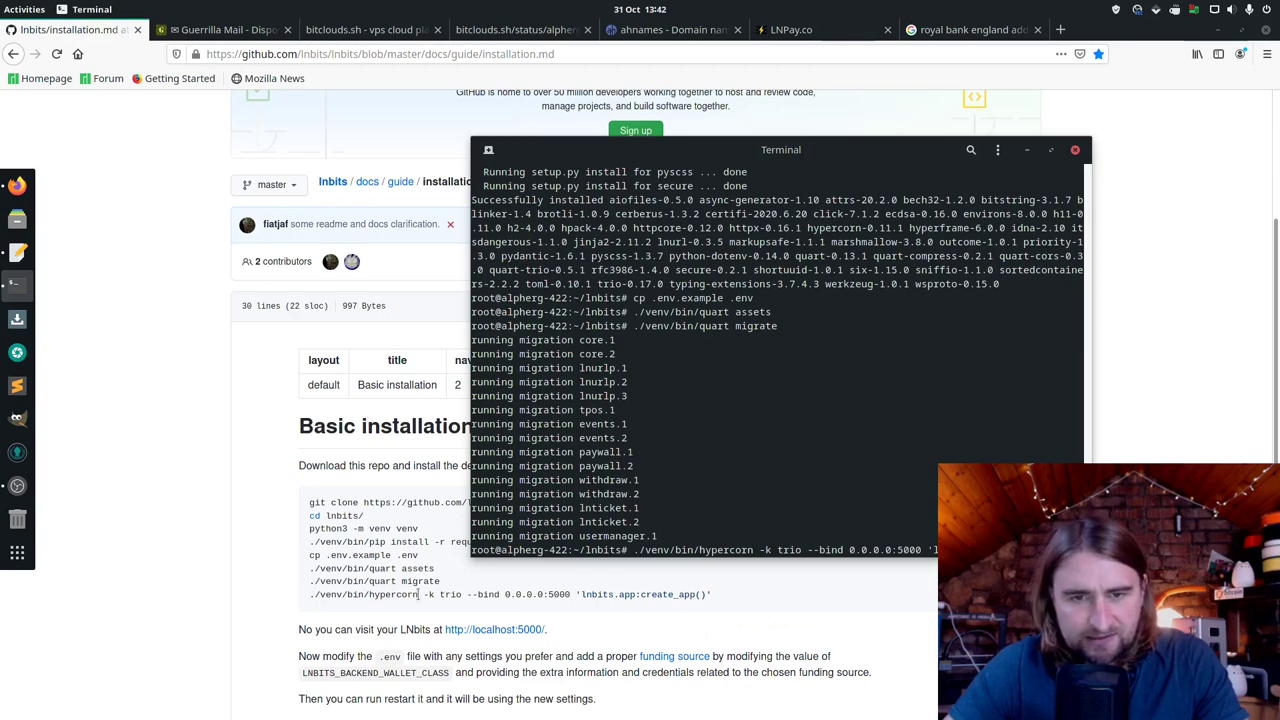
key("Return")
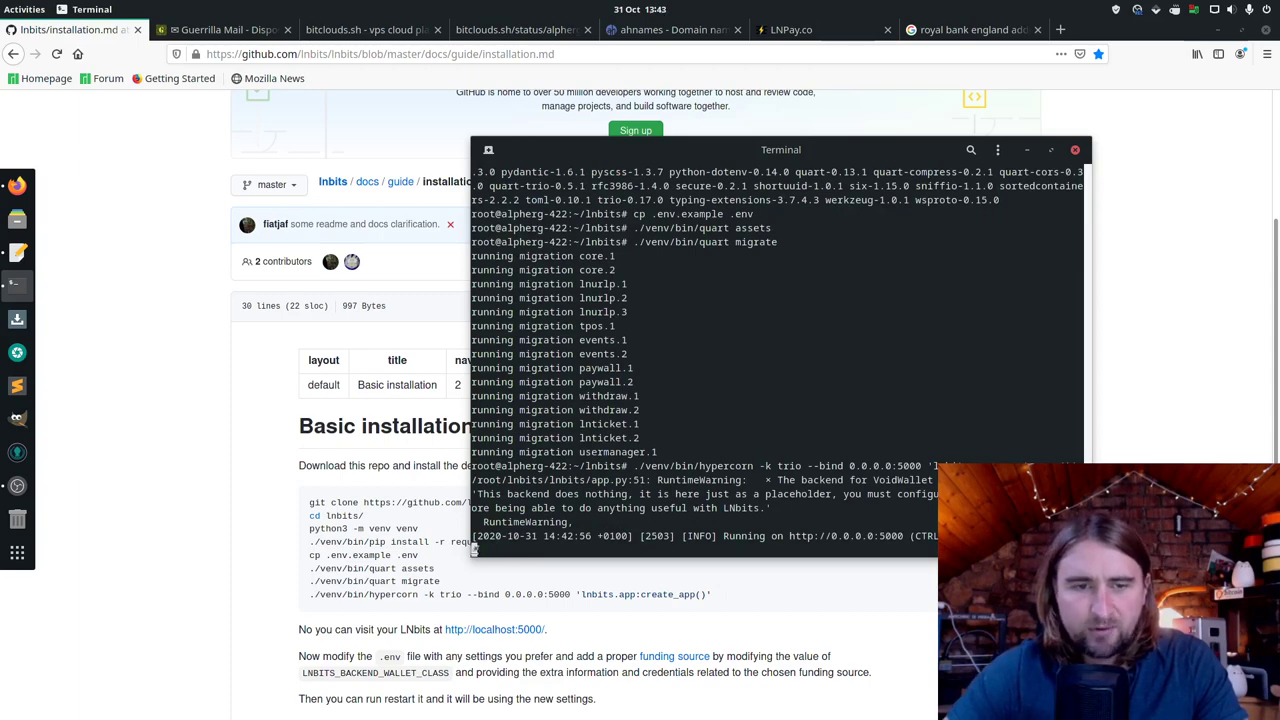
left_click_drag(473, 551, 310, 524)
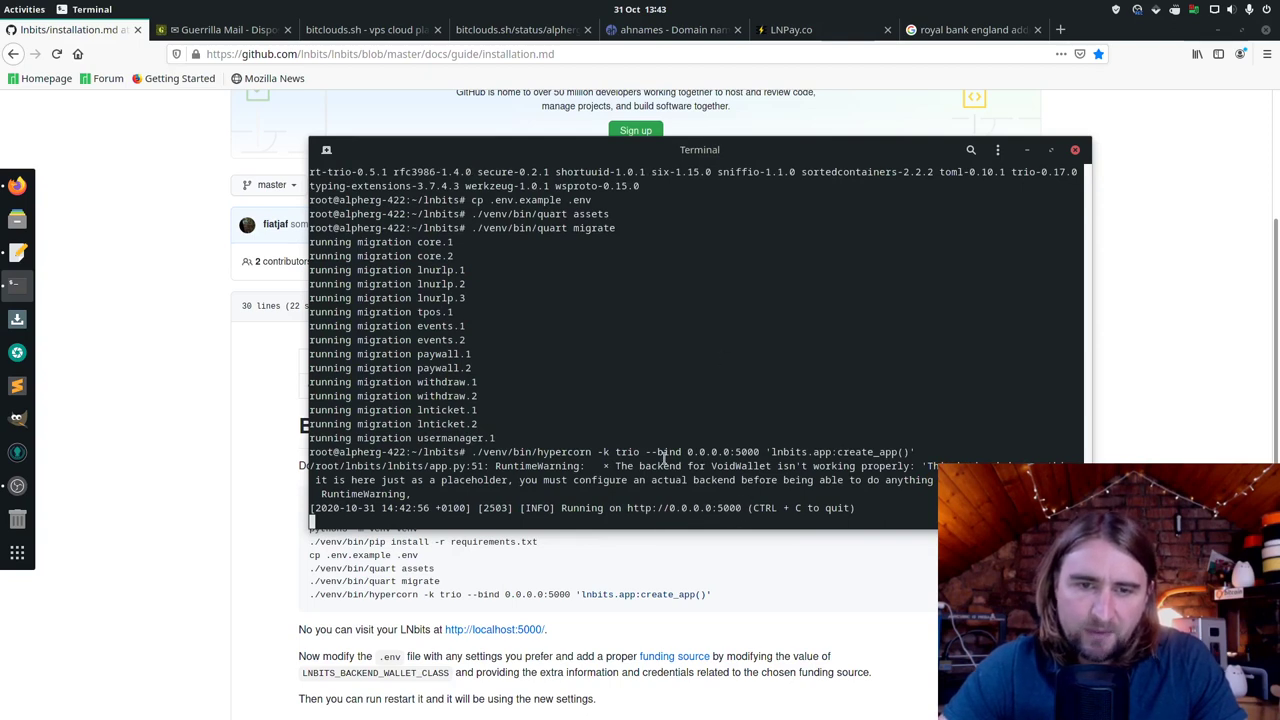
Step: Open 135.181.84.223:5000 in a new browser tab
left_click(515, 29)
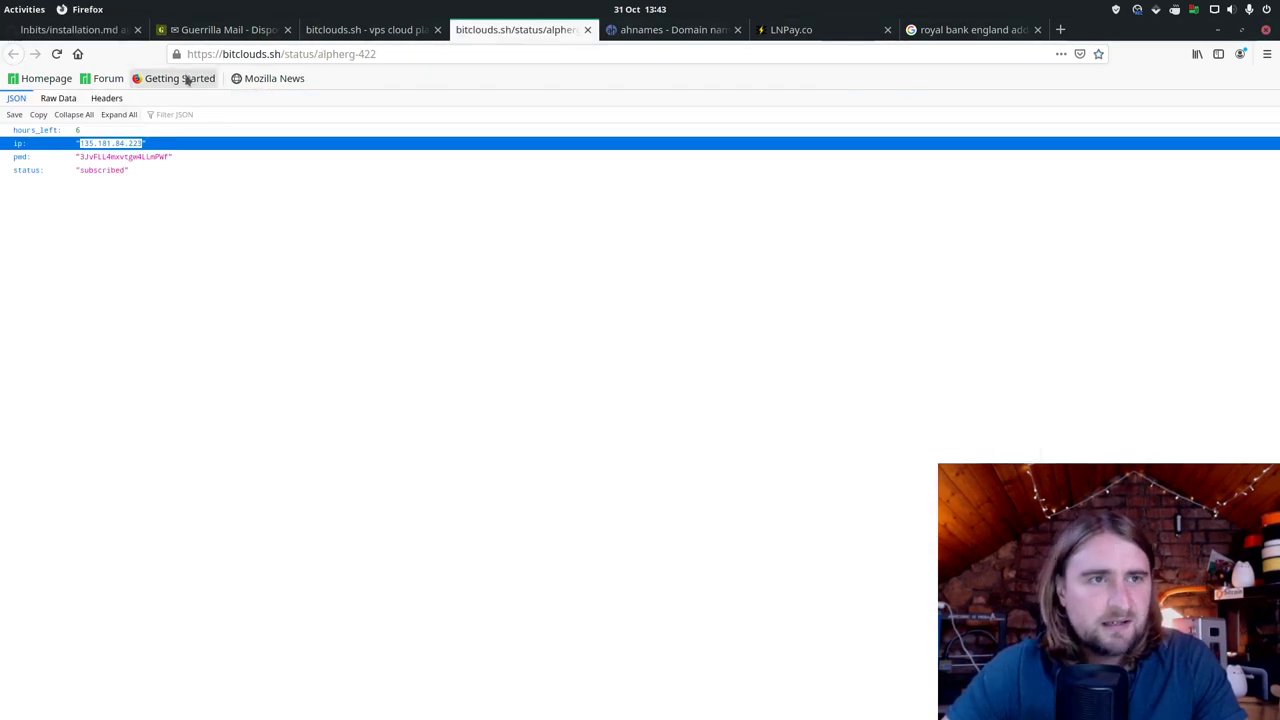
right_click(130, 146)
left_click(158, 155)
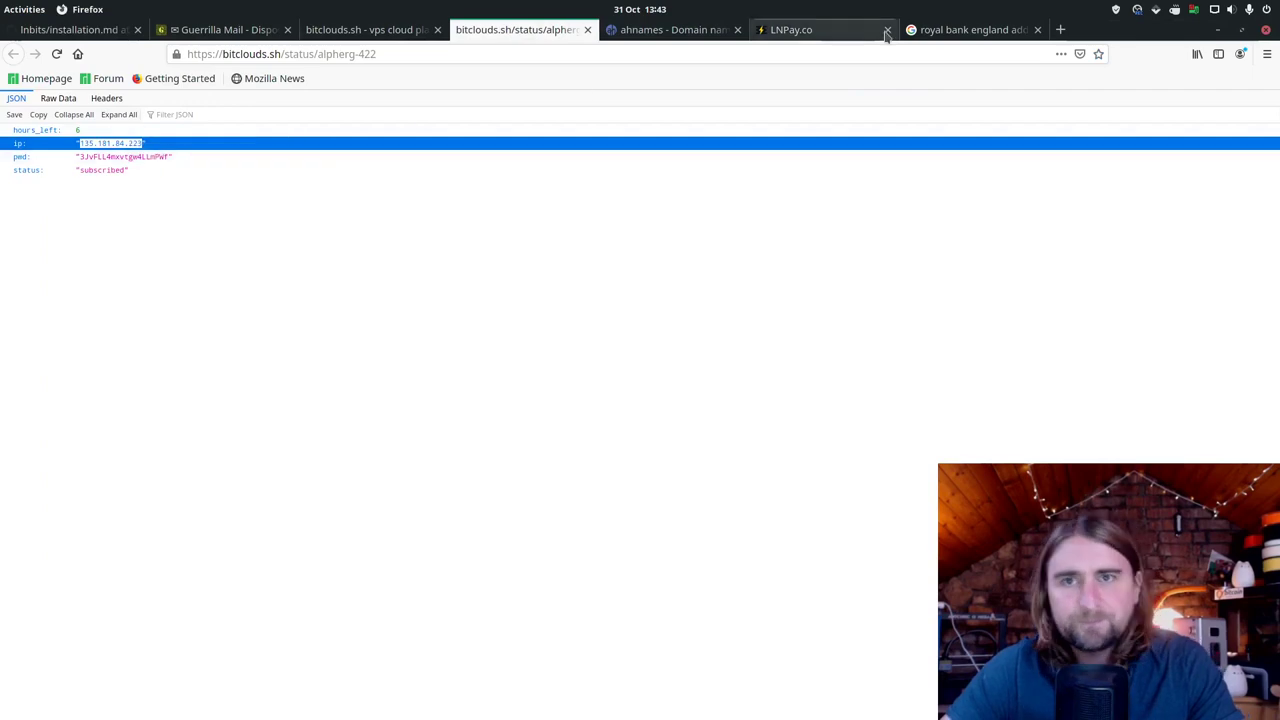
left_click(1060, 29)
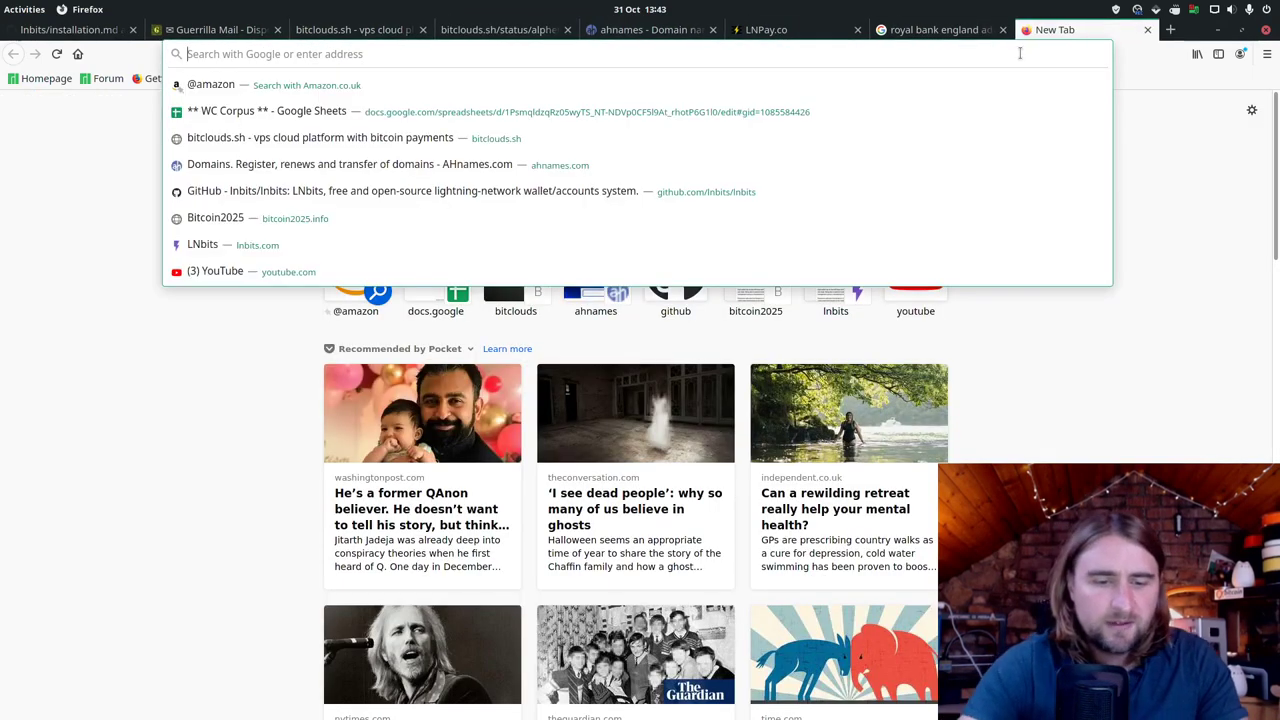
key("ctrl+v")
type(":5000")
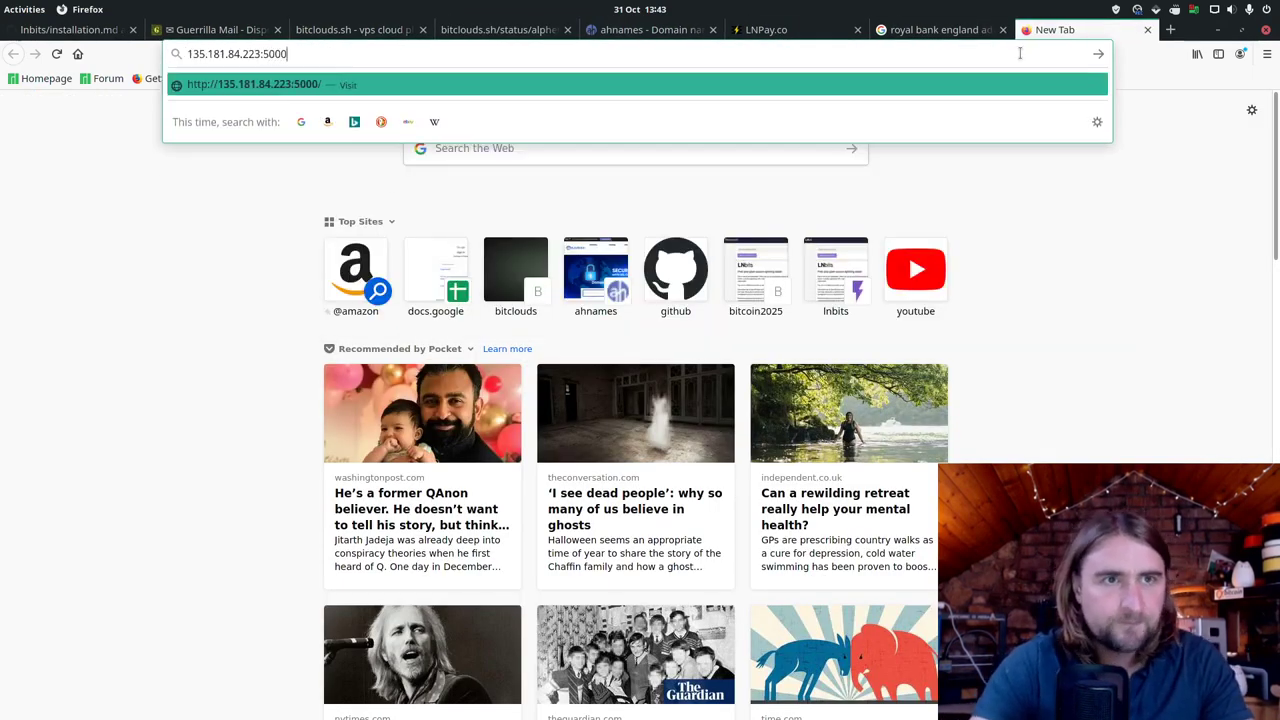
key("Return")
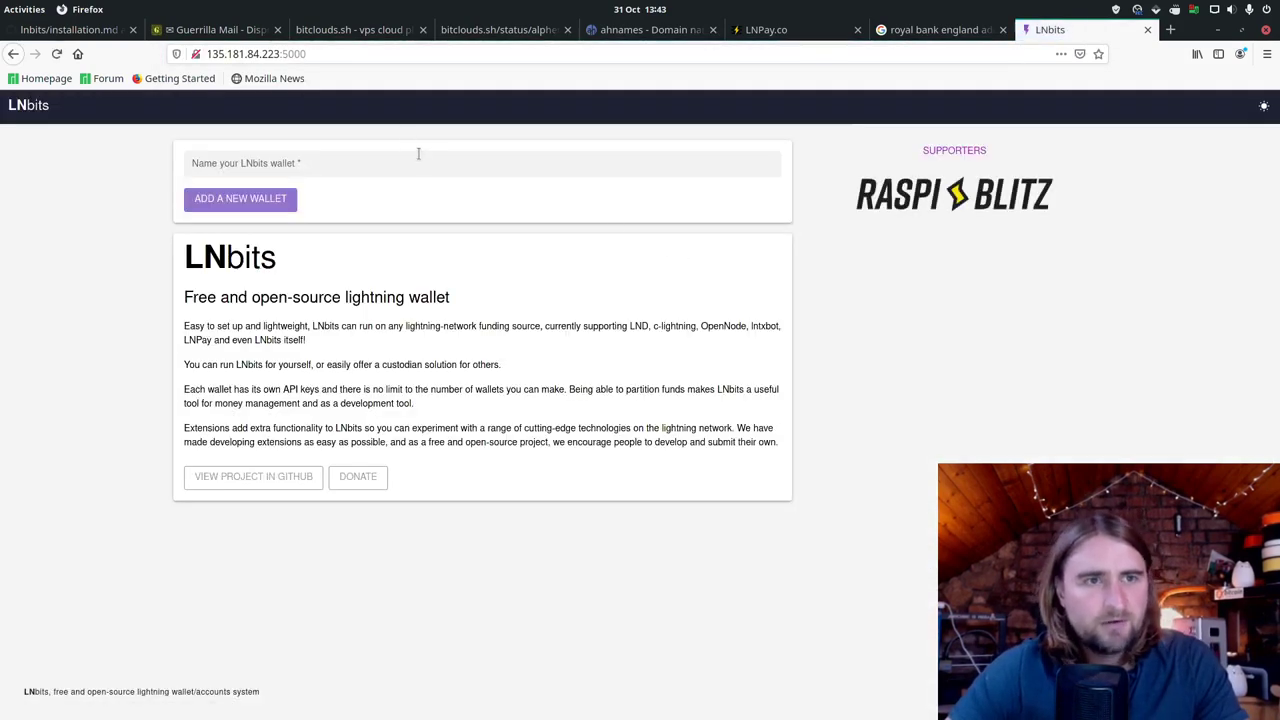
Step: Create a new LNbits wallet named dfvgdf
left_click(430, 163)
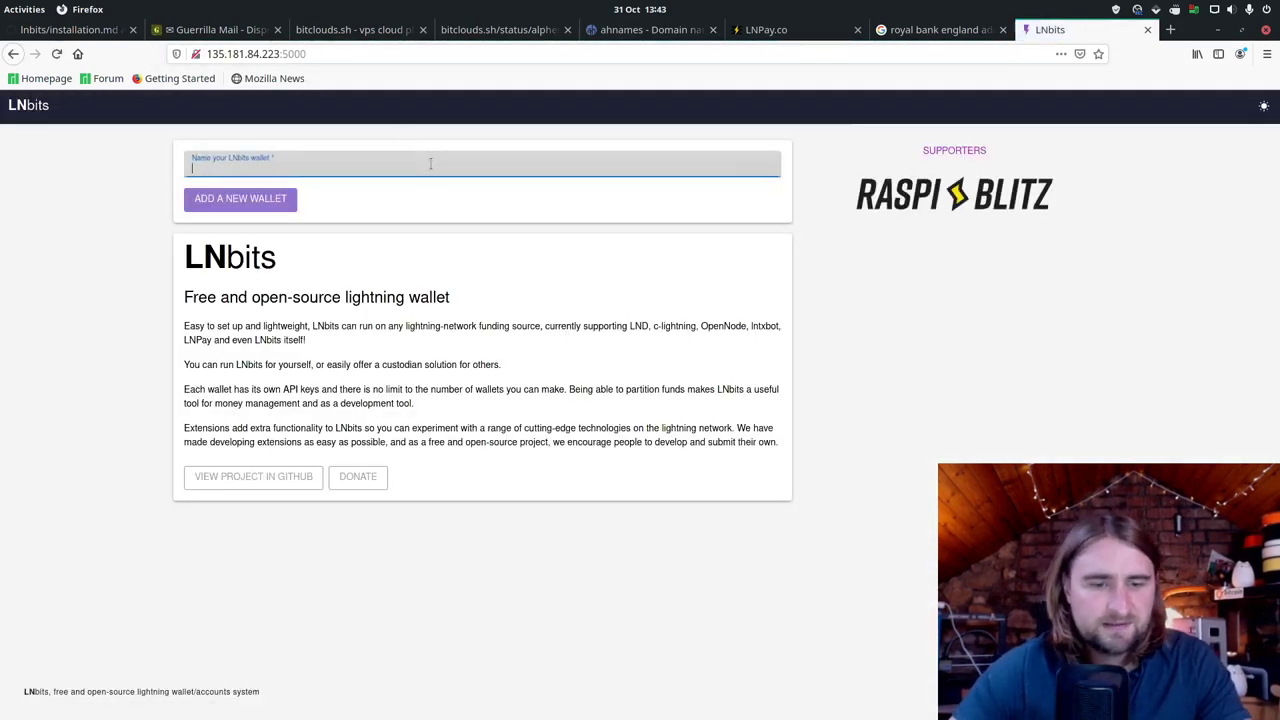
type("dfvgdf")
key("Return")
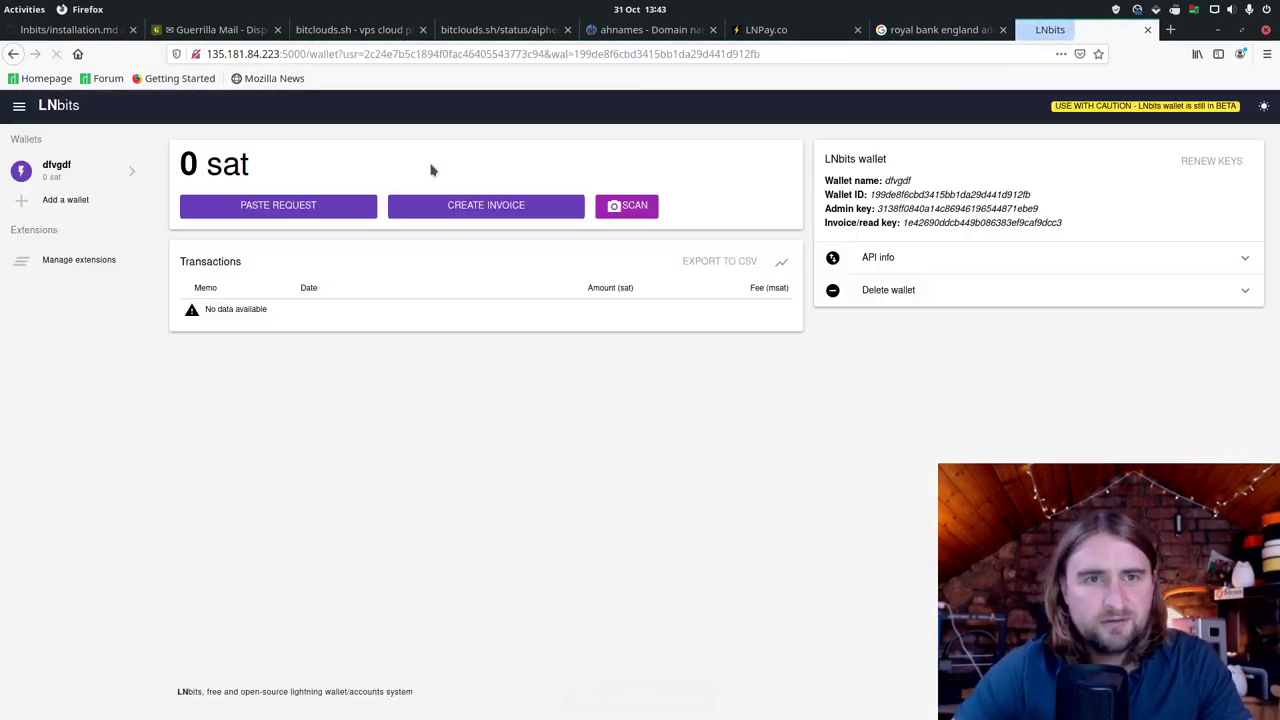
Step: Try creating a 10 sat invoice with memo kgbik, then cancel the failed form
left_click(515, 210)
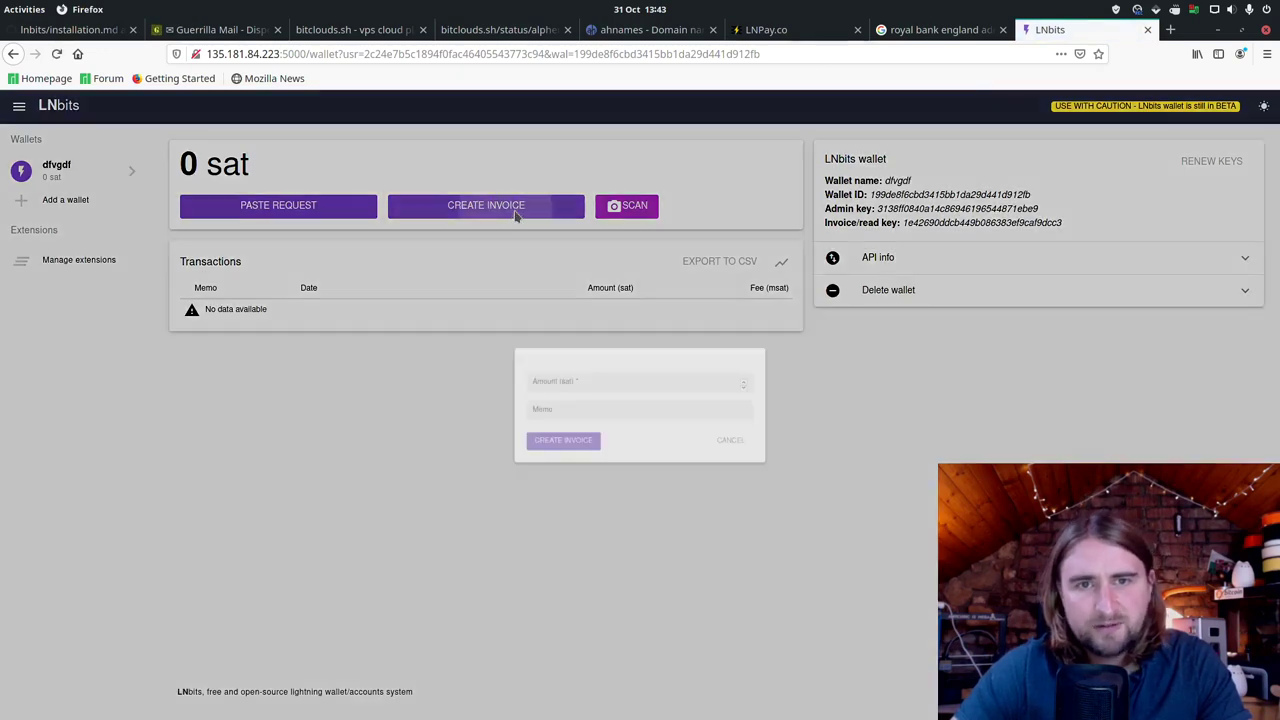
left_click(559, 376)
type("10")
key("Tab")
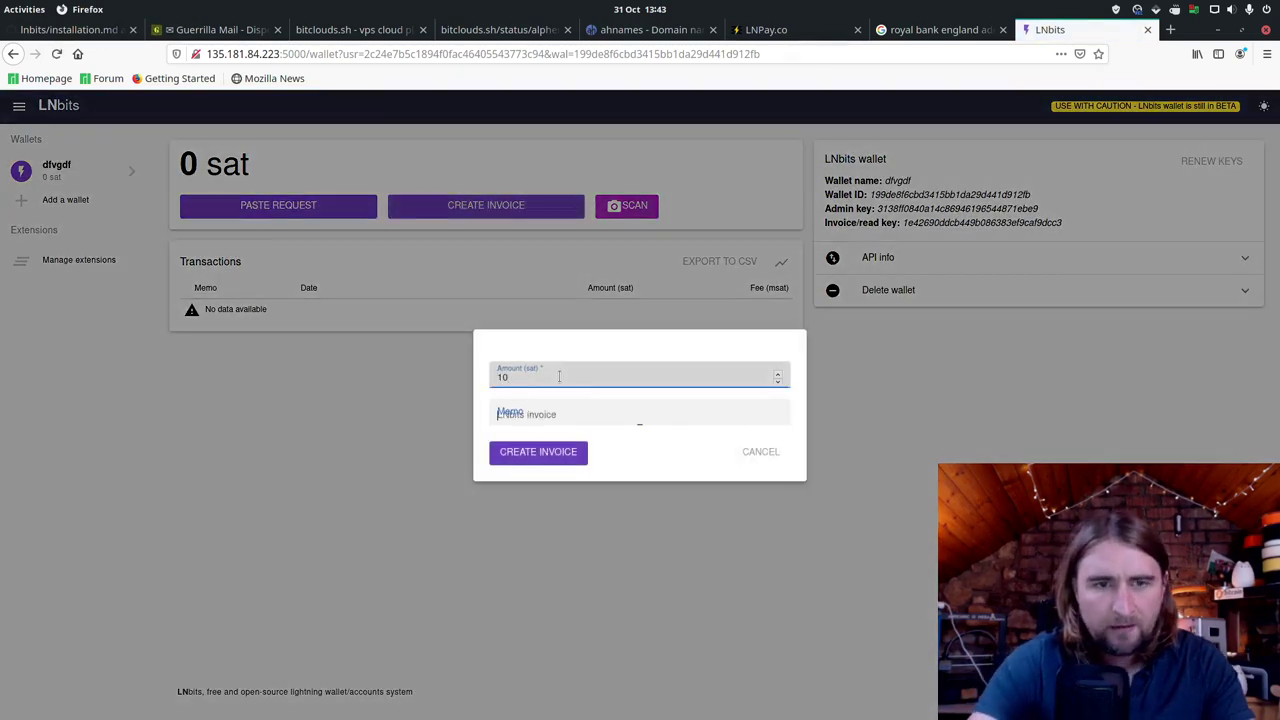
type("kgbik")
key("Return")
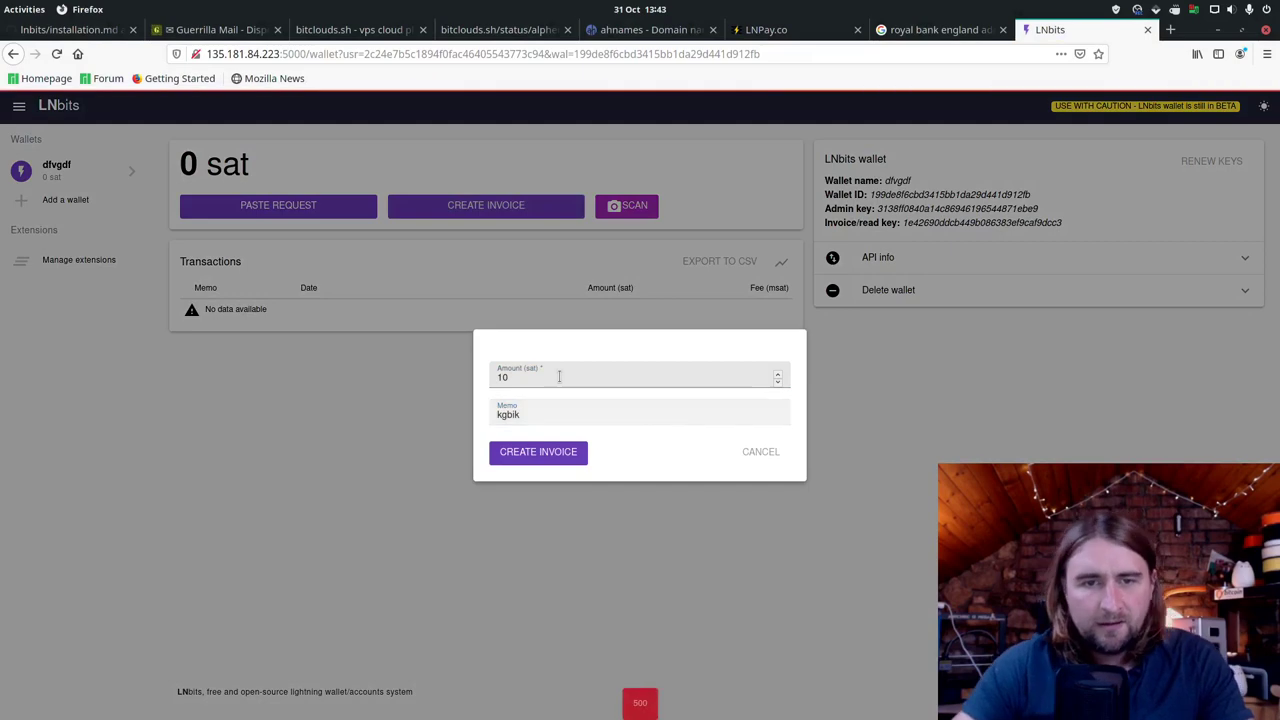
left_click(768, 452)
key("alt+Tab")
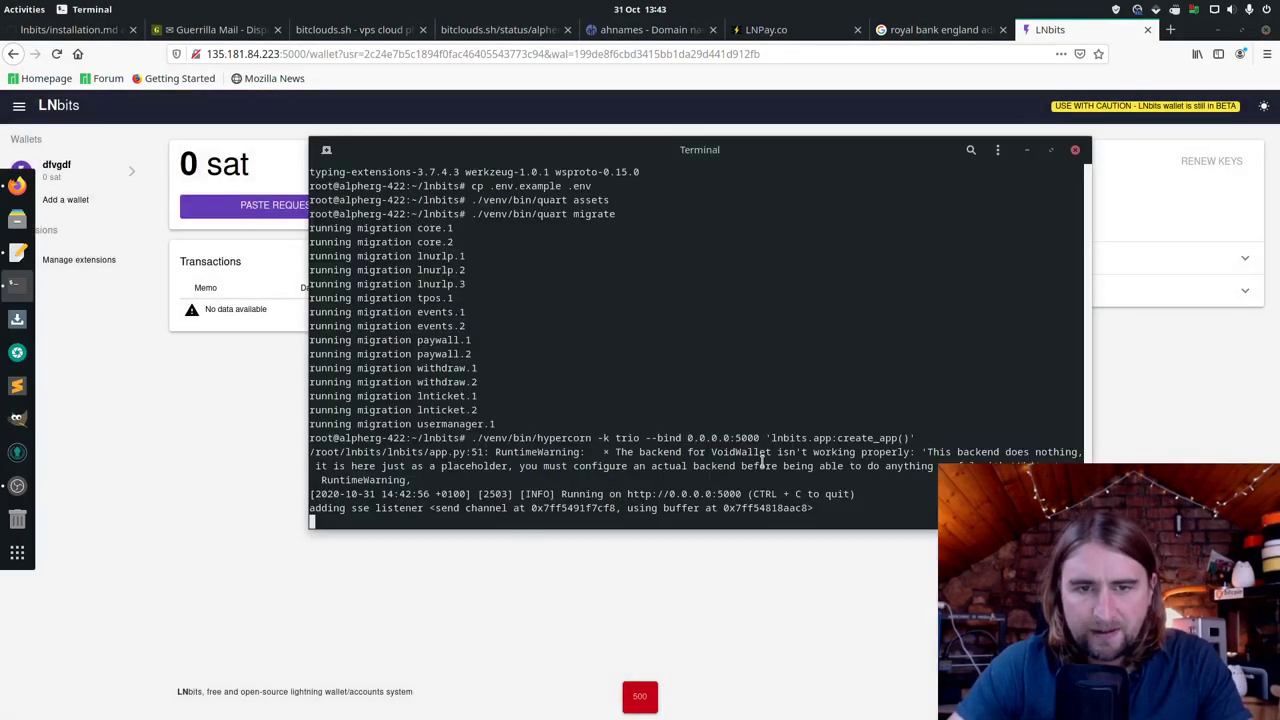
Step: Stop the LNbits server and open .env with sudo nano
key("ctrl+c")
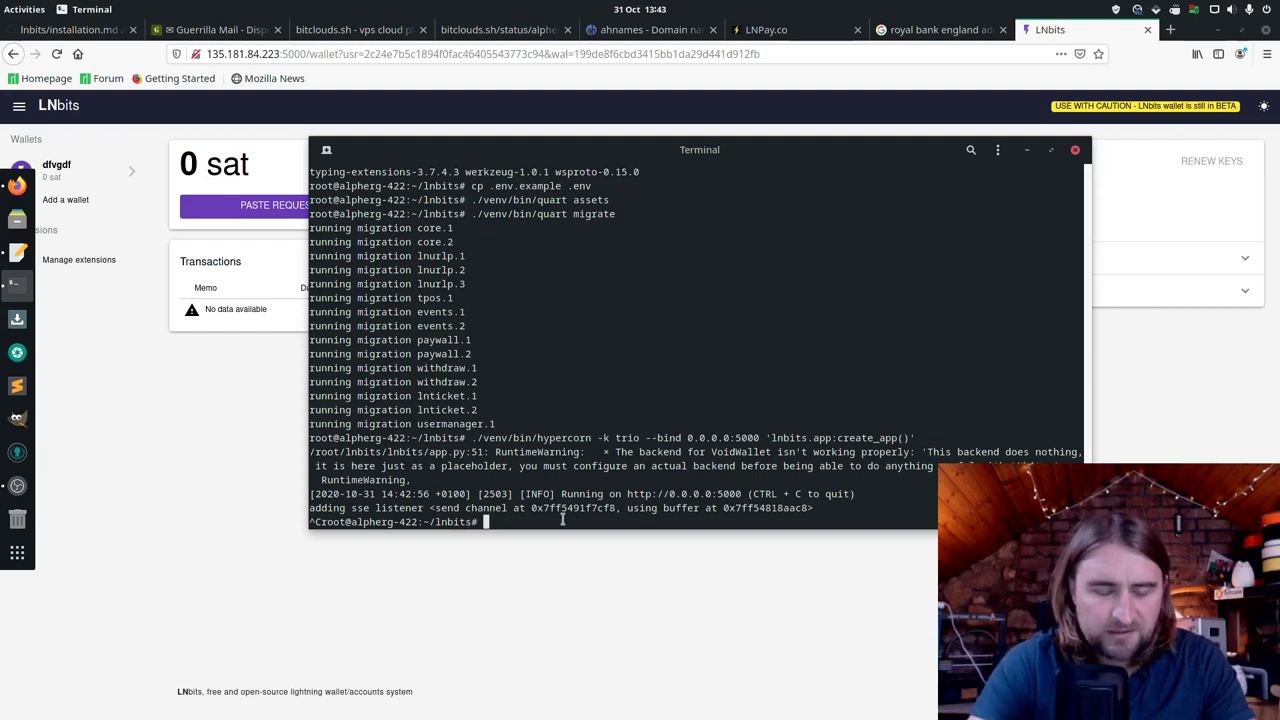
type("sudo nano")
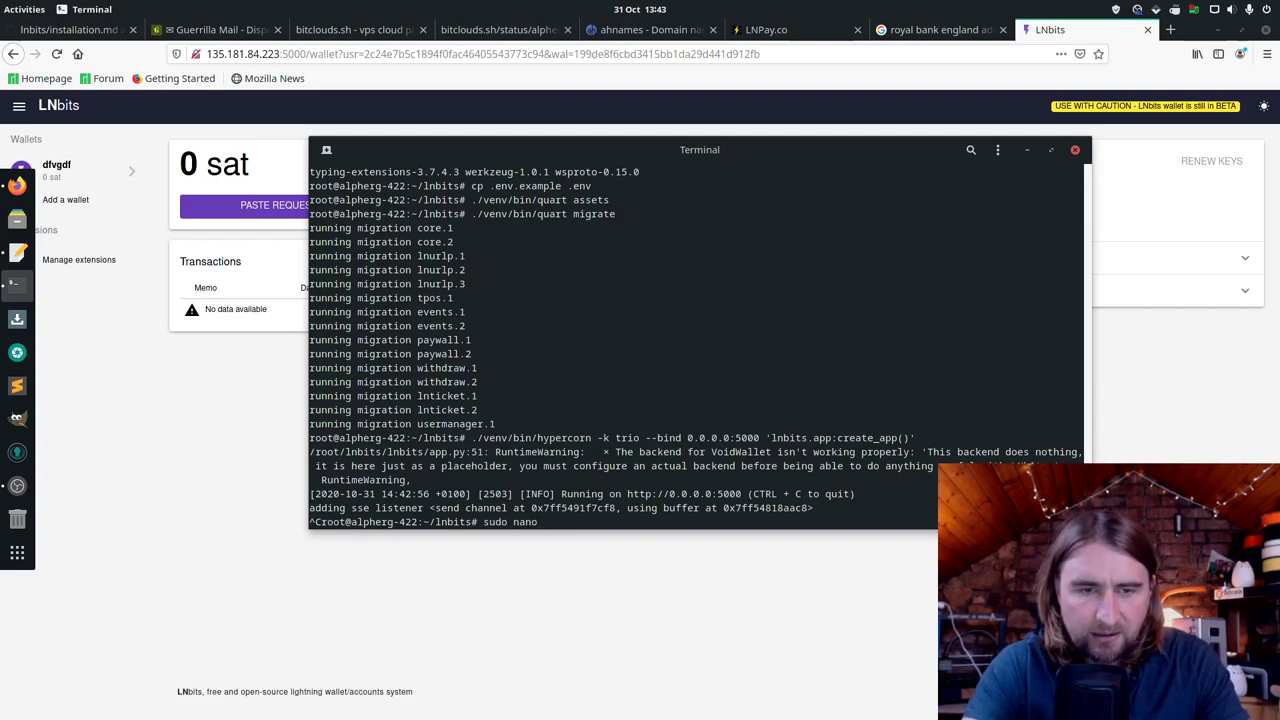
type(" .")
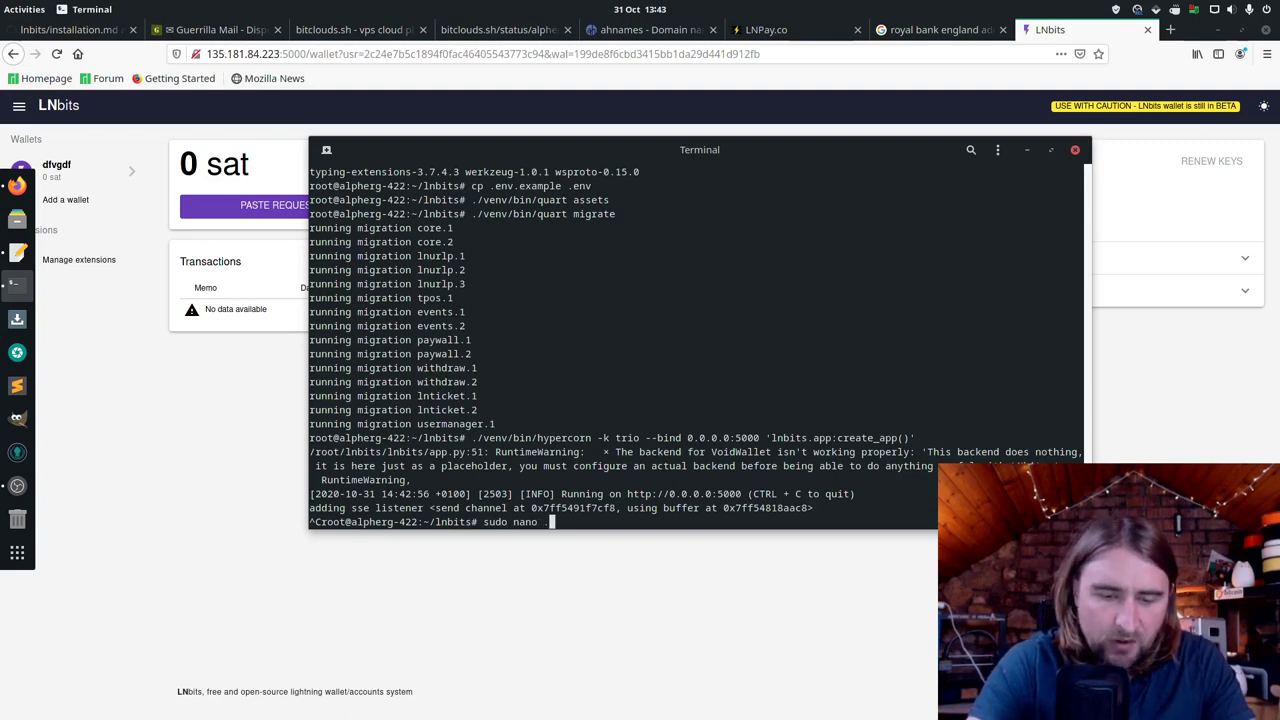
type("env")
key("Return")
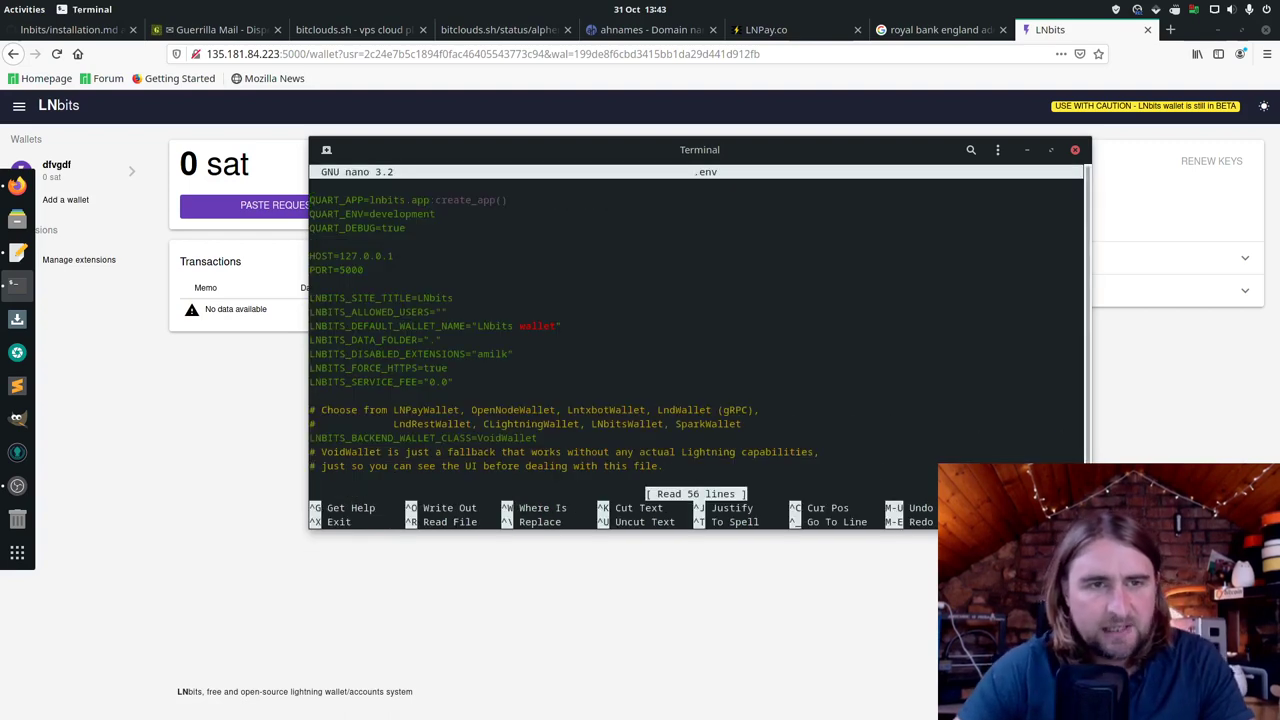
Step: Set LNBITS_SITE_TITLE to BitcoinWhitepaper and LNBITS_DEFAULT_WALLET_NAME to Moon Wallet
key("Down")
key("Down")
key("Down")
key("Down")
key("Down")
key("Down")
key("Down")
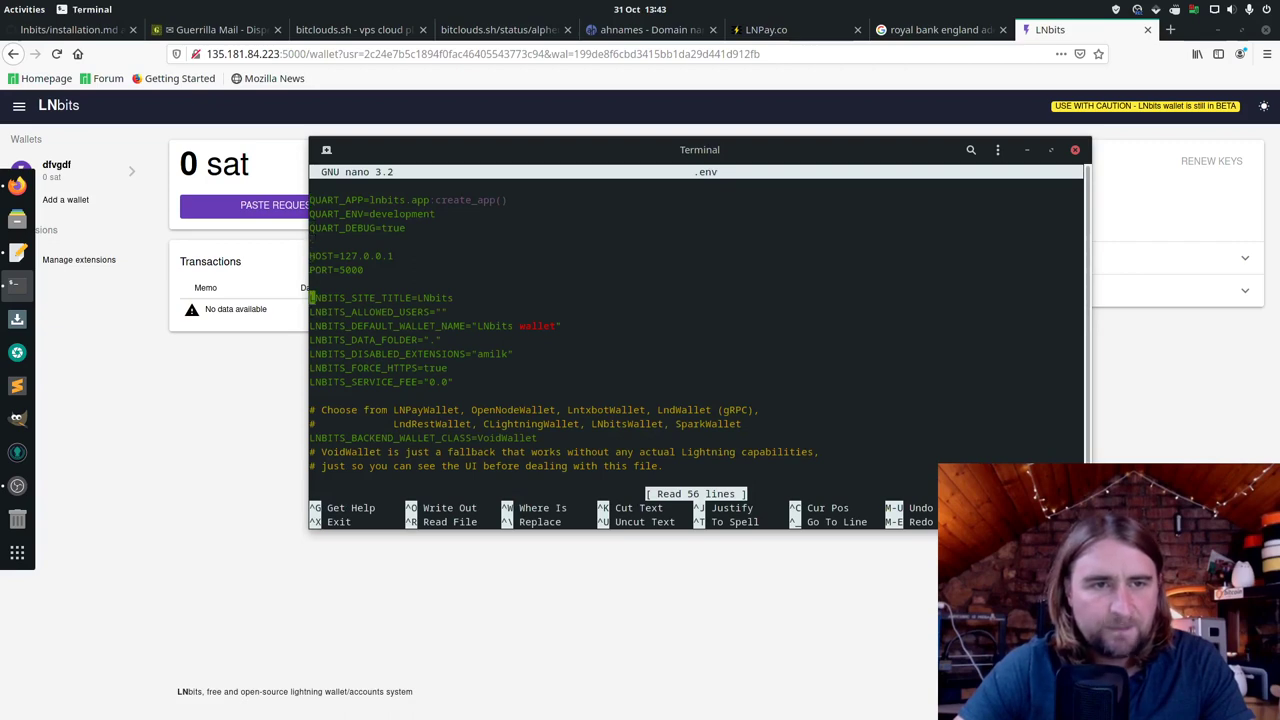
key("End")
key("BackSpace")
key("BackSpace")
key("BackSpace")
key("BackSpace")
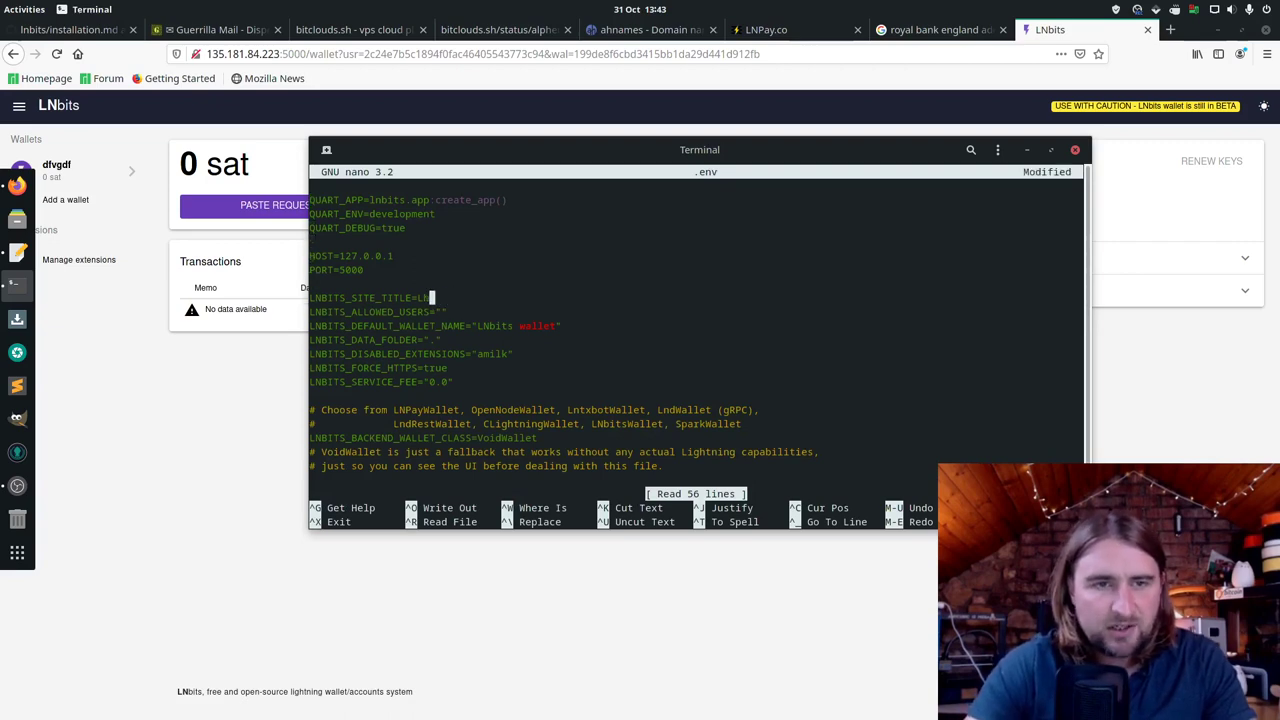
key("BackSpace")
key("BackSpace")
type("Bitcoin")
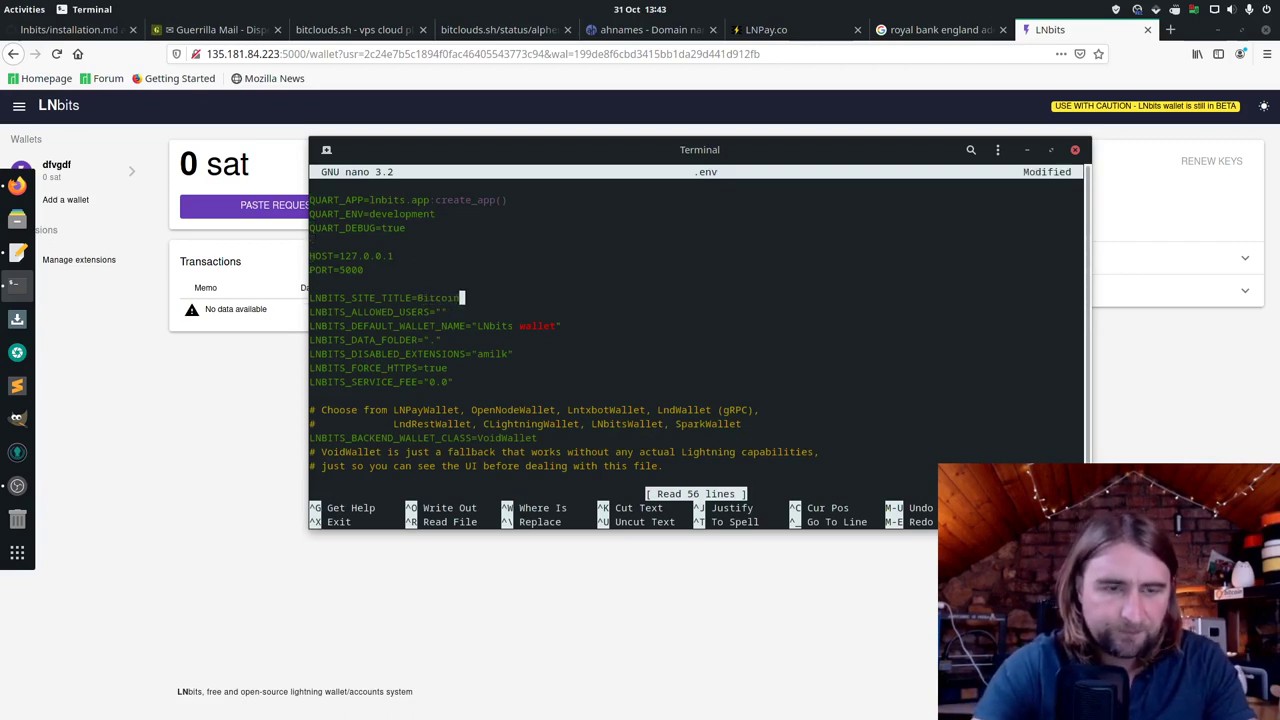
type("White")
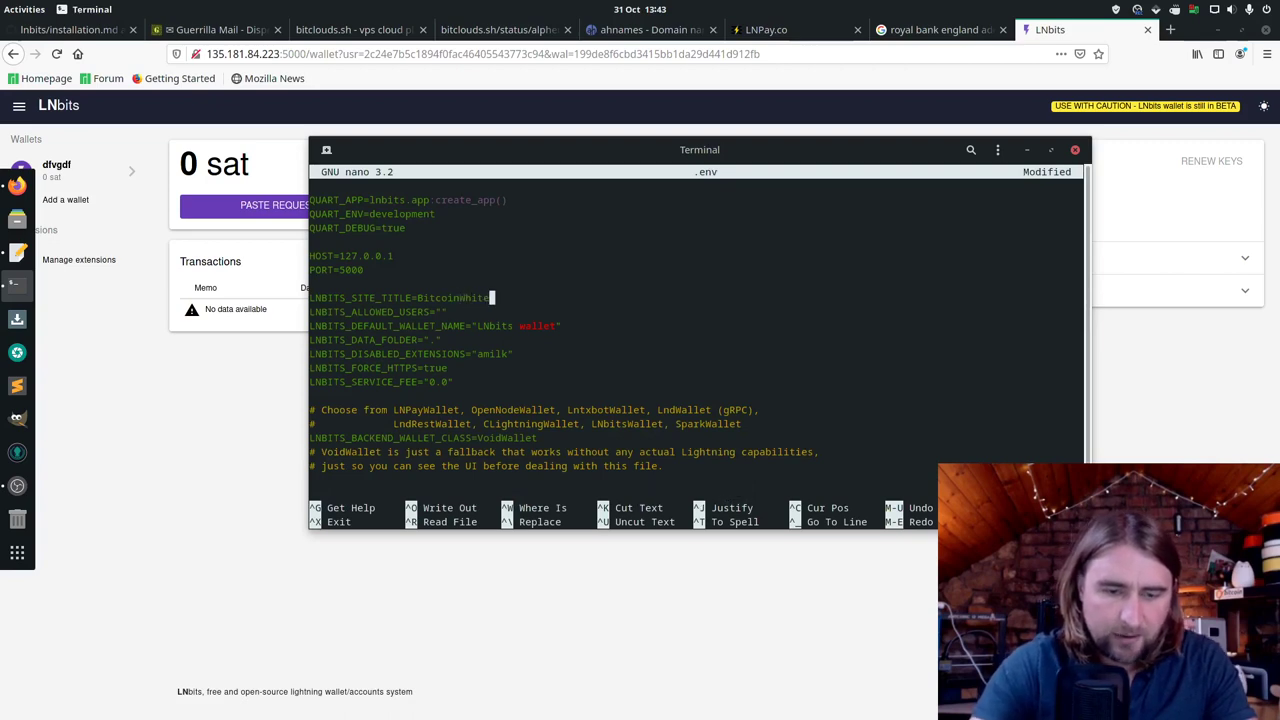
type("paper")
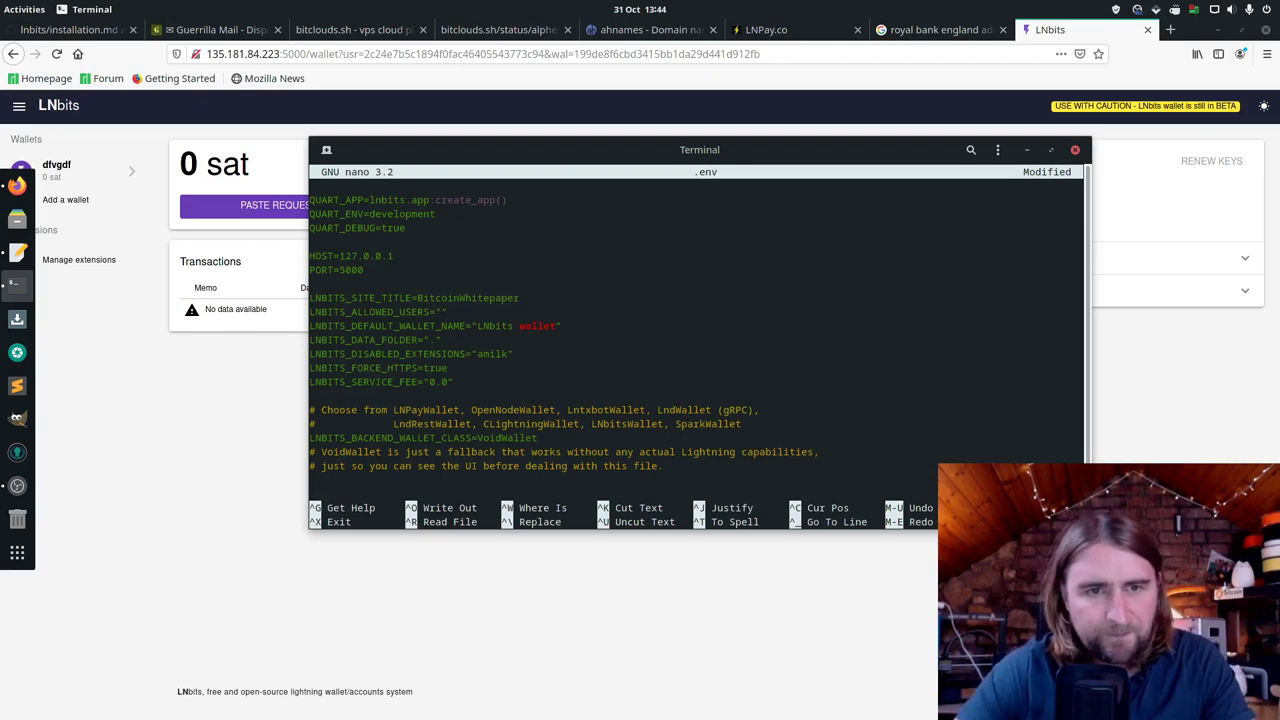
key("End")
key("BackSpace")
key("BackSpace")
key("BackSpace")
key("BackSpace")
key("BackSpace")
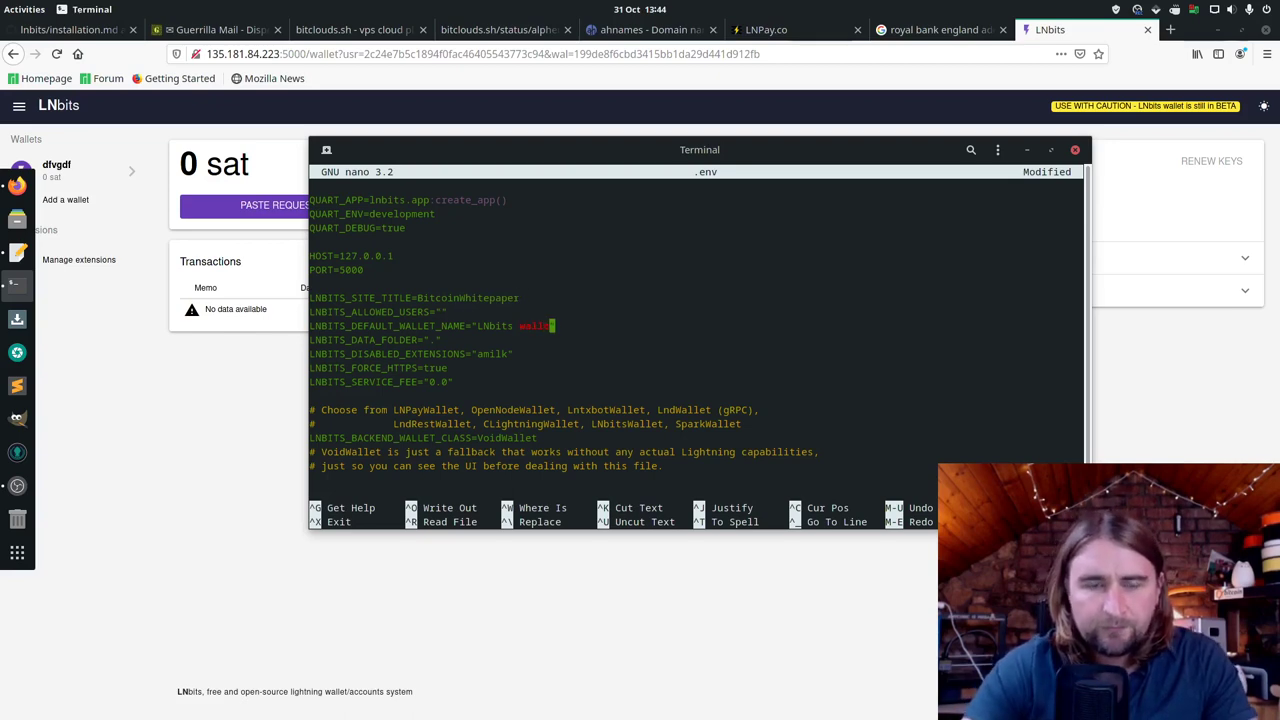
key("BackSpace")
key("BackSpace")
key("BackSpace")
key("BackSpace")
key("BackSpace")
key("BackSpace")
key("BackSpace")
key("BackSpace")
key("BackSpace")
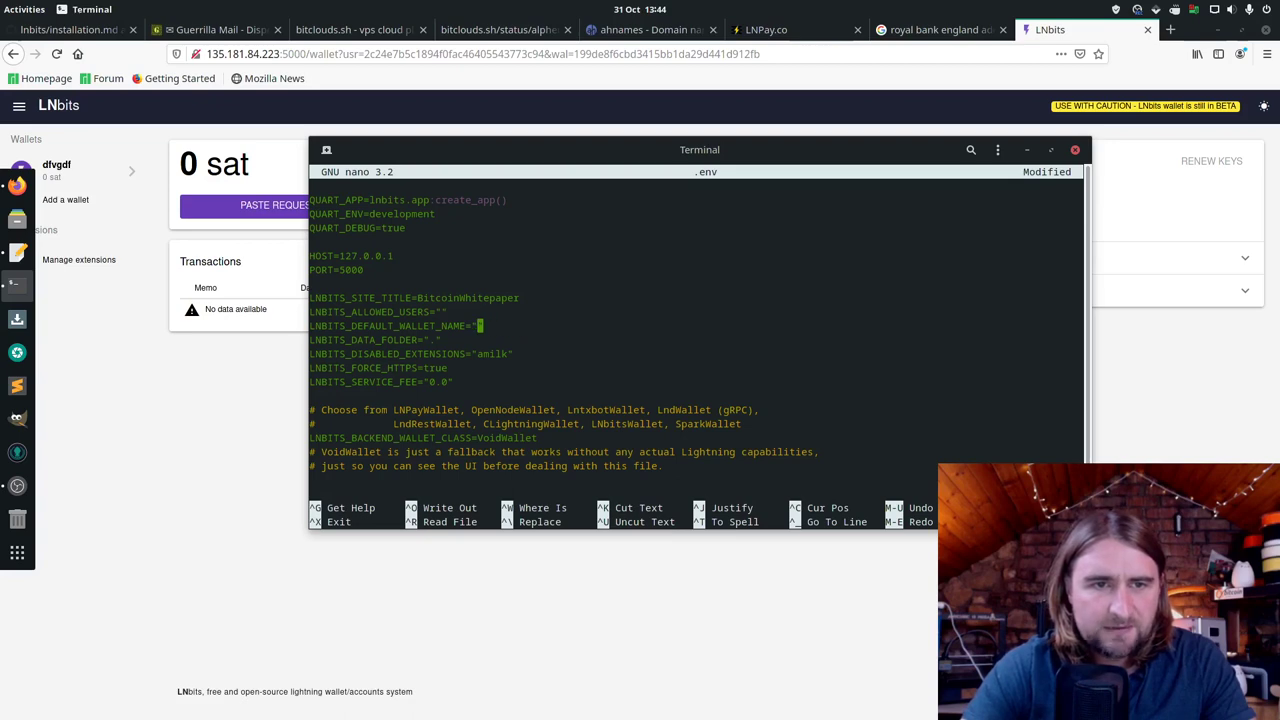
type("M")
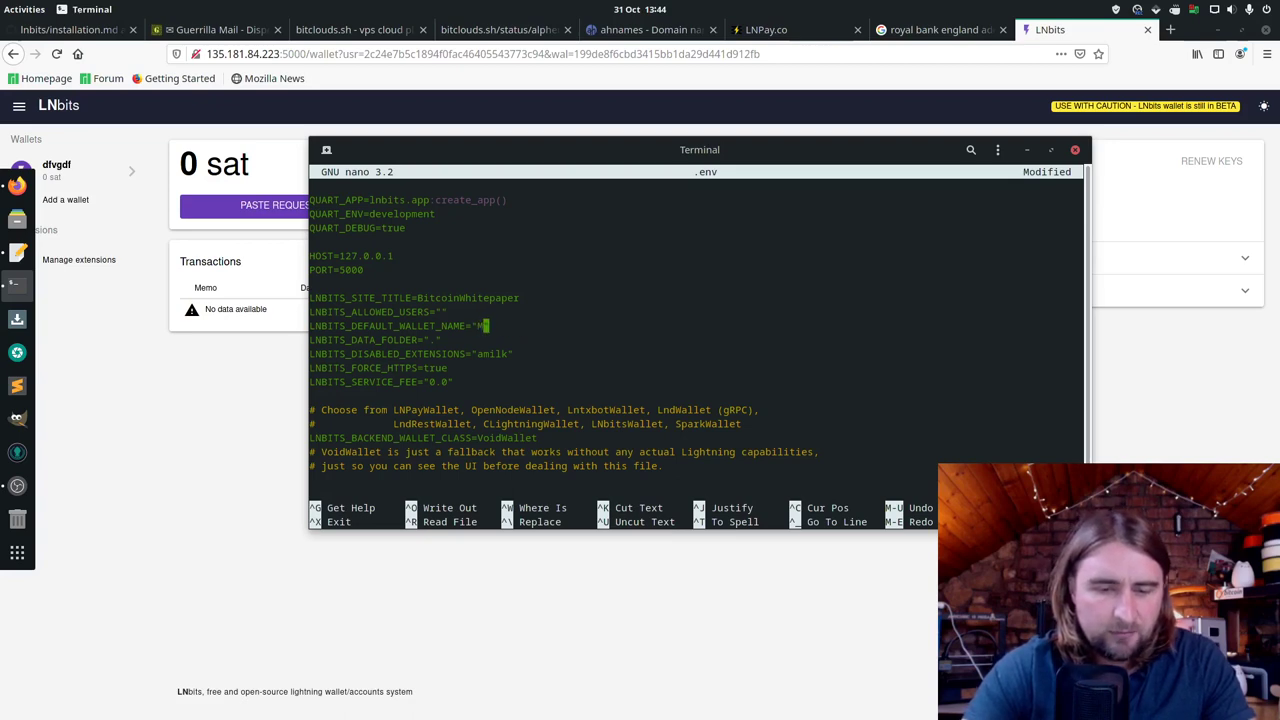
type("oon Wallet")
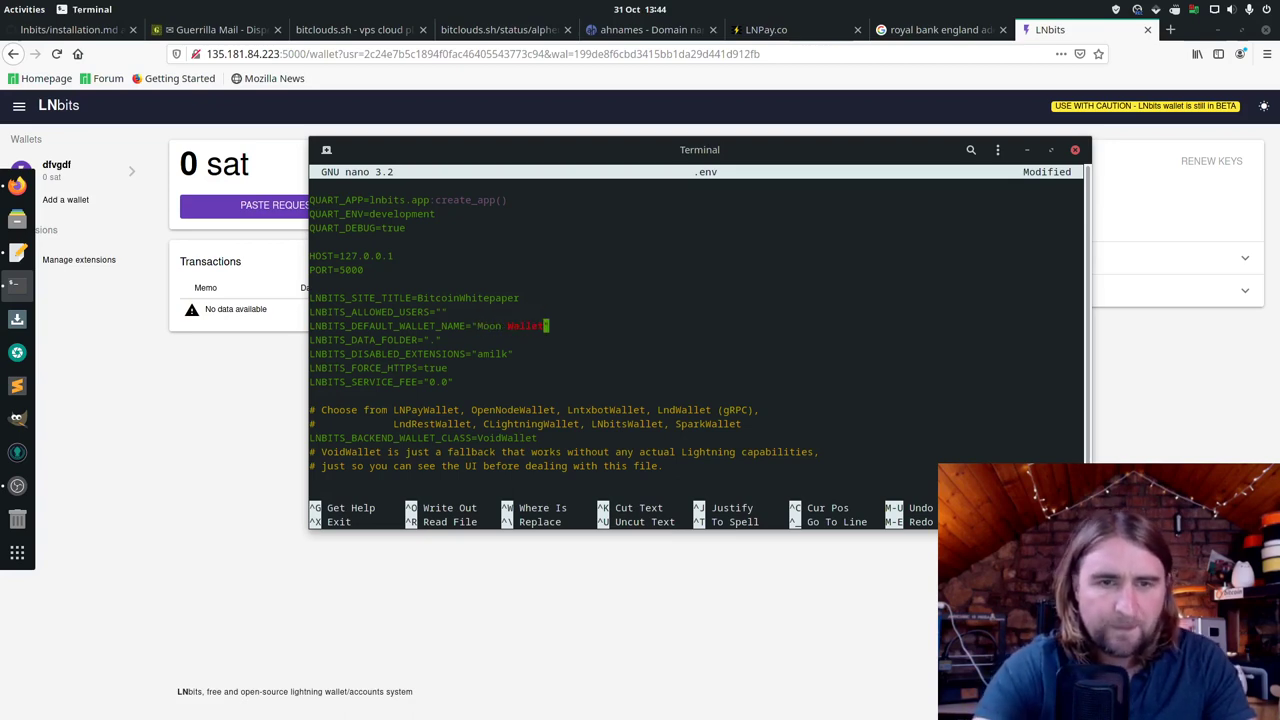
Step: Set LNBITS_DATA_FOLDER to /root/lnbits/lnbits/data
key("Down")
key("Left")
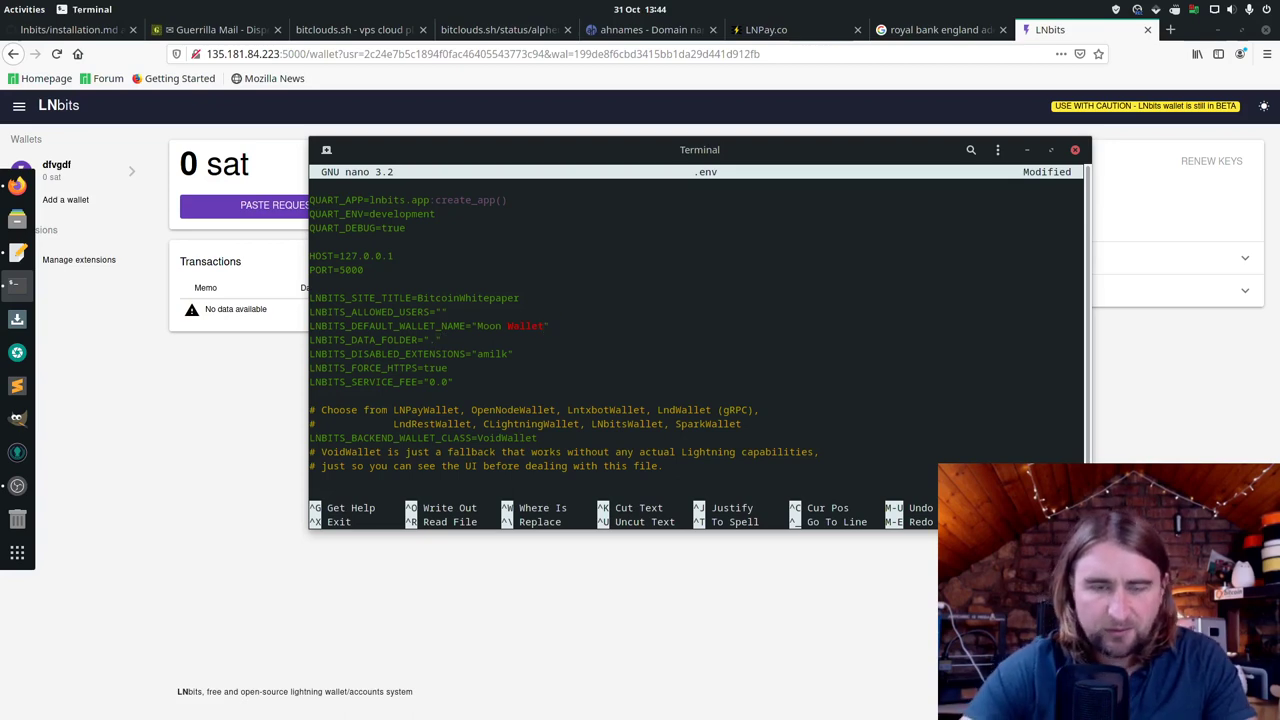
key("BackSpace")
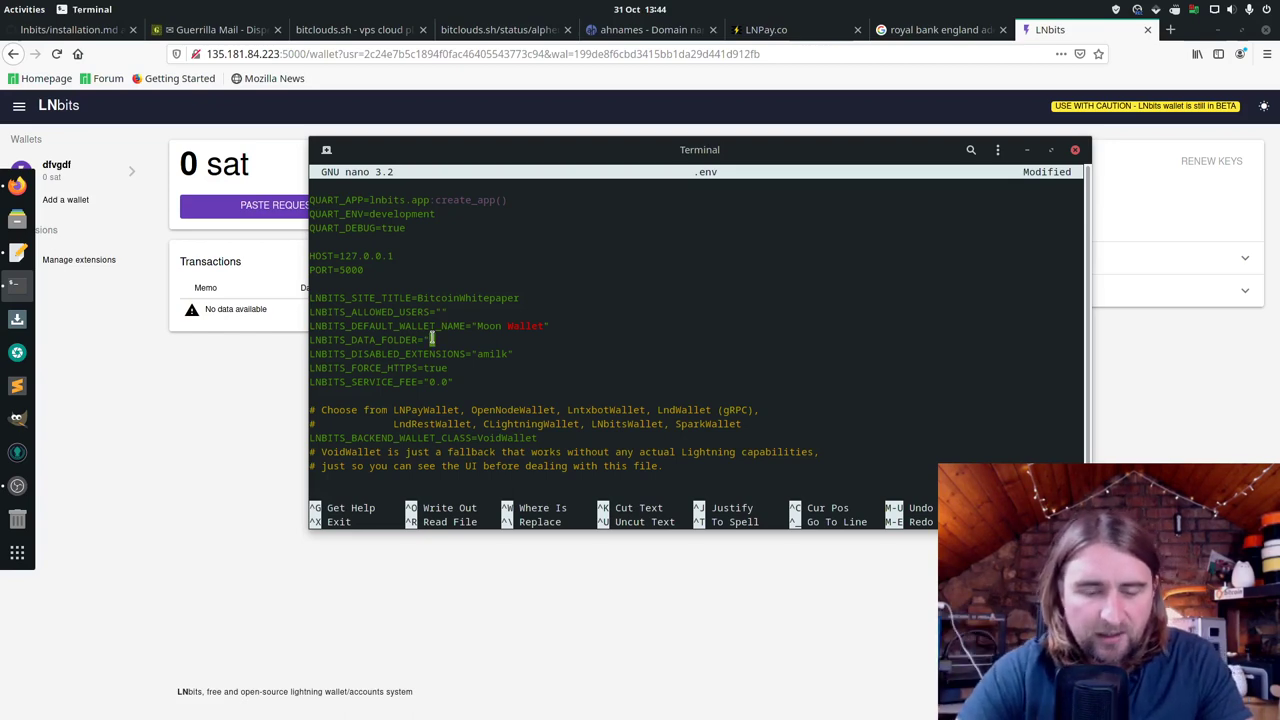
type("/")
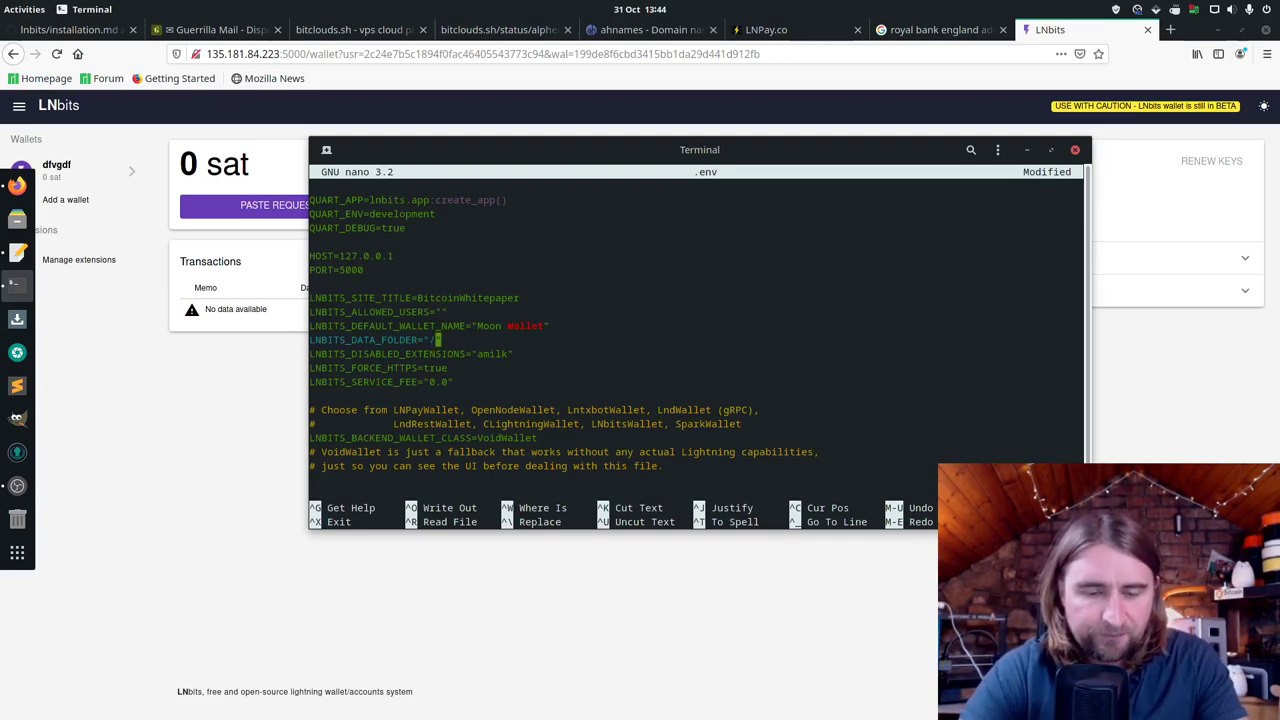
type("root")
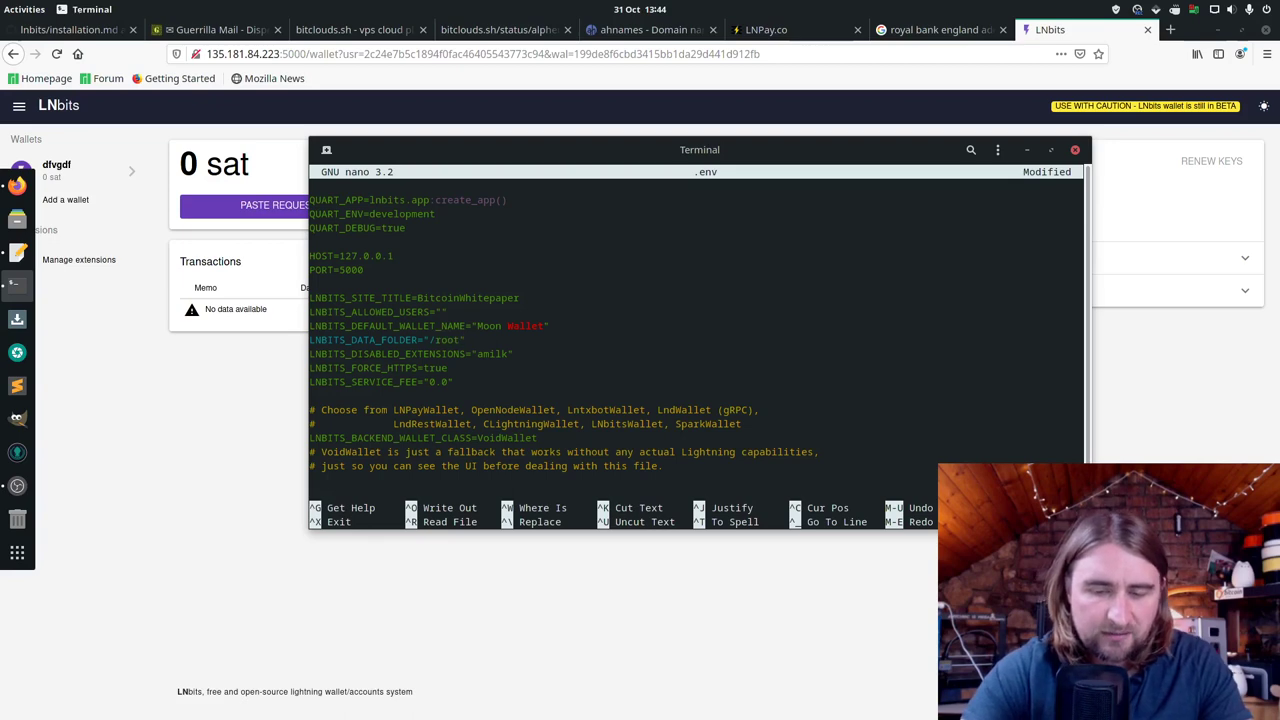
type("/")
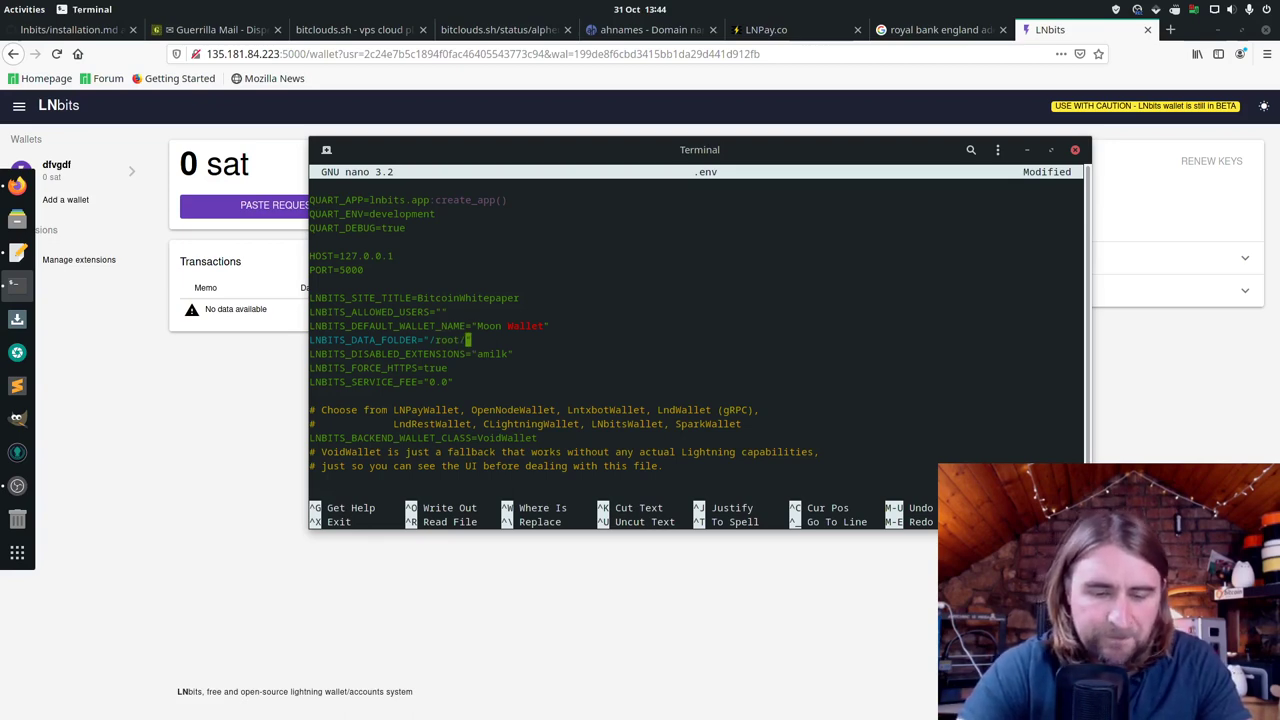
type("lnbits")
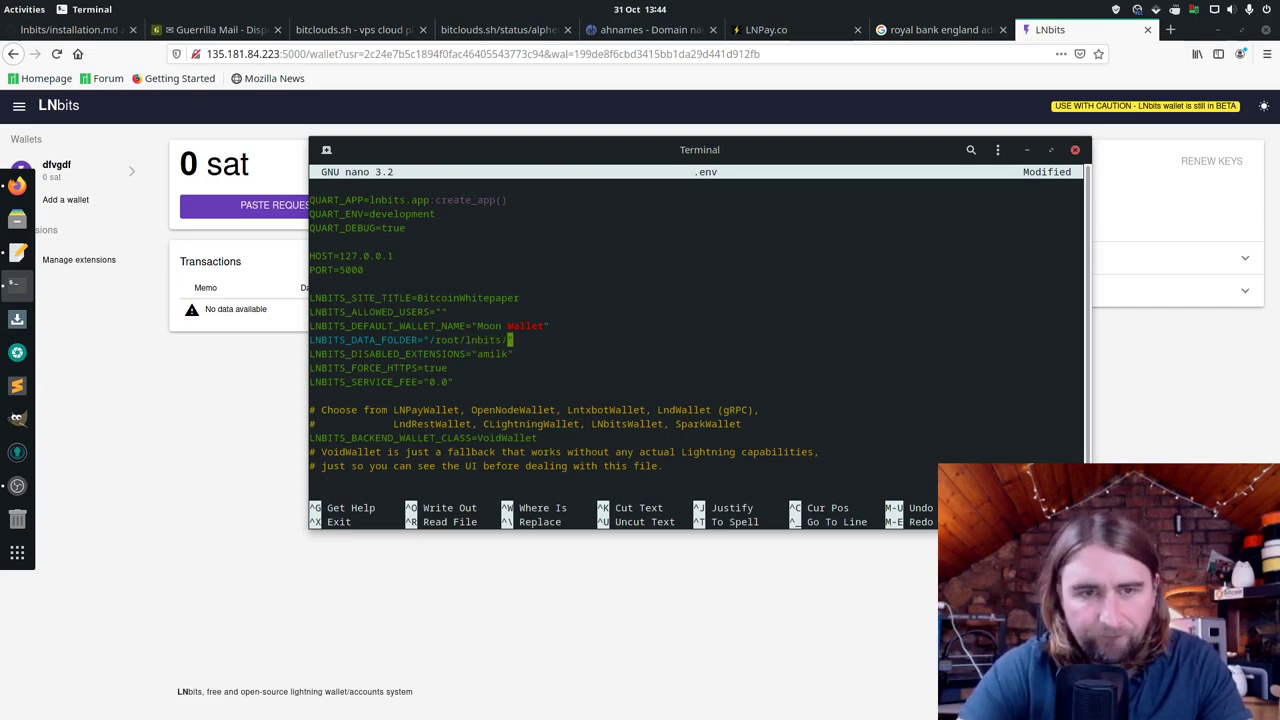
type("/lnbits")
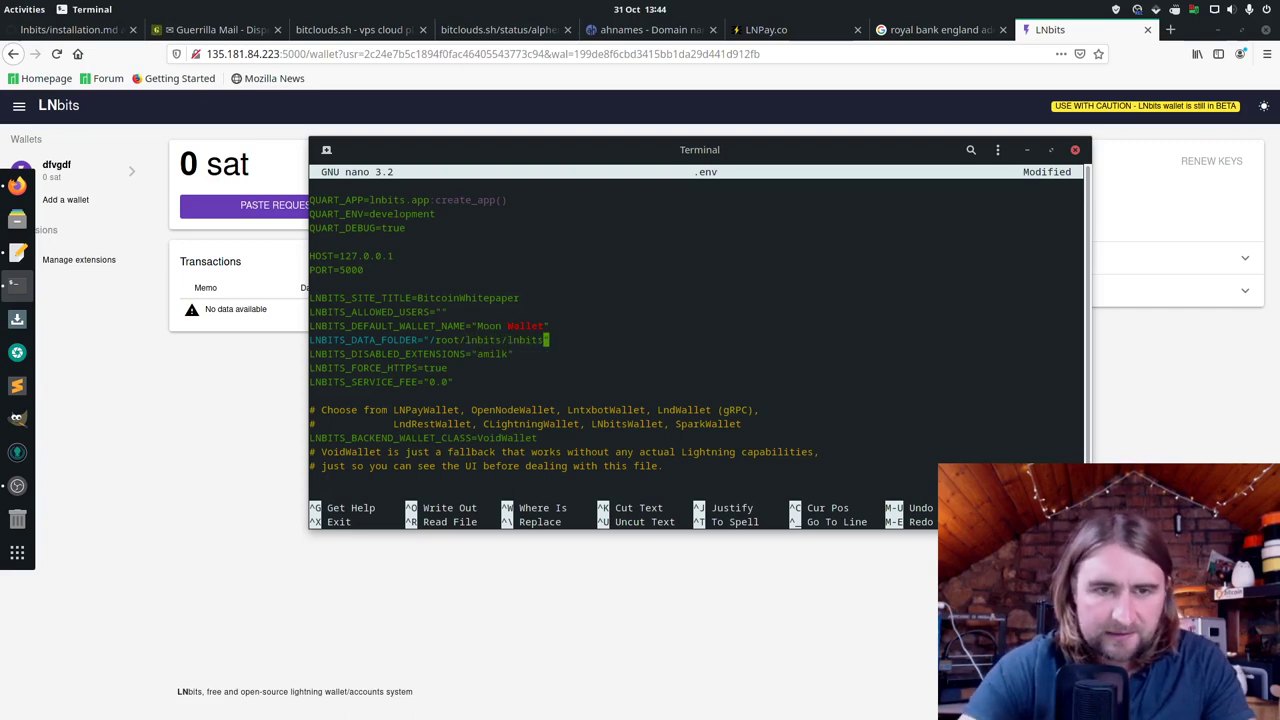
type("/")
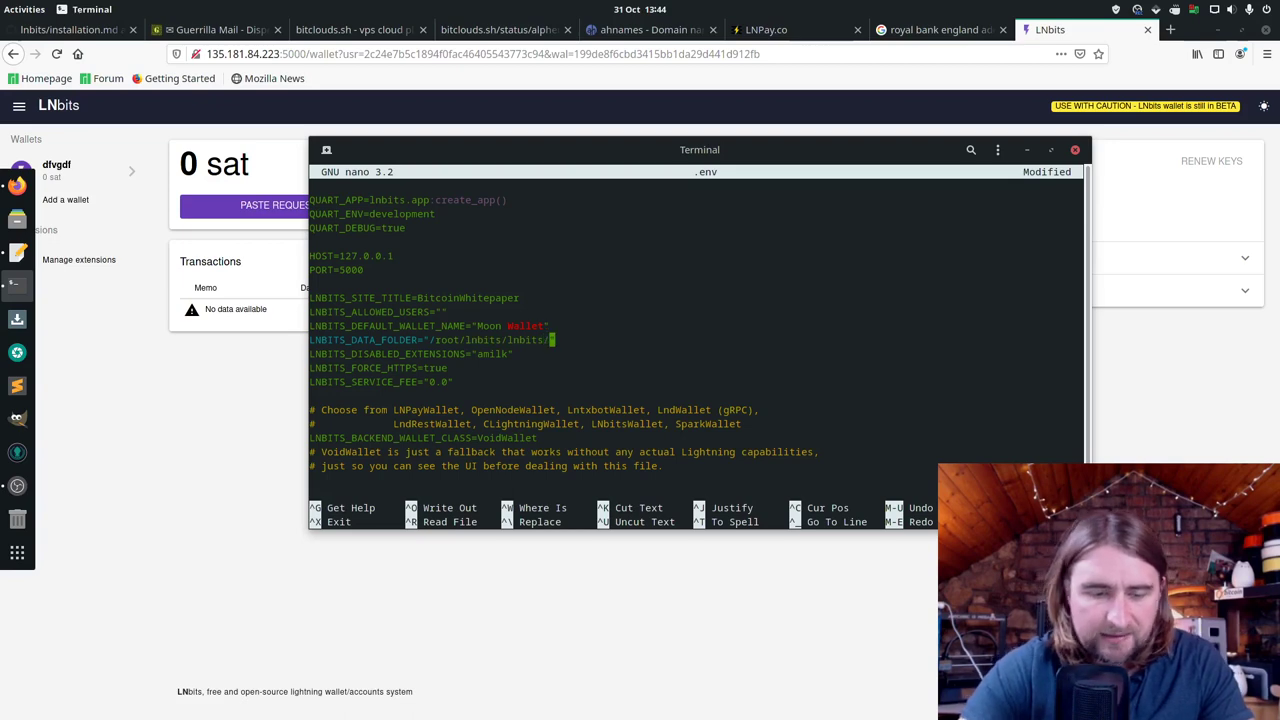
type("data")
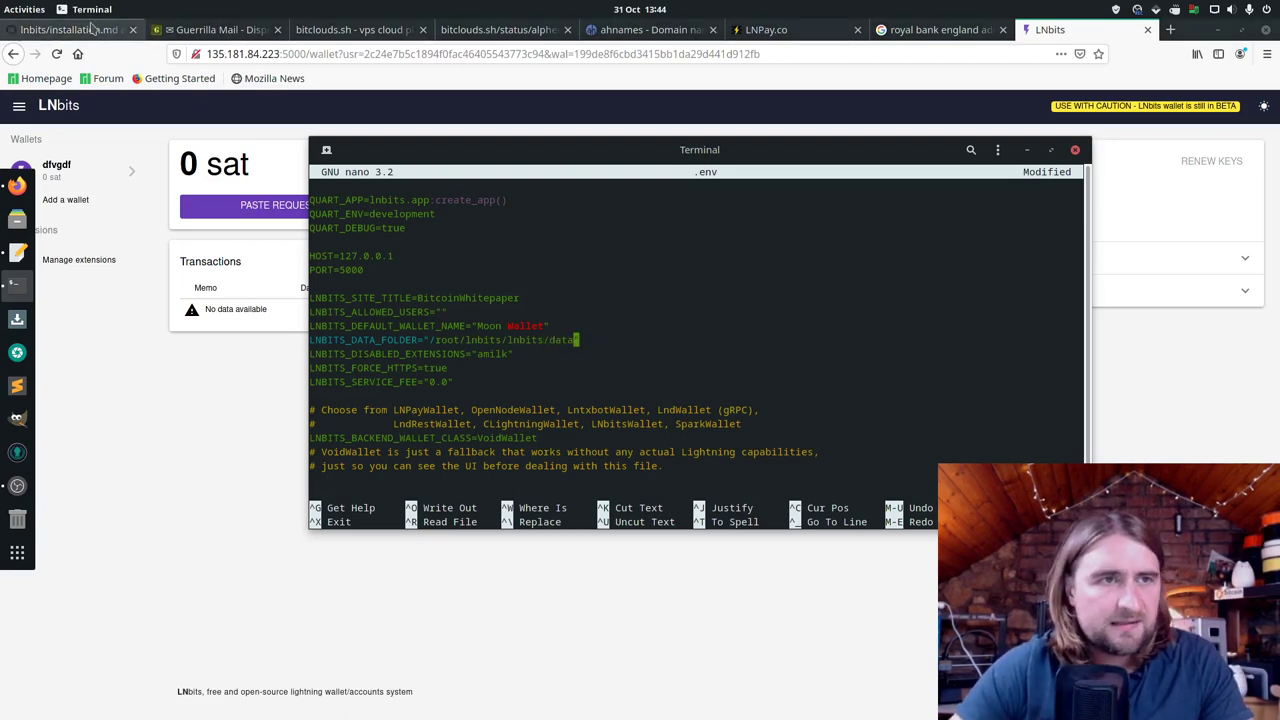
Step: Browse the LNbits GitHub repository into lnbits/data, then return to the .env editor
left_click(90, 28)
scroll(257, 274, "up", 3)
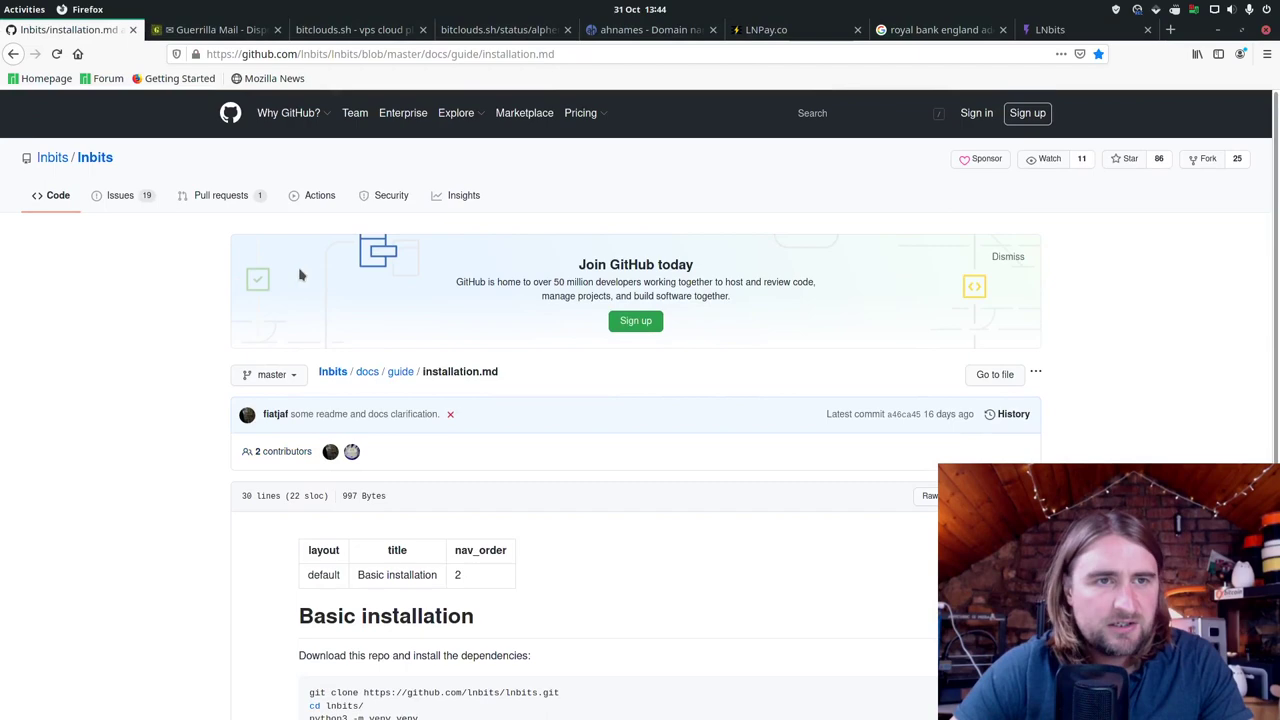
left_click(95, 158)
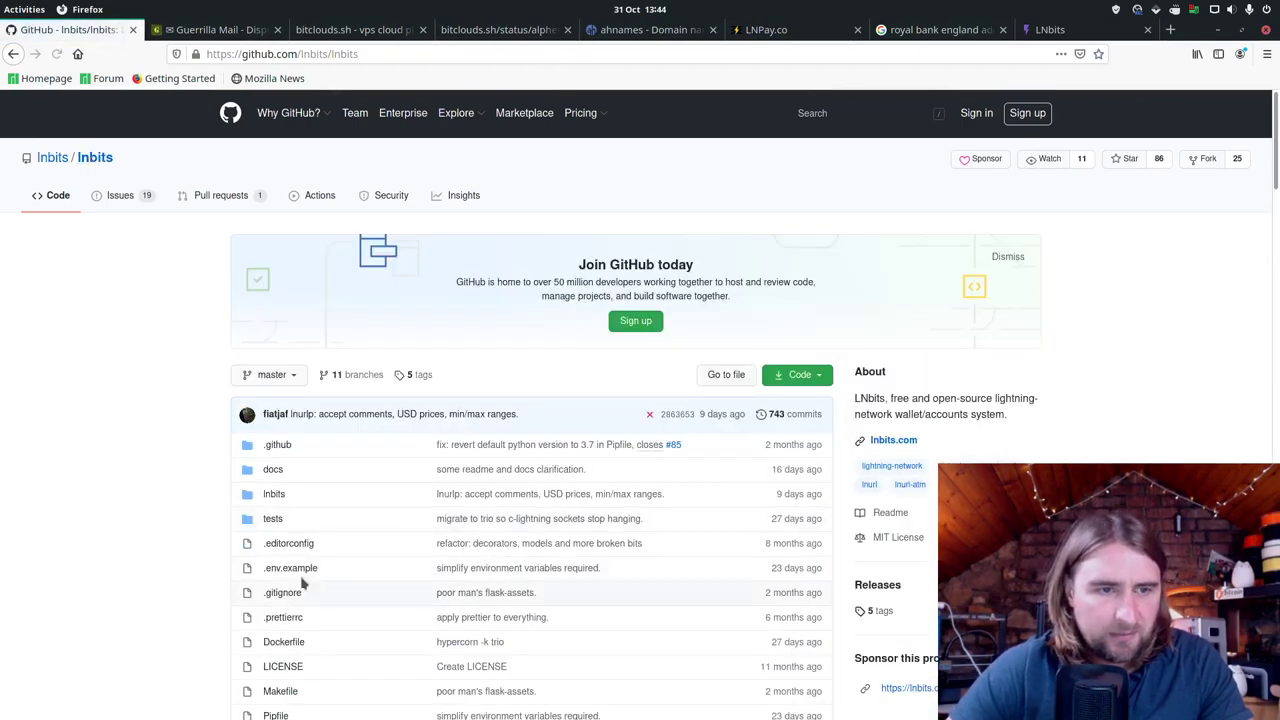
left_click(275, 495)
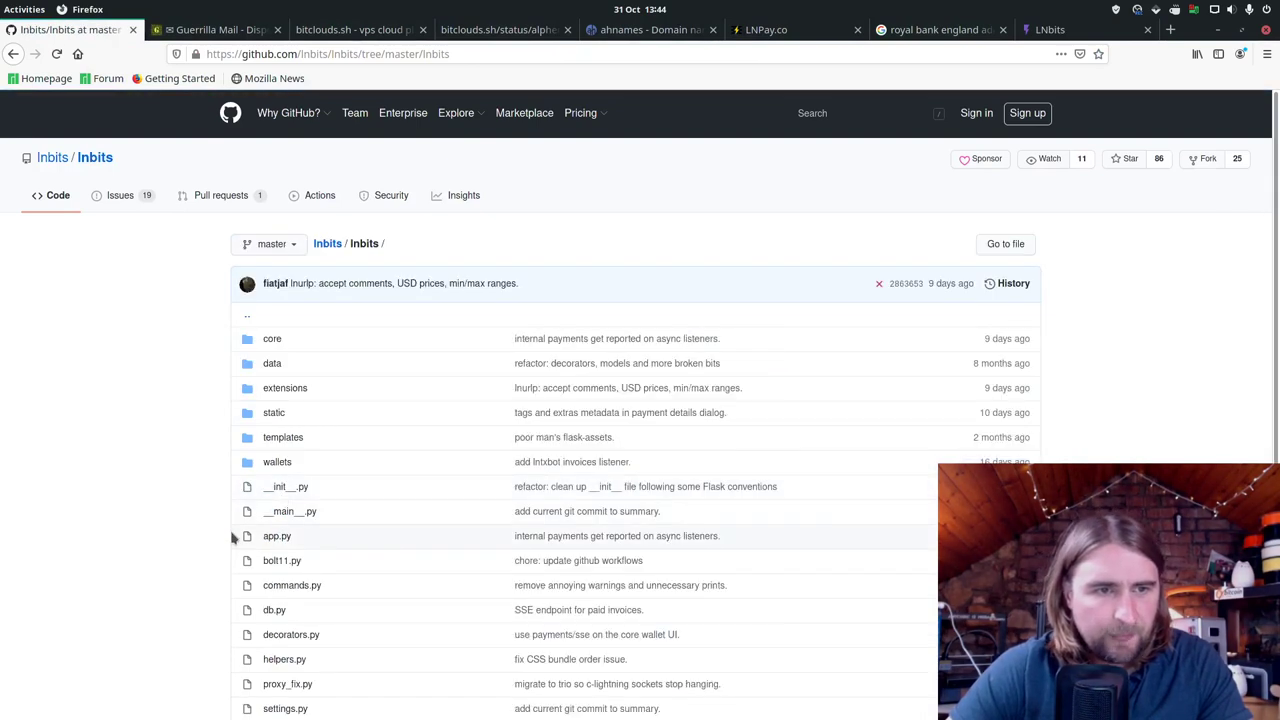
left_click(272, 363)
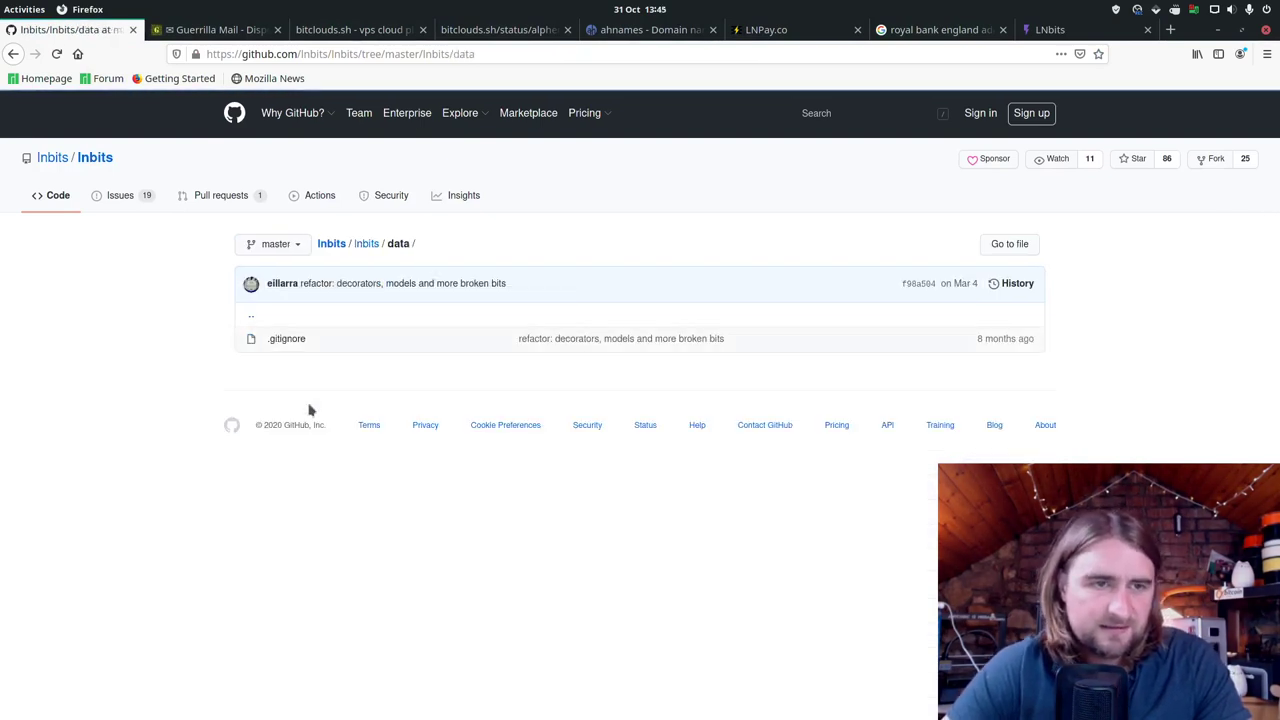
key("alt+Tab")
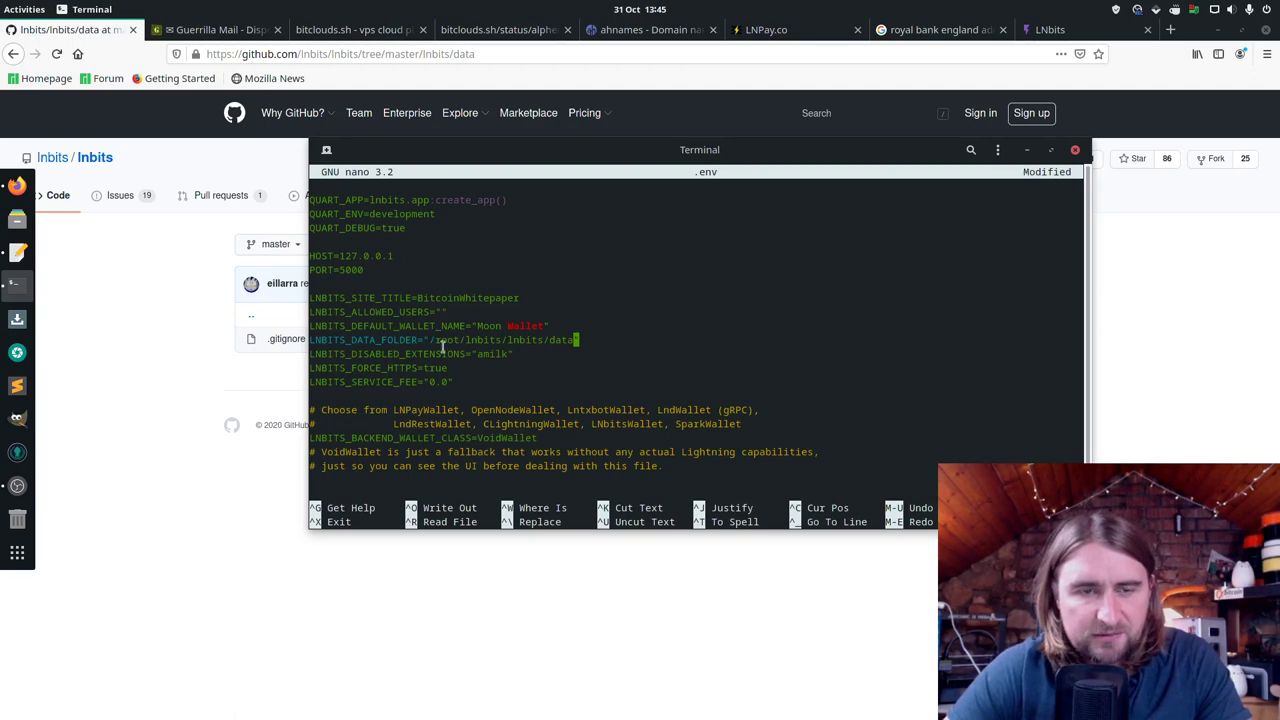
Step: Change LNBITS_BACKEND_WALLET_CLASS from VoidWallet to LNPayWallet
key("Down")
key("Down")
key("Down")
key("Down")
key("Down")
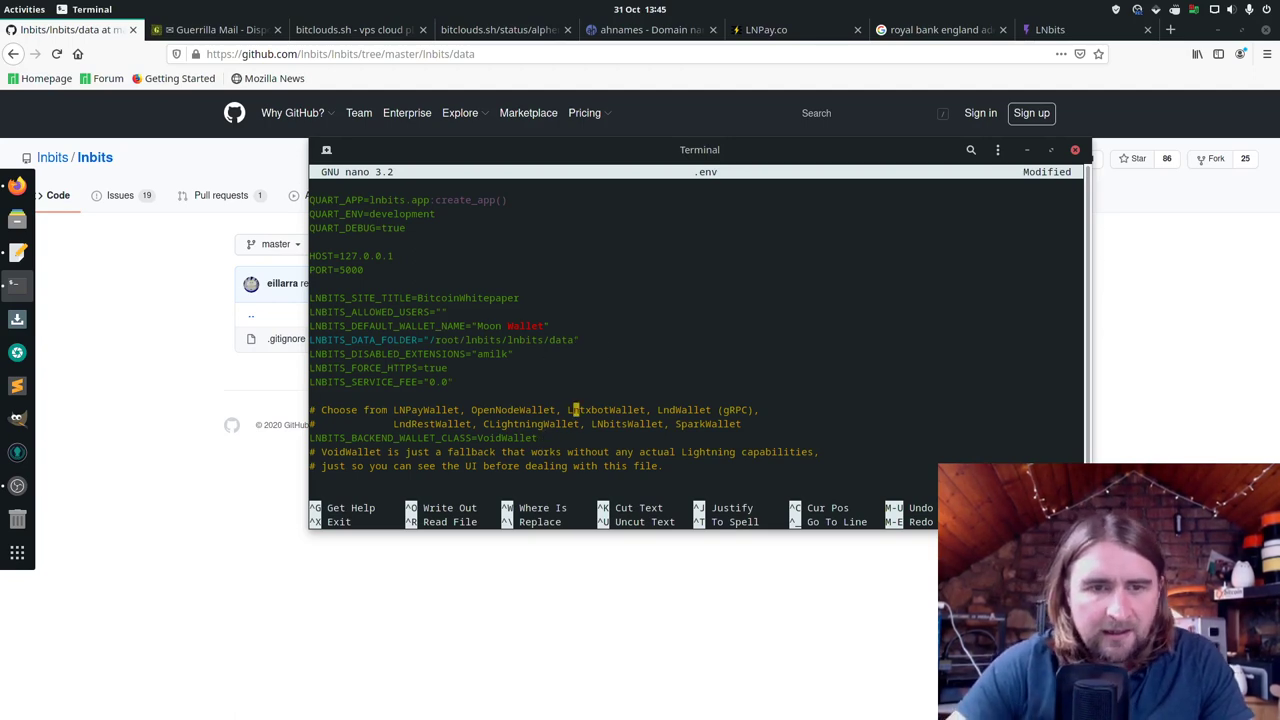
key("Down")
key("Down")
key("BackSpace")
key("BackSpace")
key("BackSpace")
key("BackSpace")
key("BackSpace")
key("BackSpace")
key("BackSpace")
key("BackSpace")
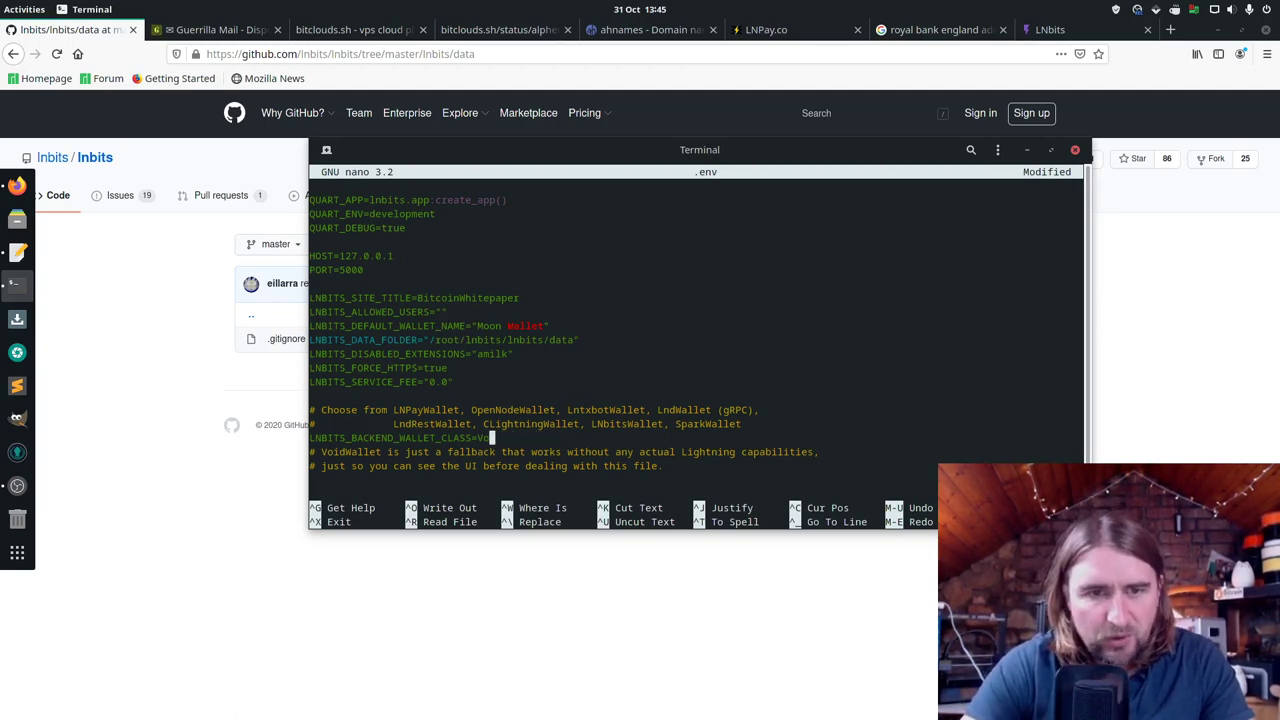
key("BackSpace")
key("BackSpace")
type("LNPa")
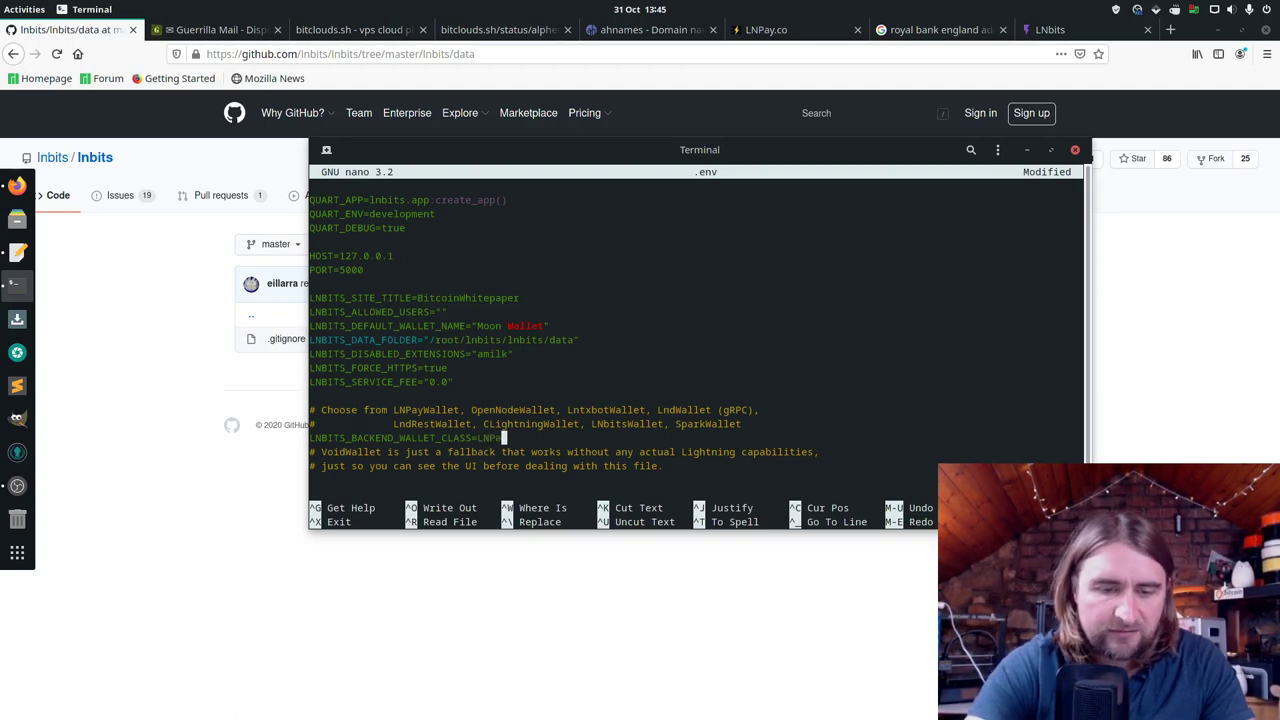
type("y")
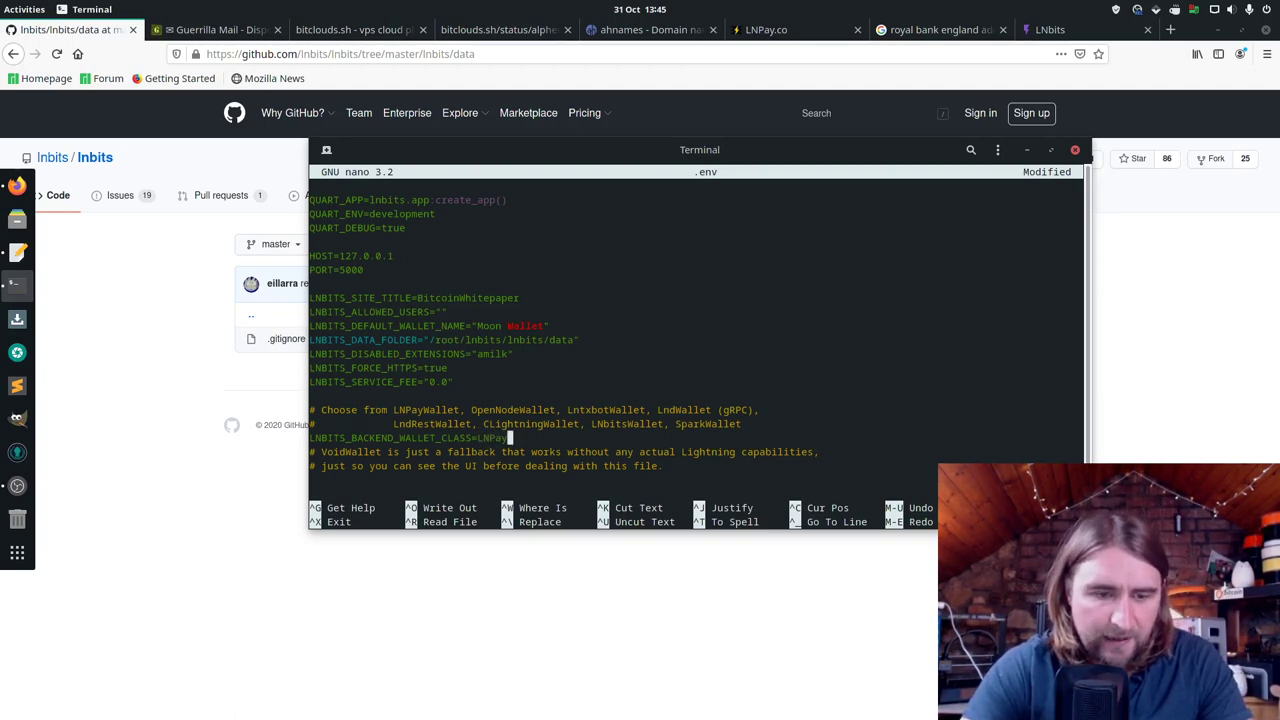
type("W")
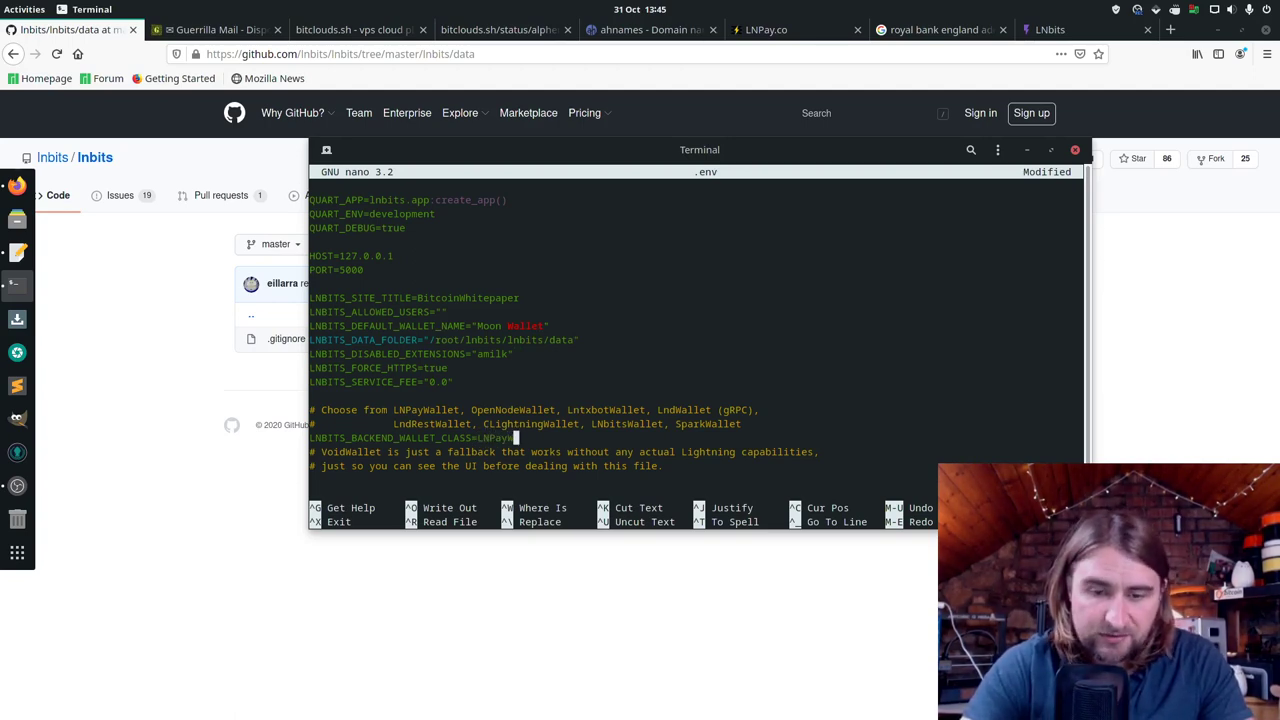
type("allet")
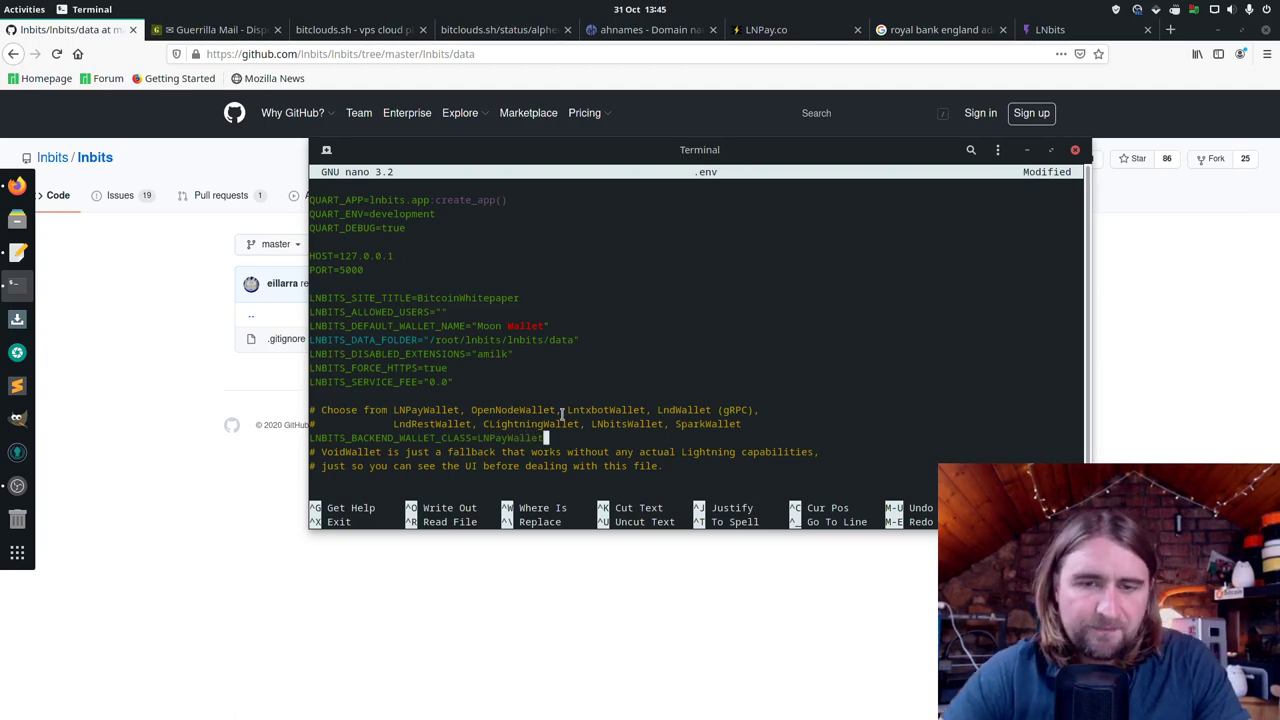
Step: Enlarge the terminal window and scroll down to the LNPayWallet settings block
left_click_drag(311, 525, 237, 598)
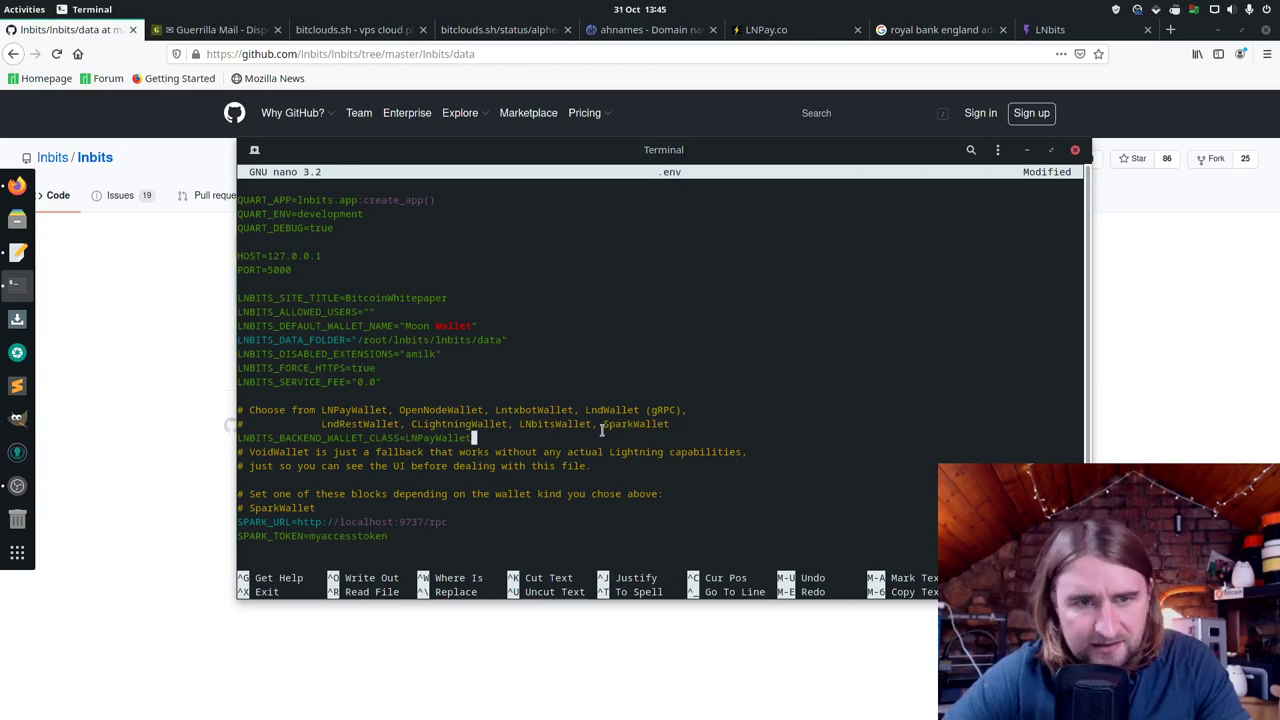
key("Down")
key("Down")
key("Down")
key("Down")
key("Down")
key("Down")
key("Down")
key("Down")
key("Down")
key("Down")
key("Down")
key("Down")
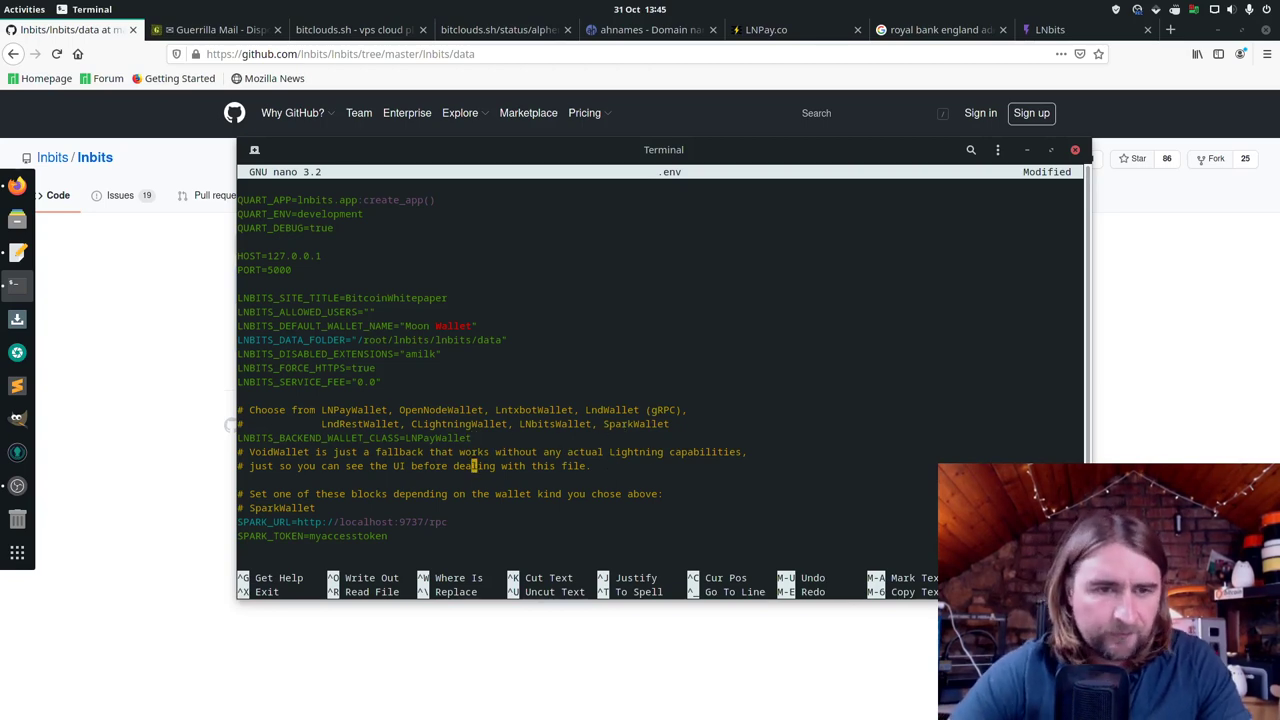
key("Down")
key("Down")
key("Down")
key("Down")
key("Down")
key("Down")
key("Down")
key("Down")
key("Down")
key("Down")
key("Down")
key("Down")
key("Down")
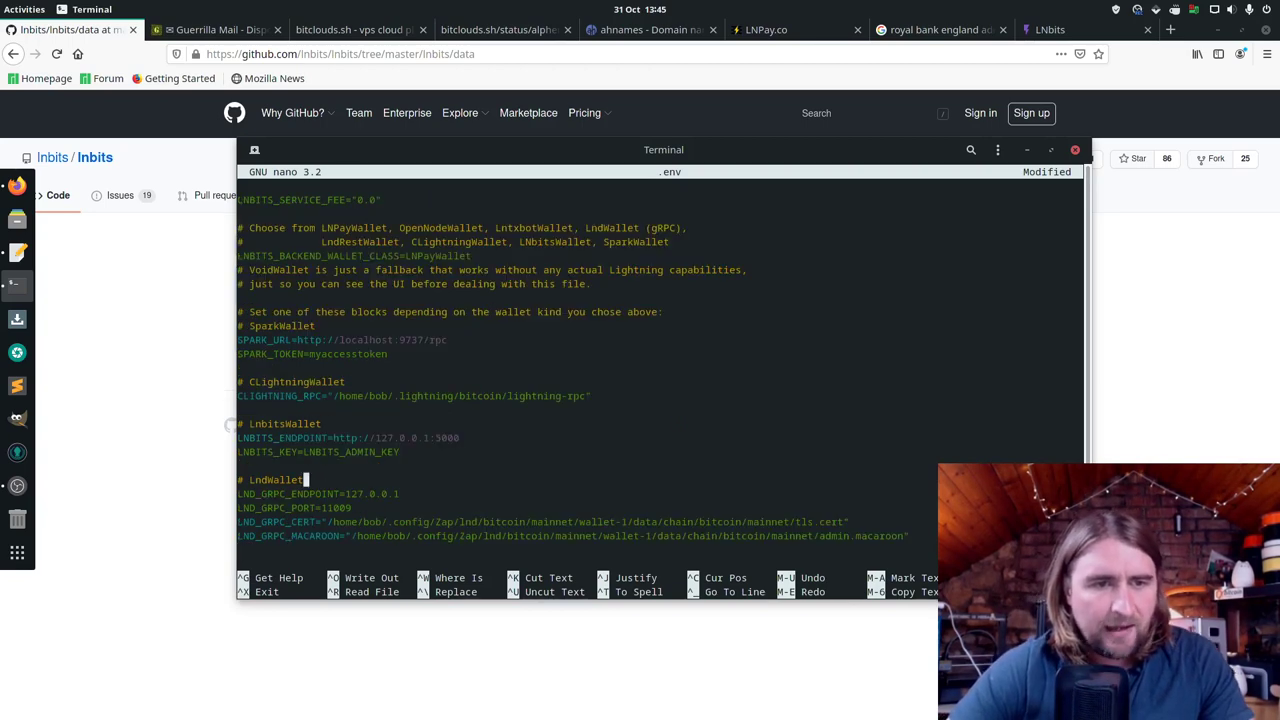
key("Down")
key("Down")
key("Down")
key("Down")
key("Down")
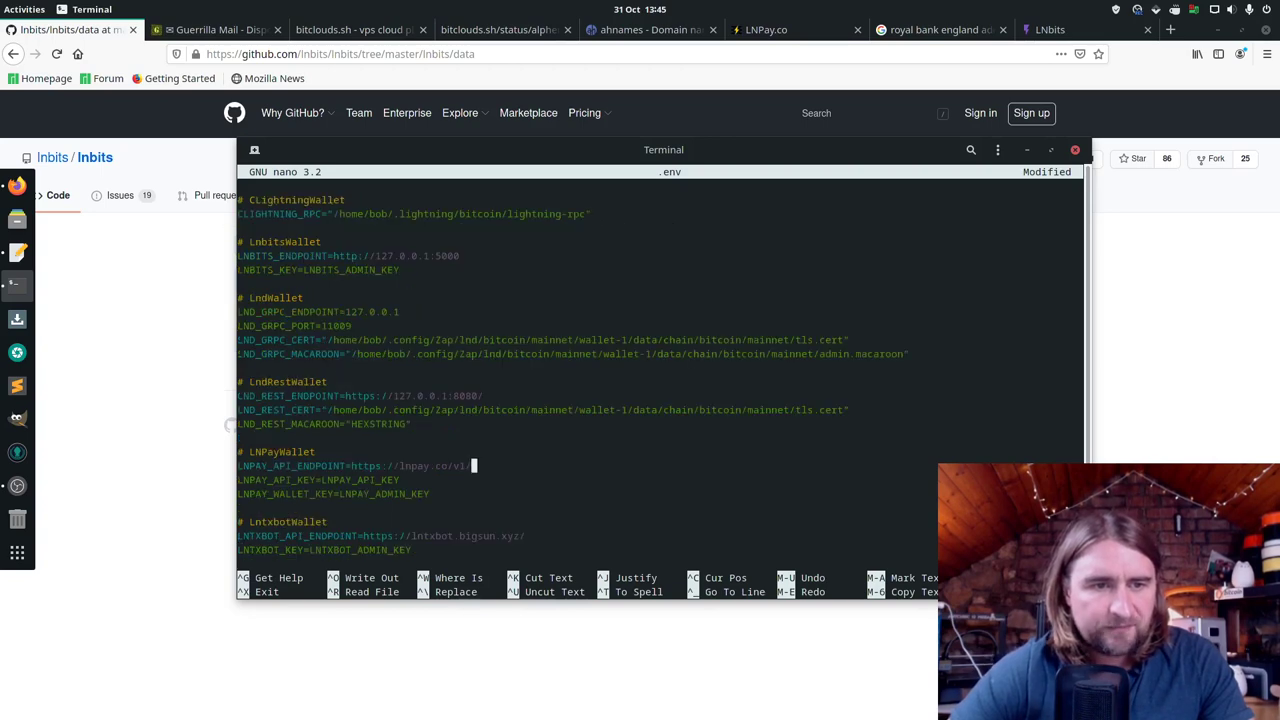
Step: Open the LNPay.co signup page and copy the disposable email address
left_click(822, 28)
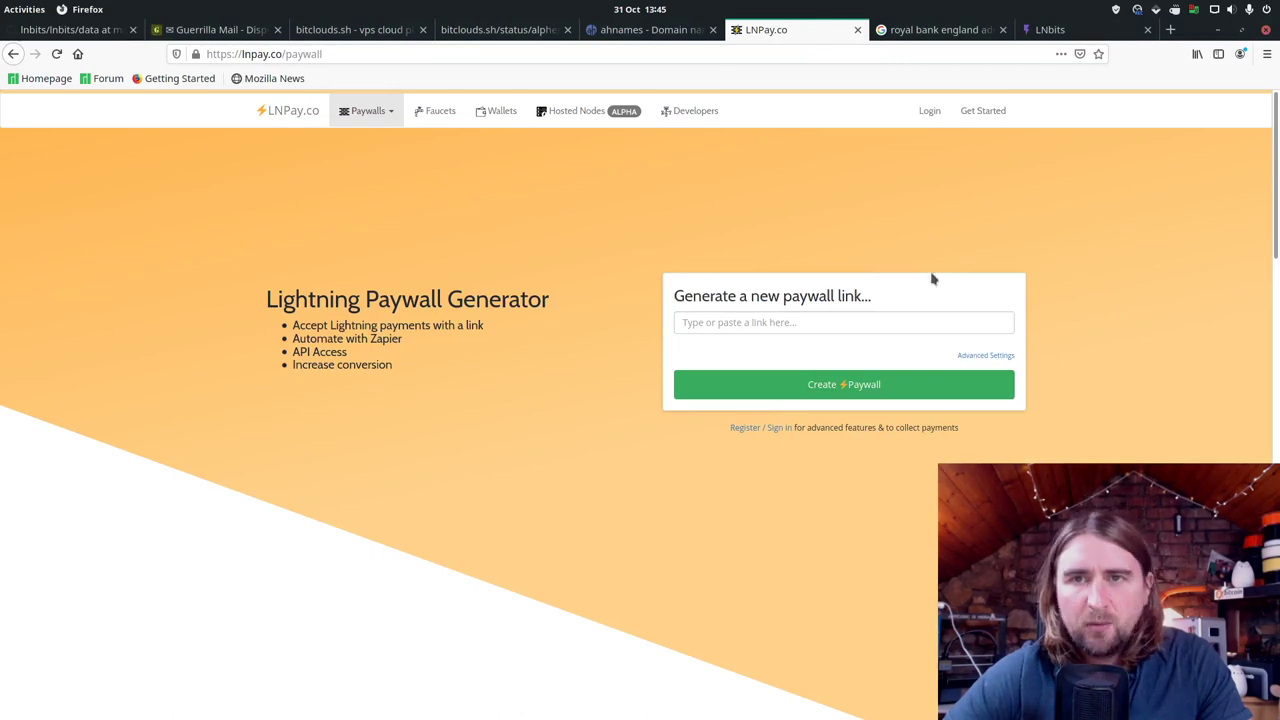
left_click(772, 432)
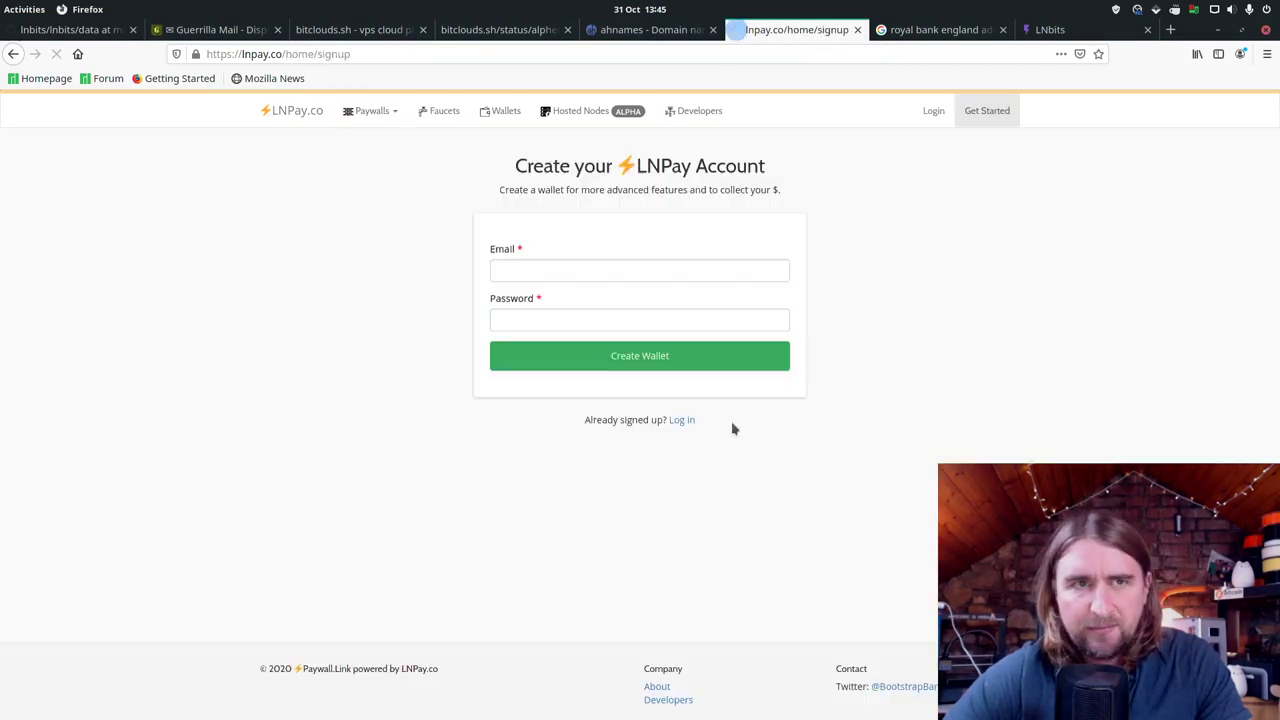
left_click(243, 28)
left_click(560, 354)
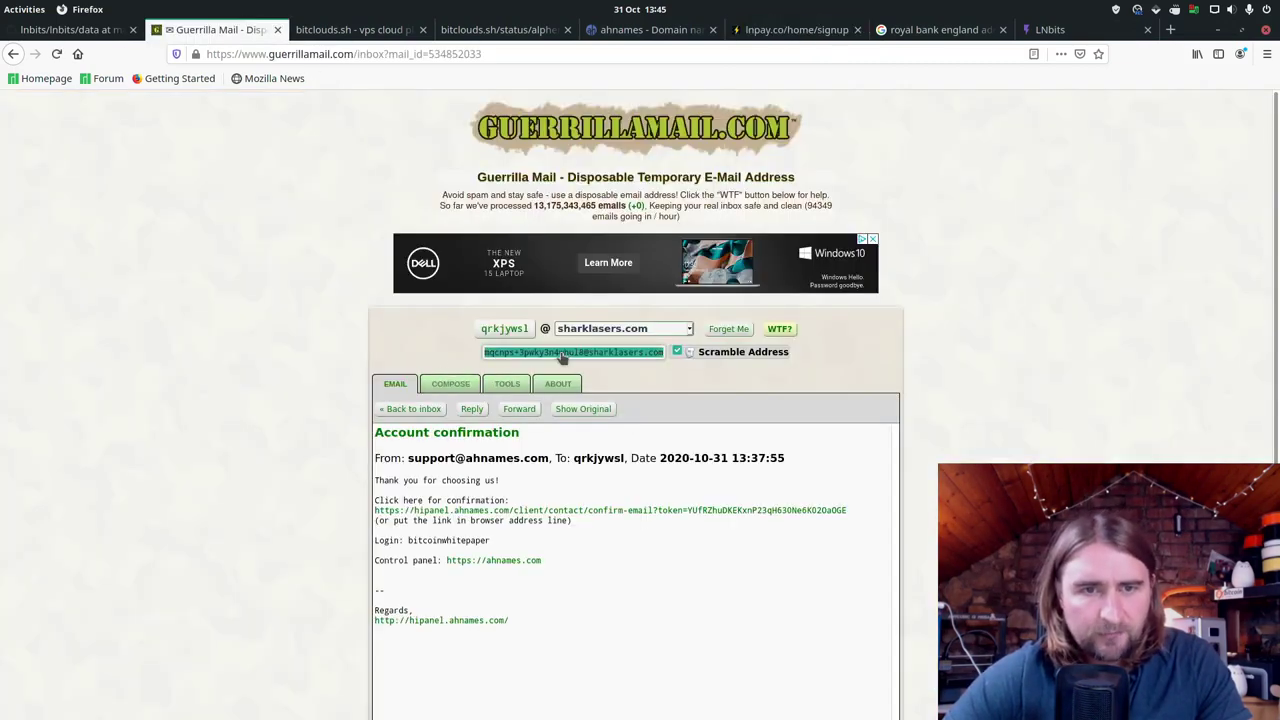
right_click(560, 354)
left_click(595, 364)
Step: Register an LNPay account with the disposable address and a password, declining to save the login
left_click(790, 29)
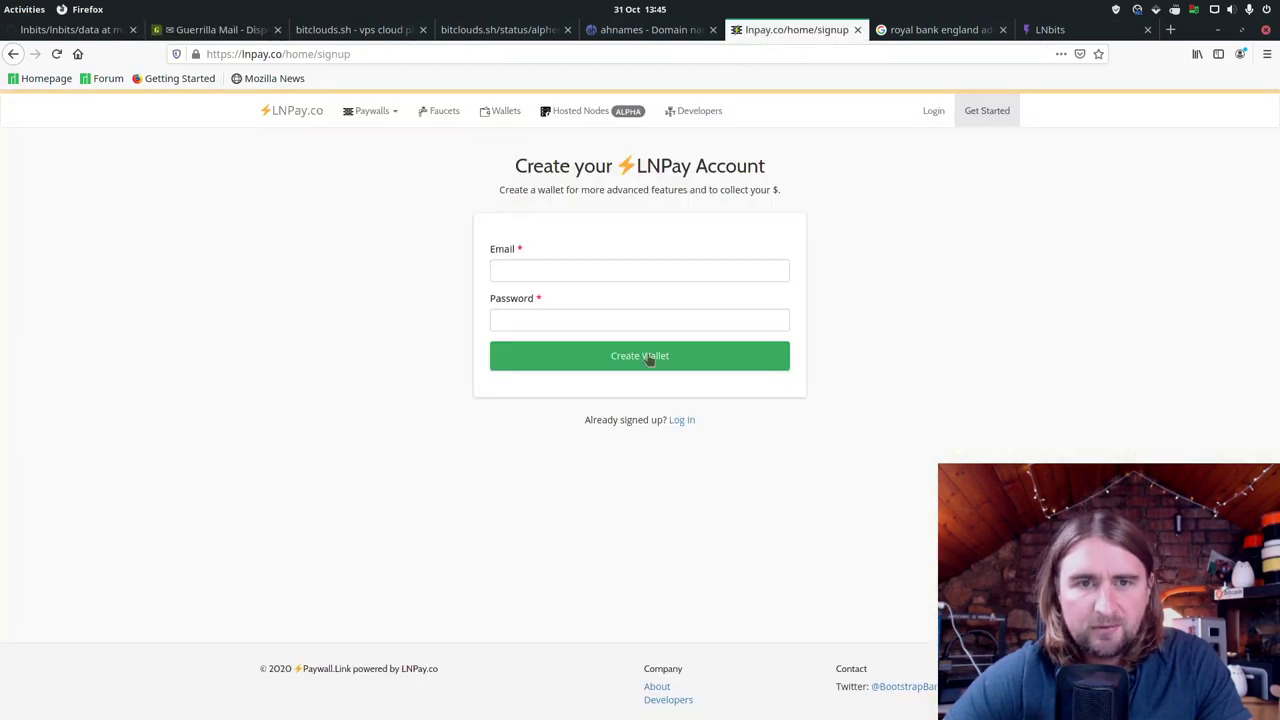
right_click(653, 278)
left_click(690, 373)
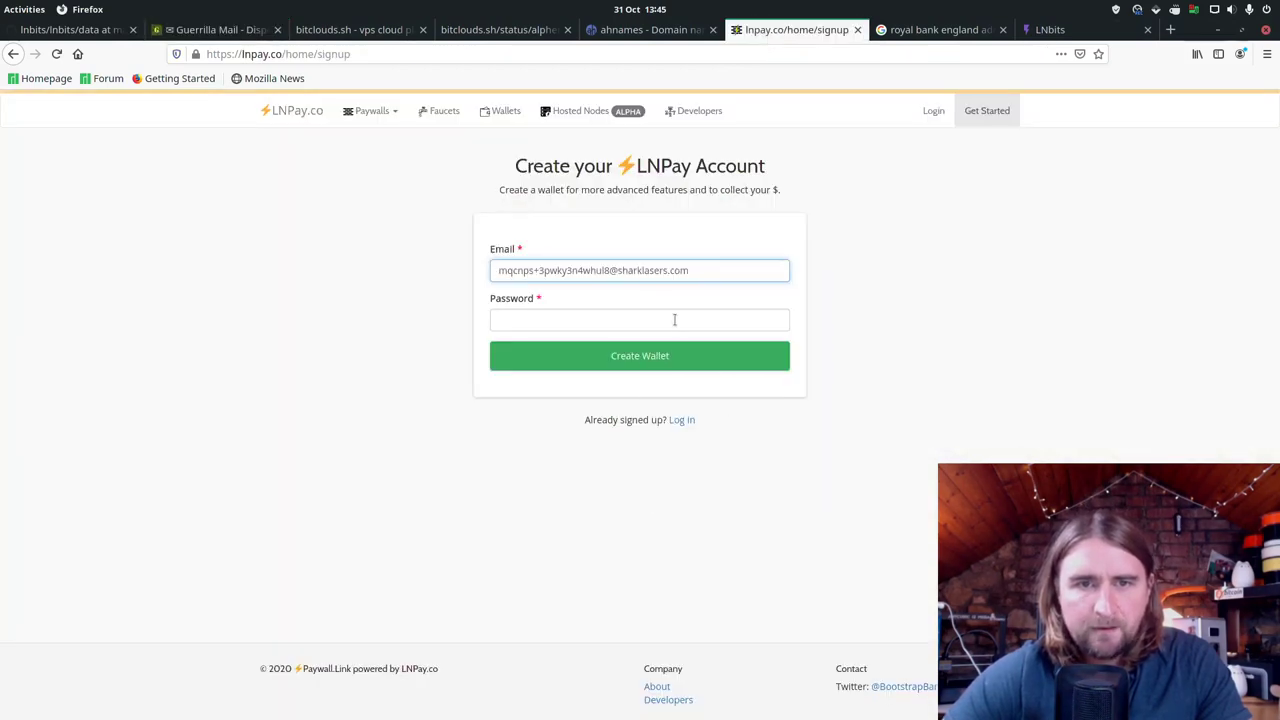
left_click(674, 320)
type("•••")
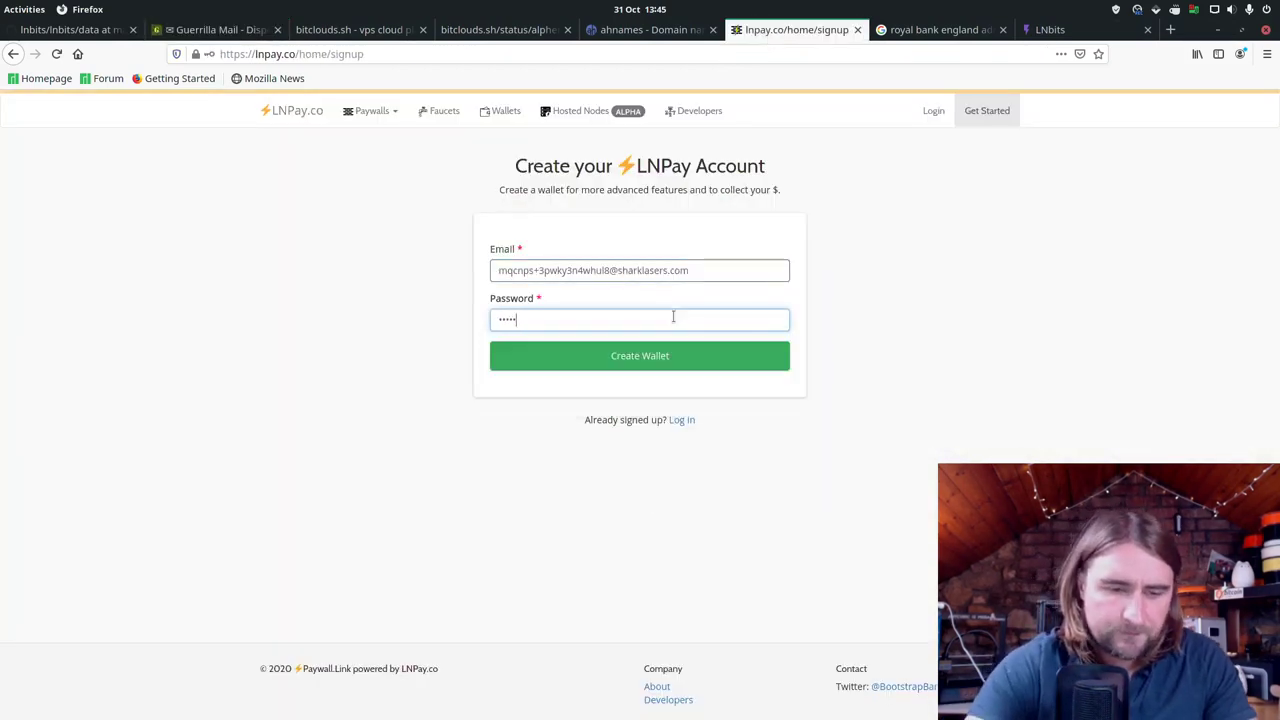
type("•")
key("Return")
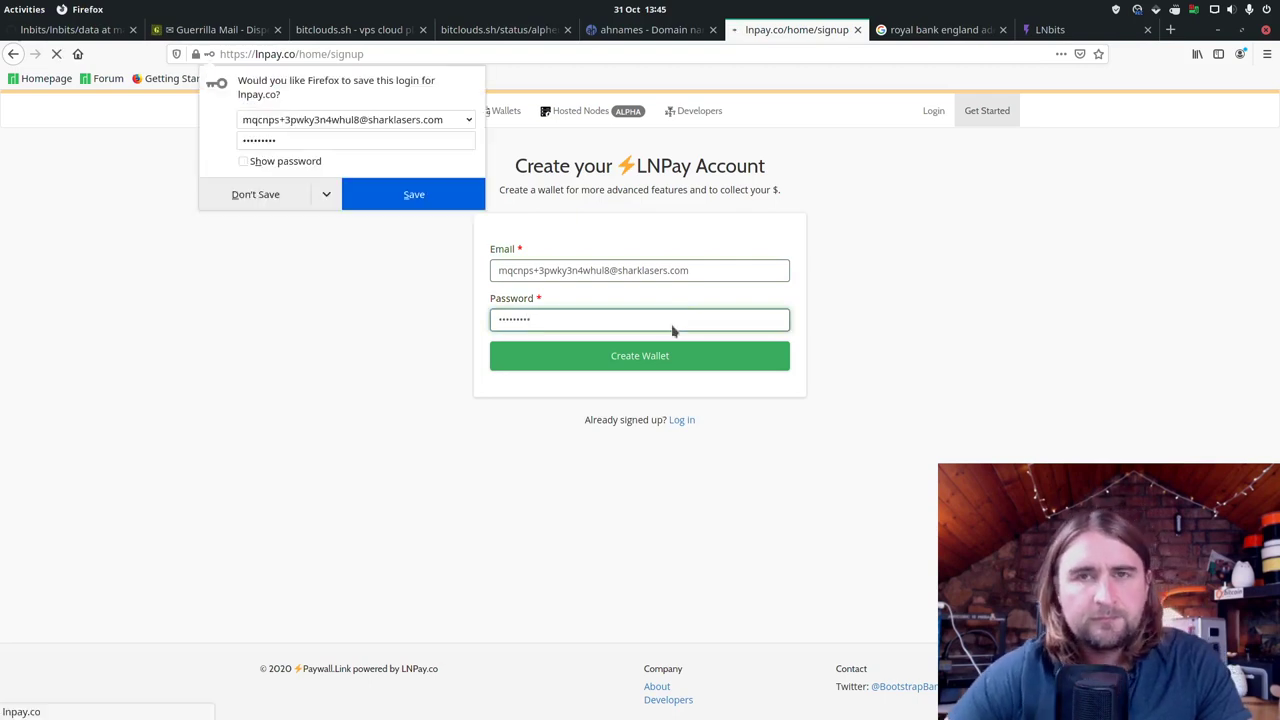
left_click(285, 200)
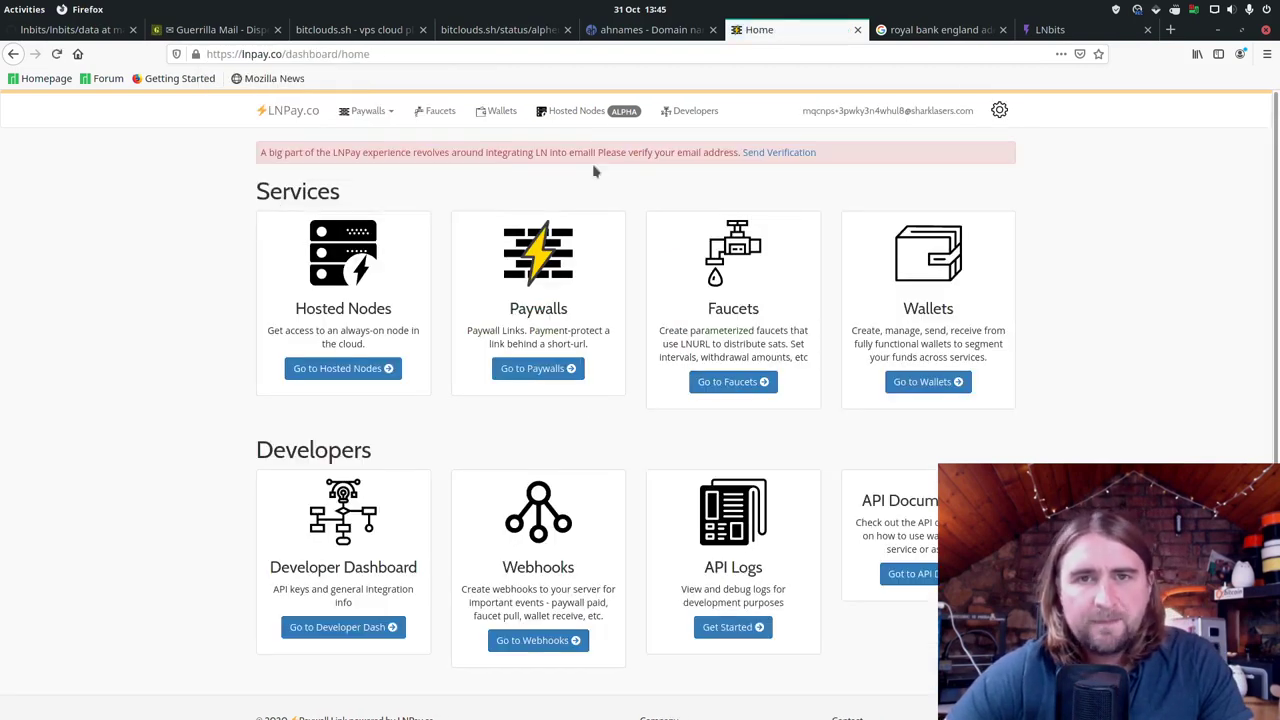
Step: Copy the secret API key from the Developers dashboard into LNPAY_API_KEY in .env
left_click(695, 112)
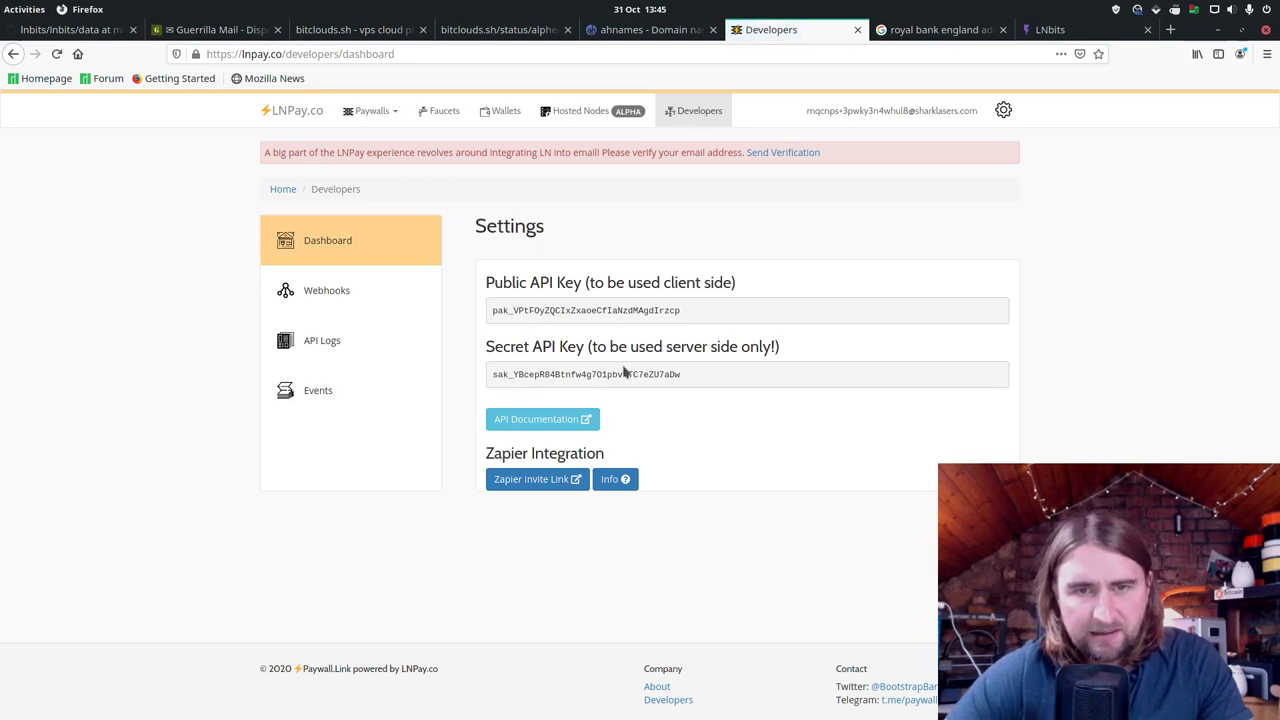
double_click(620, 377)
right_click(620, 377)
left_click(650, 390)
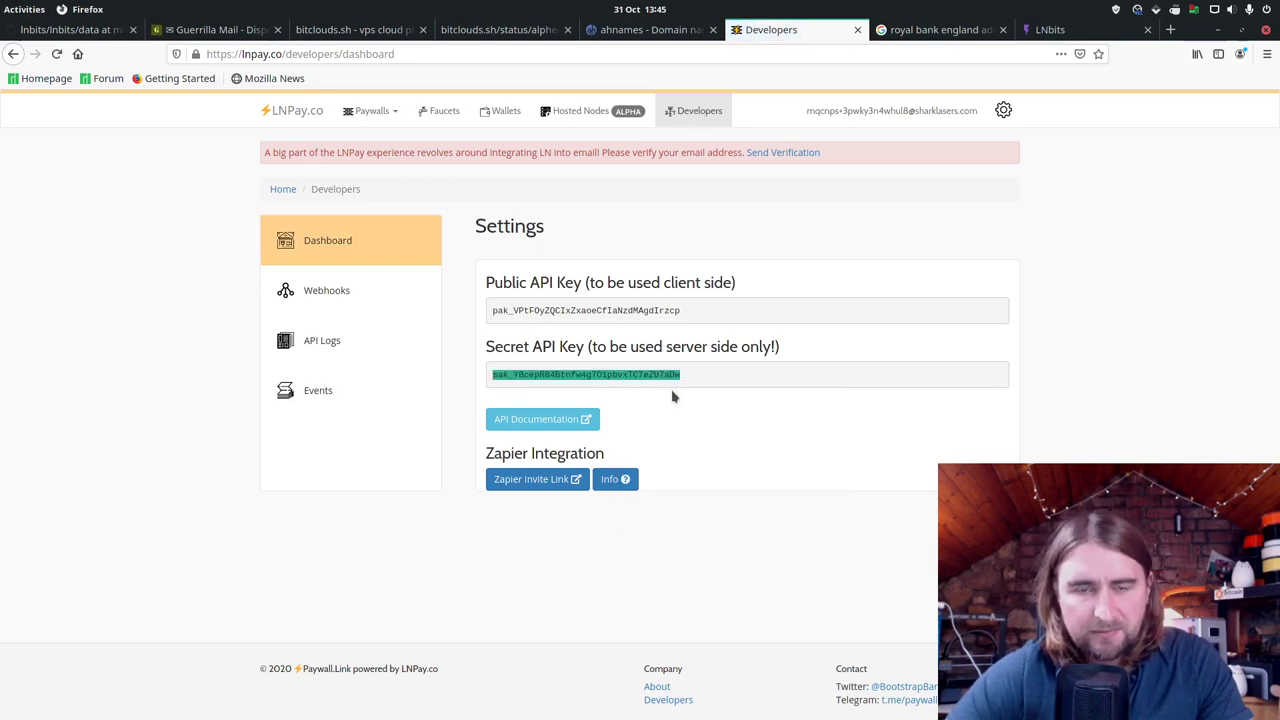
key("alt+Tab")
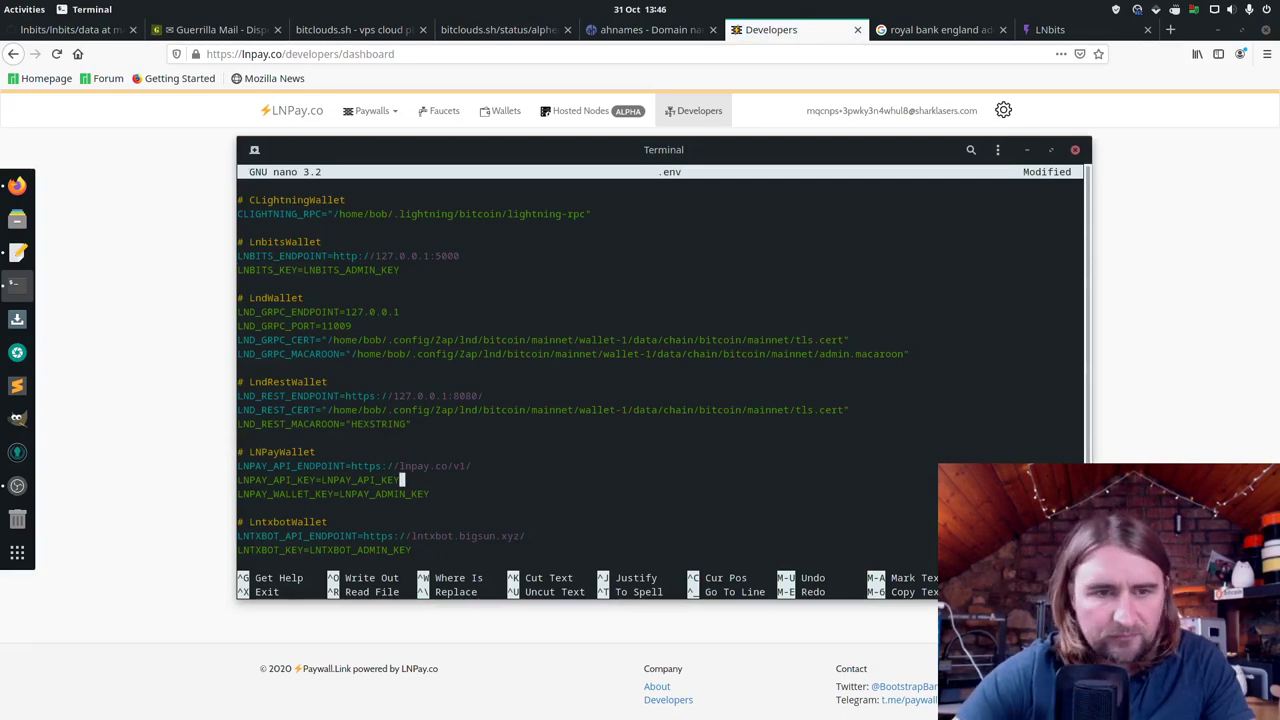
key("BackSpace")
key("BackSpace")
key("BackSpace")
key("BackSpace")
key("BackSpace")
key("BackSpace")
key("BackSpace")
key("BackSpace")
key("BackSpace")
key("BackSpace")
key("BackSpace")
key("BackSpace")
key("BackSpace")
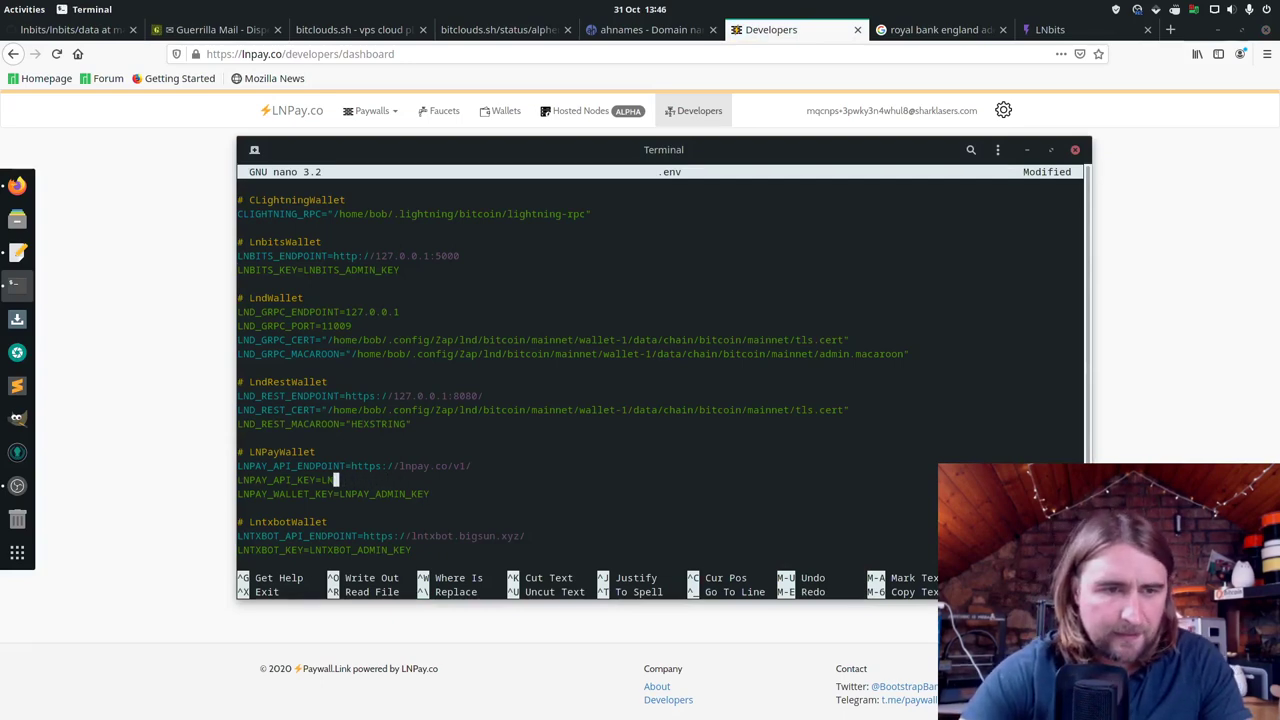
key("ctrl+shift+v")
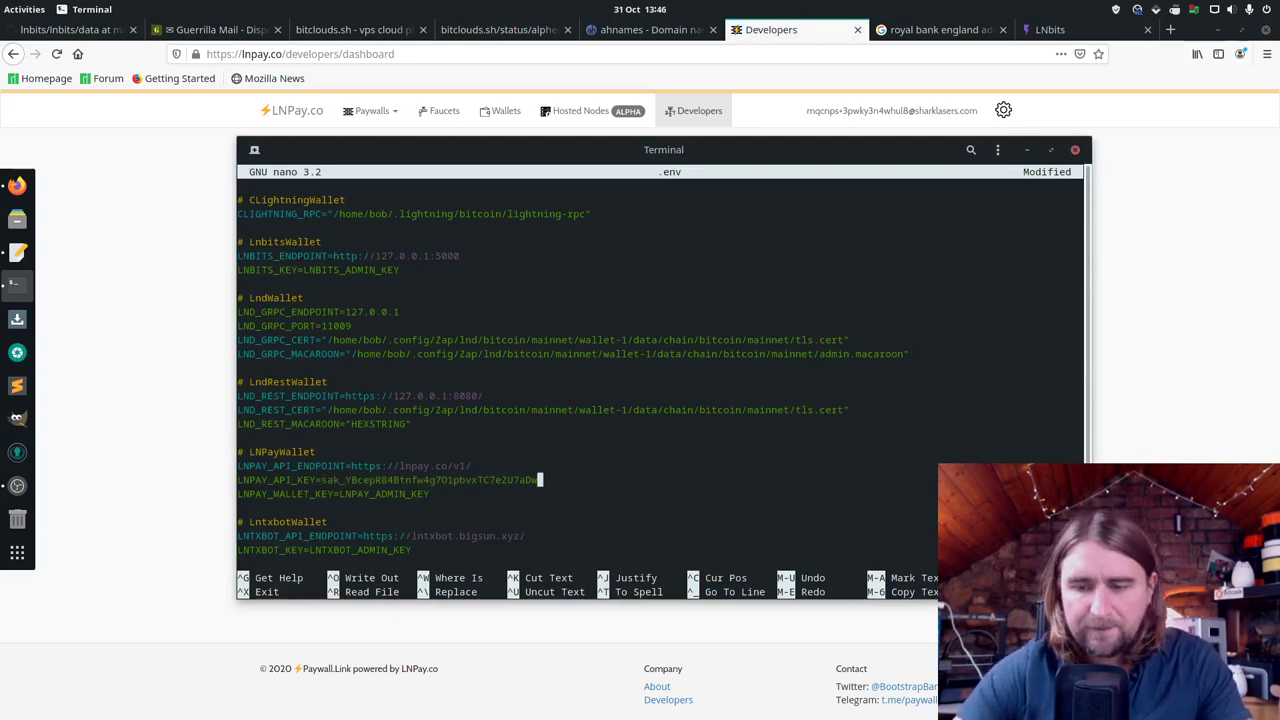
key("Down")
key("alt+Tab")
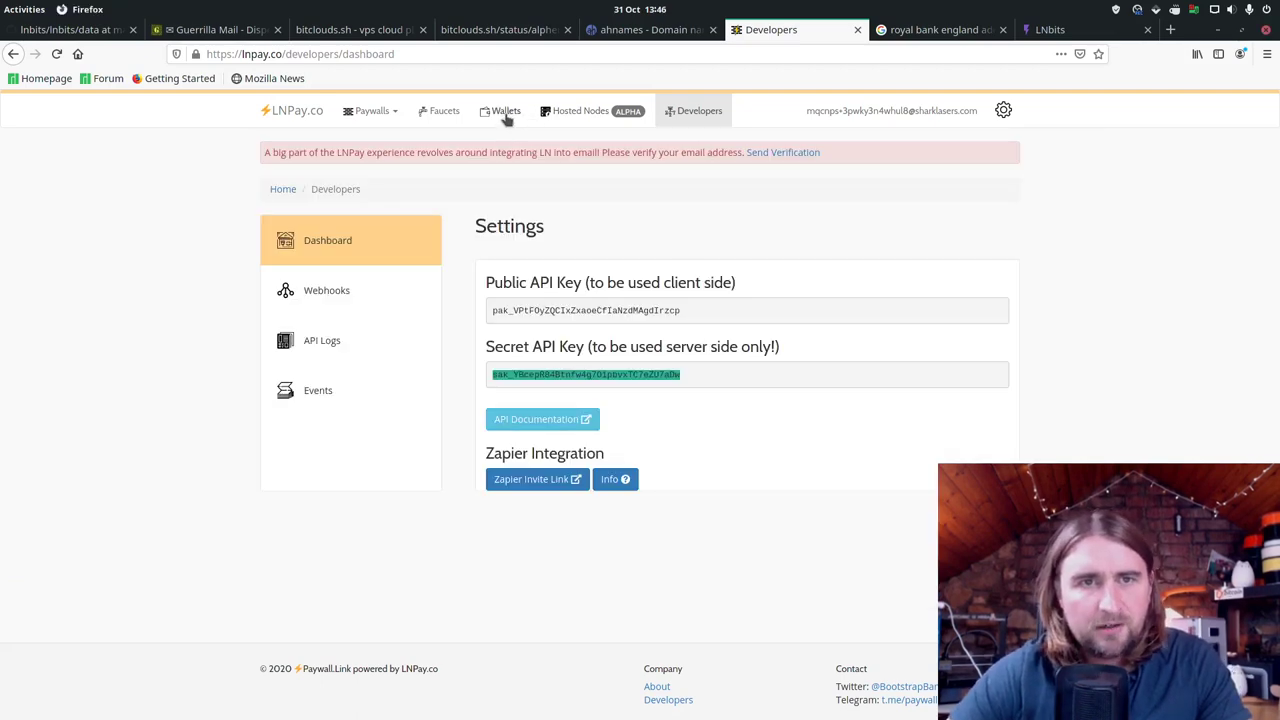
key("alt+Tab")
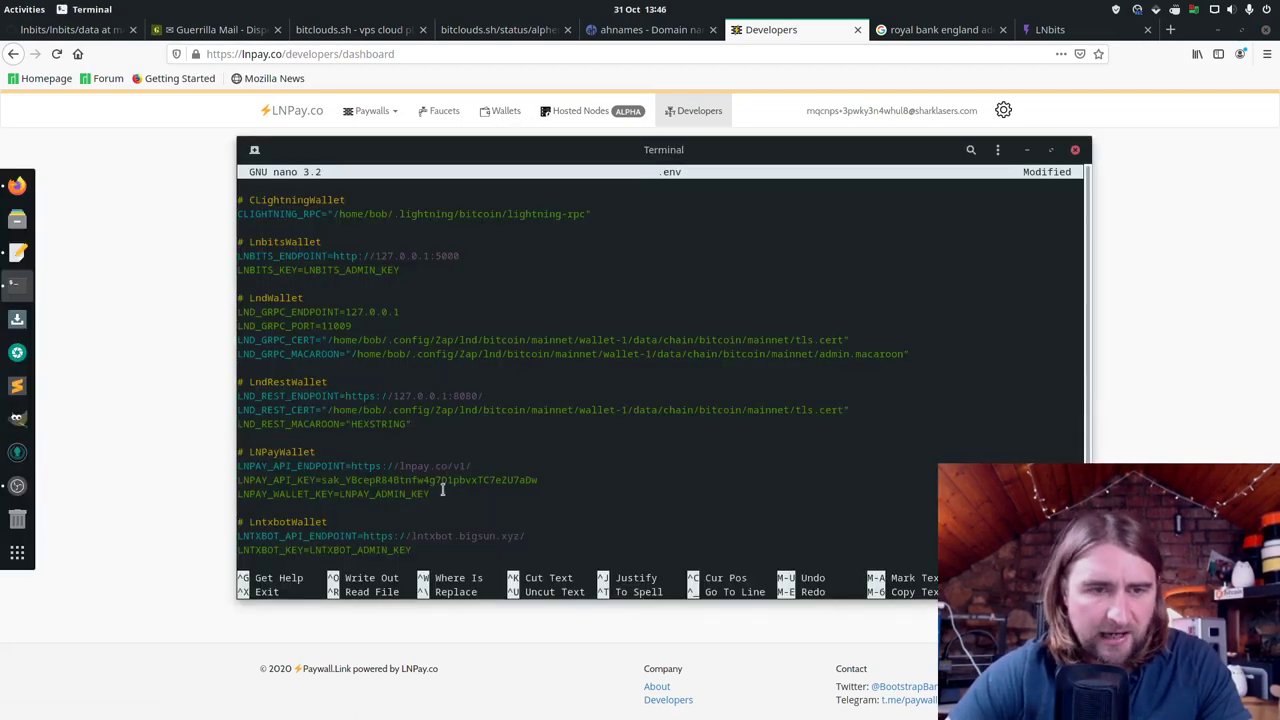
Step: Create a new LNPay wallet with the internal label dsfvgdf
key("alt+Tab")
left_click(500, 110)
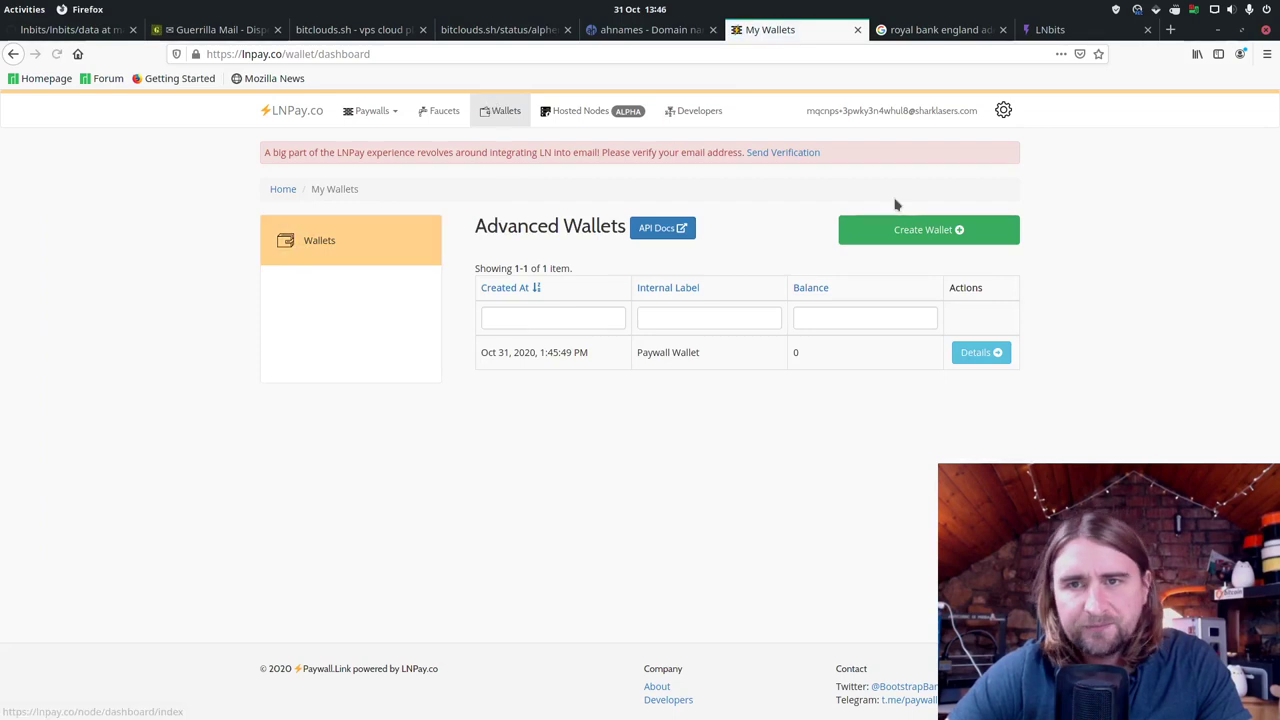
left_click(917, 232)
left_click(590, 292)
type("dsfvgdf")
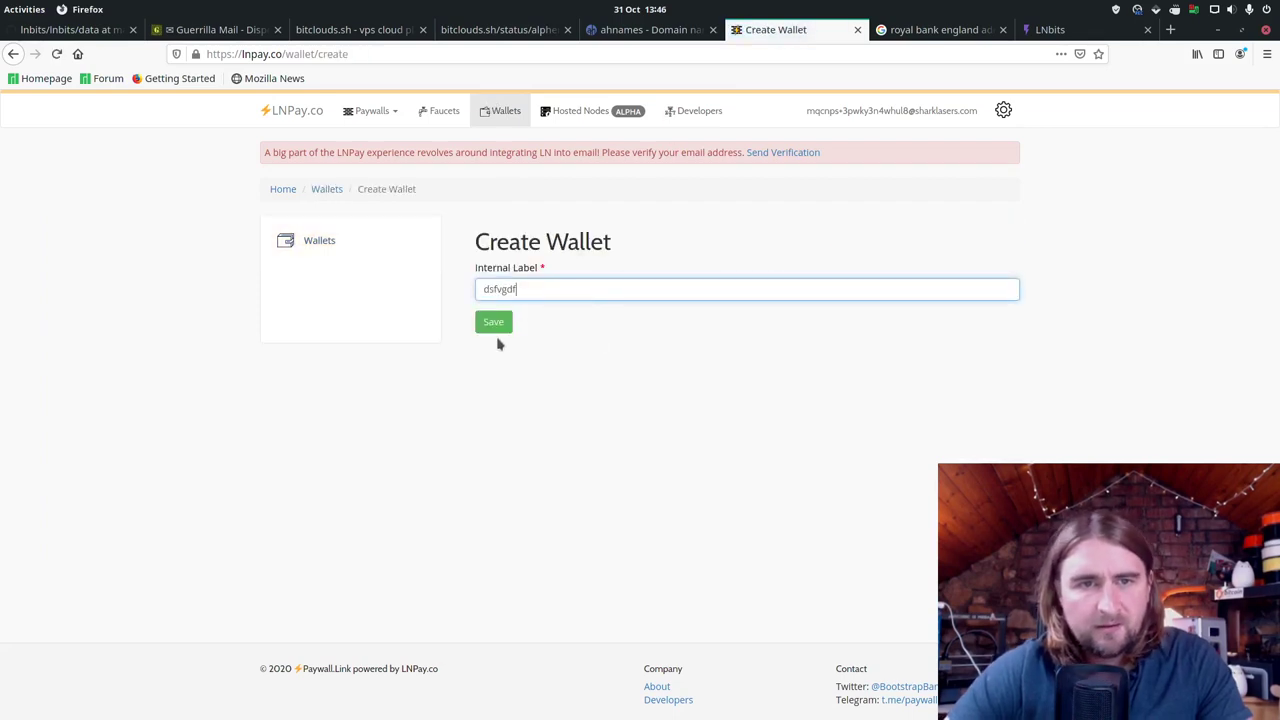
left_click(508, 324)
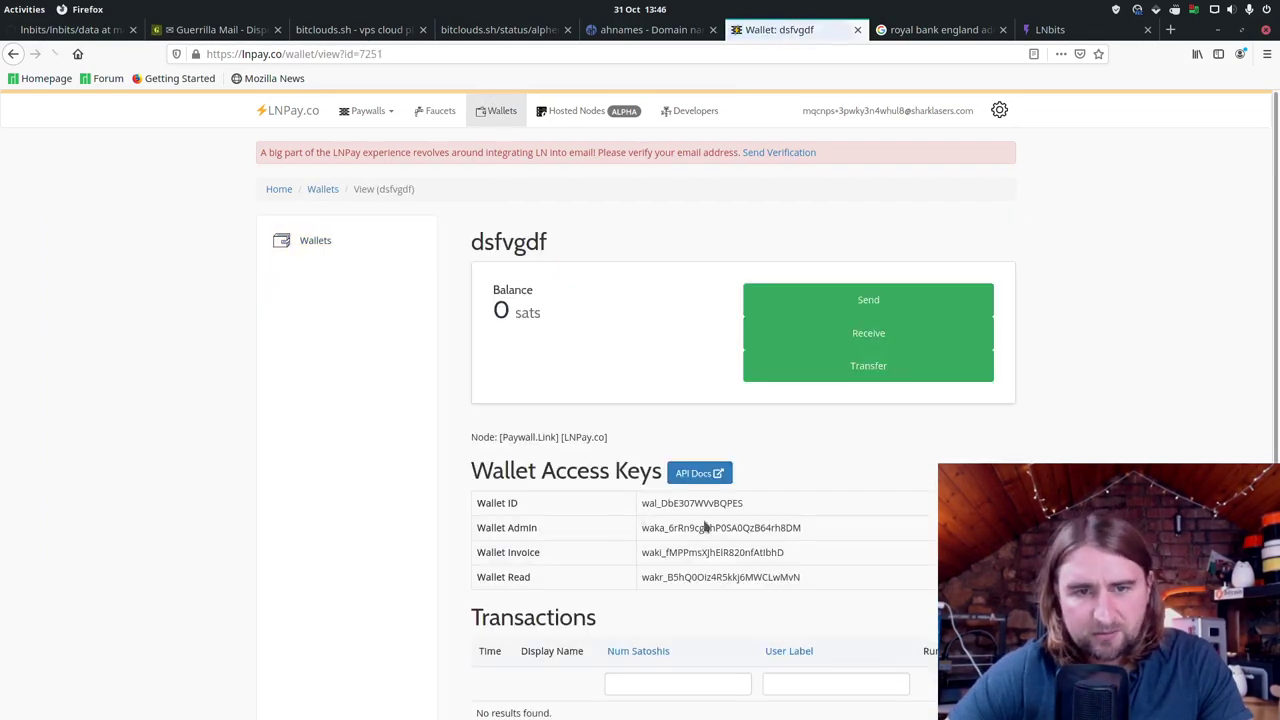
Step: Copy the dsfvgdf wallet's Wallet Admin key
double_click(716, 527)
right_click(718, 524)
left_click(748, 535)
key("alt+Tab")
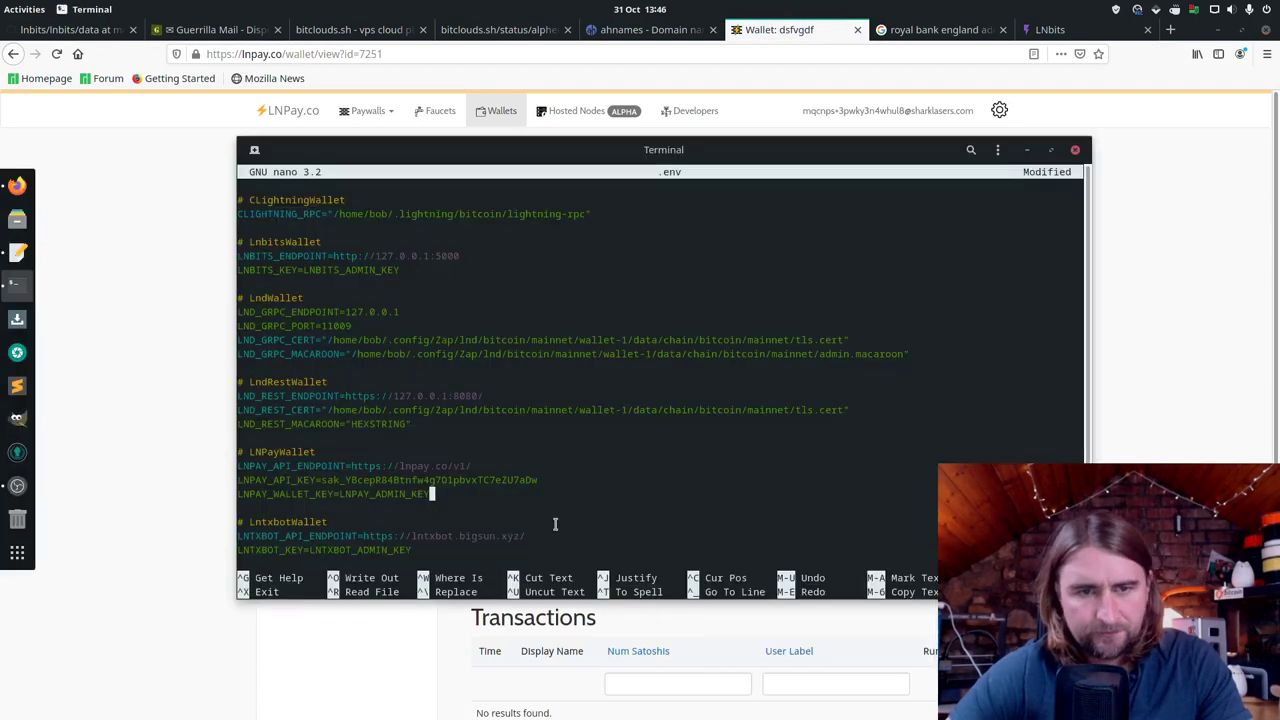
Step: Replace the LNPAY_ADMIN_KEY placeholder in .env with the pasted wallet admin key, then save and exit nano
key("BackSpace")
key("BackSpace")
key("BackSpace")
key("BackSpace")
key("BackSpace")
key("BackSpace")
key("BackSpace")
key("BackSpace")
key("BackSpace")
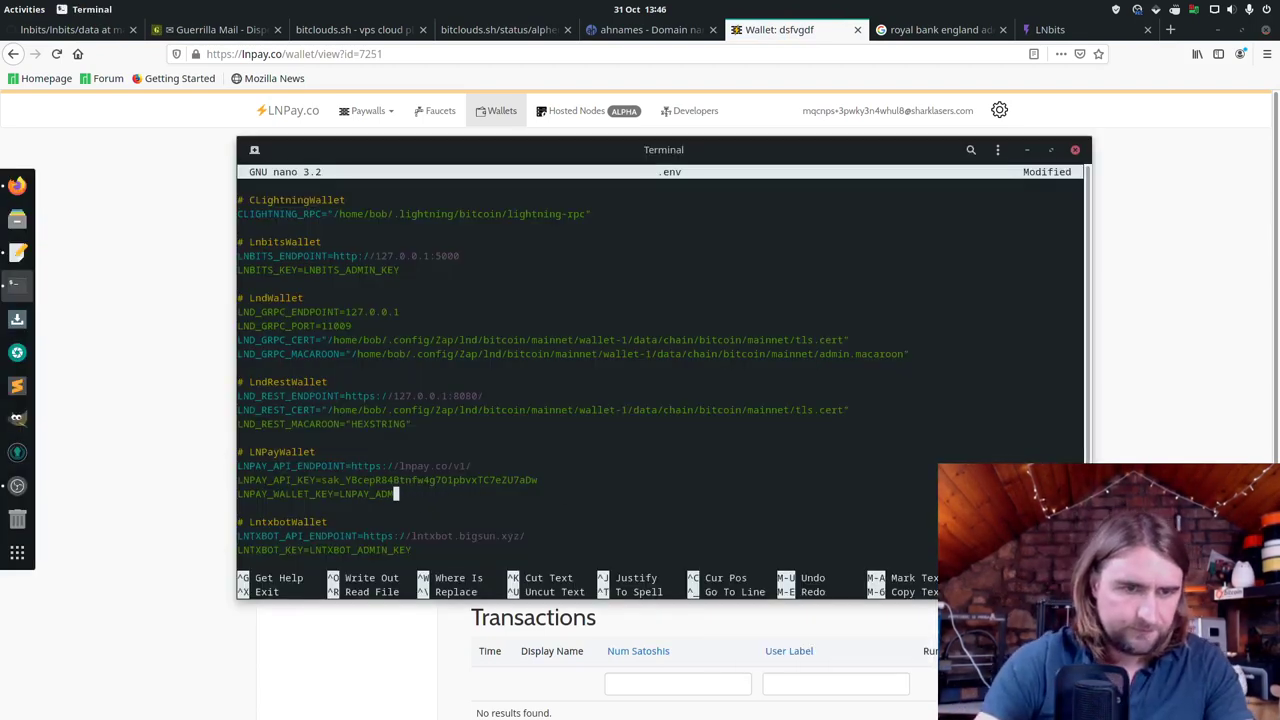
key("BackSpace")
key("BackSpace")
key("BackSpace")
key("BackSpace")
key("BackSpace")
key("BackSpace")
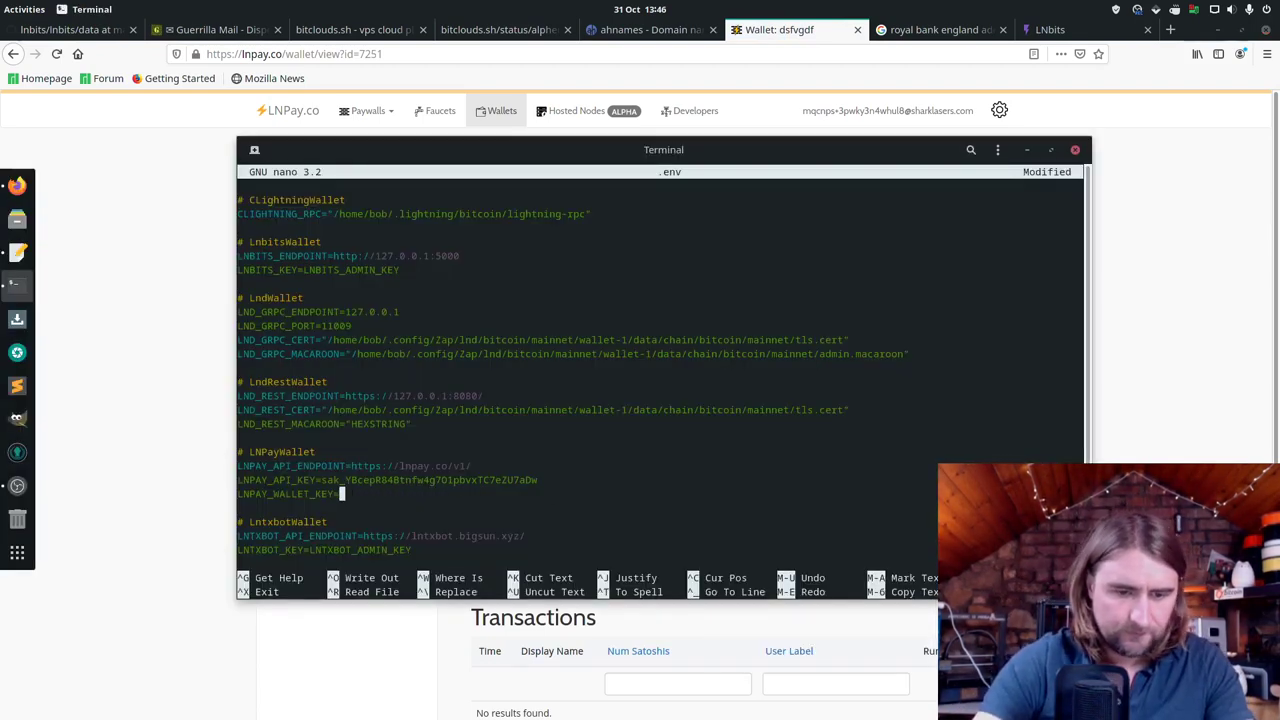
key("ctrl+shift+v")
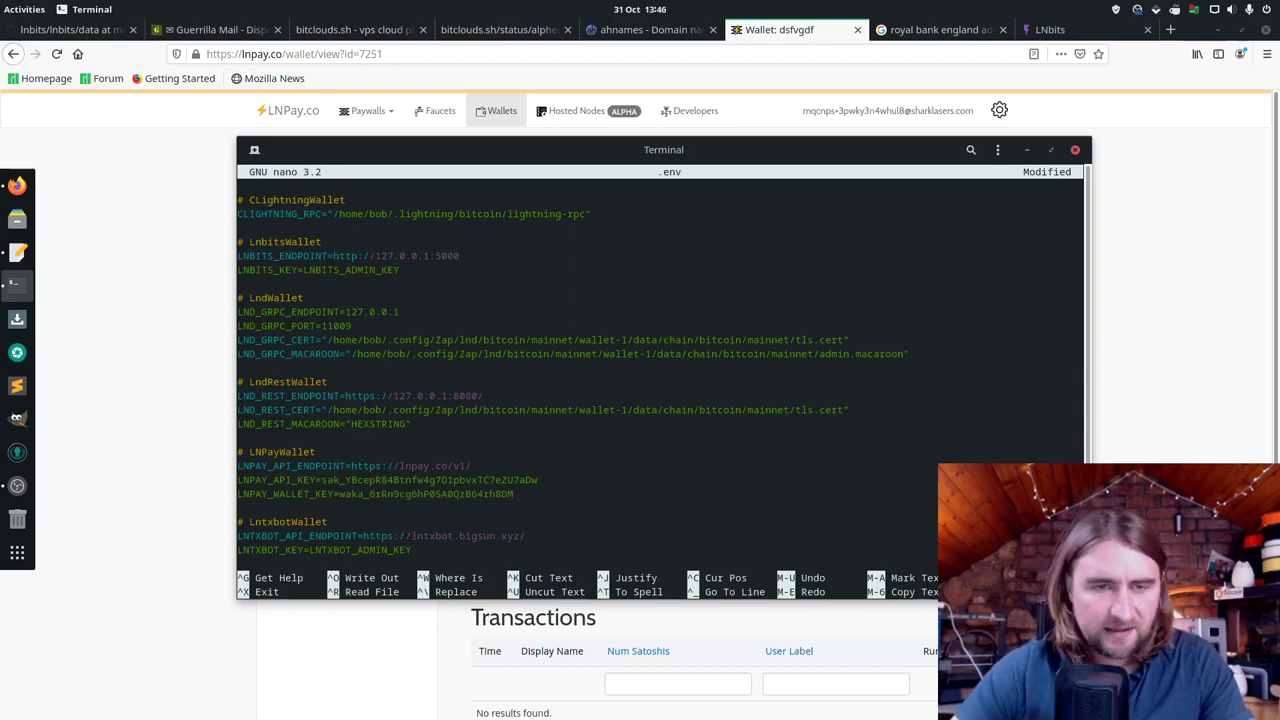
scroll(621, 478, "up", 12)
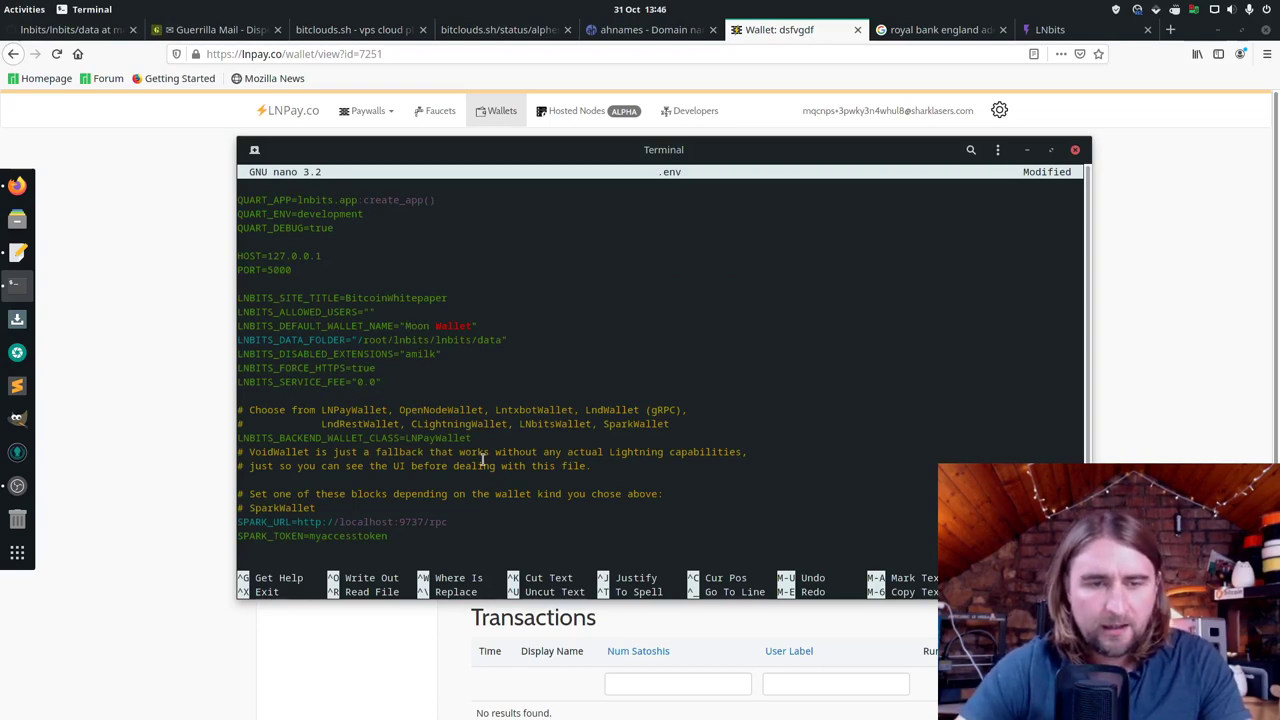
key("ctrl+x")
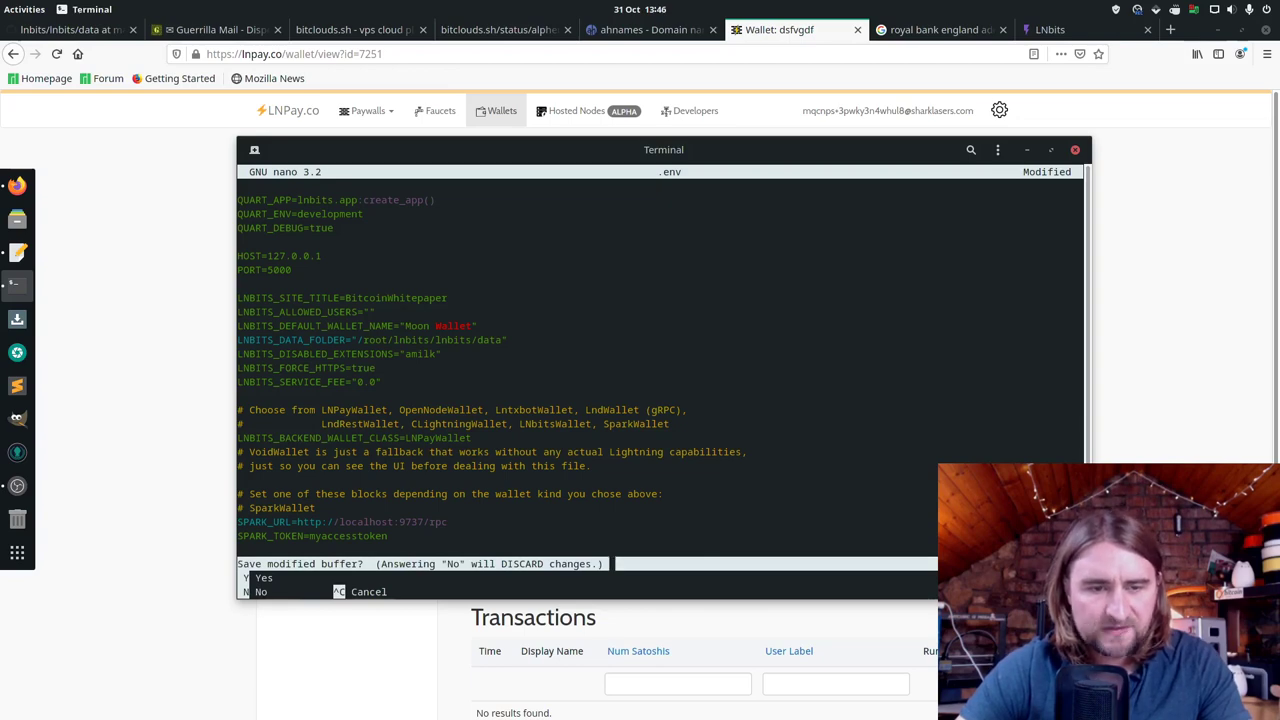
key("y")
key("Return")
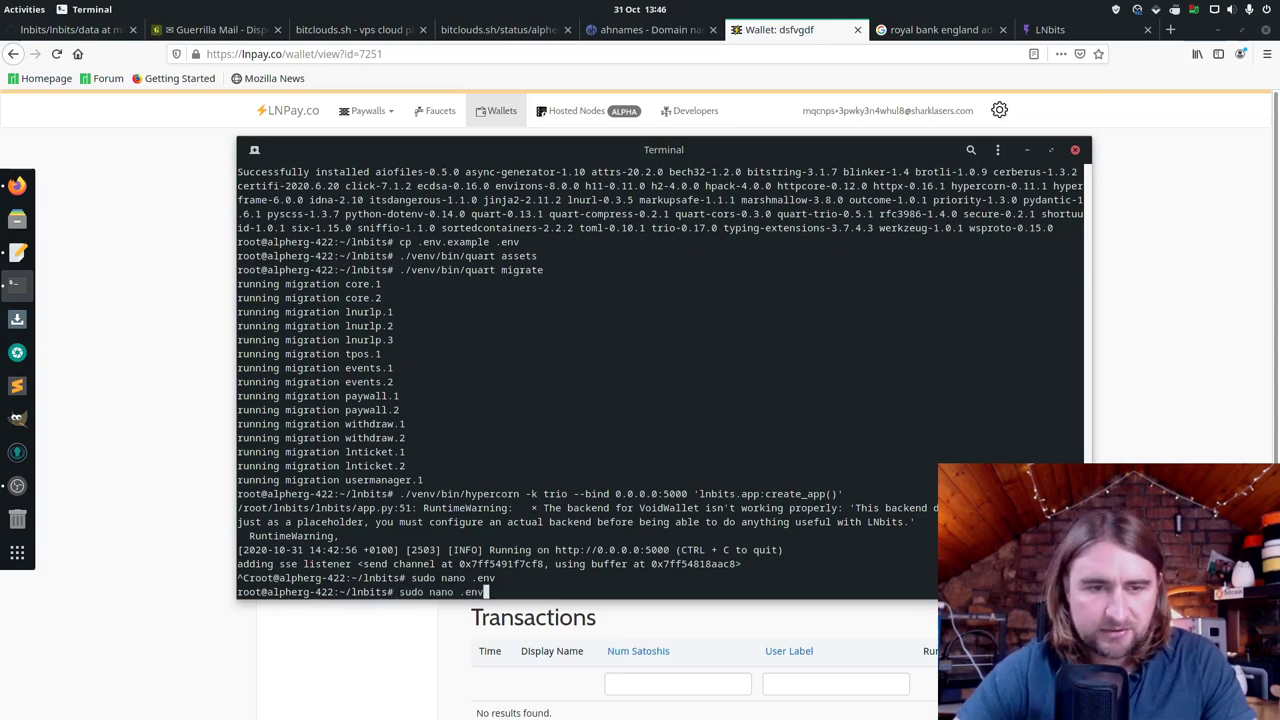
Step: Open the LNbits installation guide from the lnbits repository README on GitHub
left_click(52, 36)
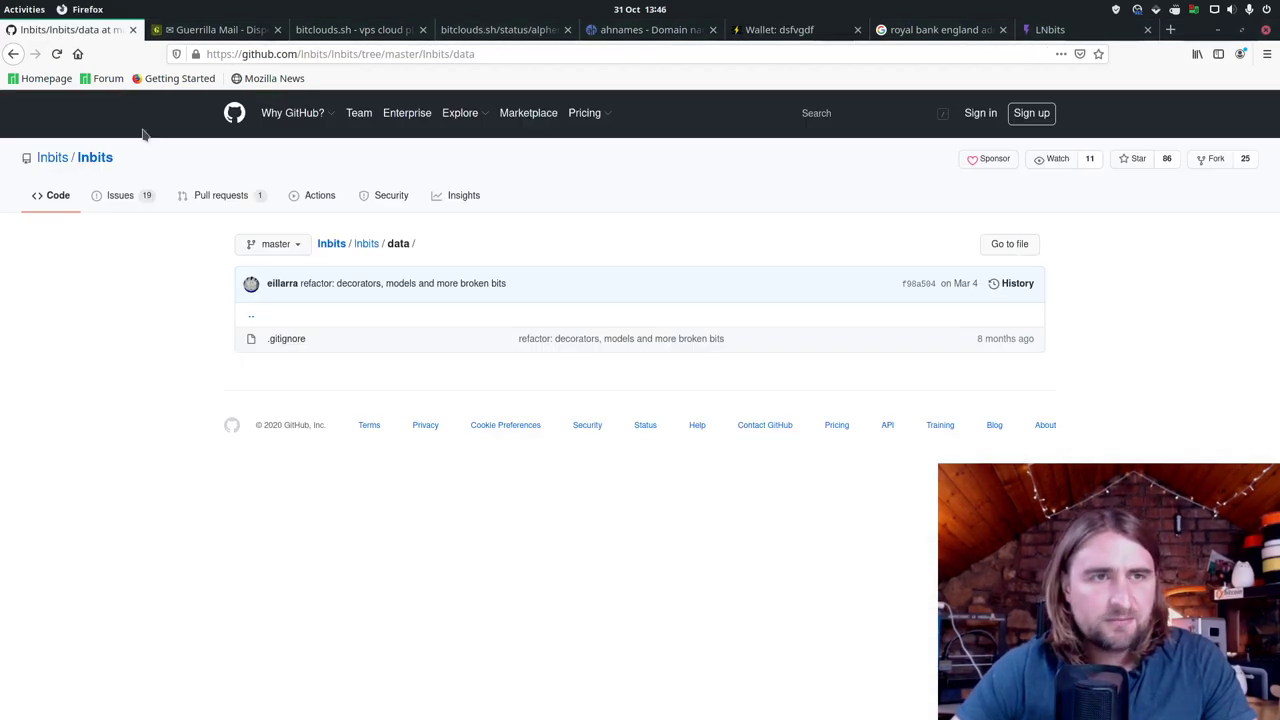
left_click(109, 159)
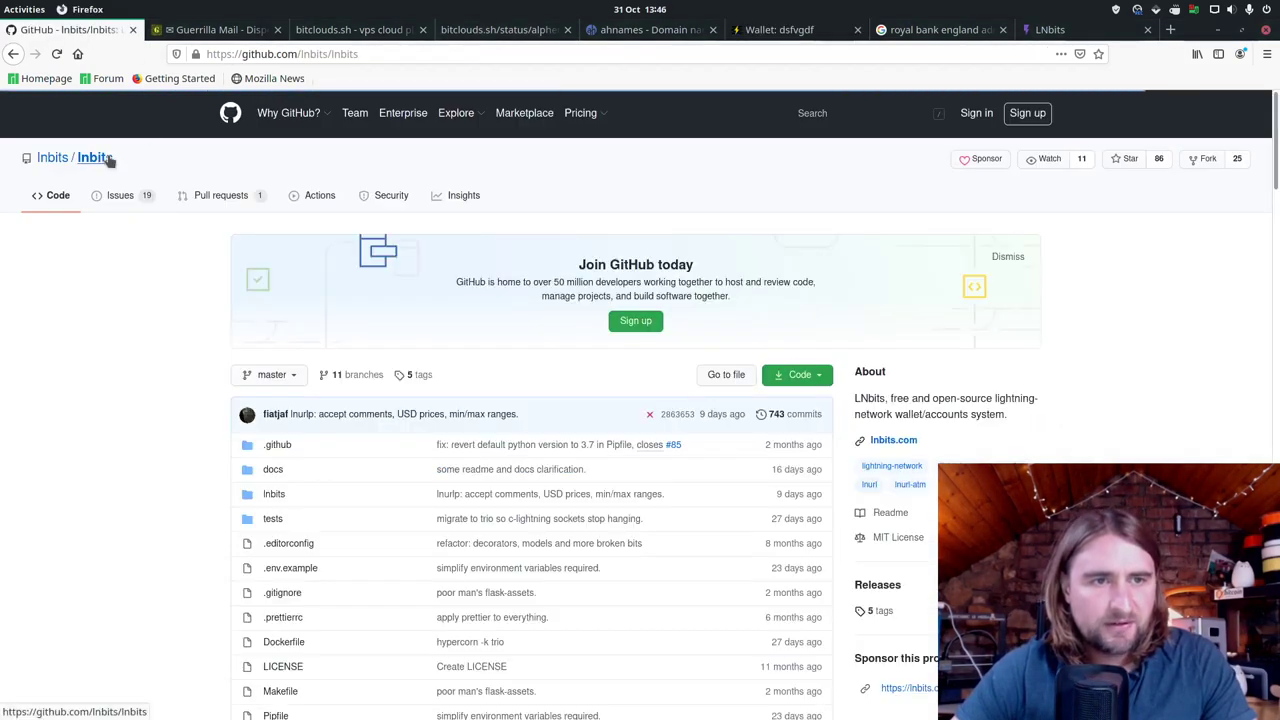
scroll(331, 605, "down", 5)
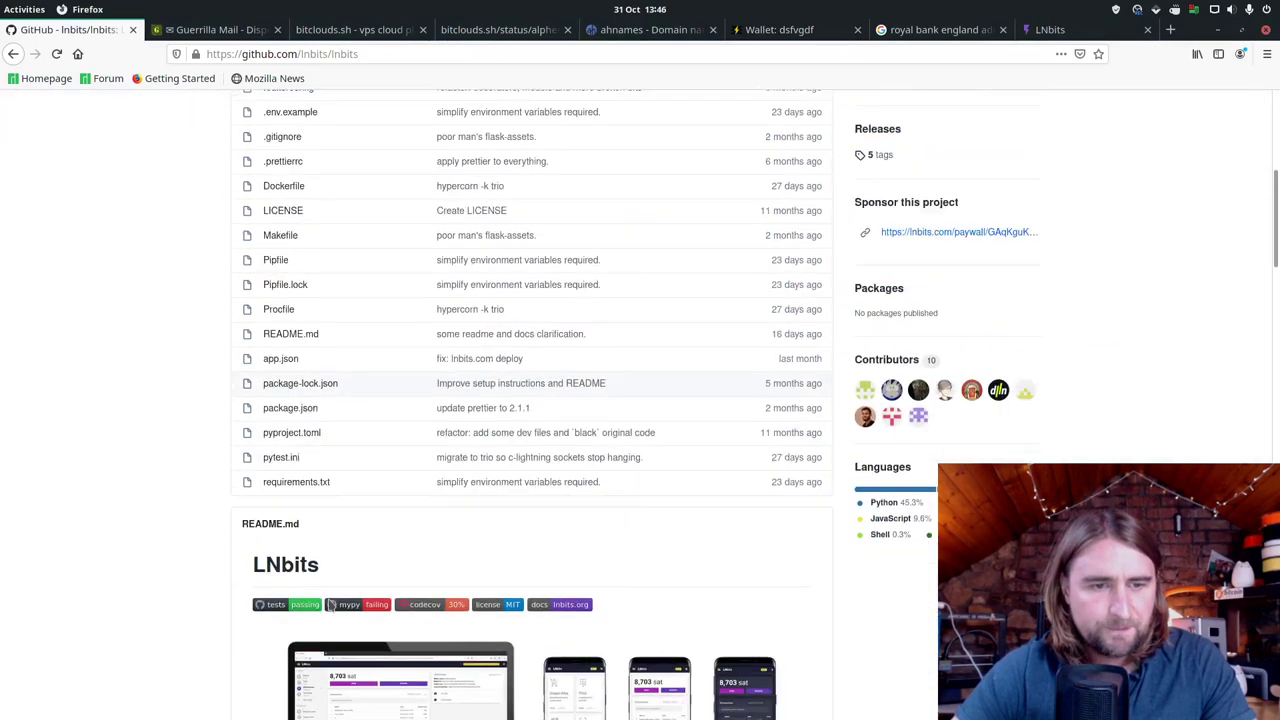
scroll(331, 605, "down", 8)
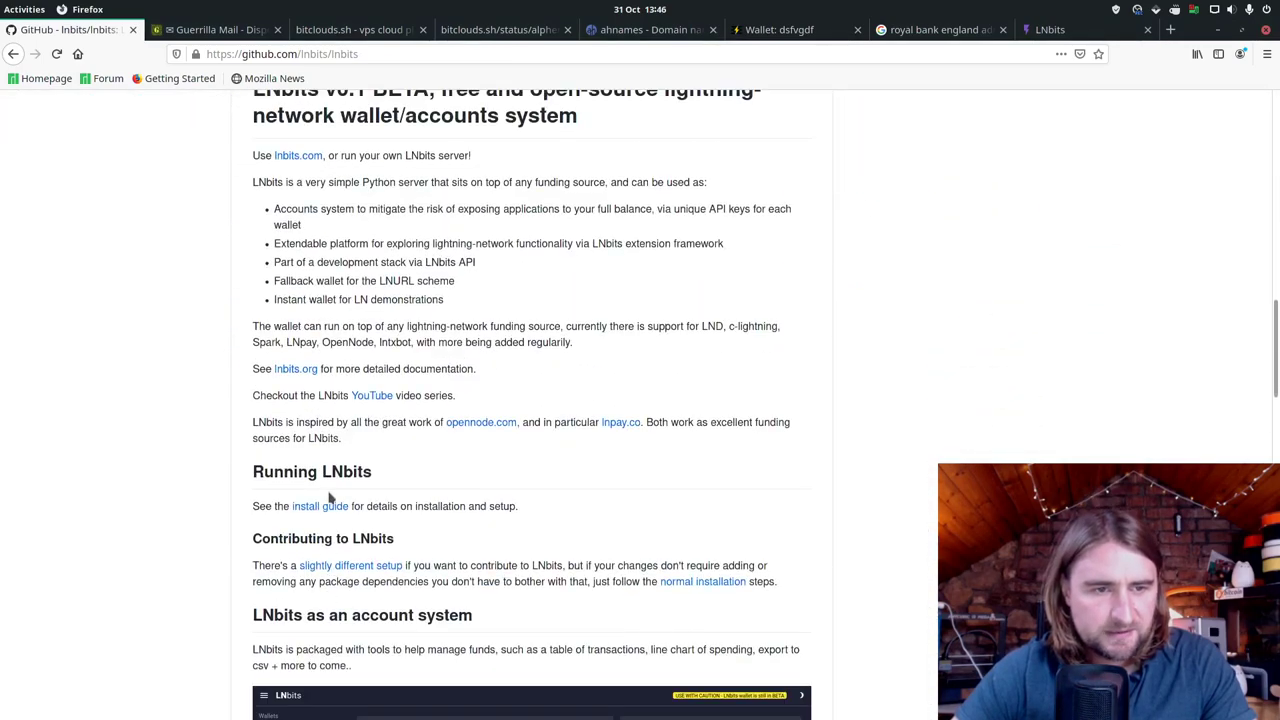
left_click(328, 506)
scroll(420, 613, "down", 3)
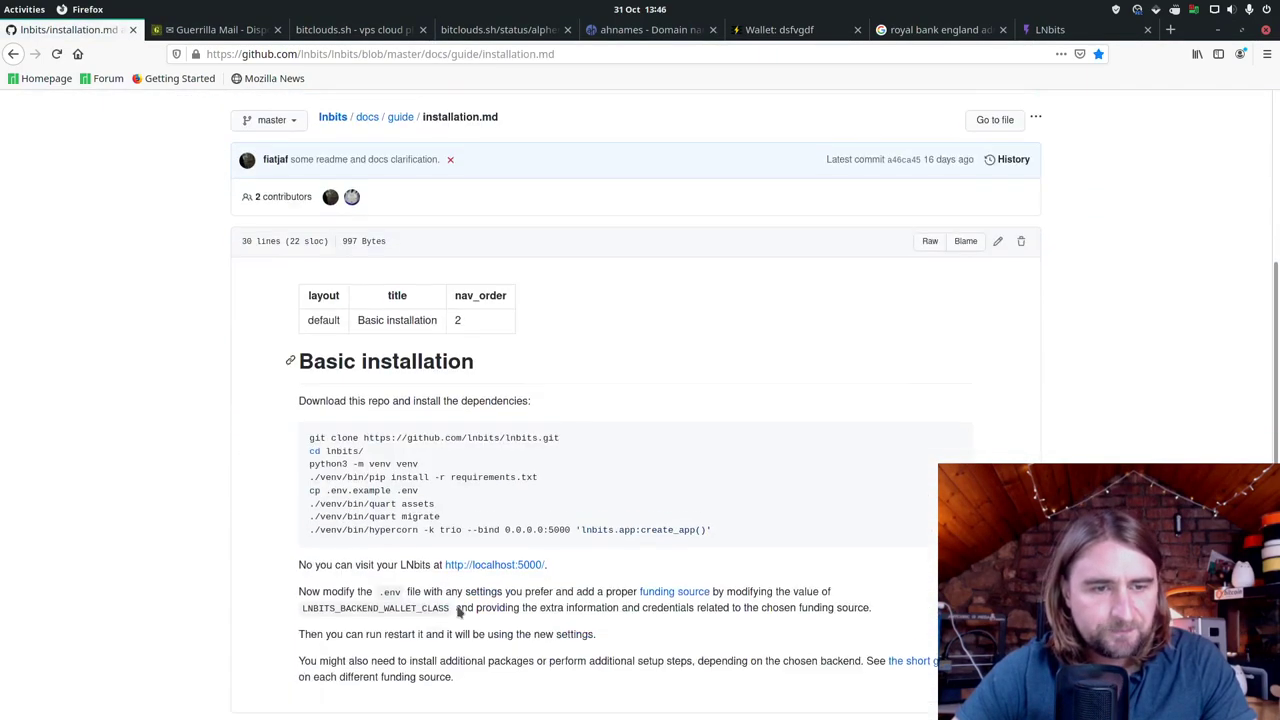
Step: Copy the guide's last three setup commands, from quart assets through the hypercorn run
left_click_drag(312, 491, 743, 546)
right_click(376, 493)
left_click(420, 506)
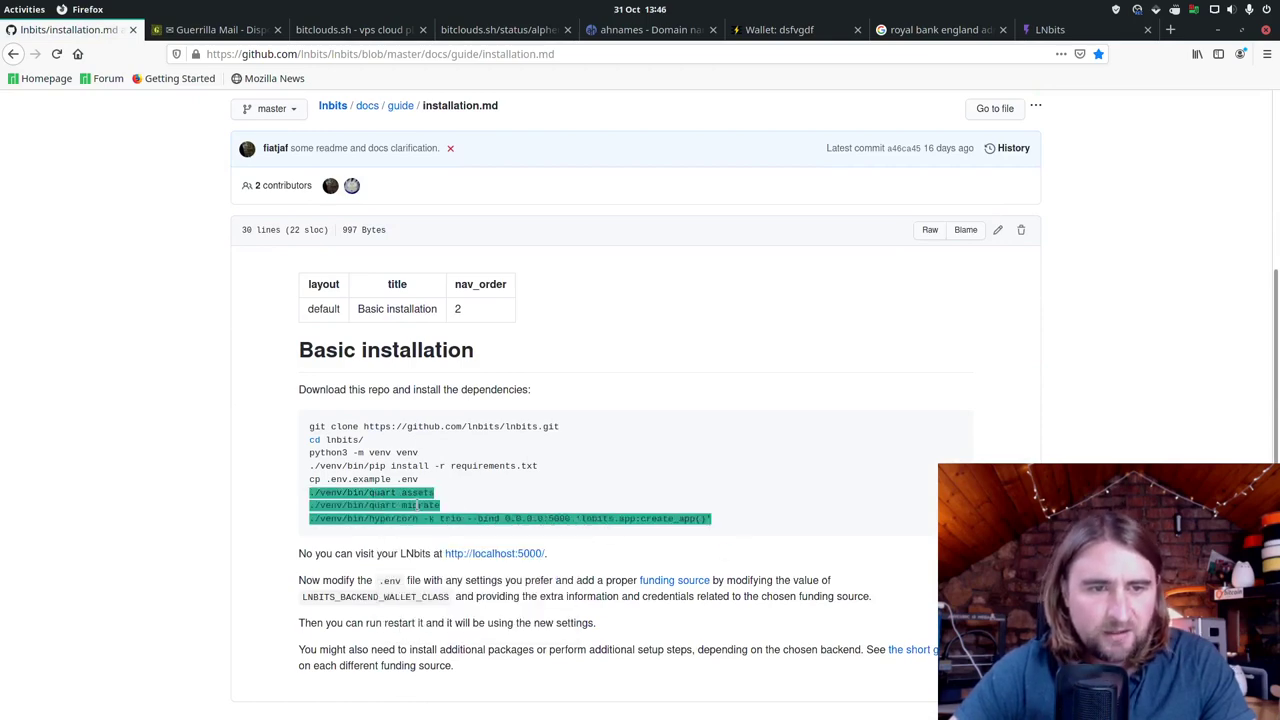
key("alt+Tab")
right_click(588, 571)
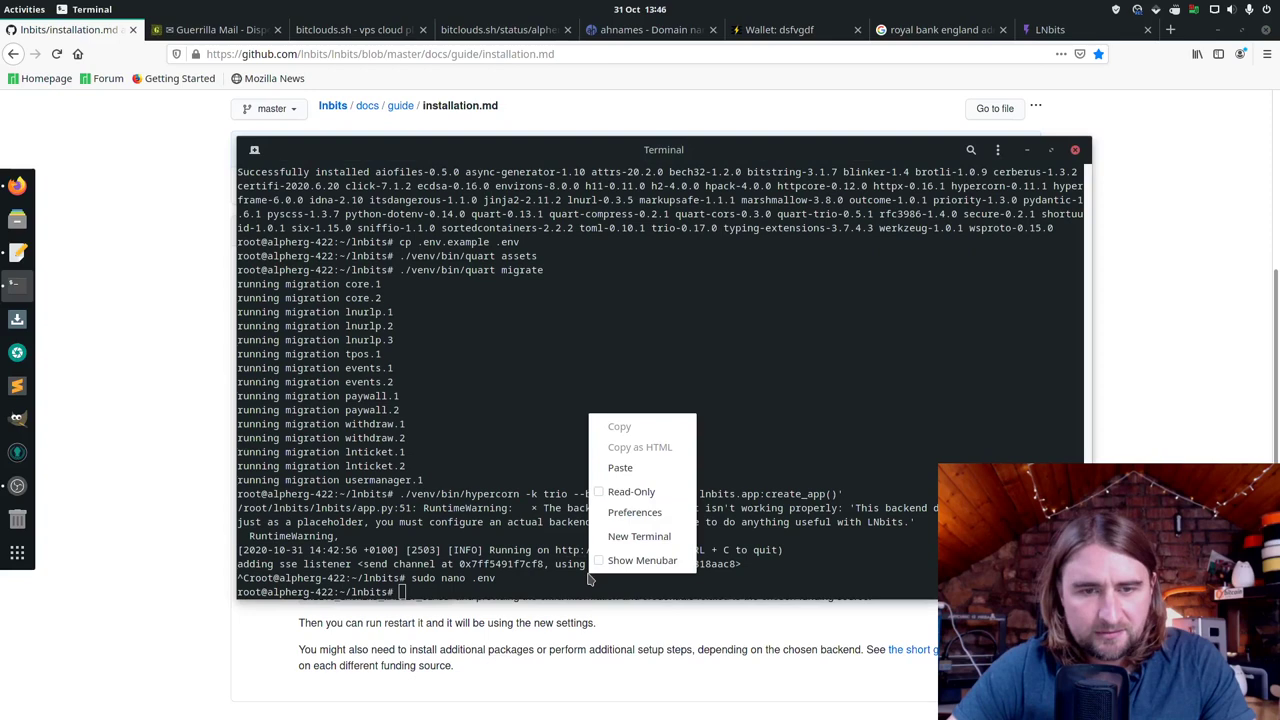
Step: Paste and run the assets, migrations and hypercorn commands so LNbits restarts with LNPayWallet connected
left_click(615, 464)
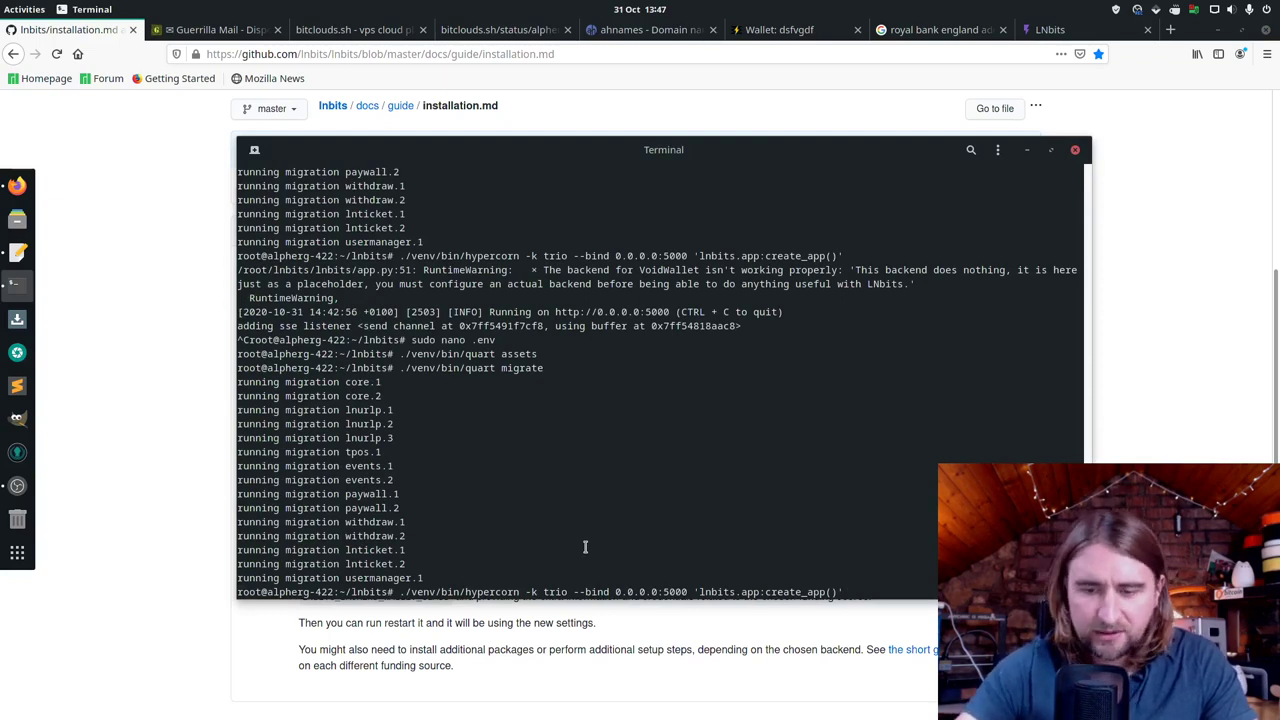
key("Return")
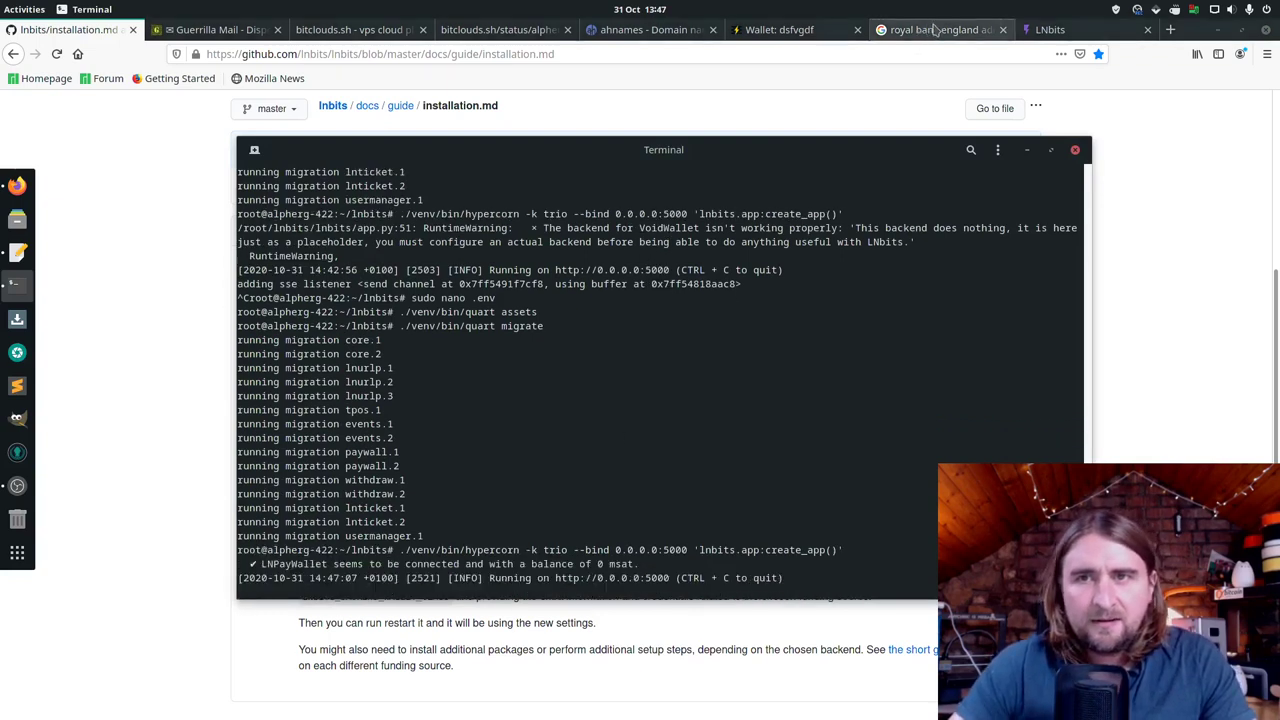
left_click(1078, 28)
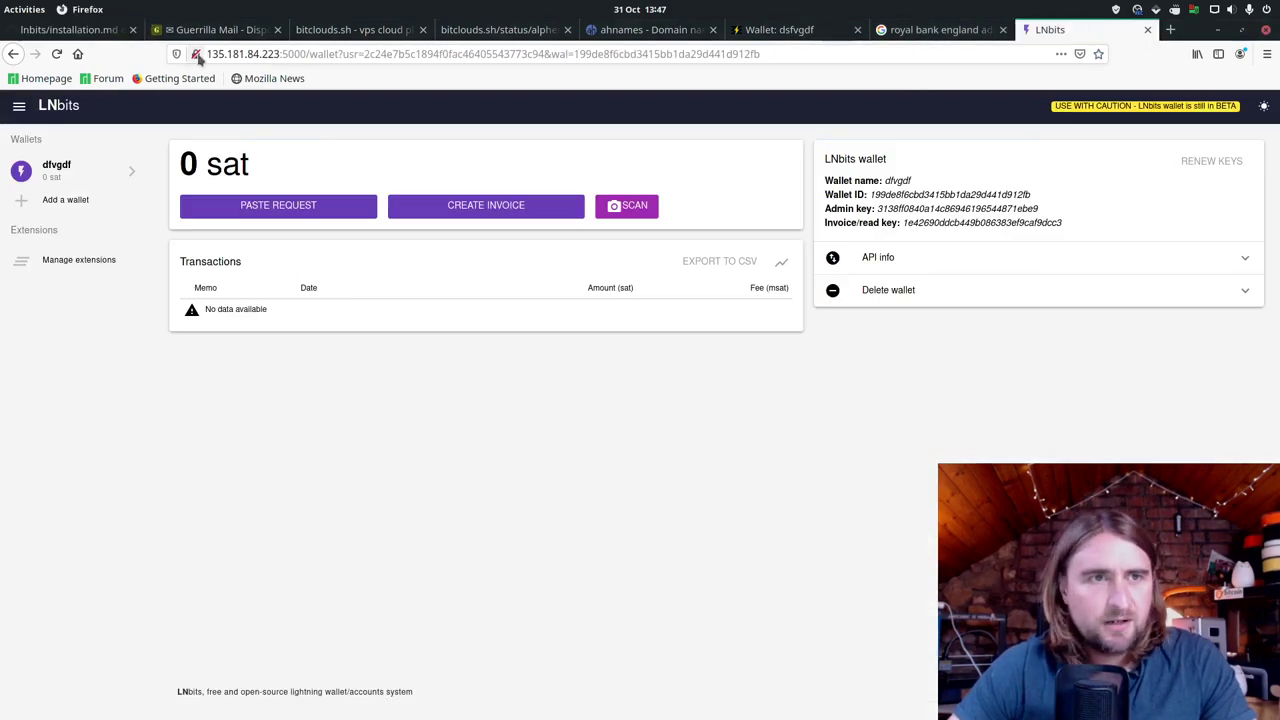
Step: Reload LNbits at port 5000 and create a wallet named dfbdf
left_click(56, 53)
left_click(21, 56)
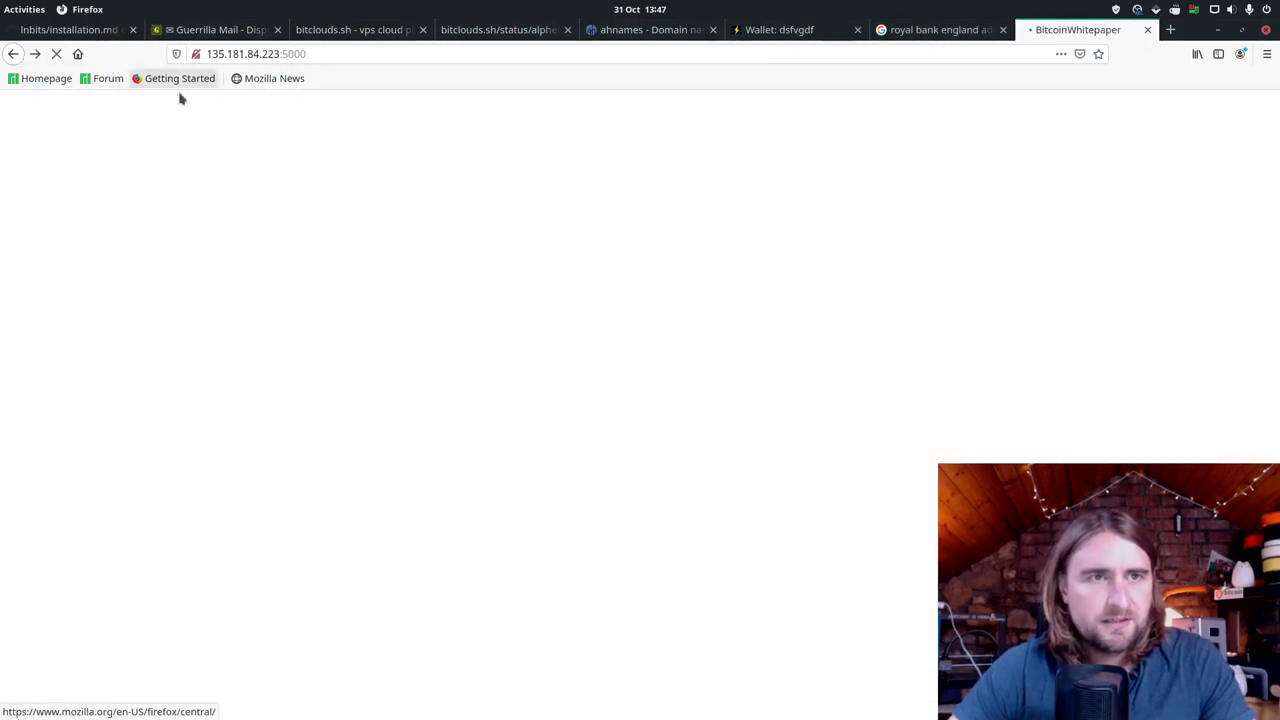
left_click(354, 171)
type("dfbdf")
key("Return")
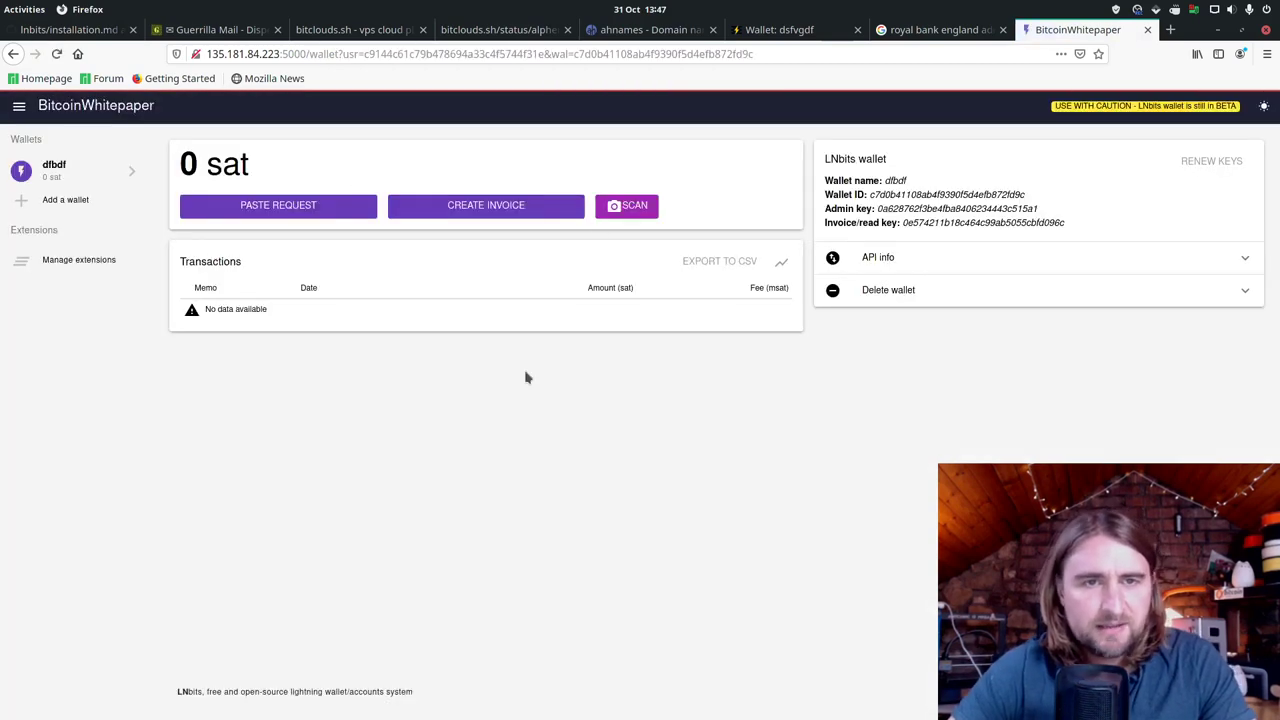
Step: Generate a 10 sat invoice with memo 'hikhg' and close its QR code
left_click(517, 208)
type("10")
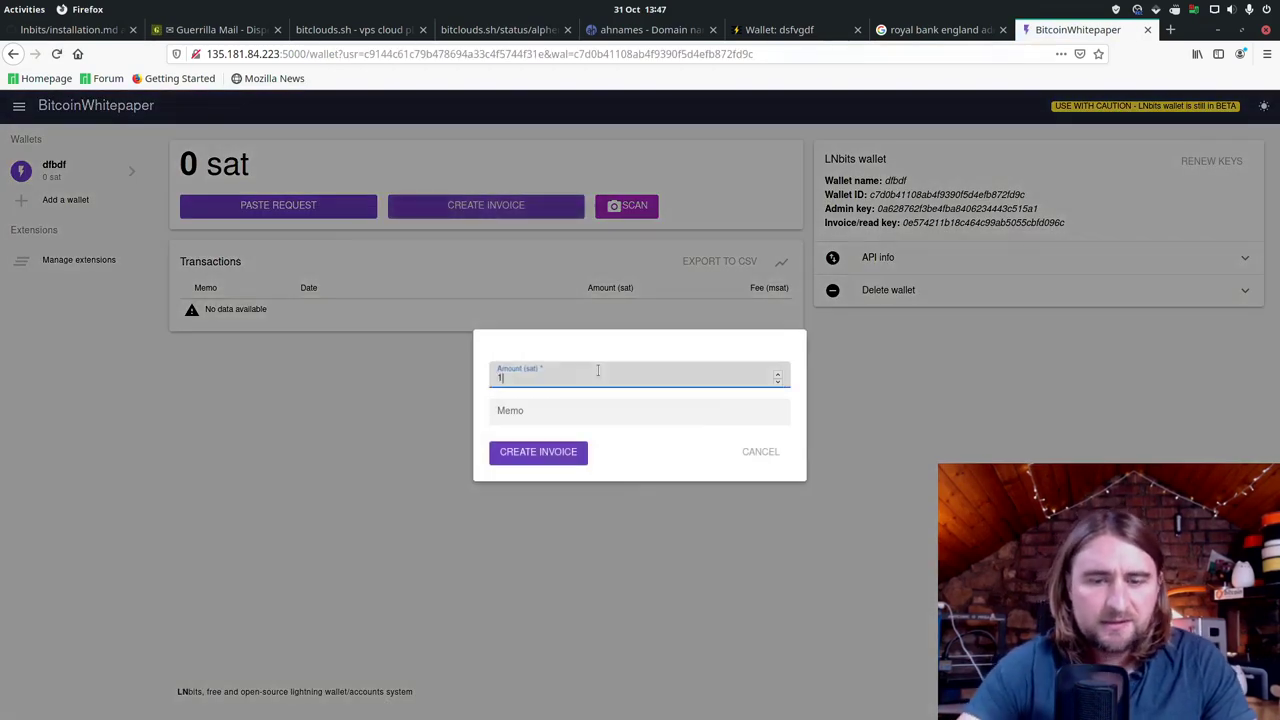
key("Tab")
type("hikhg")
key("Return")
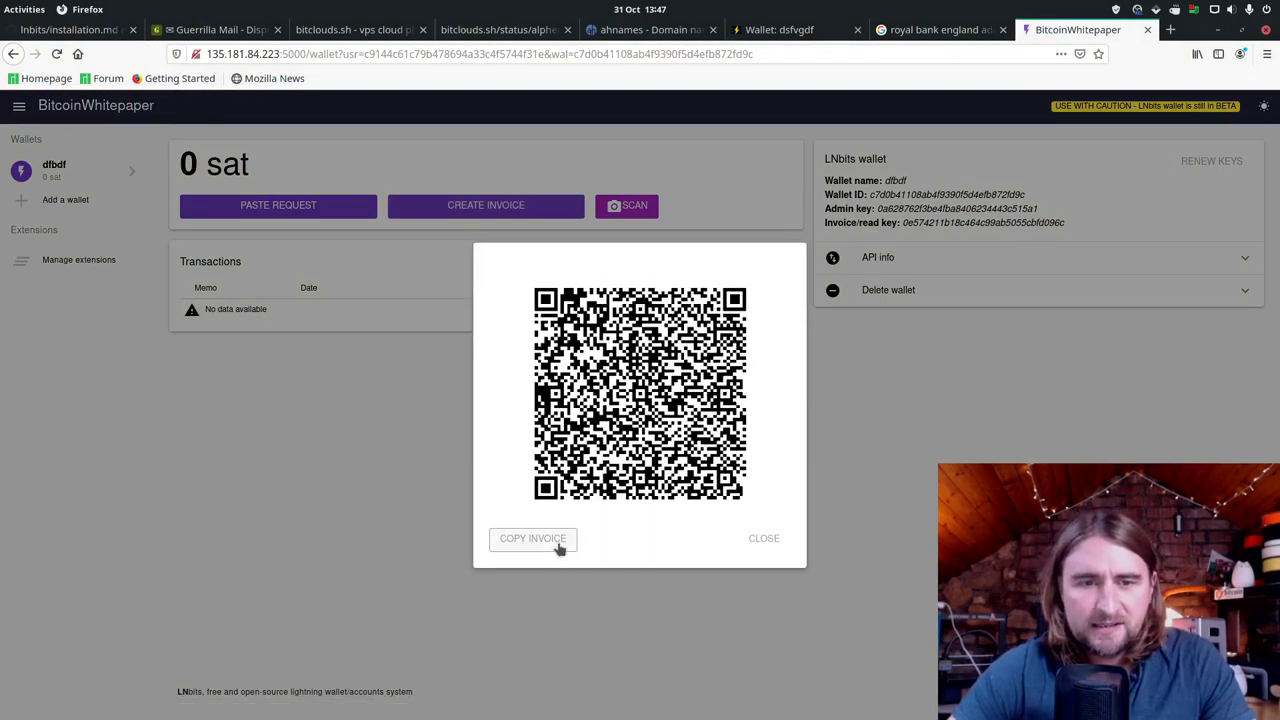
left_click(760, 538)
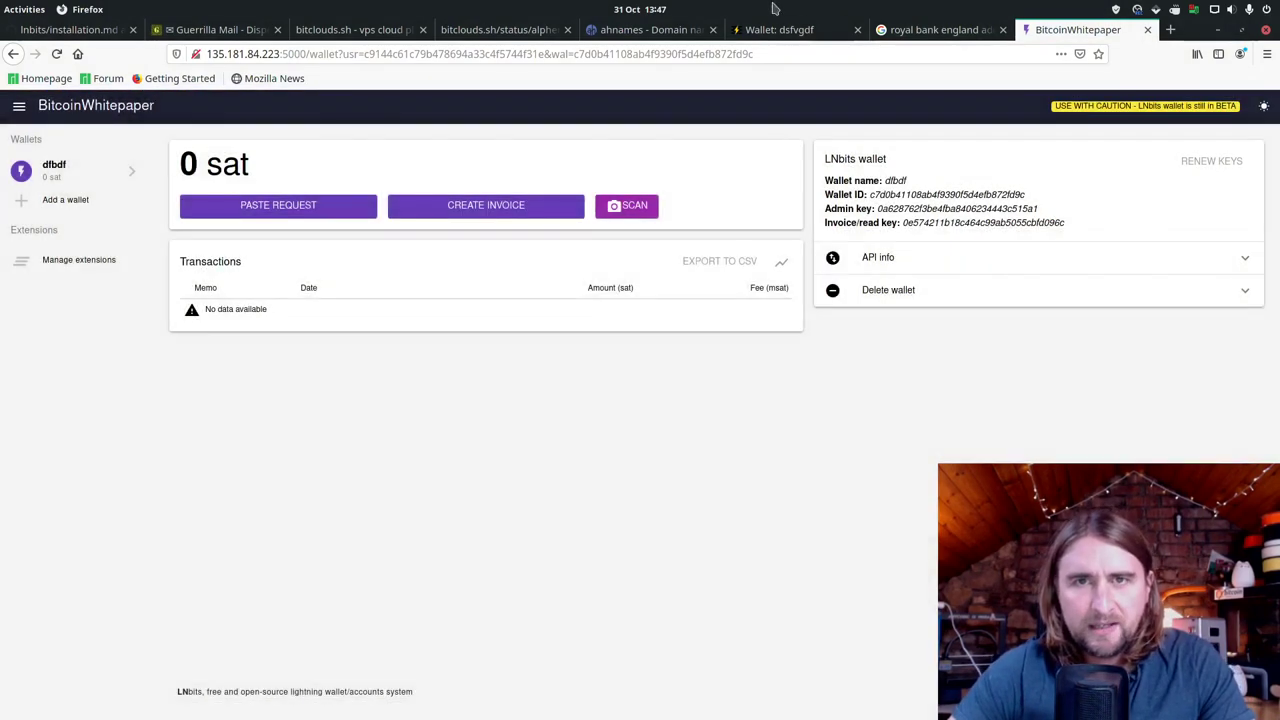
key("alt+Tab")
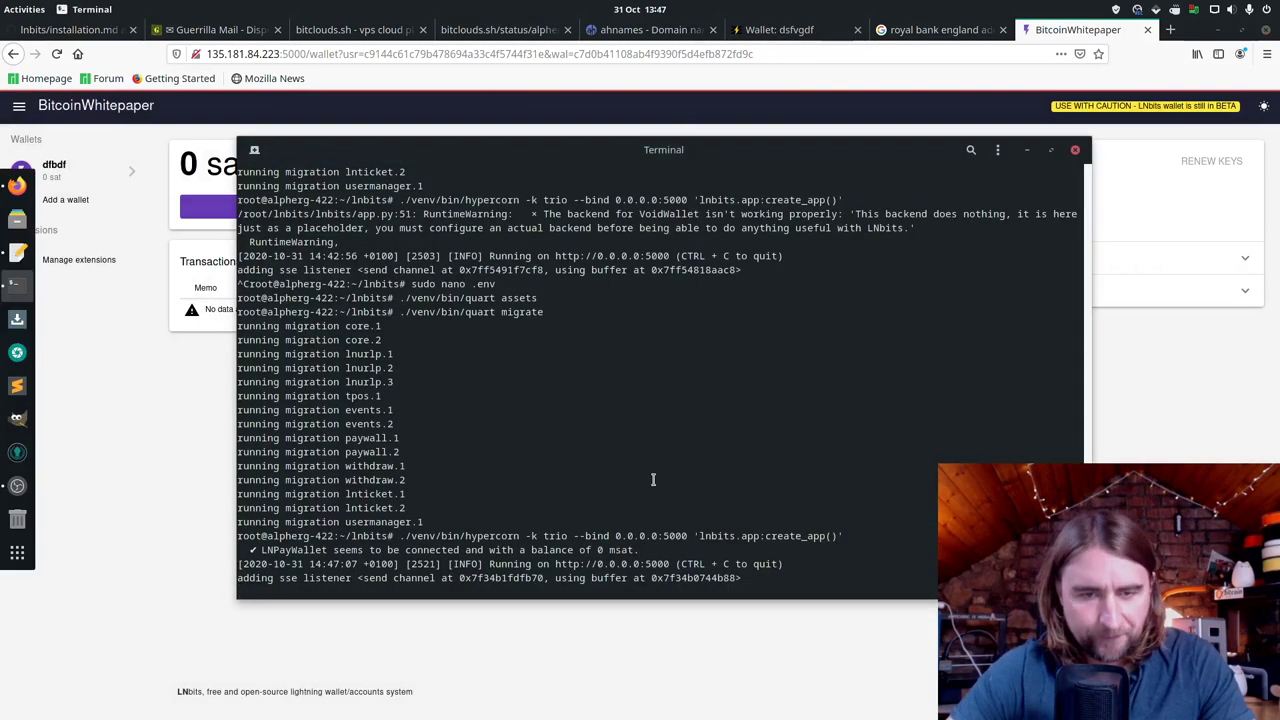
Step: Stop LNbits and add the apt.fury.io Caddy repository as an apt source via echo | sudo tee
key("ctrl+c")
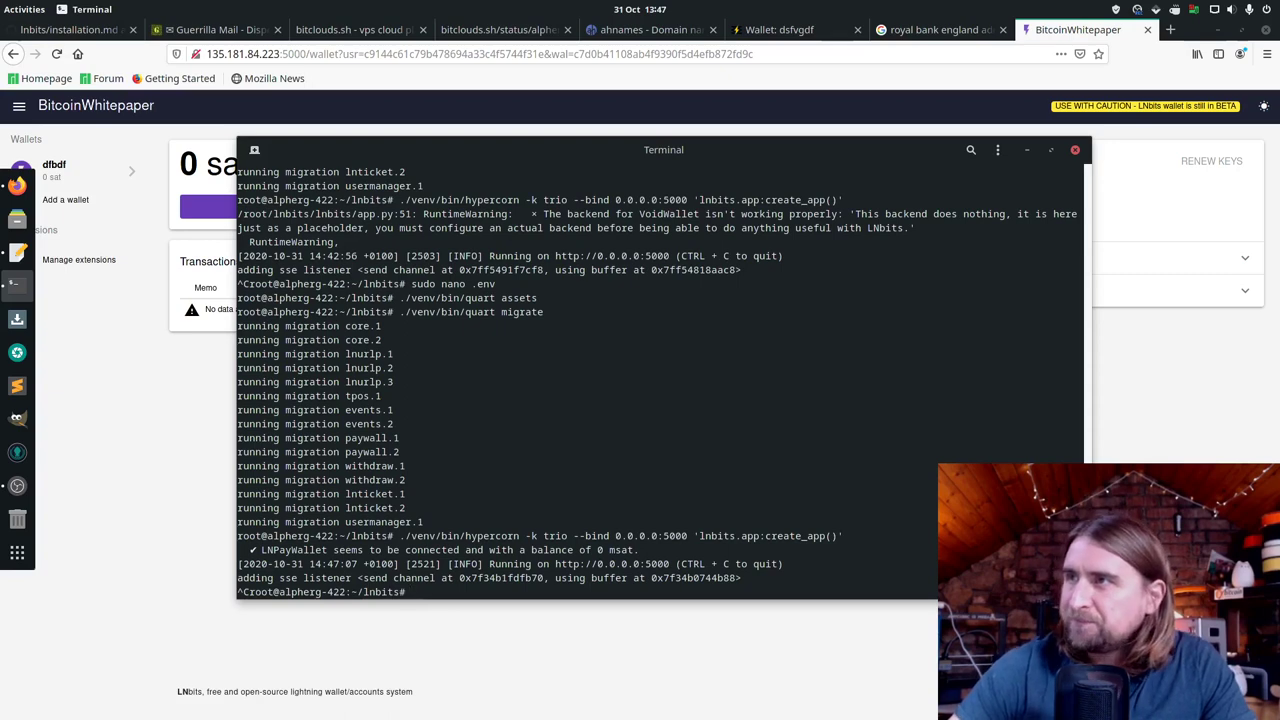
key("alt+Tab")
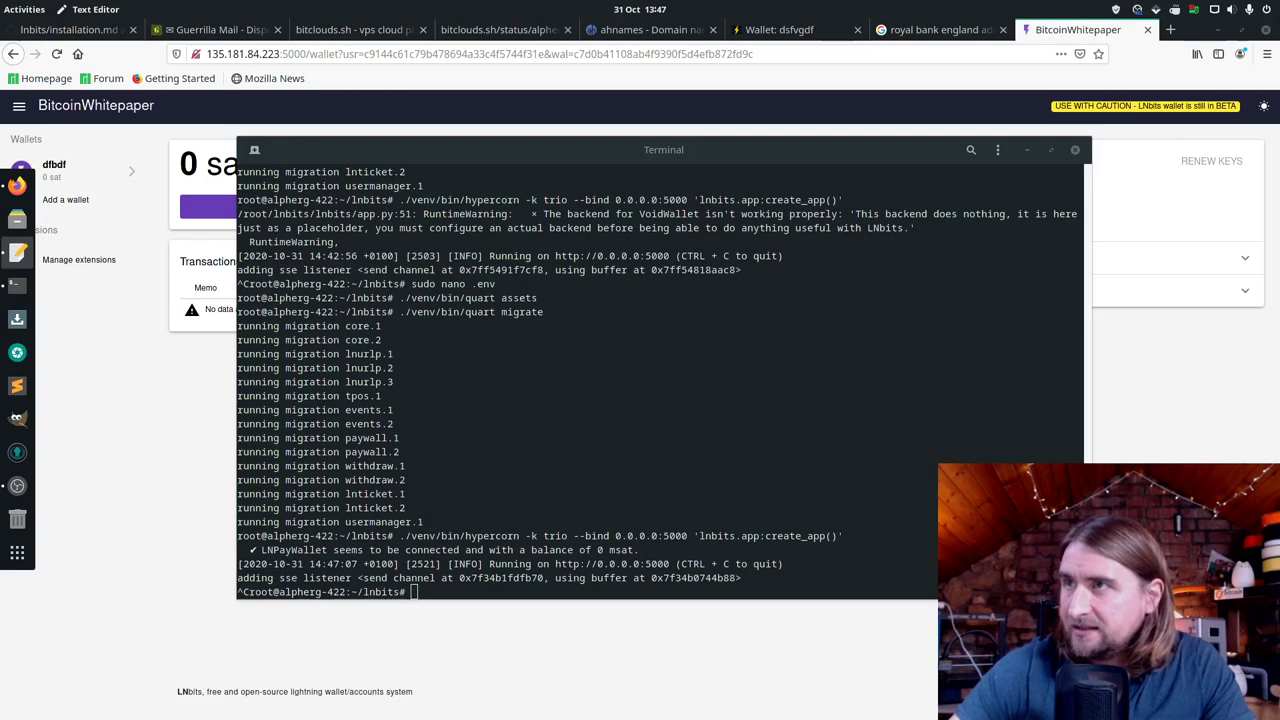
right_click(843, 580)
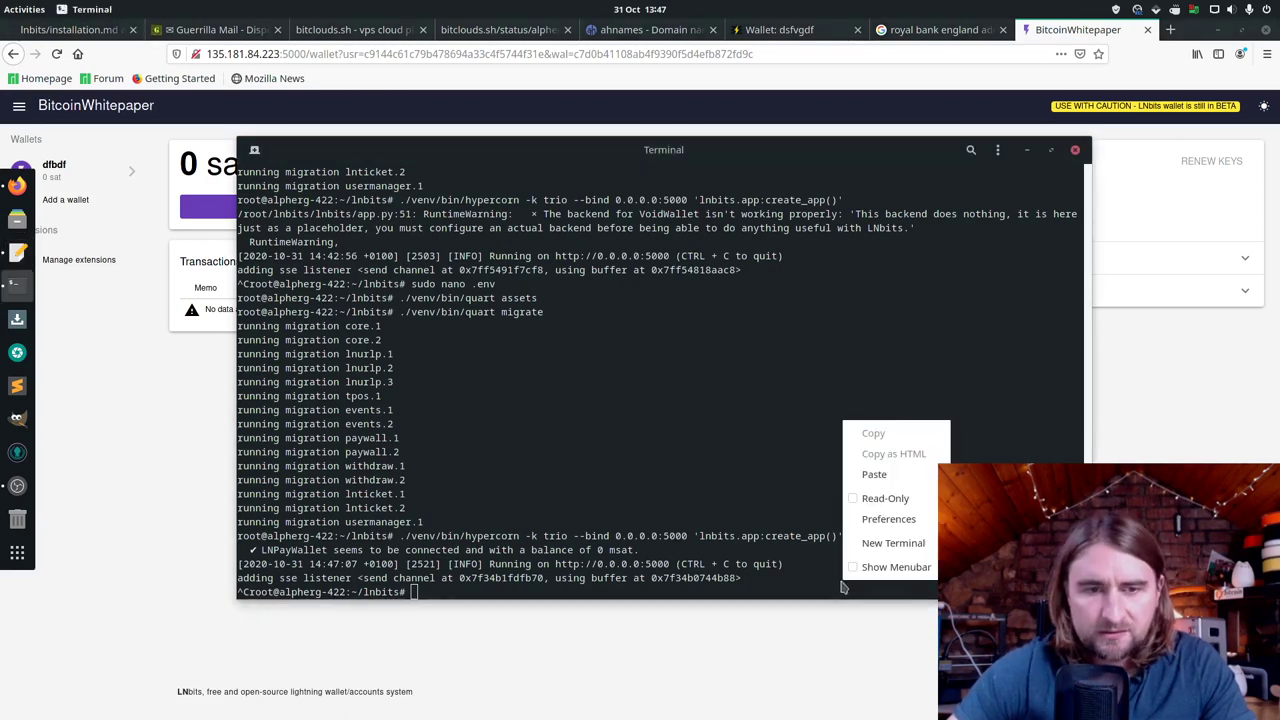
left_click(937, 473)
key("Return")
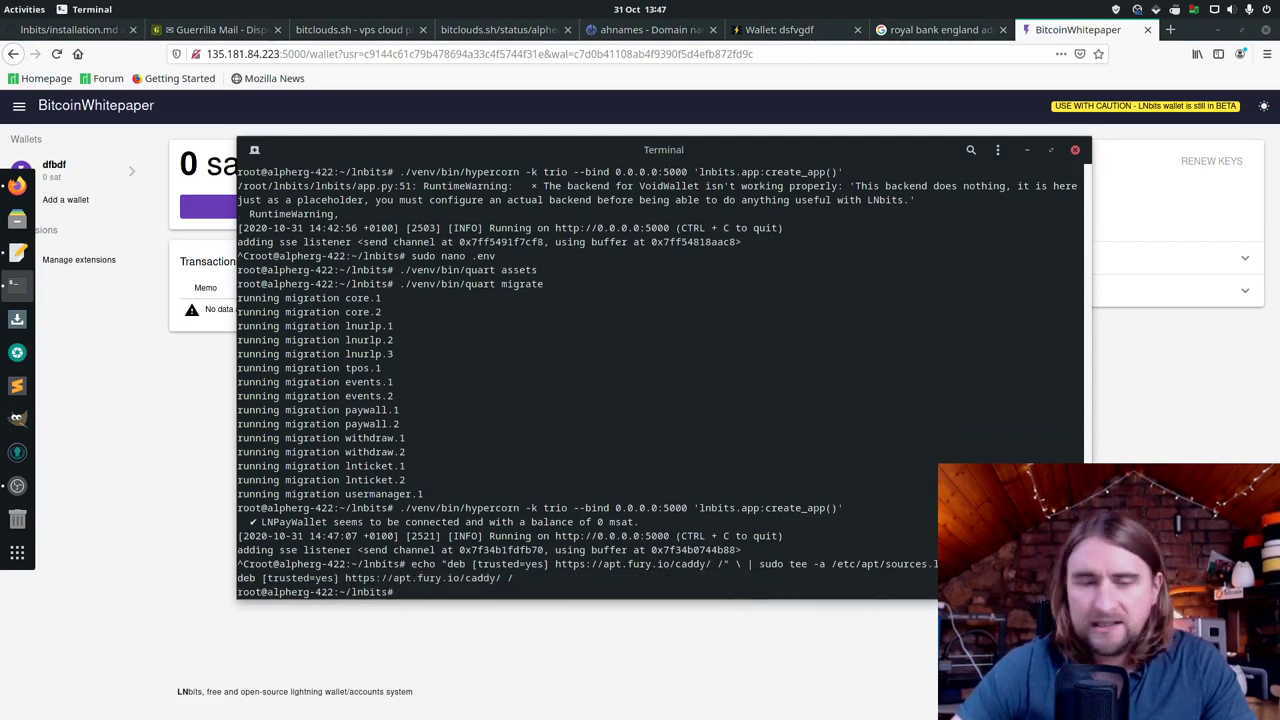
Step: Refresh the server's package lists with sudo apt update
type("sudo ")
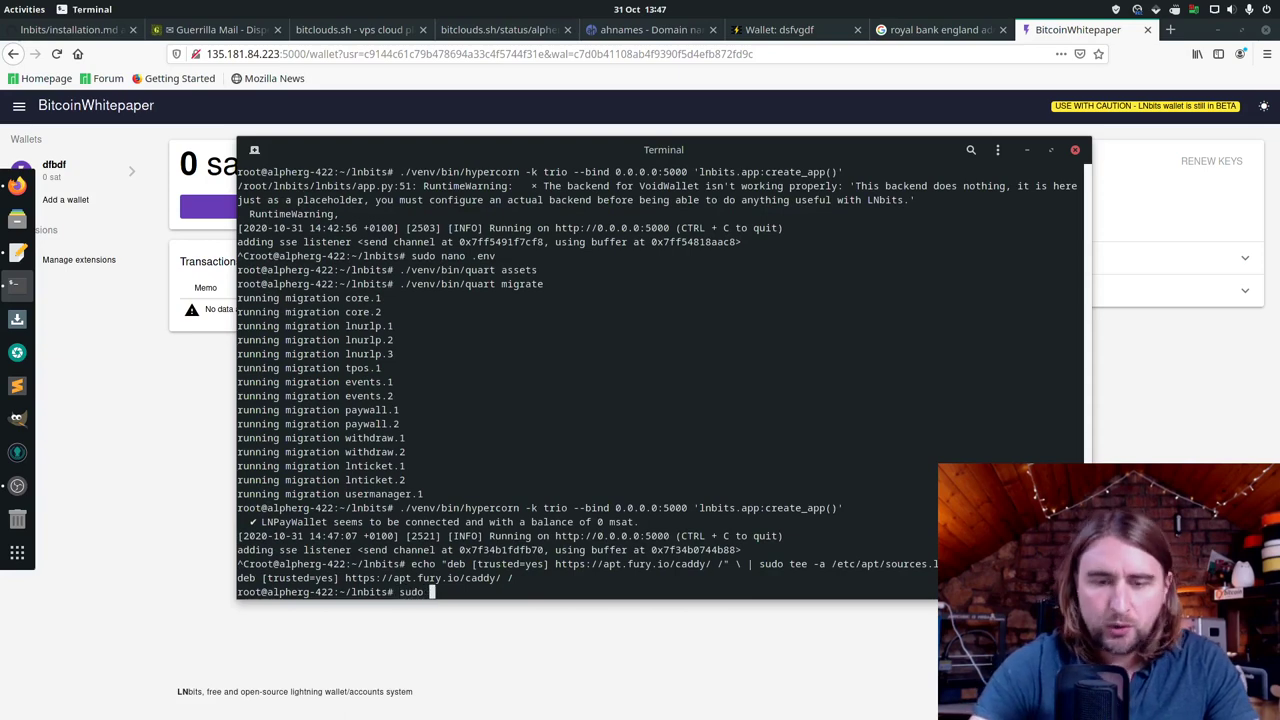
type("apt update")
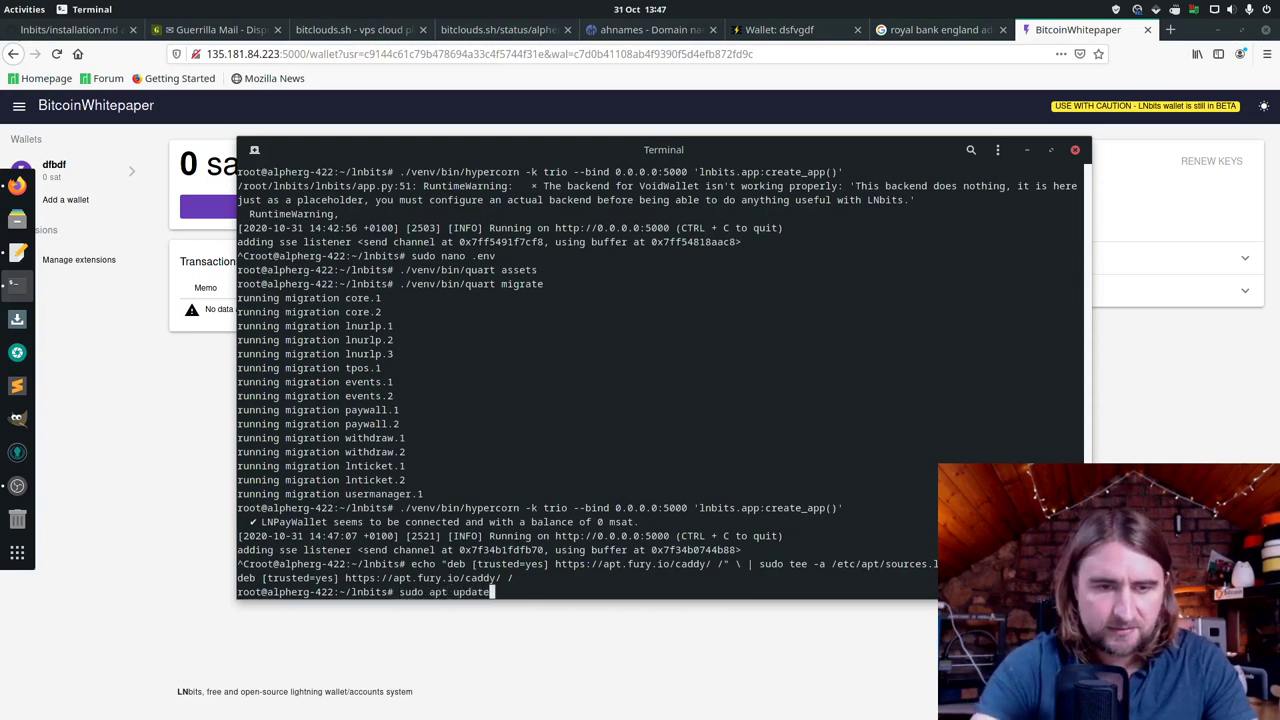
key("Return")
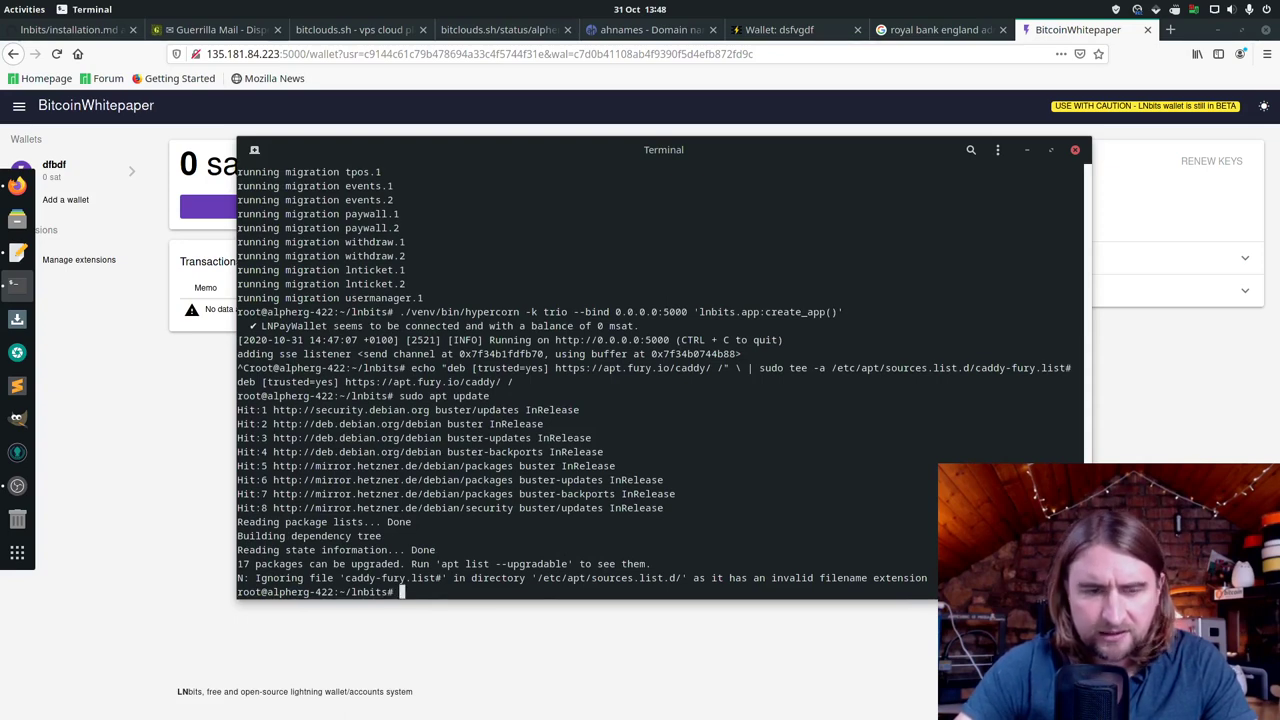
key("Up")
key("Up")
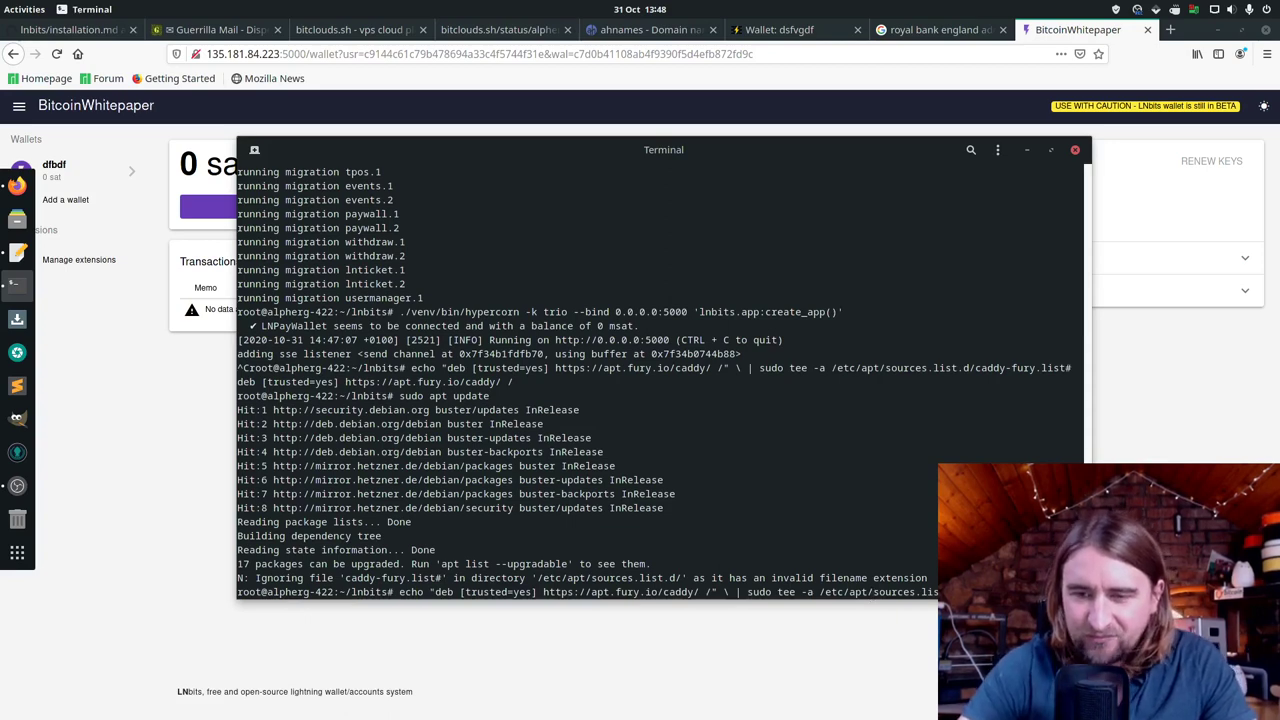
Step: Re-add the Caddy source under the corrected filename and run apt update again
key("Return")
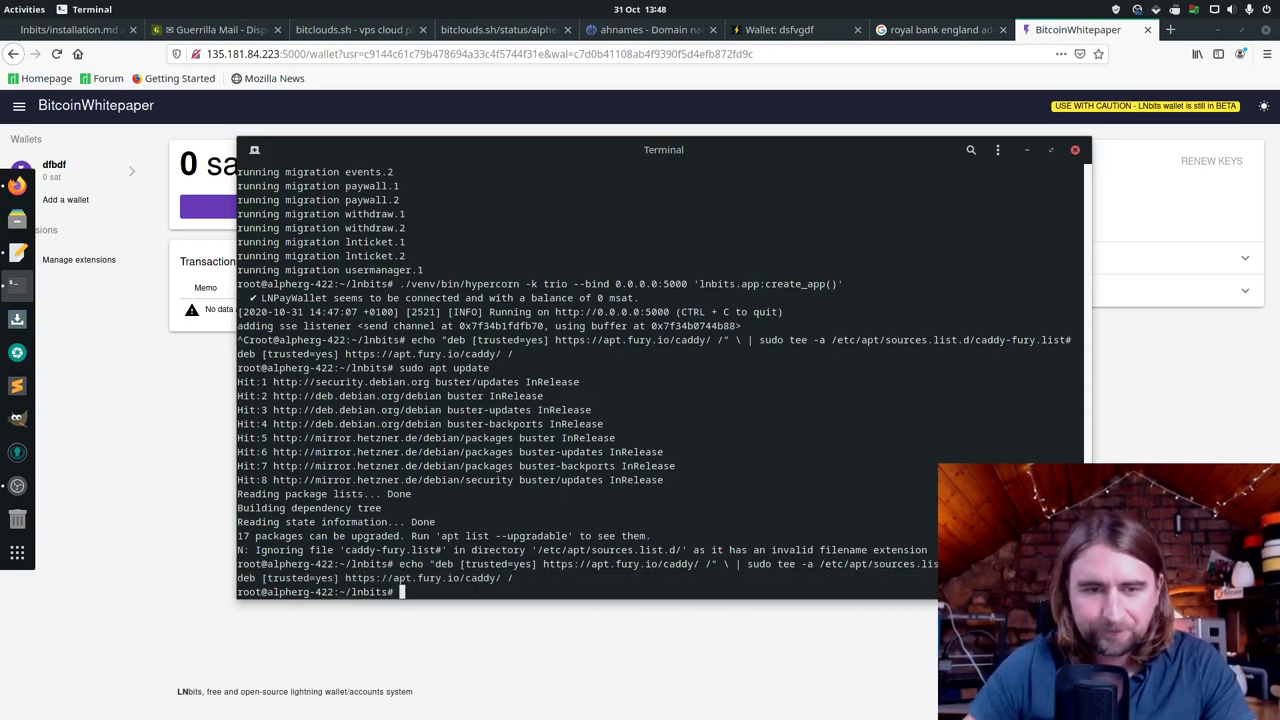
key("Up")
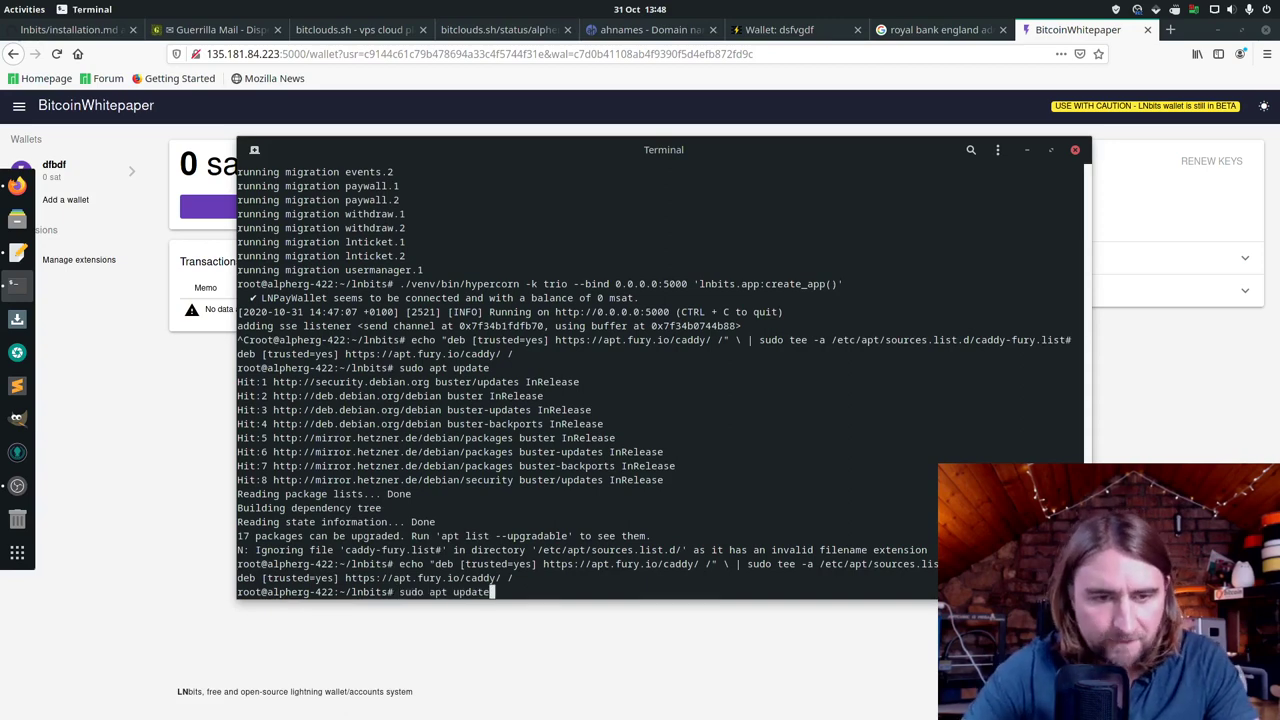
key("Return")
key("Up")
key("Up")
key("Return")
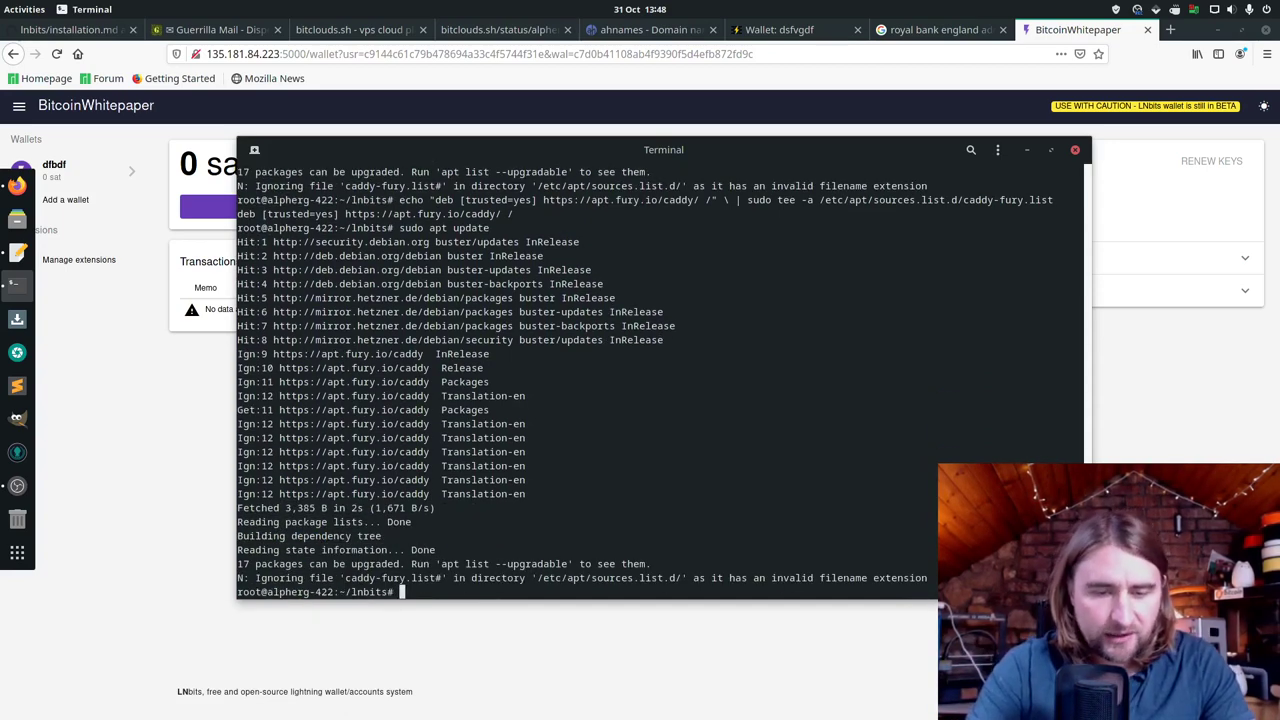
Step: Install Caddy 2.2.1 with sudo apt install caddy
type("sudo caddy")
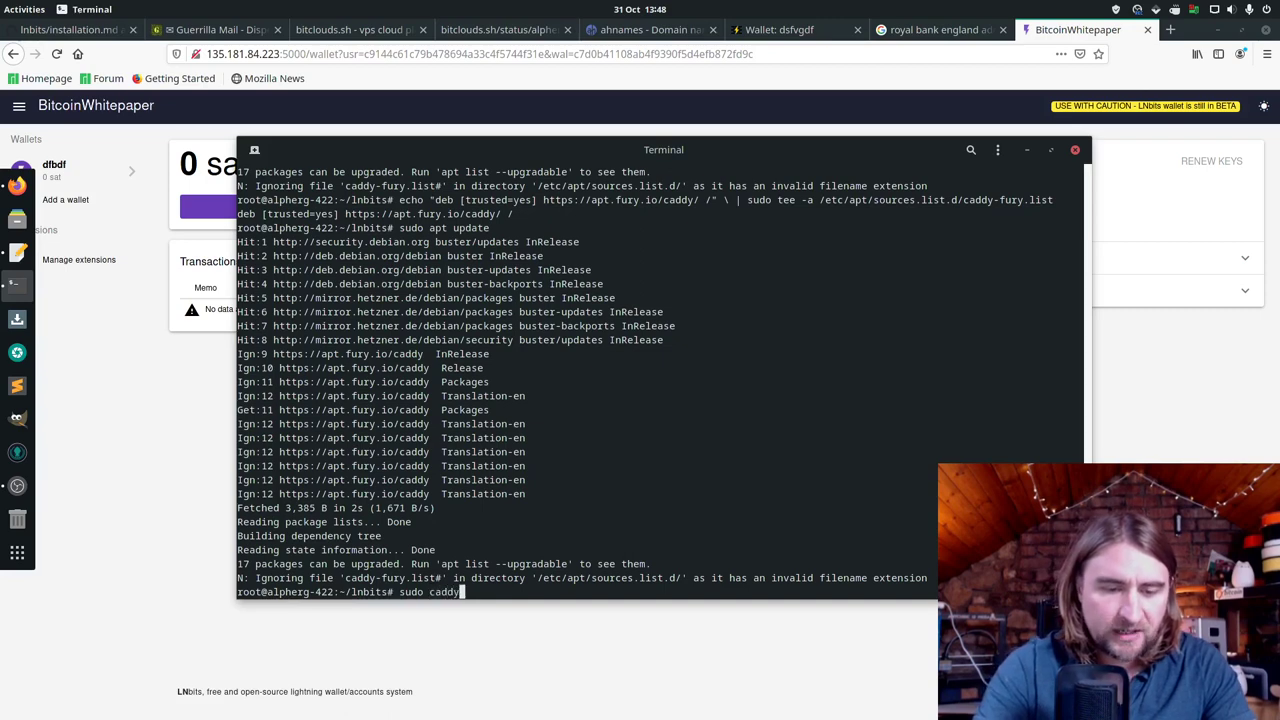
type(" stop")
key("Return")
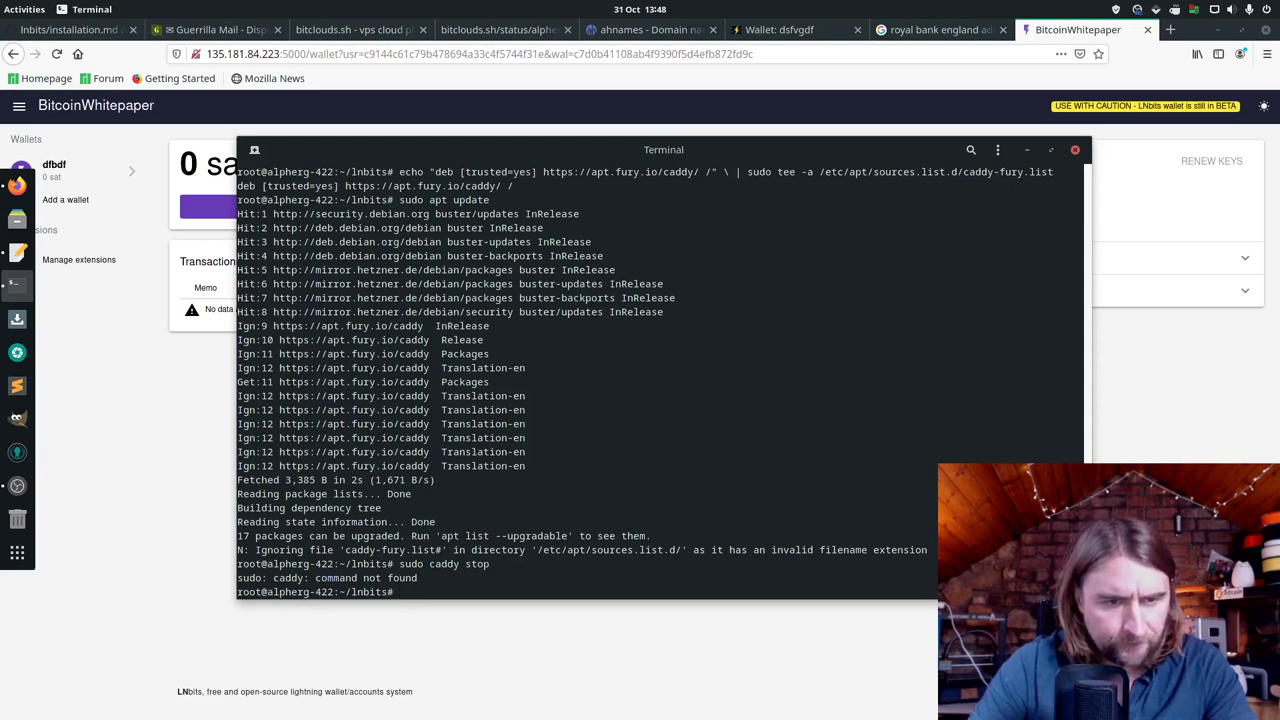
key("Up")
key("BackSpace")
key("BackSpace")
key("BackSpace")
key("BackSpace")
key("BackSpace")
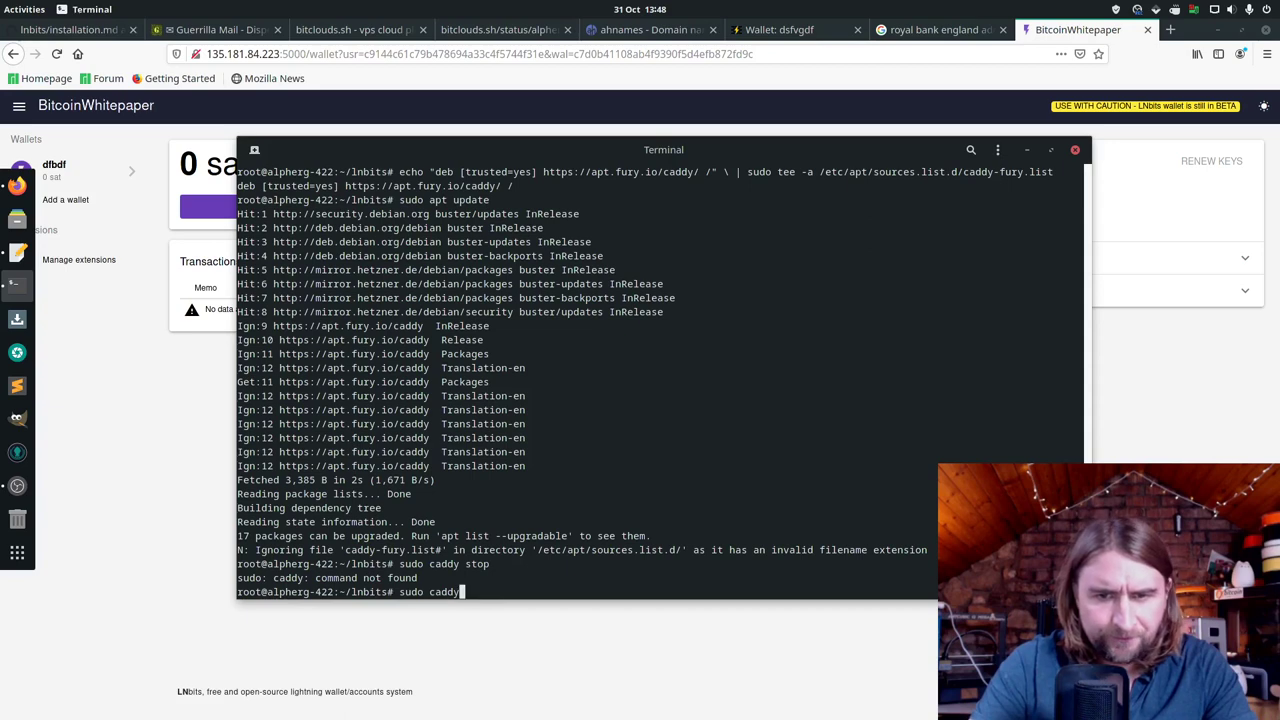
key("BackSpace")
key("BackSpace")
key("BackSpace")
key("BackSpace")
key("BackSpace")
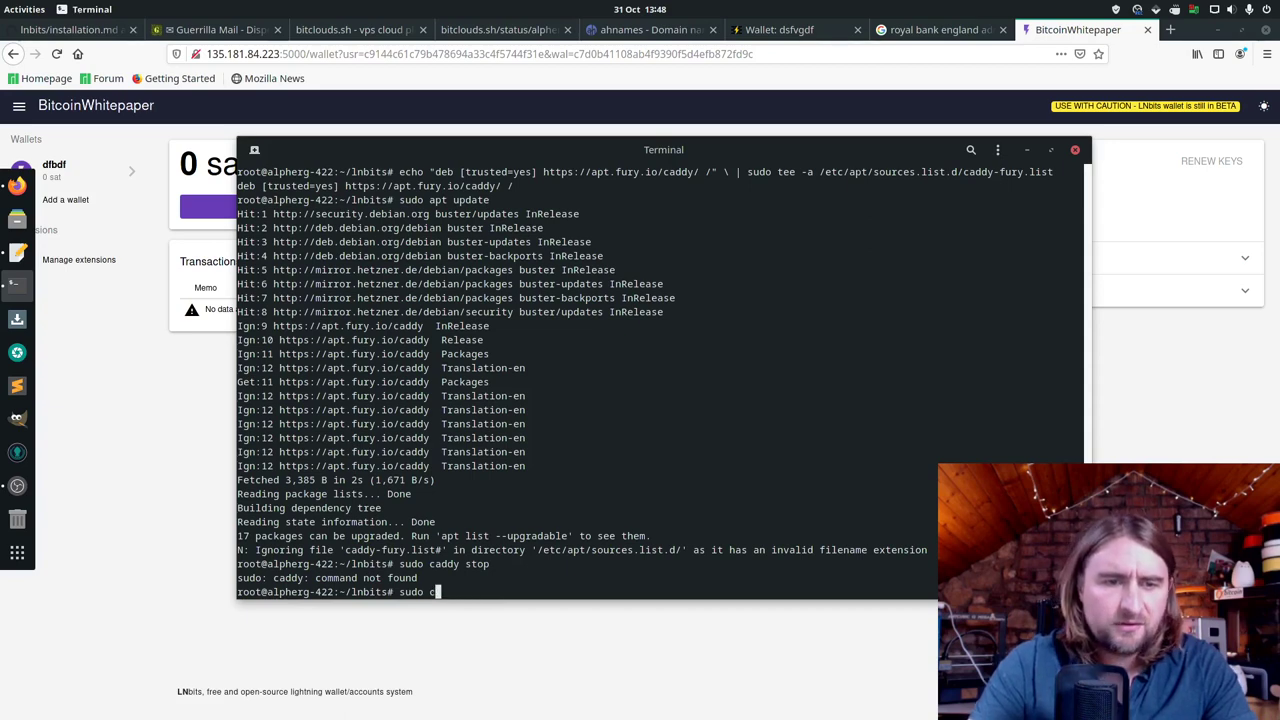
type("install")
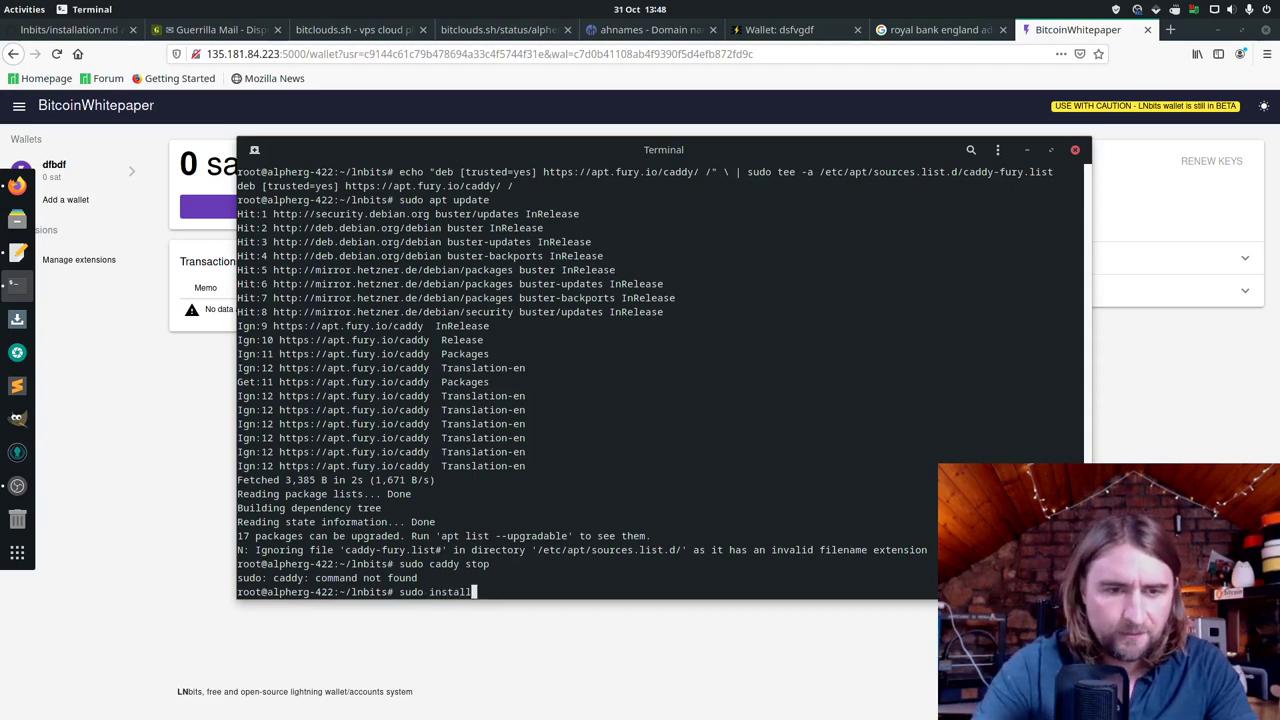
type(" caddy")
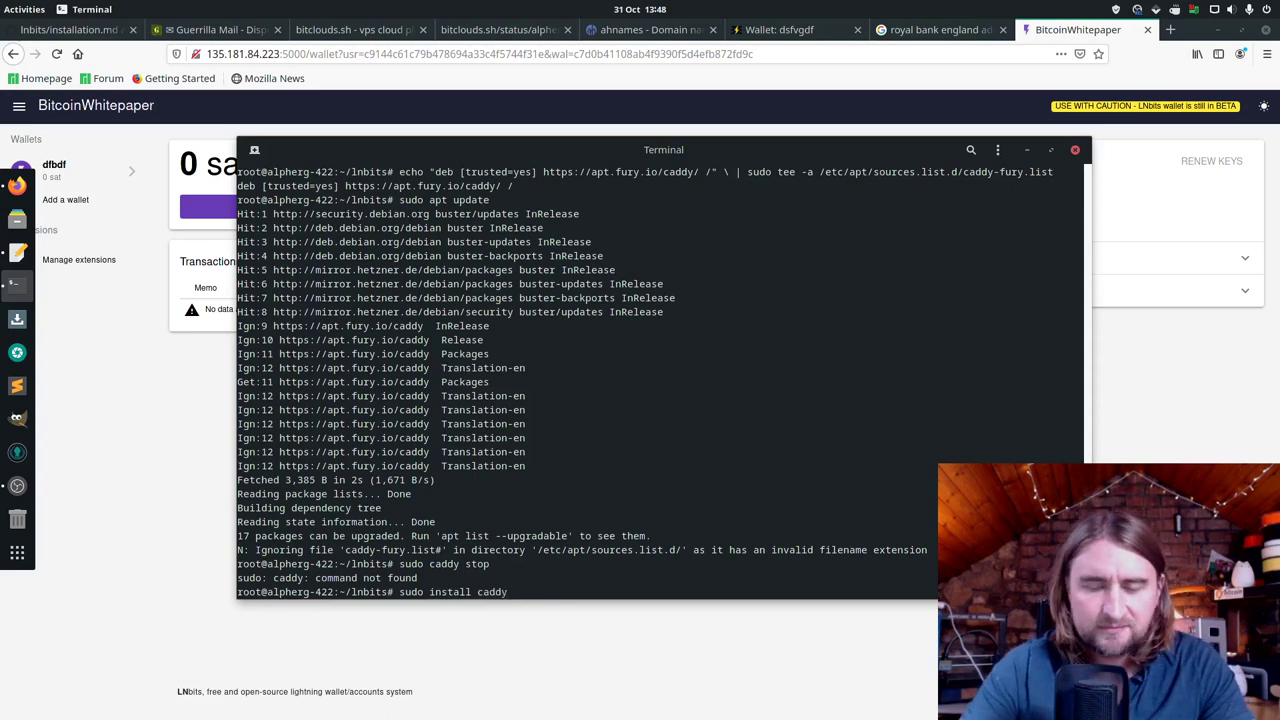
key("Return")
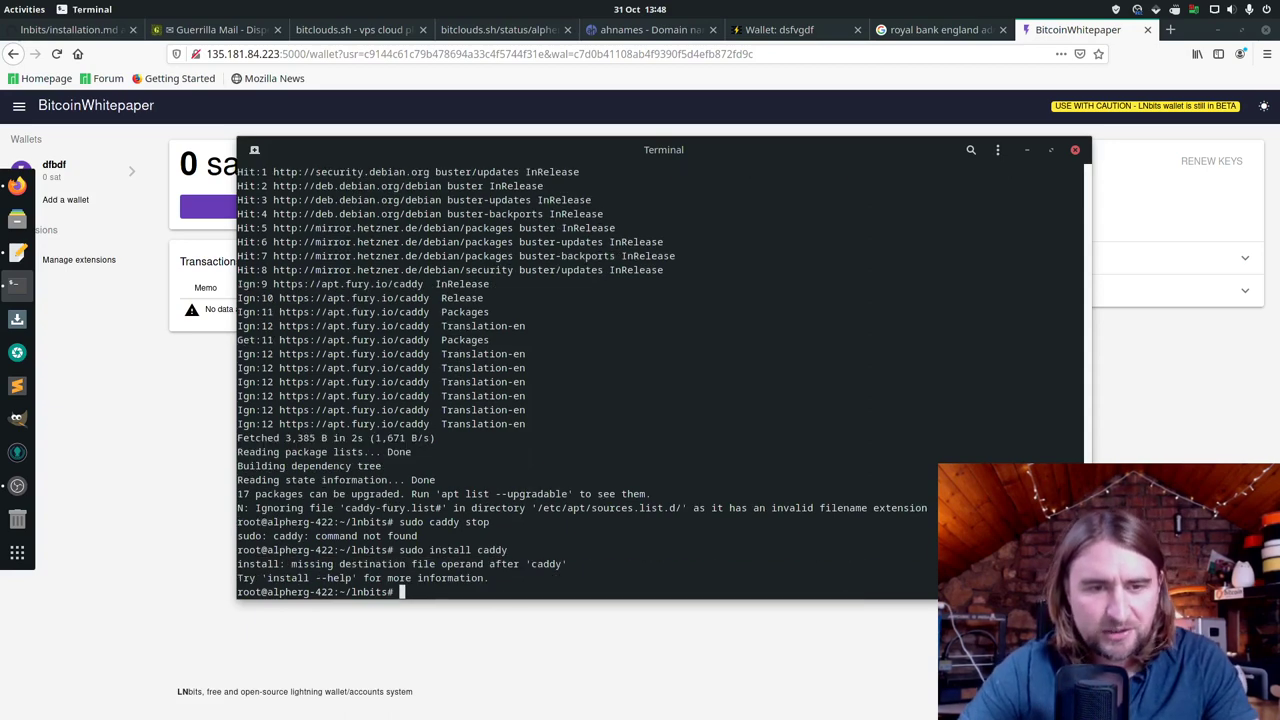
key("Up")
key("Left")
key("Left")
key("Left")
key("Left")
key("Left")
key("Left")
key("Left")
key("Left")
key("Left")
key("Left")
key("Left")
key("Left")
key("Left")
key("Left")
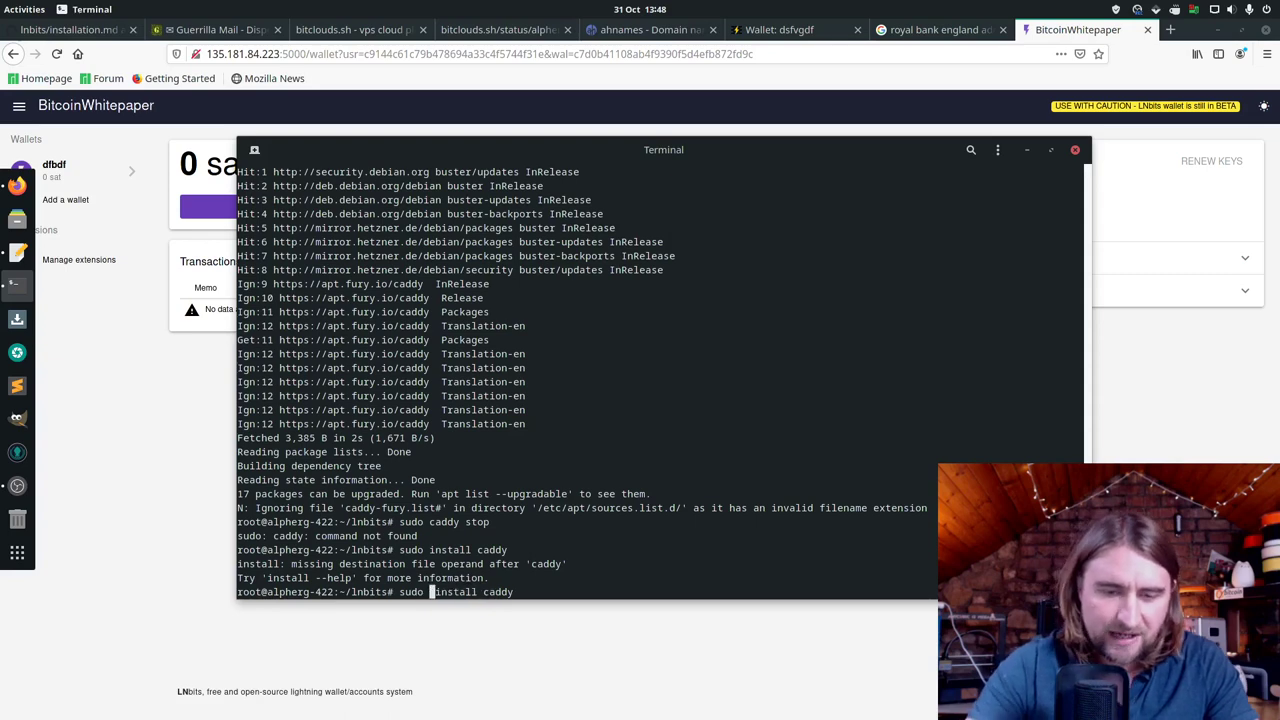
type("apt")
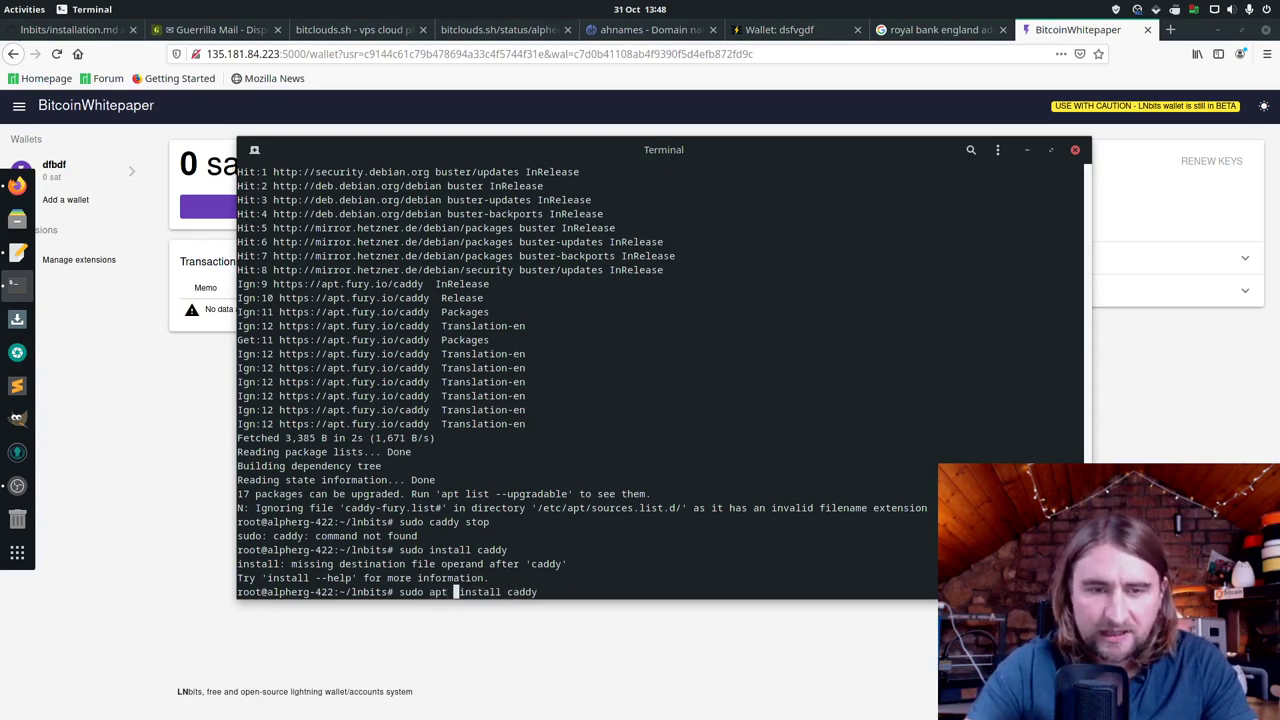
key("Return")
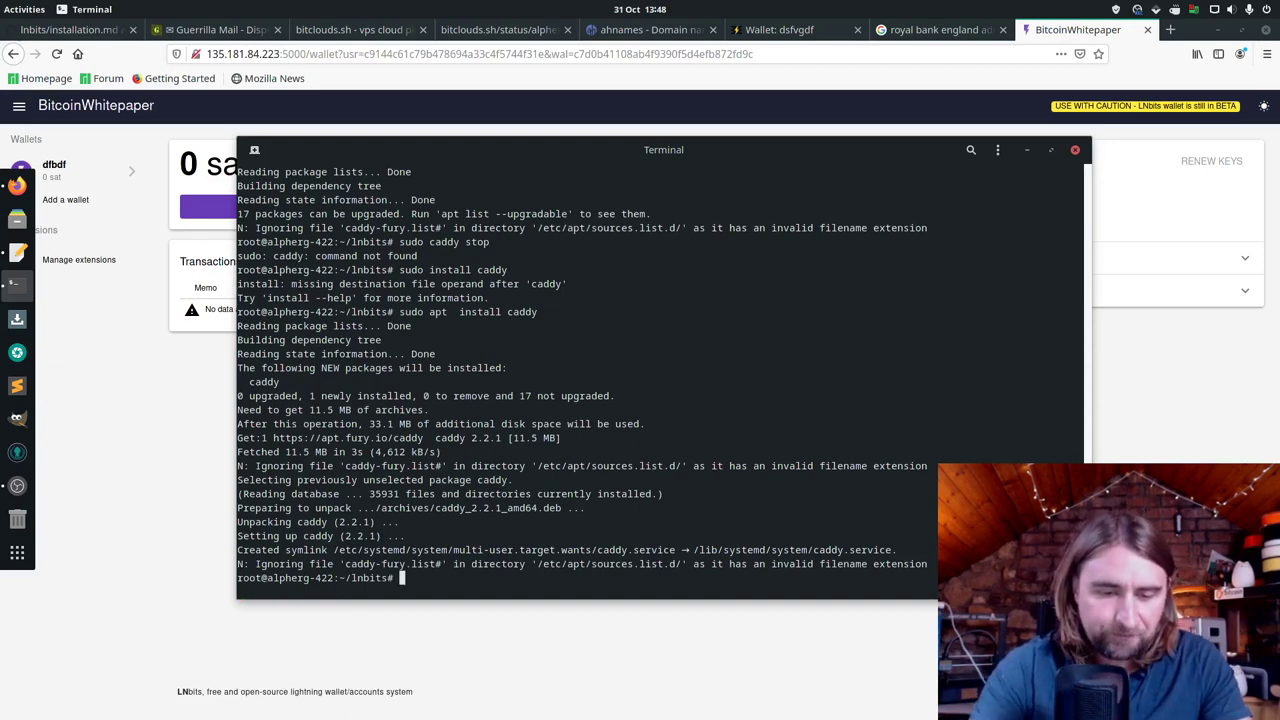
Step: Stop Caddy with sudo caddy stop and create a new Caddyfile in nano
type("sudo caddy")
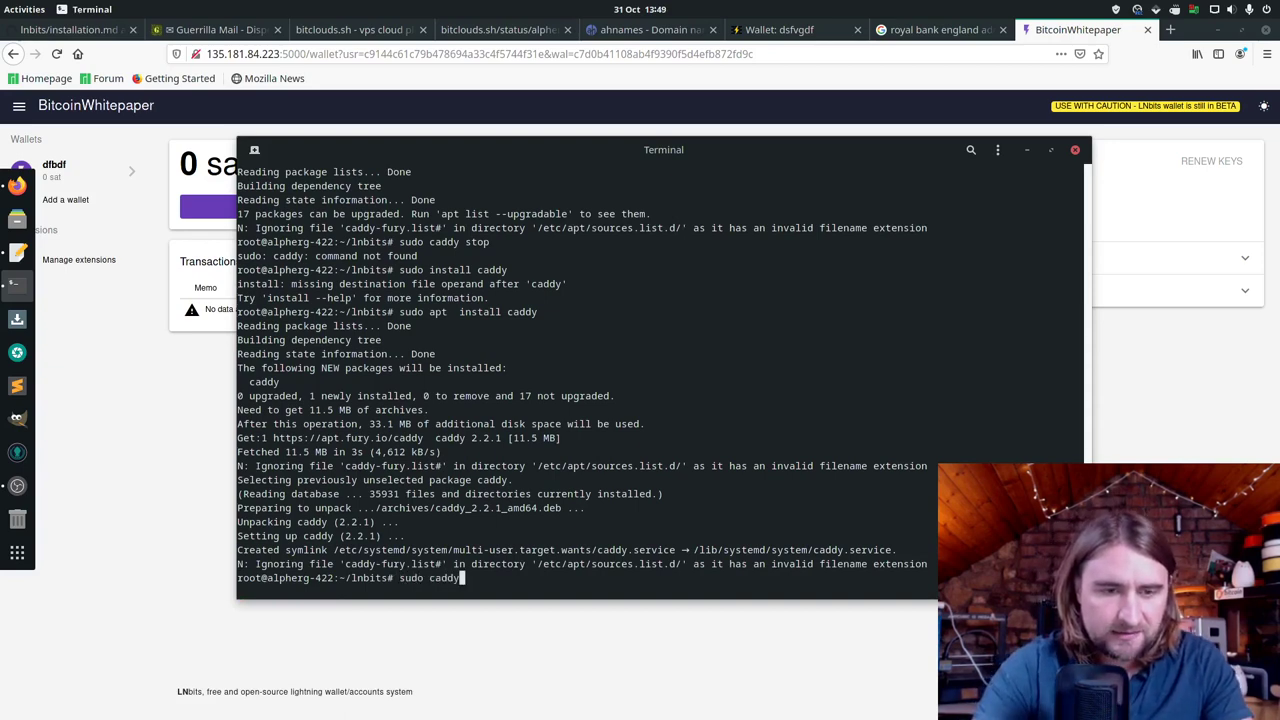
type(" stop")
key("Return")
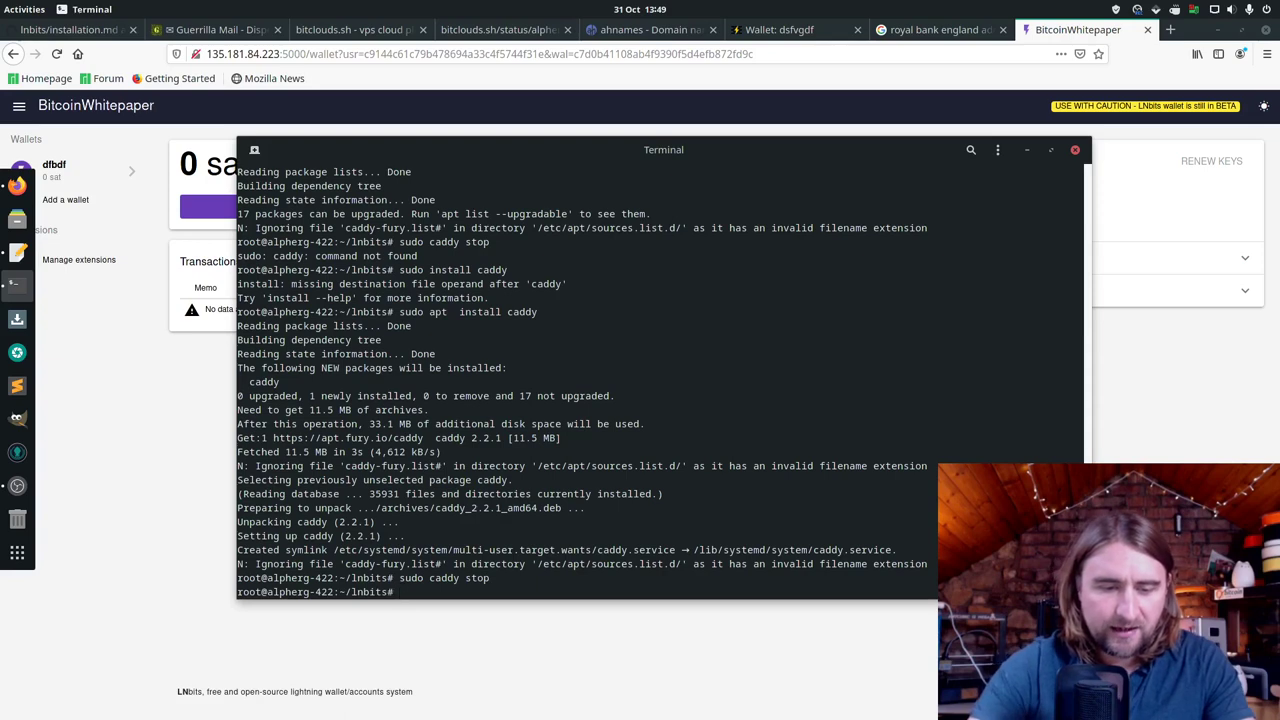
type("sudo nano")
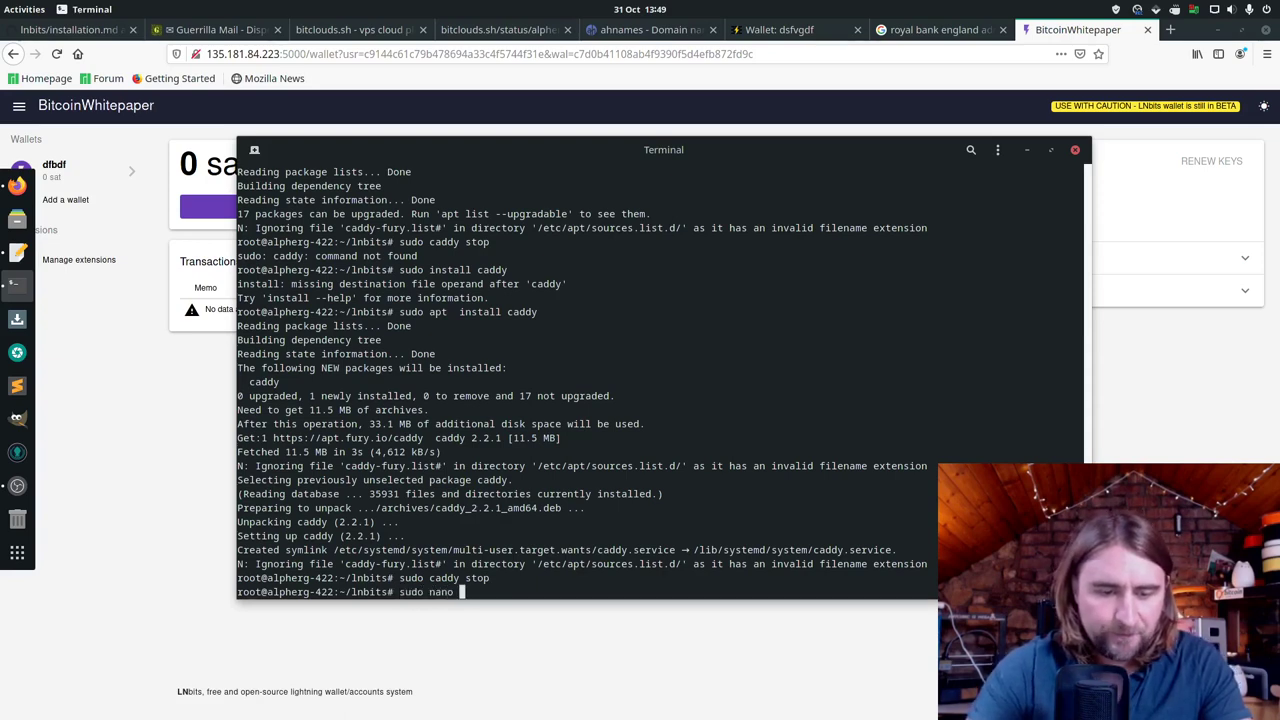
type(" Caddyfil")
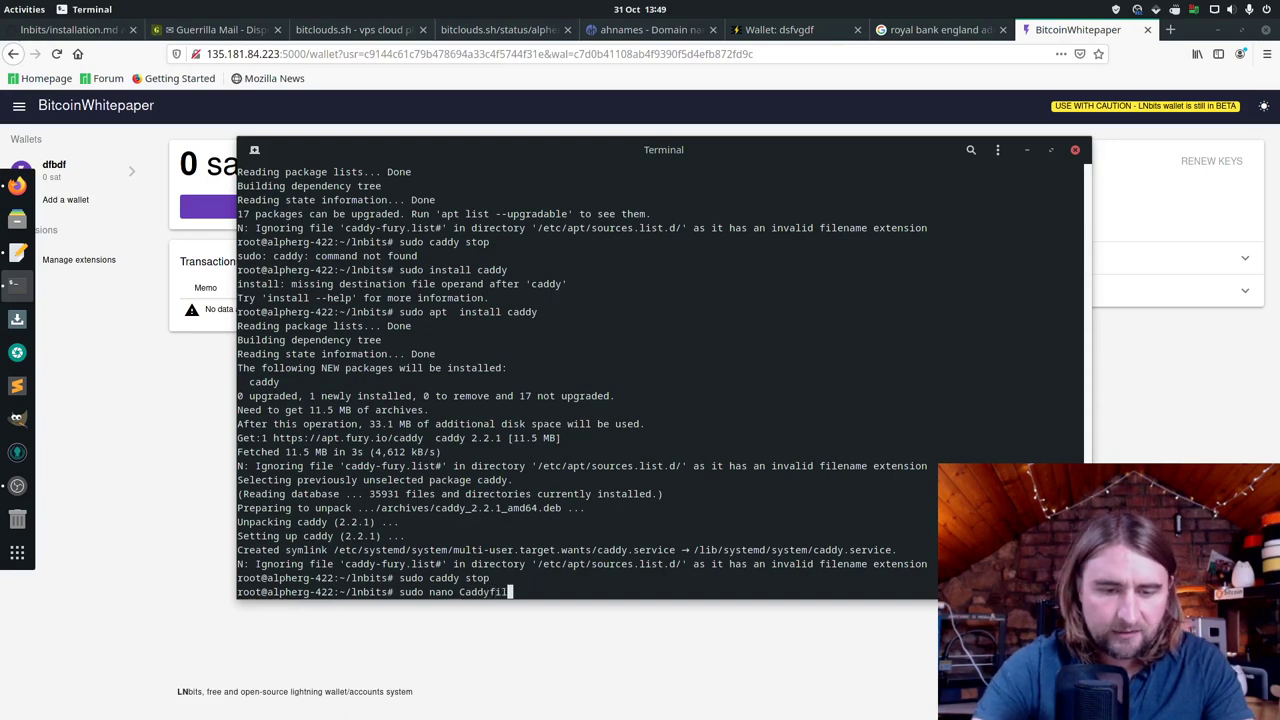
type("e")
key("Return")
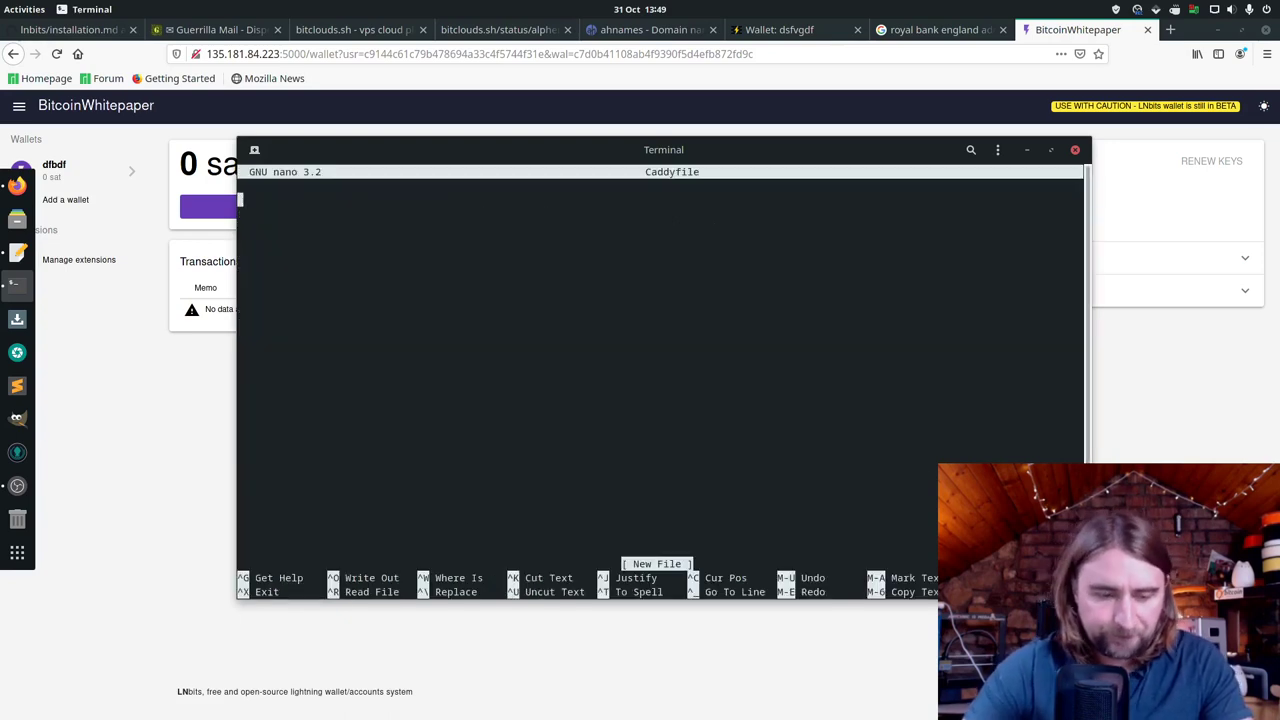
Step: Copy bitcoinwhitepaper.pro from the ahnames DNS page into the Caddyfile's first line
type("b")
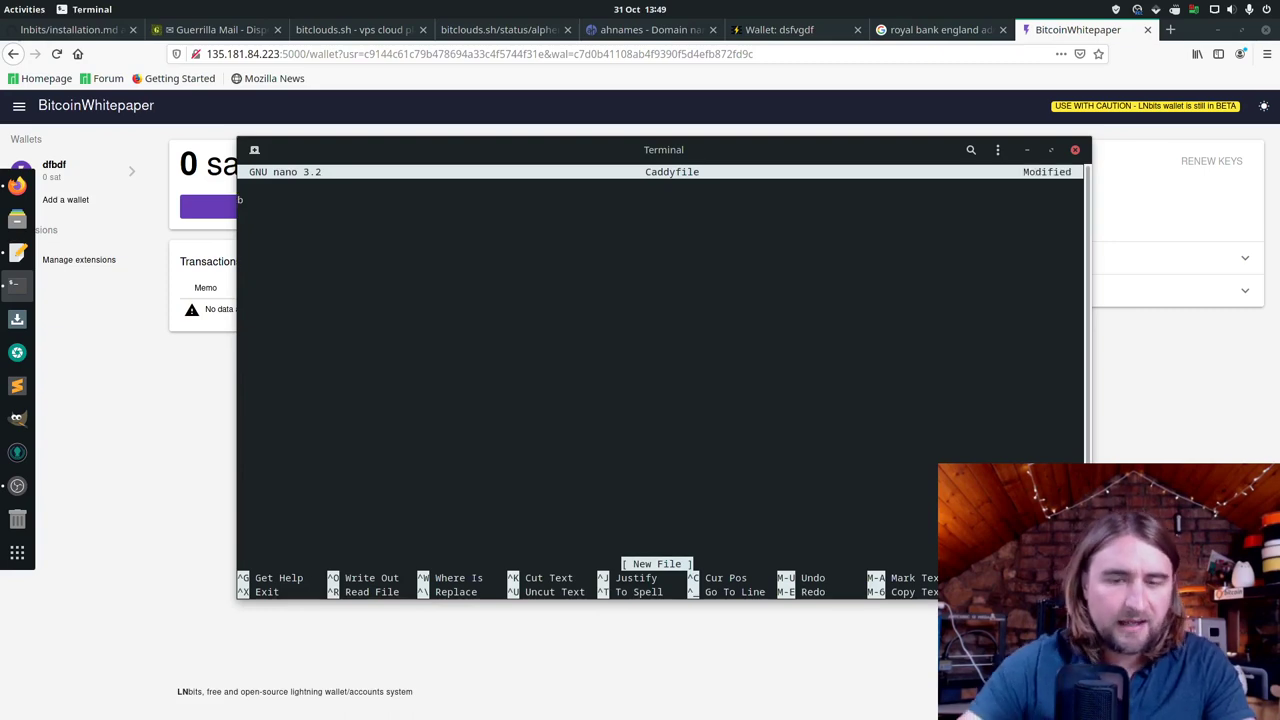
left_click(614, 31)
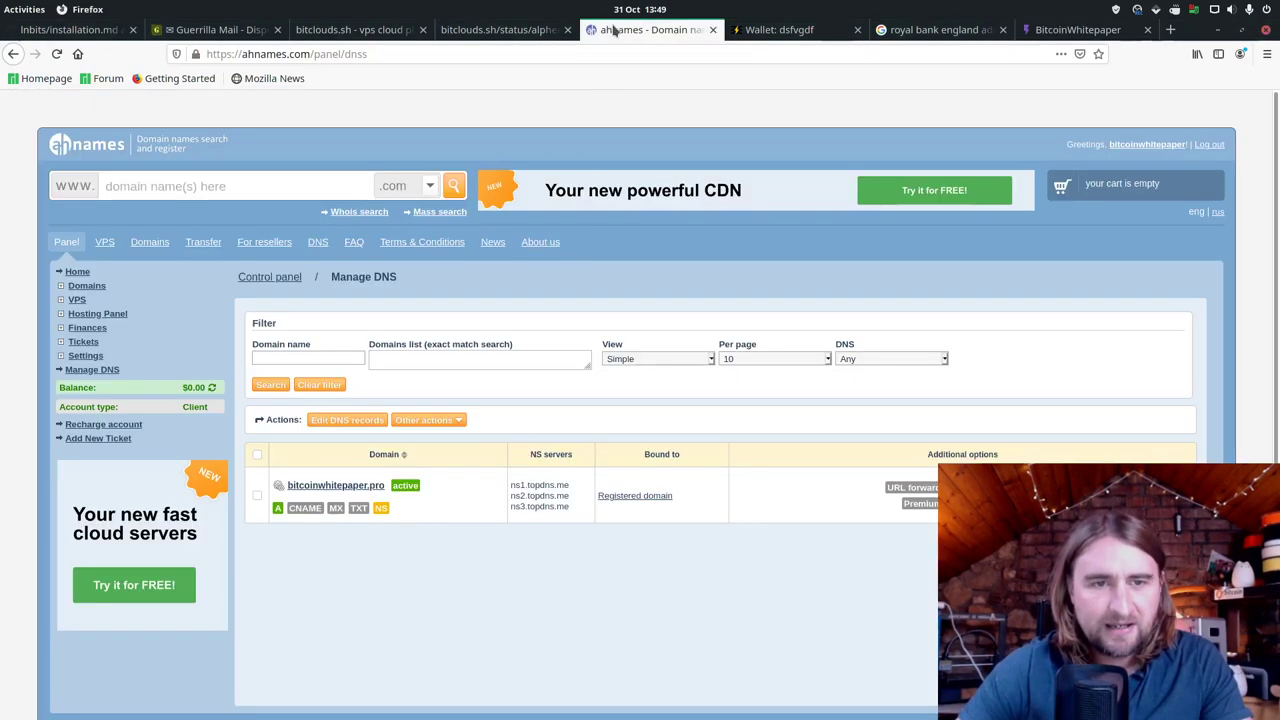
left_click_drag(297, 490, 289, 487)
right_click(290, 487)
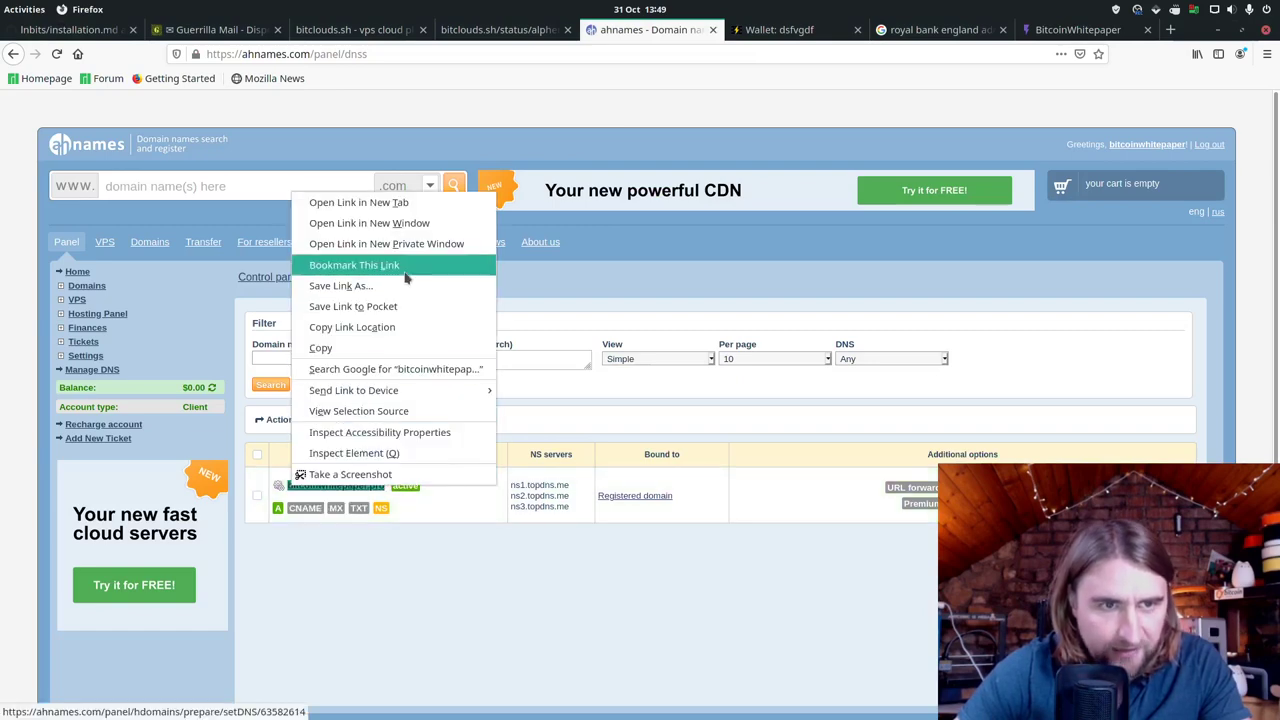
left_click(420, 347)
key("alt+Tab")
right_click(477, 228)
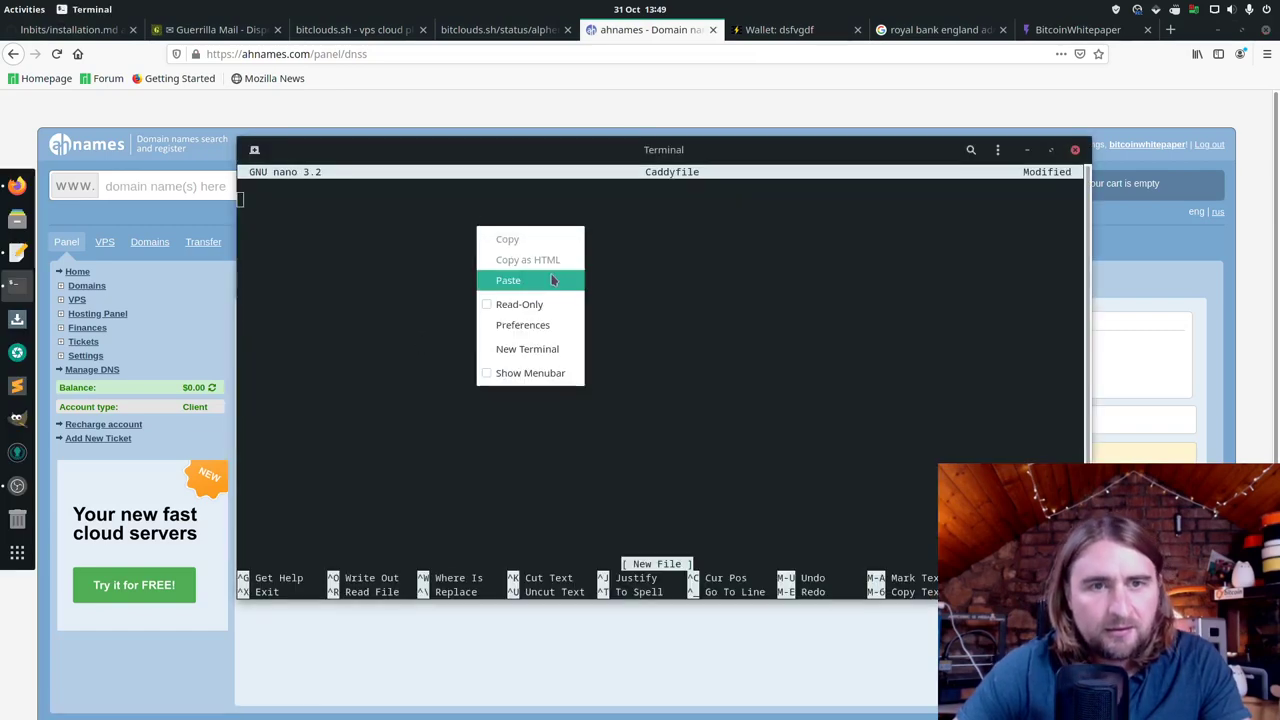
left_click(520, 280)
Step: Add 'reverse_proxy 0.0.0.0:5000' on line two and save the Caddyfile
key("Return")
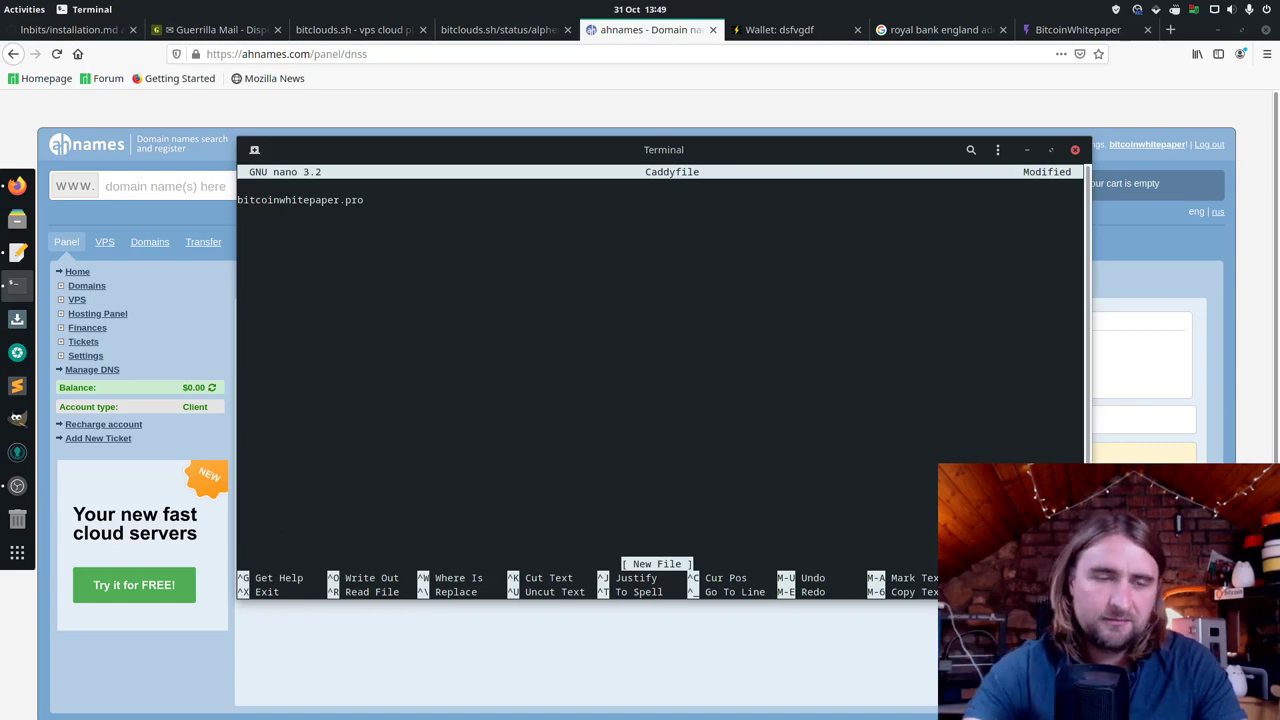
type("reverse")
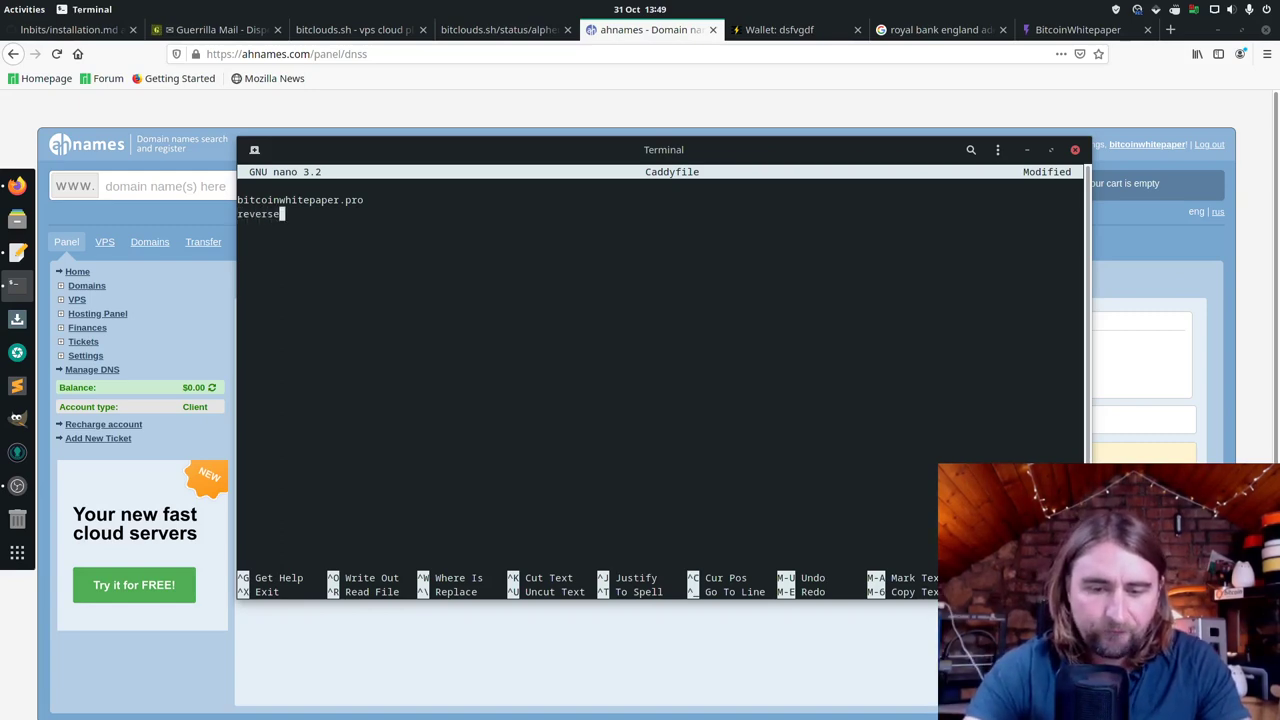
type("_proxy ")
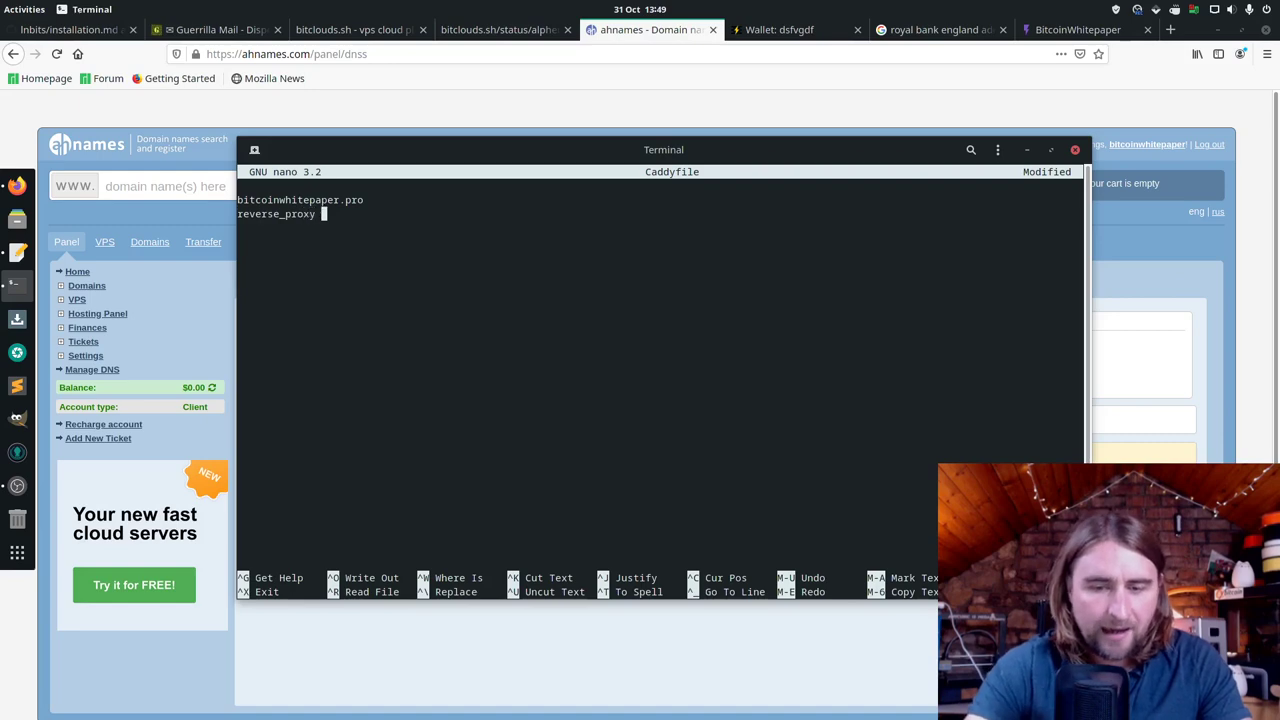
type("0.0.0")
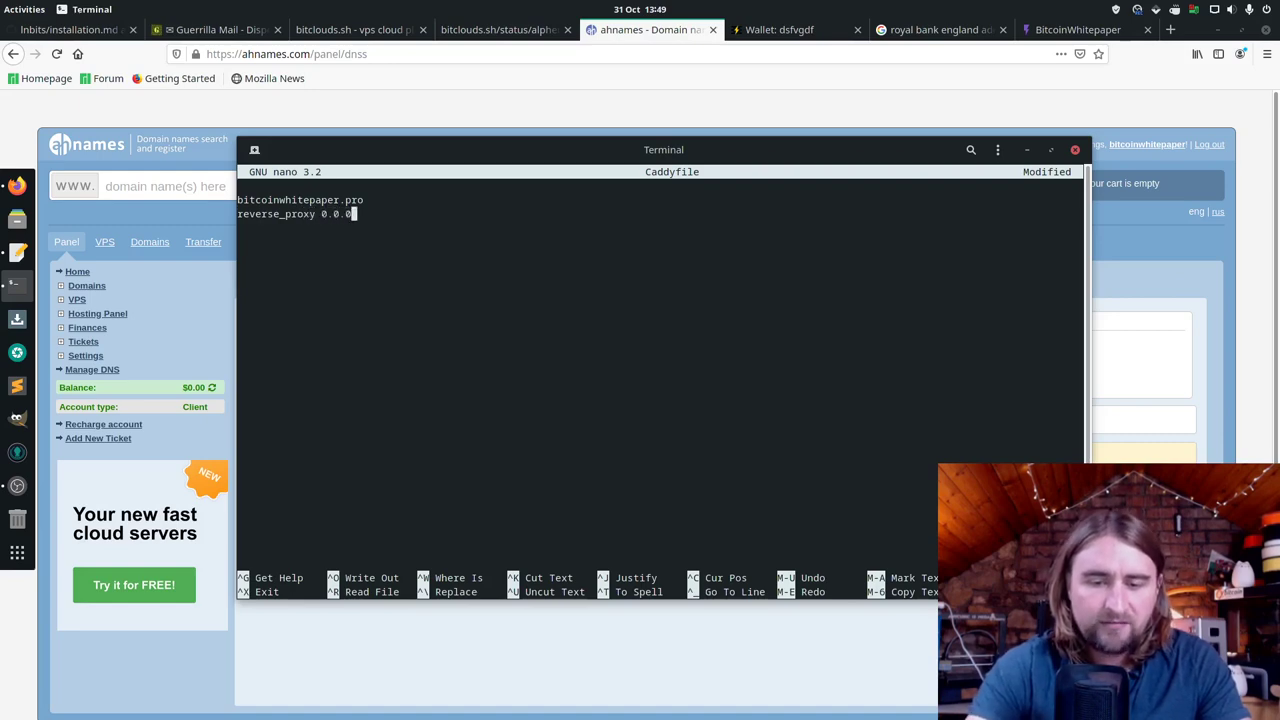
type(".0")
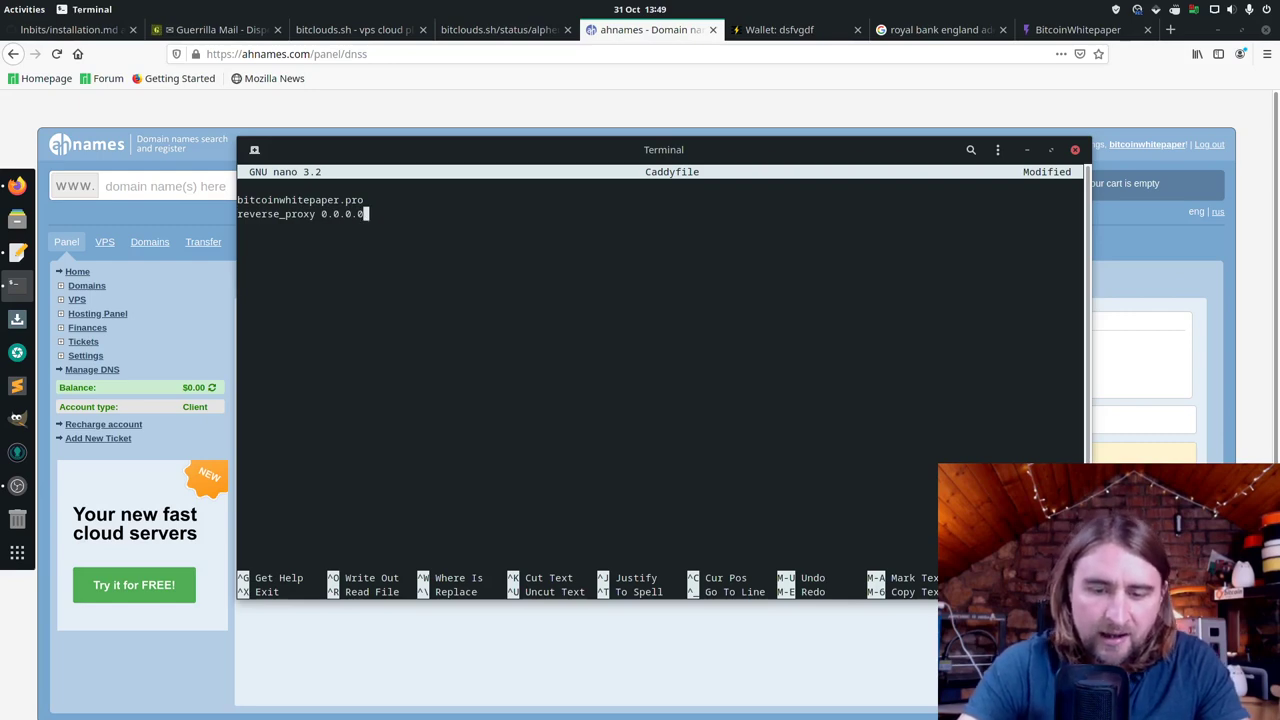
type(":5000")
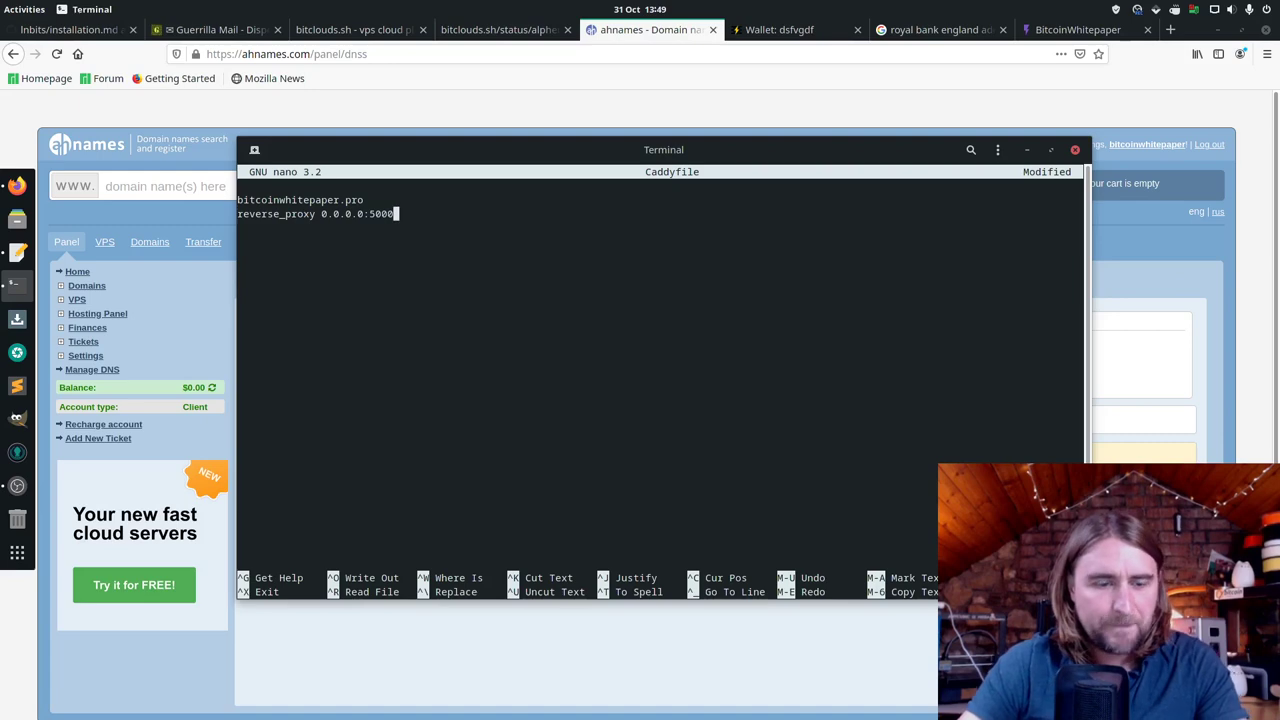
key("ctrl+x")
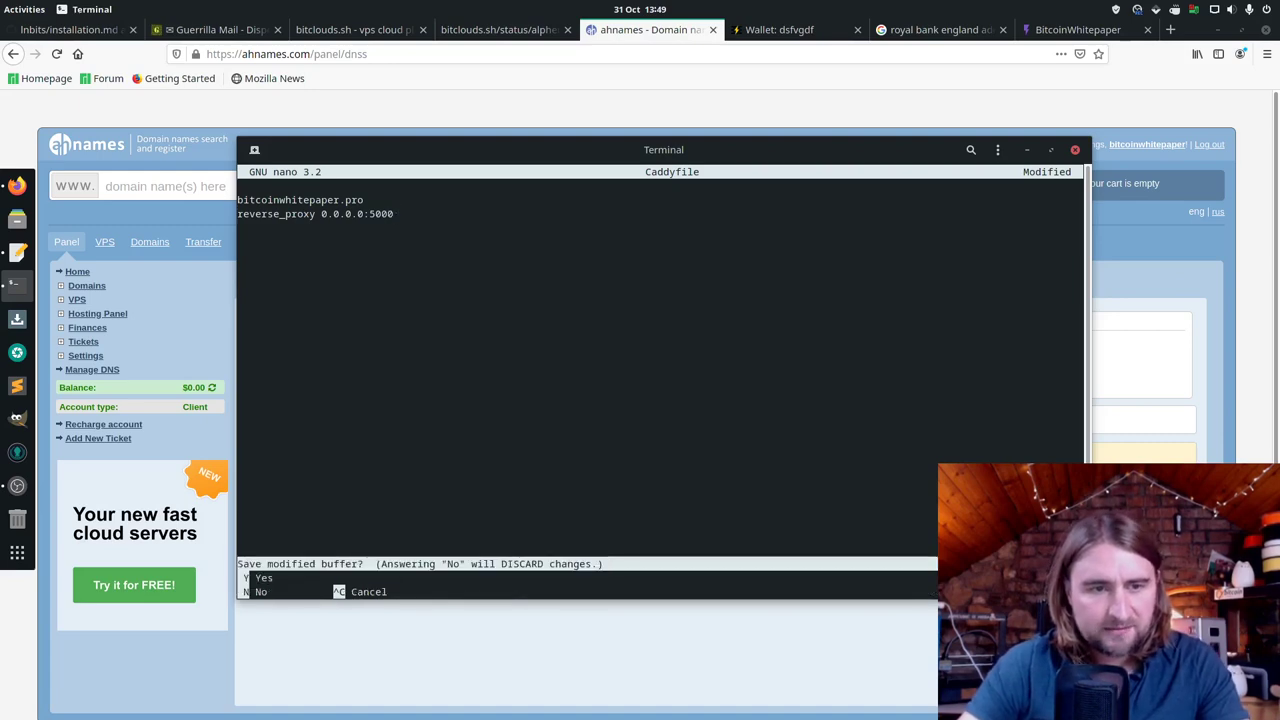
key("y")
key("Return")
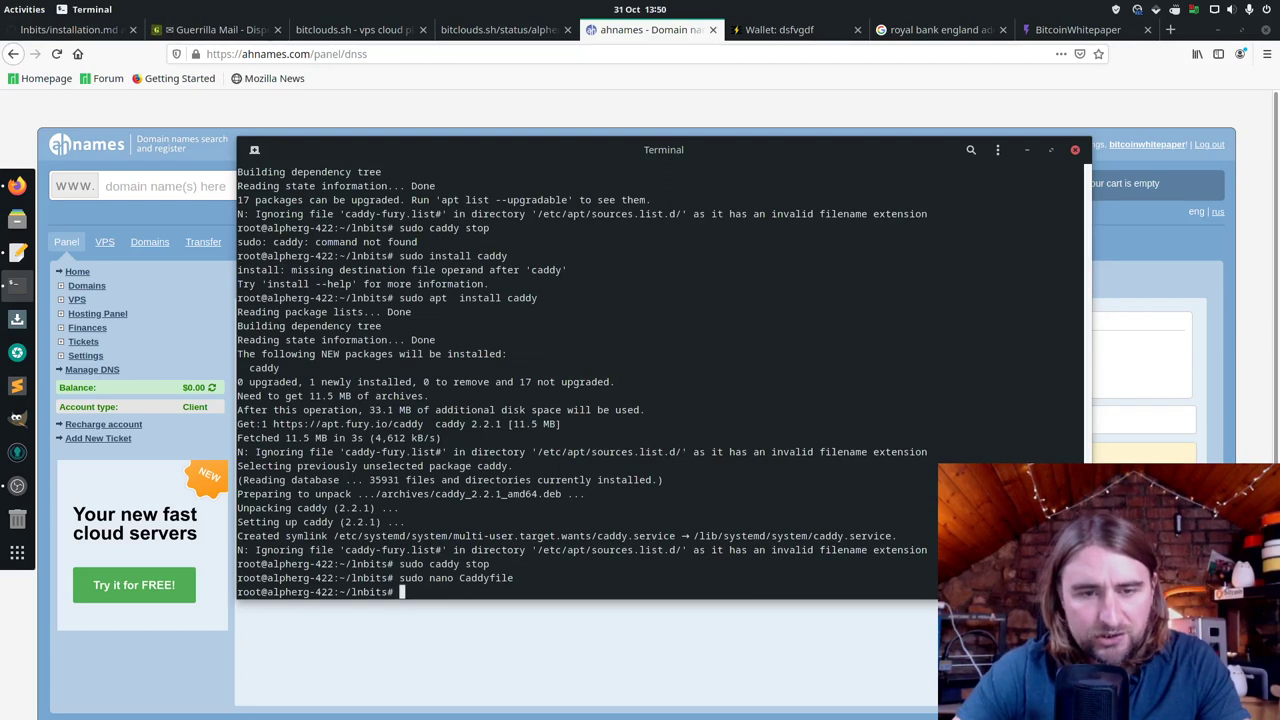
Step: Run sudo caddy start to obtain the bitcoinwhitepaper.pro certificate
key("Up")
key("Down")
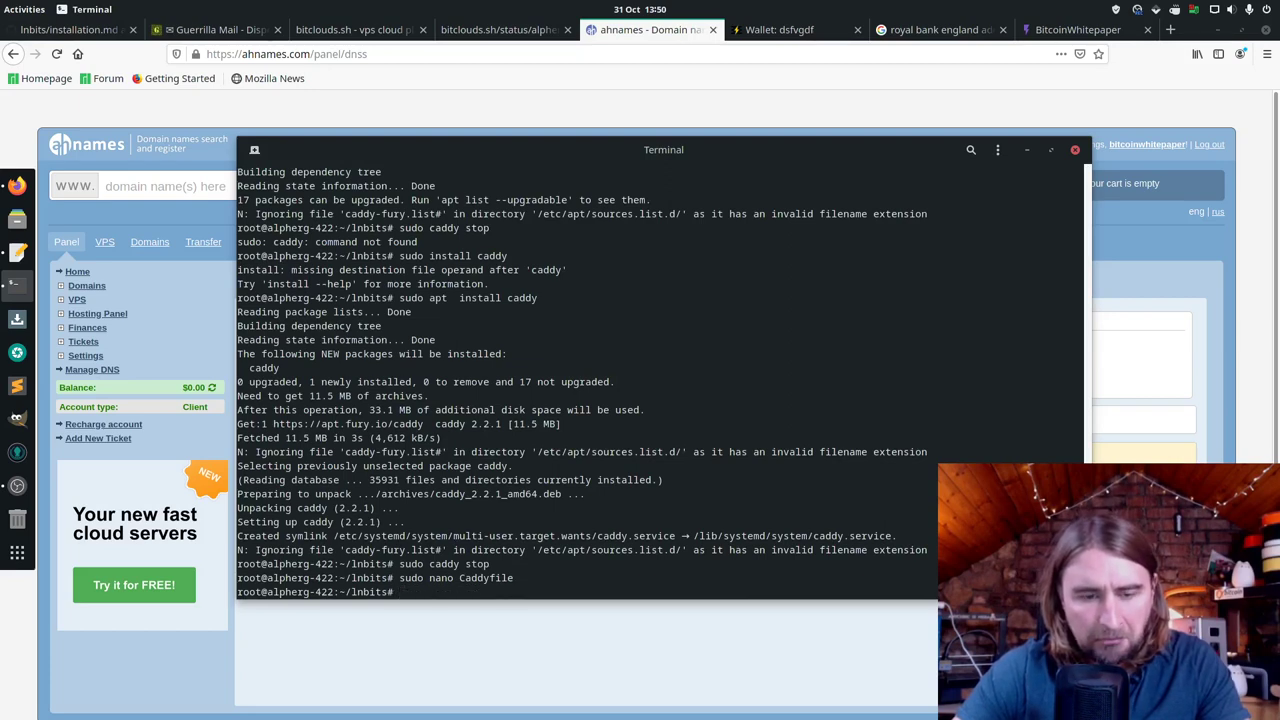
type("sudo ")
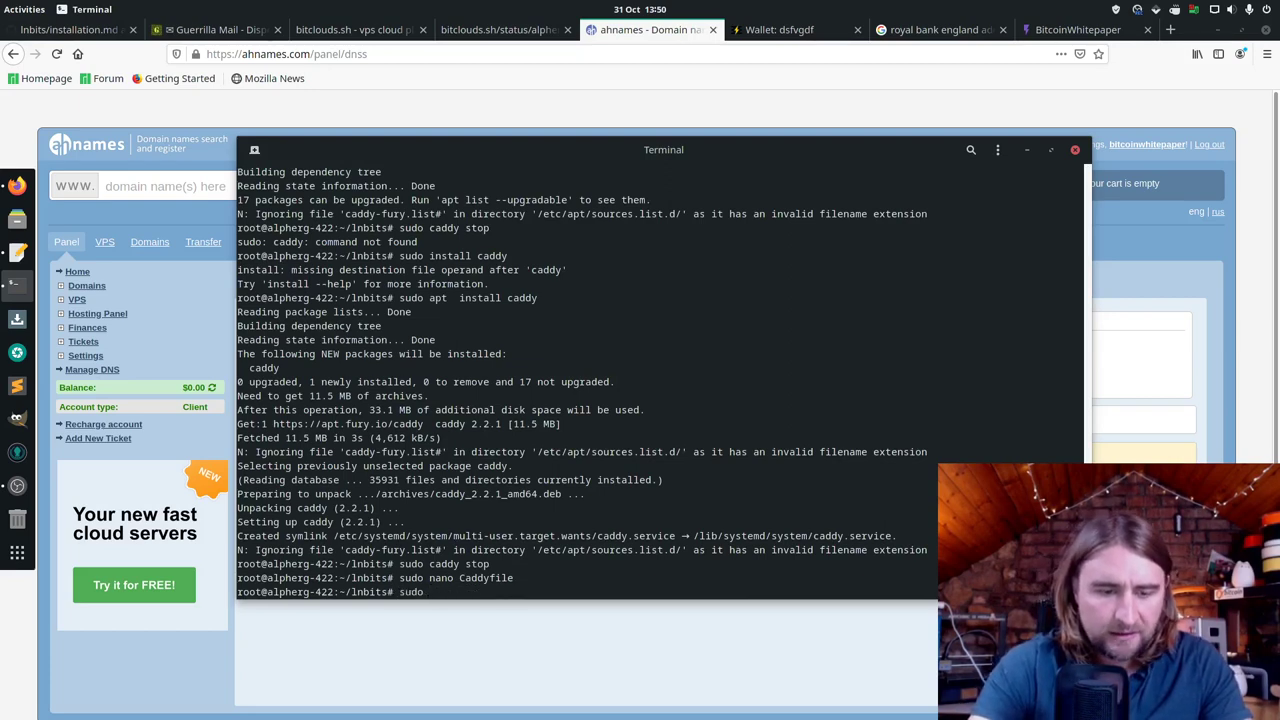
type("caddy star")
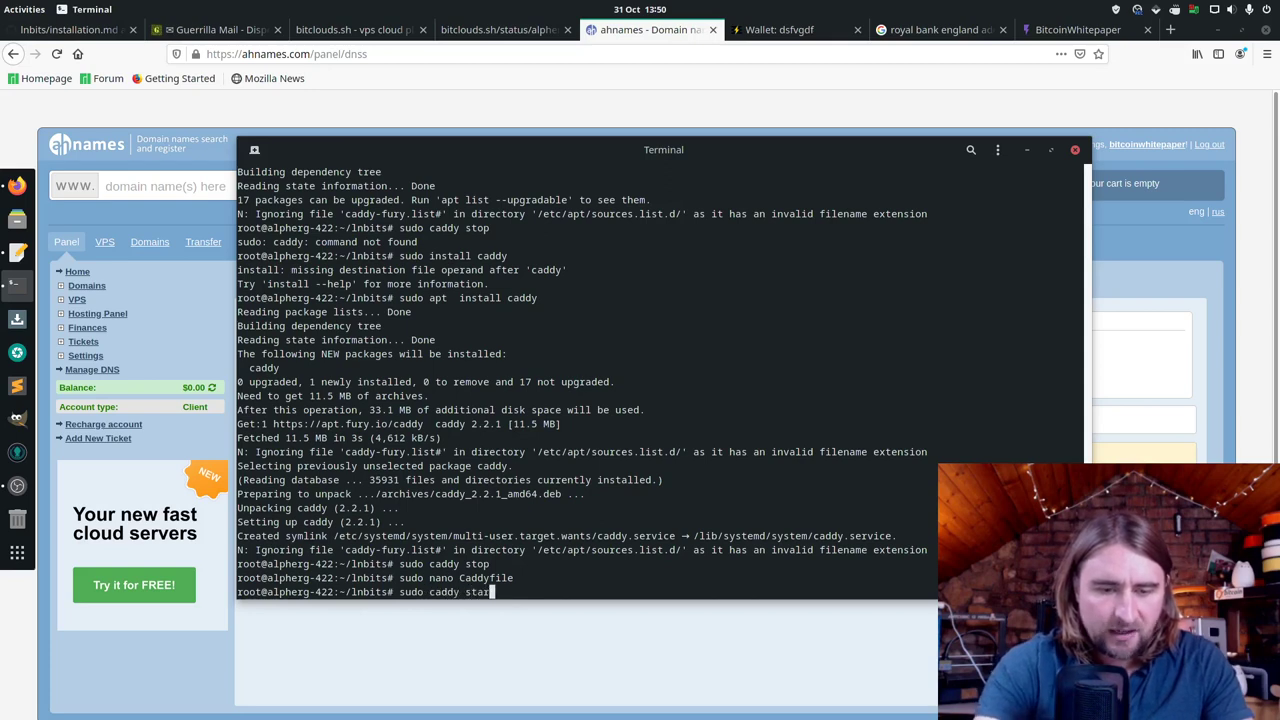
type("t")
key("Return")
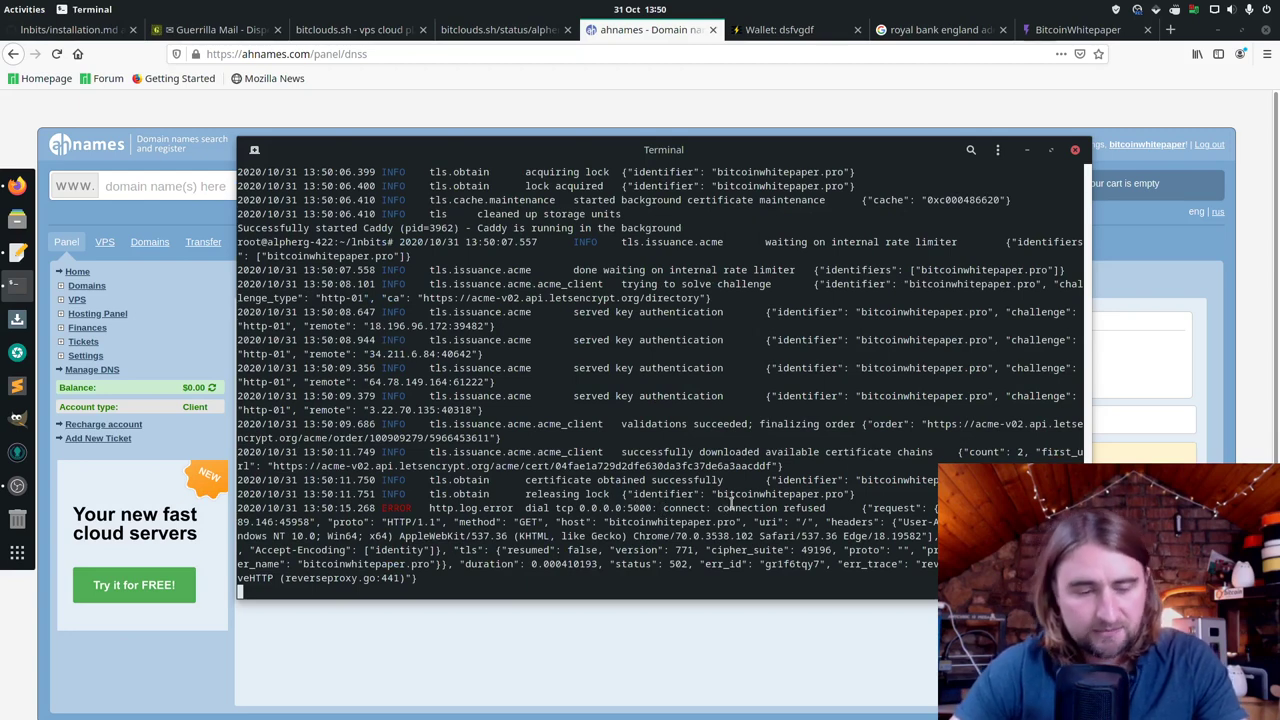
key("ctrl+c")
type("sudo caddy start")
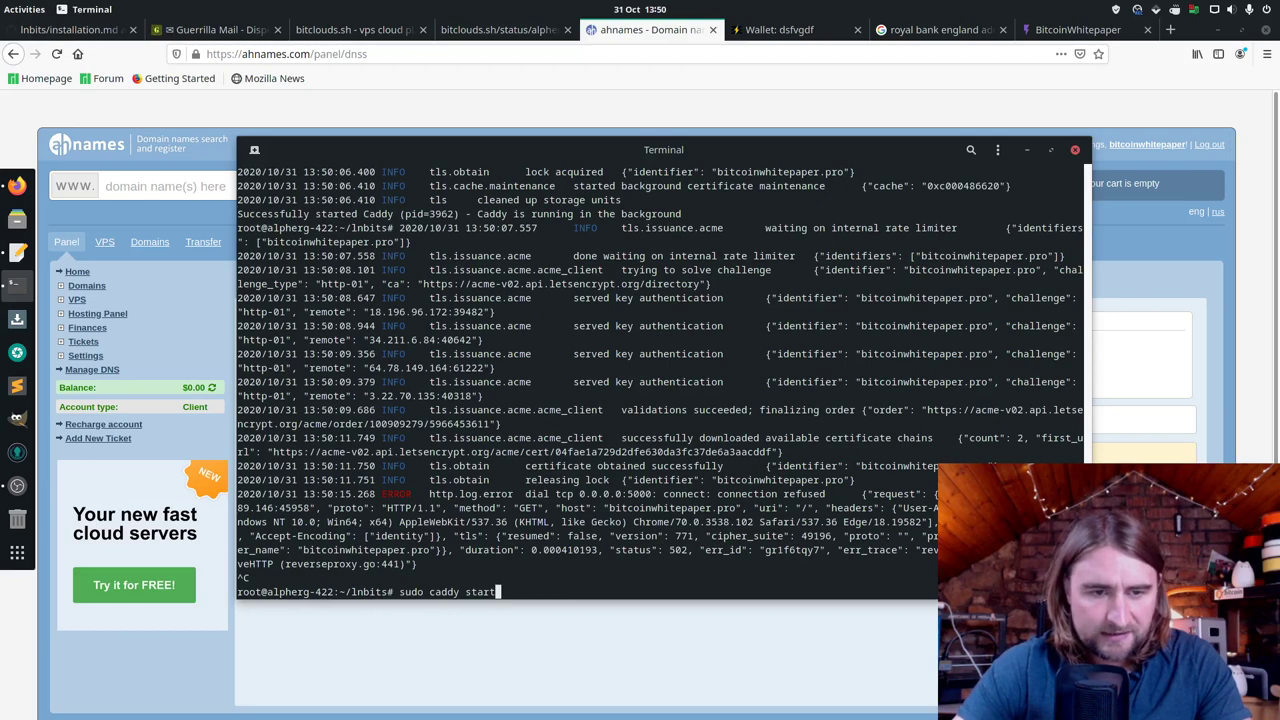
key("BackSpace")
key("BackSpace")
key("BackSpace")
key("BackSpace")
key("BackSpace")
key("BackSpace")
key("BackSpace")
key("BackSpace")
key("BackSpace")
key("BackSpace")
key("BackSpace")
key("BackSpace")
key("BackSpace")
key("BackSpace")
key("BackSpace")
key("BackSpace")
Step: Copy the hypercorn command from the installation guide and run LNbits on 0.0.0.0:5000
left_click(105, 30)
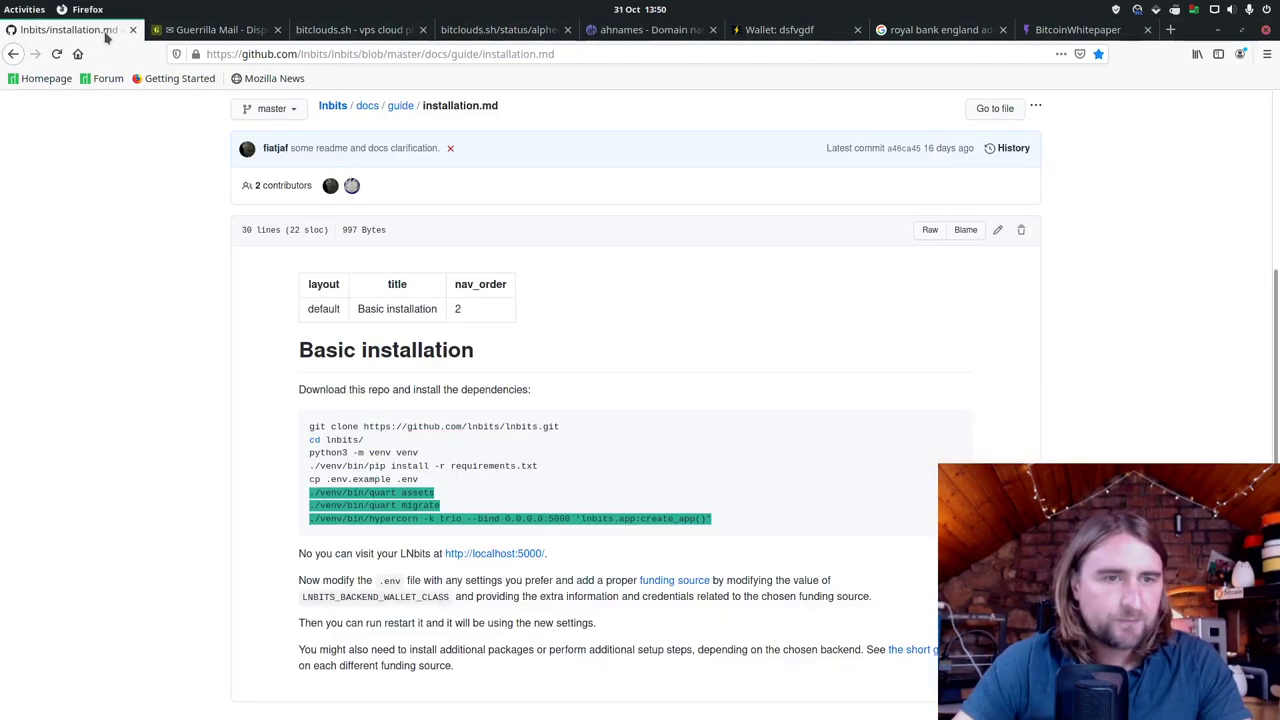
left_click_drag(729, 527, 309, 521)
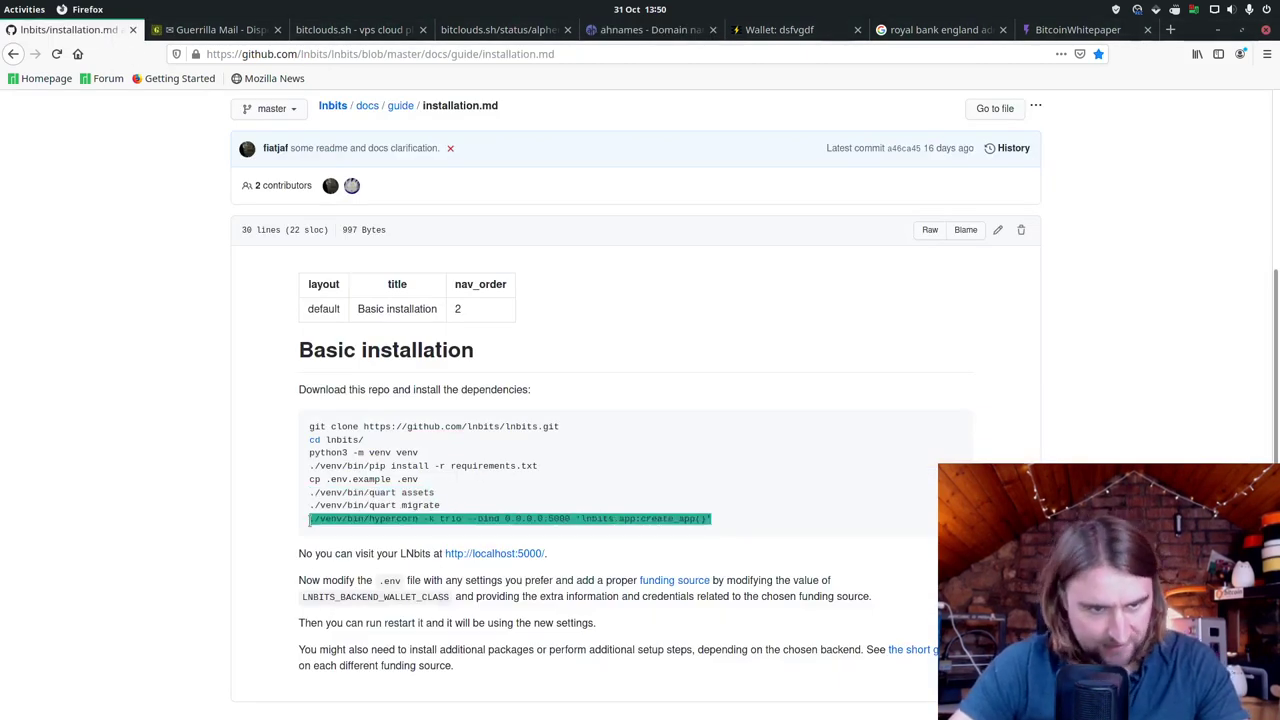
right_click(381, 522)
left_click(407, 538)
key("alt+Tab")
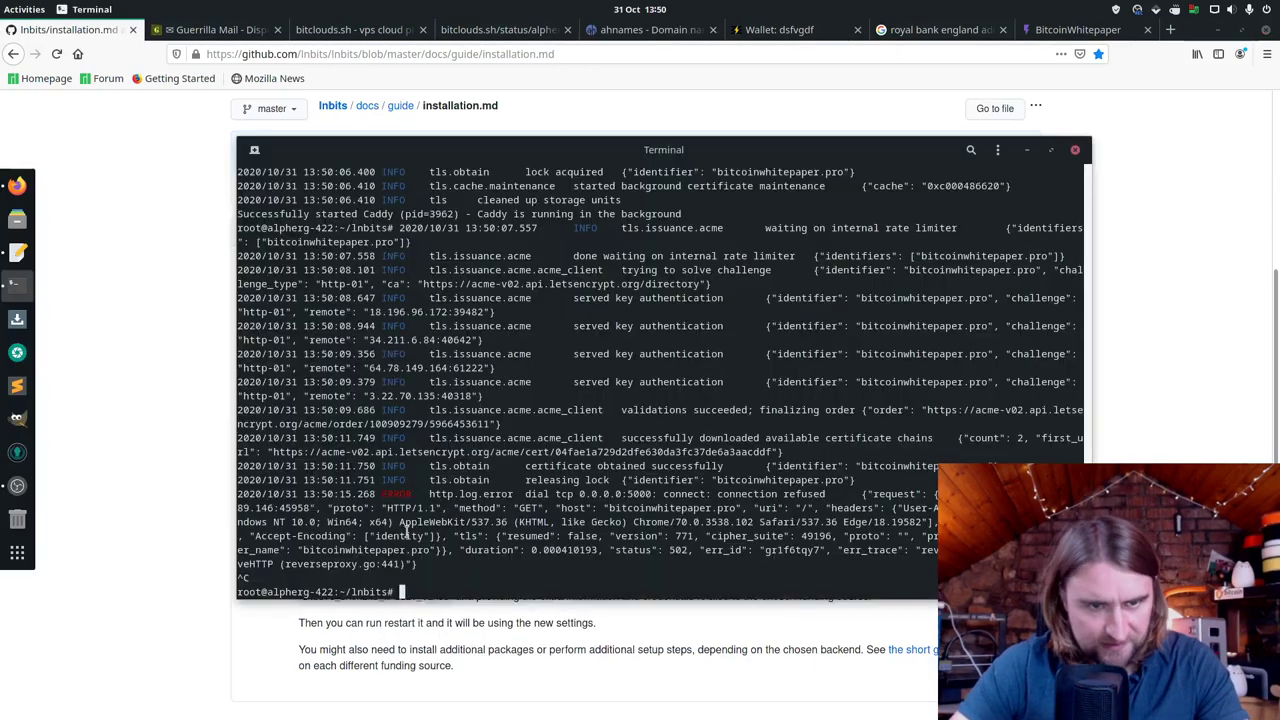
right_click(520, 561)
left_click(565, 488)
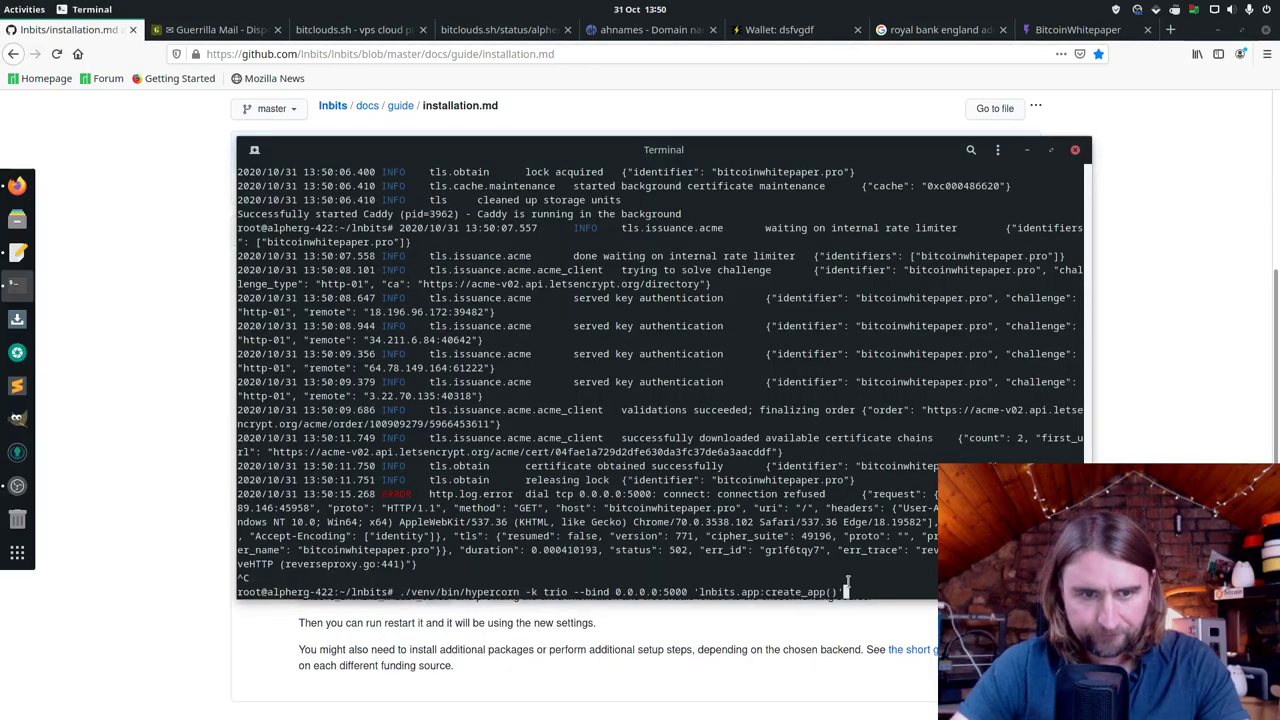
key("Return")
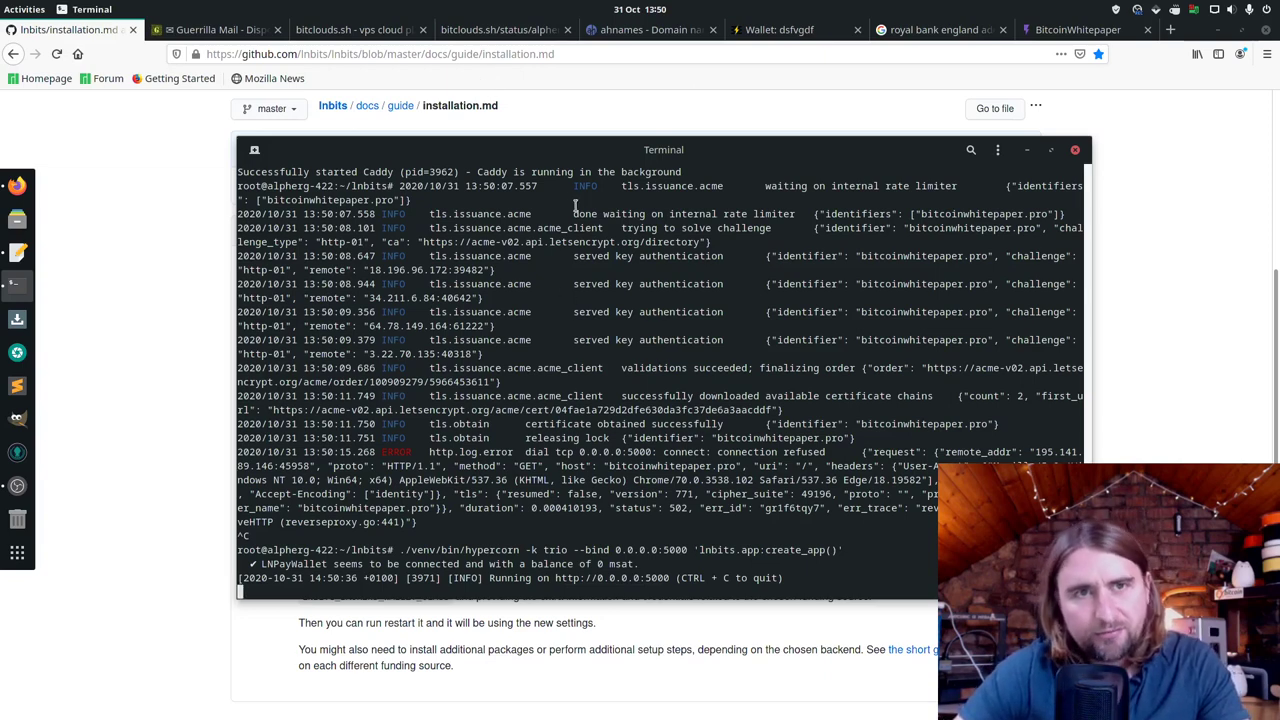
Step: Compare the ahnames DNS page with the terminal output before returning to the LNbits wallet
left_click(648, 29)
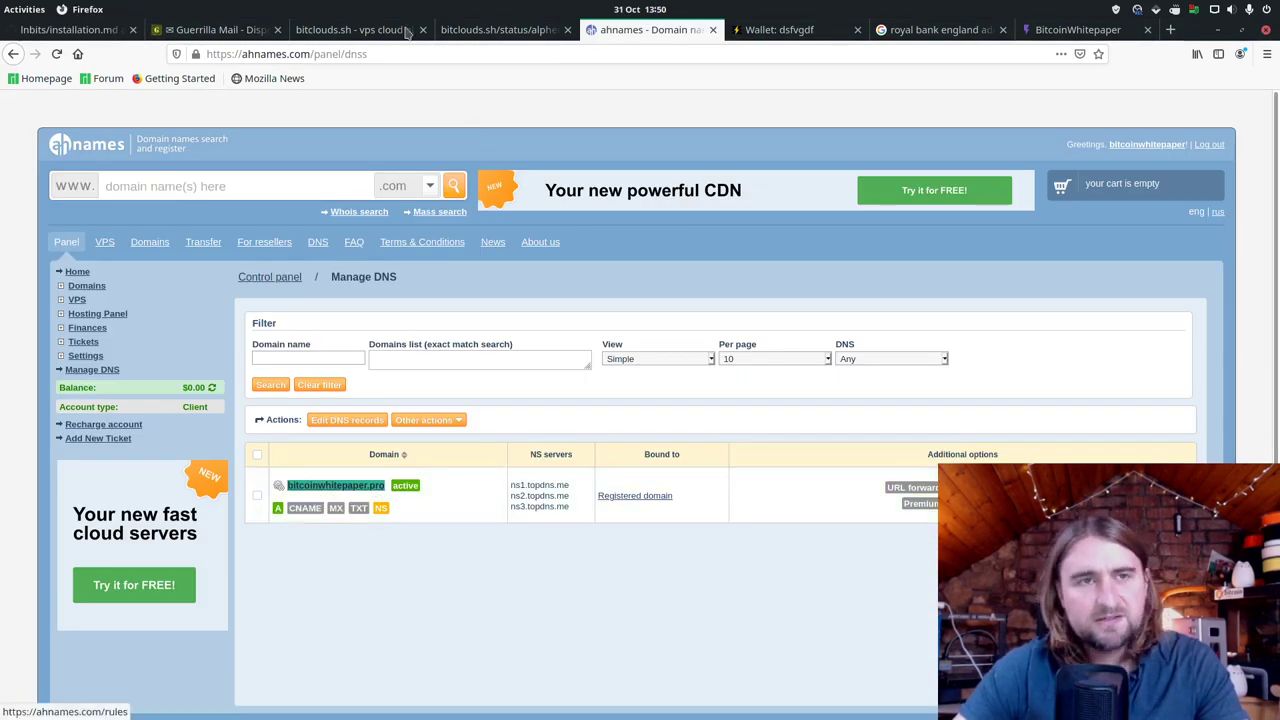
key("alt+Tab")
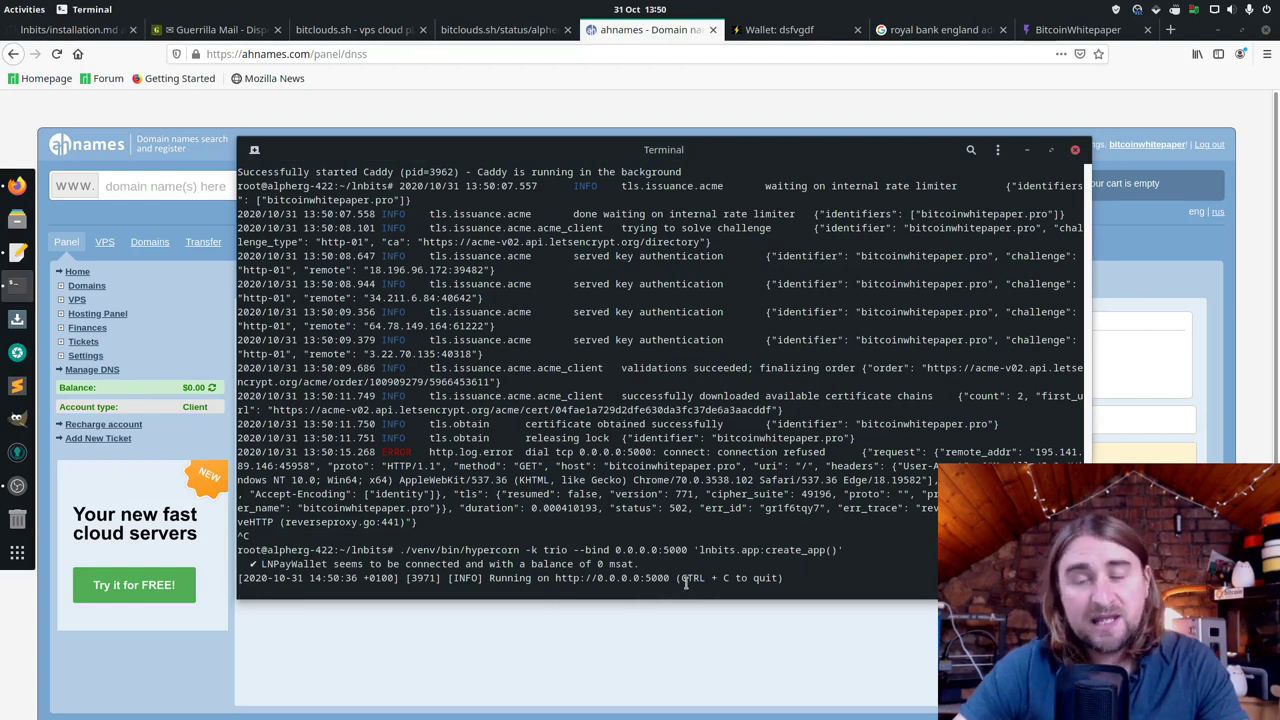
key("alt+Tab")
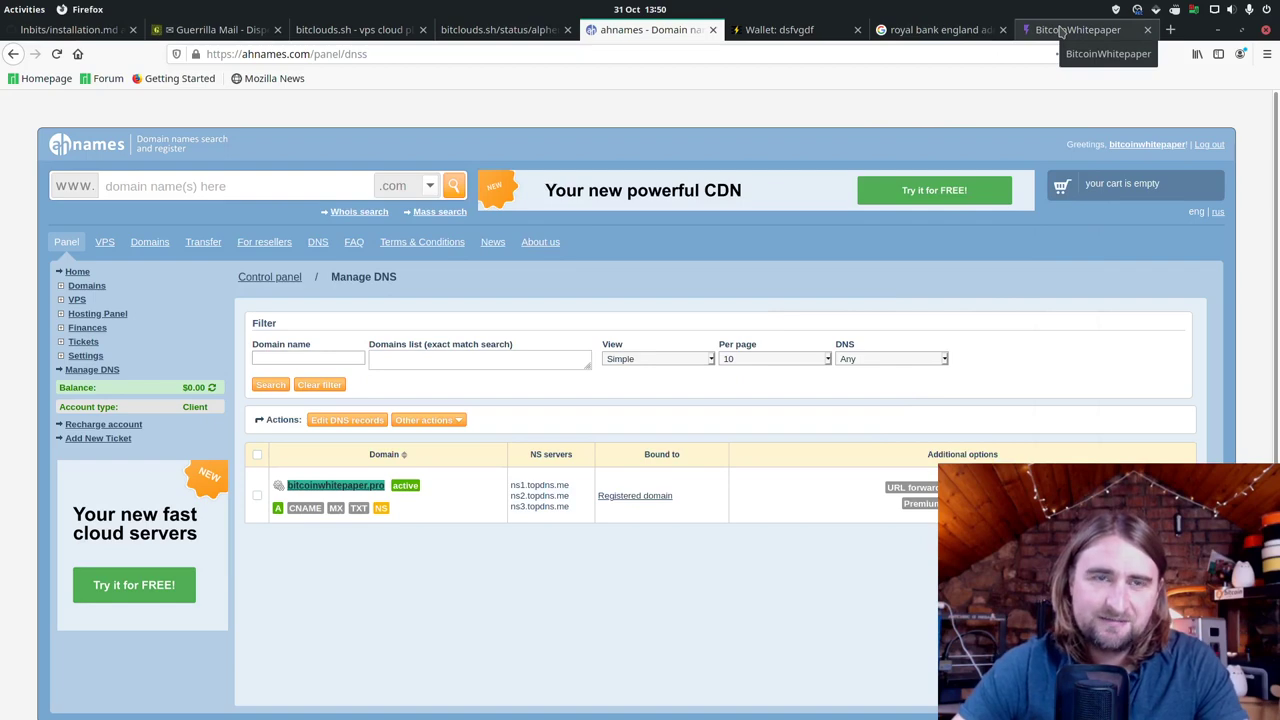
left_click(1062, 30)
Step: Clear a mistakenly pasted command from the browser address bar
left_click(393, 53)
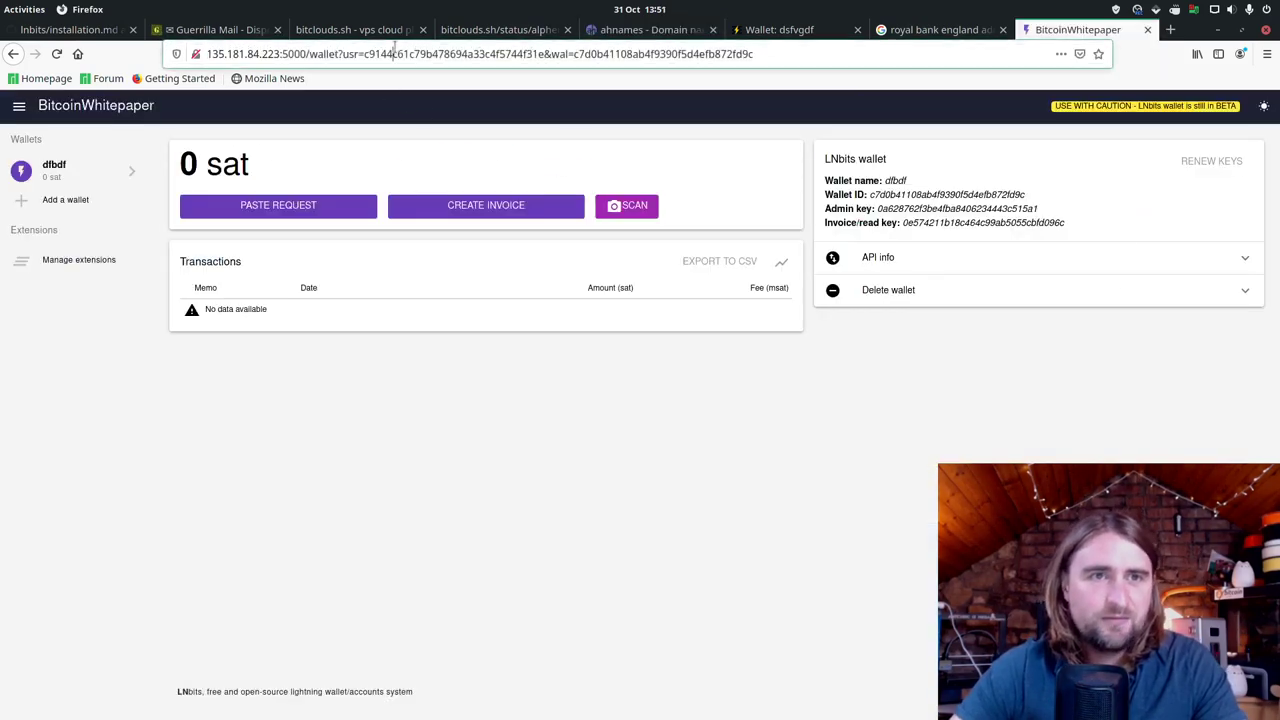
right_click(397, 54)
left_click(426, 122)
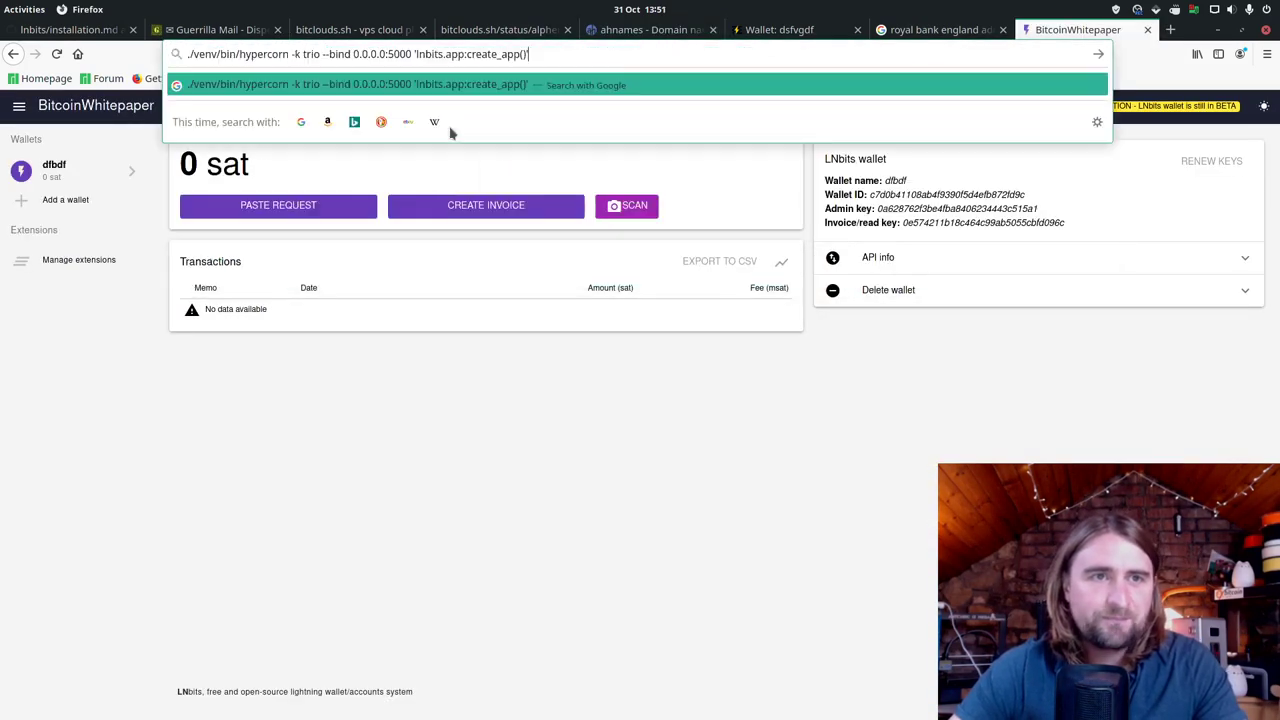
key("ctrl+a")
key("BackSpace")
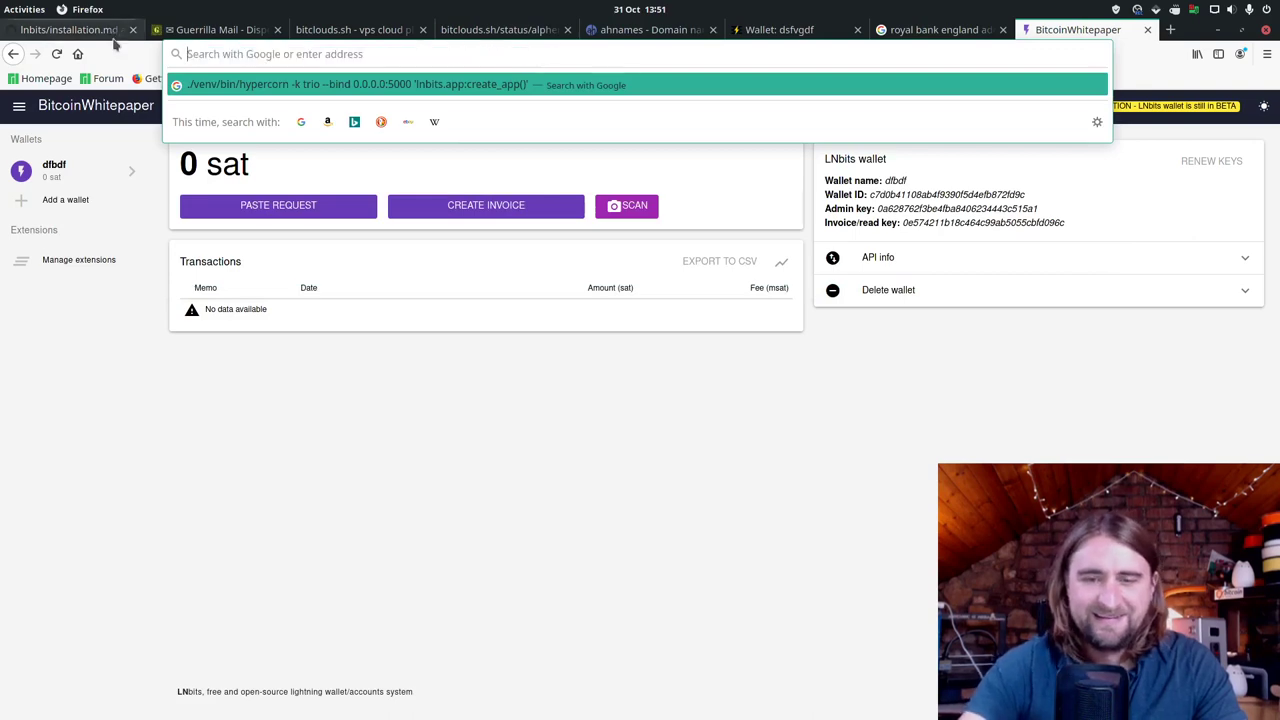
Step: Copy bitcoinwhitepaper.pro from the ahnames domain list and load it as the site address
left_click(650, 29)
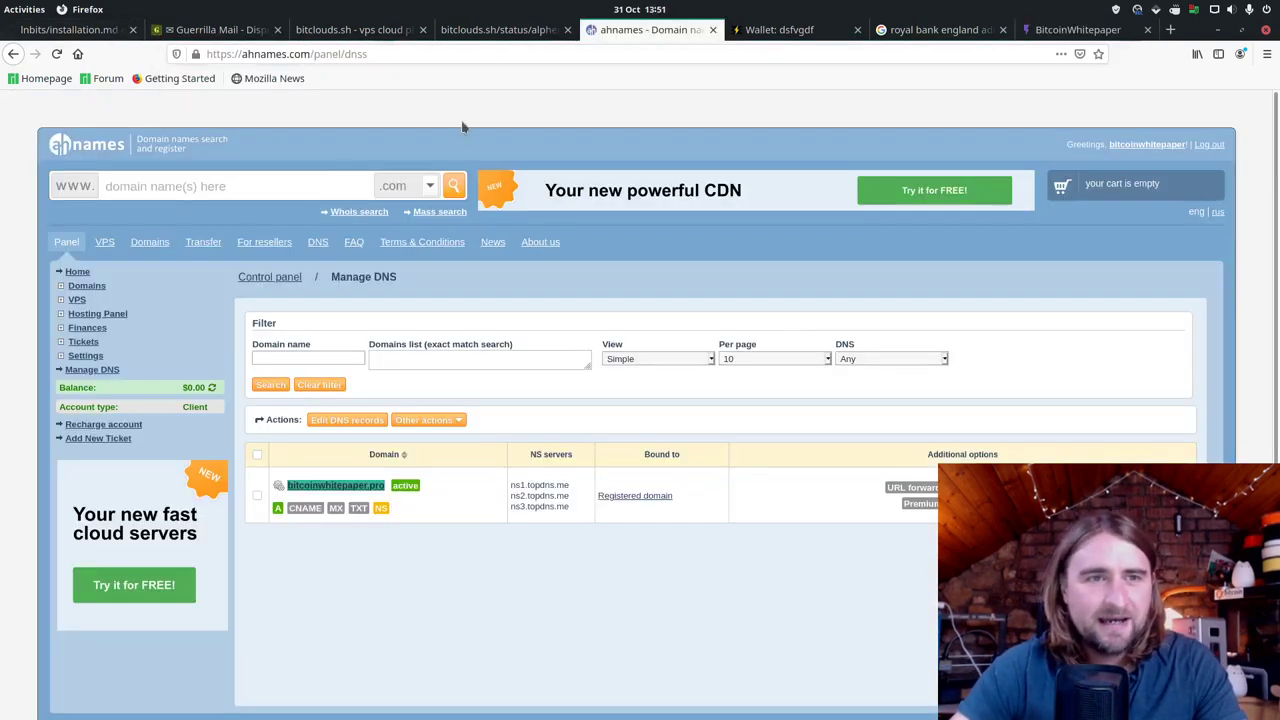
double_click(329, 486)
right_click(329, 486)
left_click(400, 428)
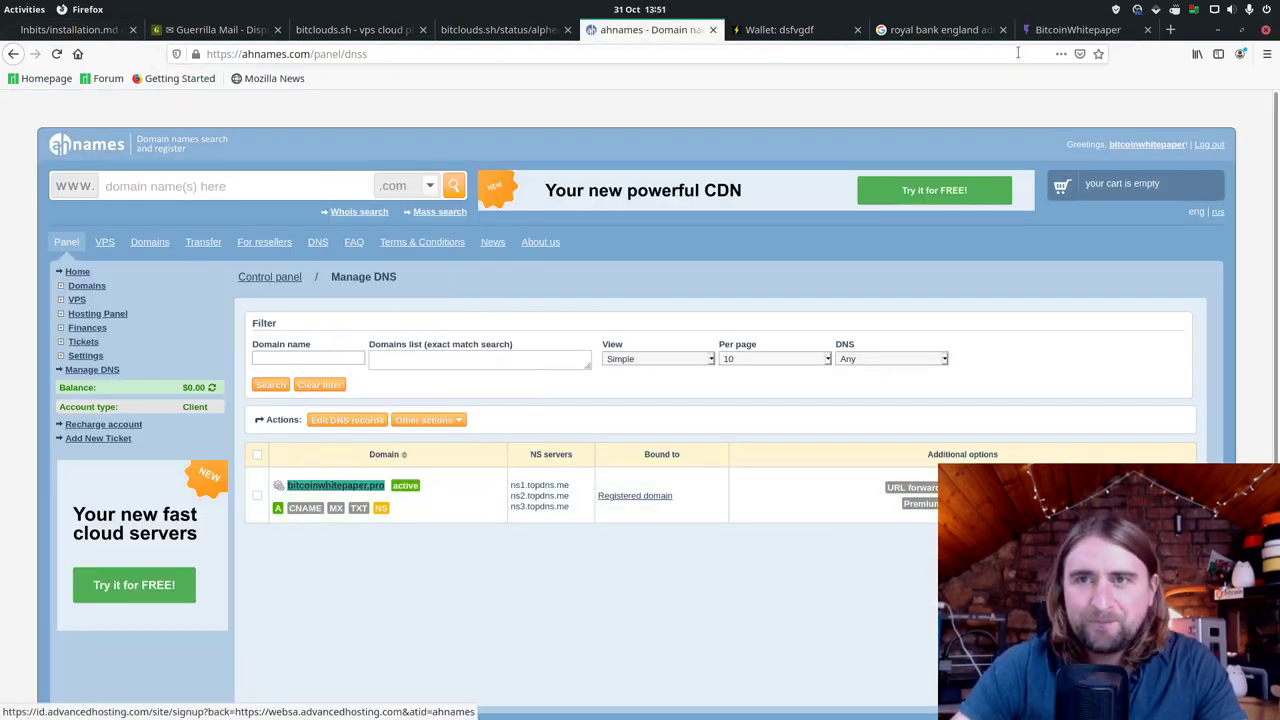
left_click(1078, 29)
left_click(874, 57)
right_click(874, 57)
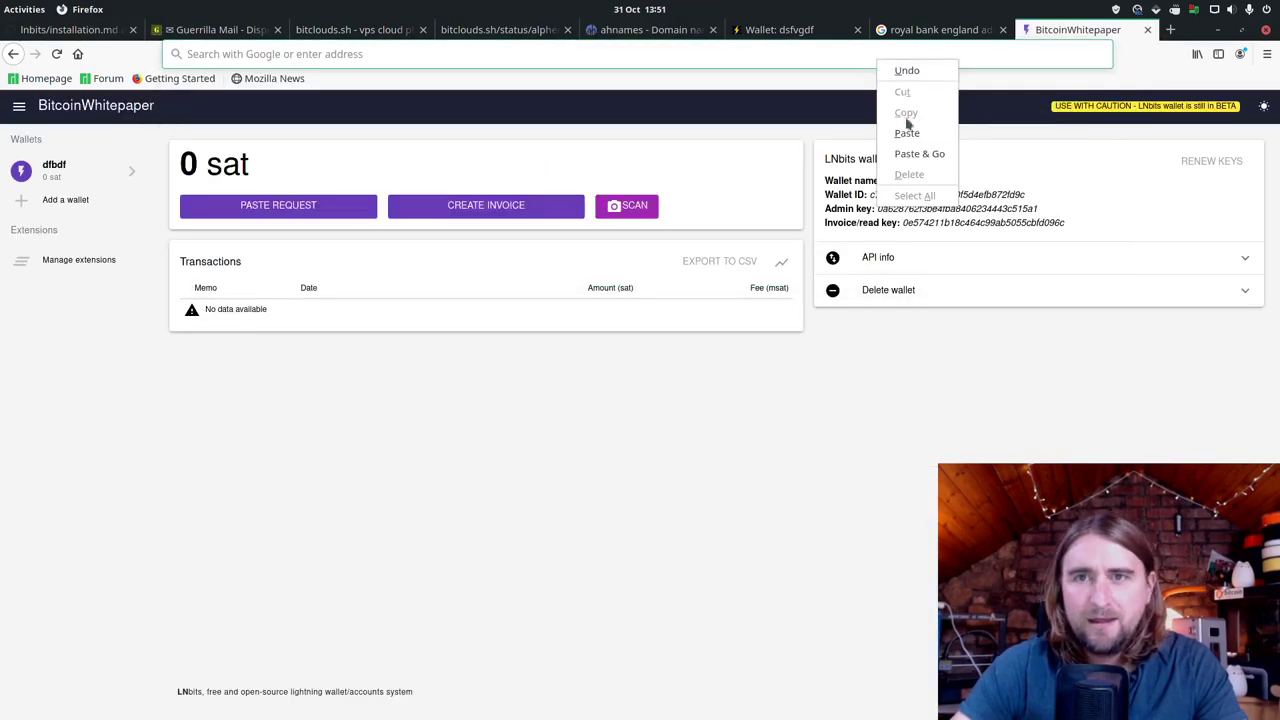
left_click(910, 150)
key("Return")
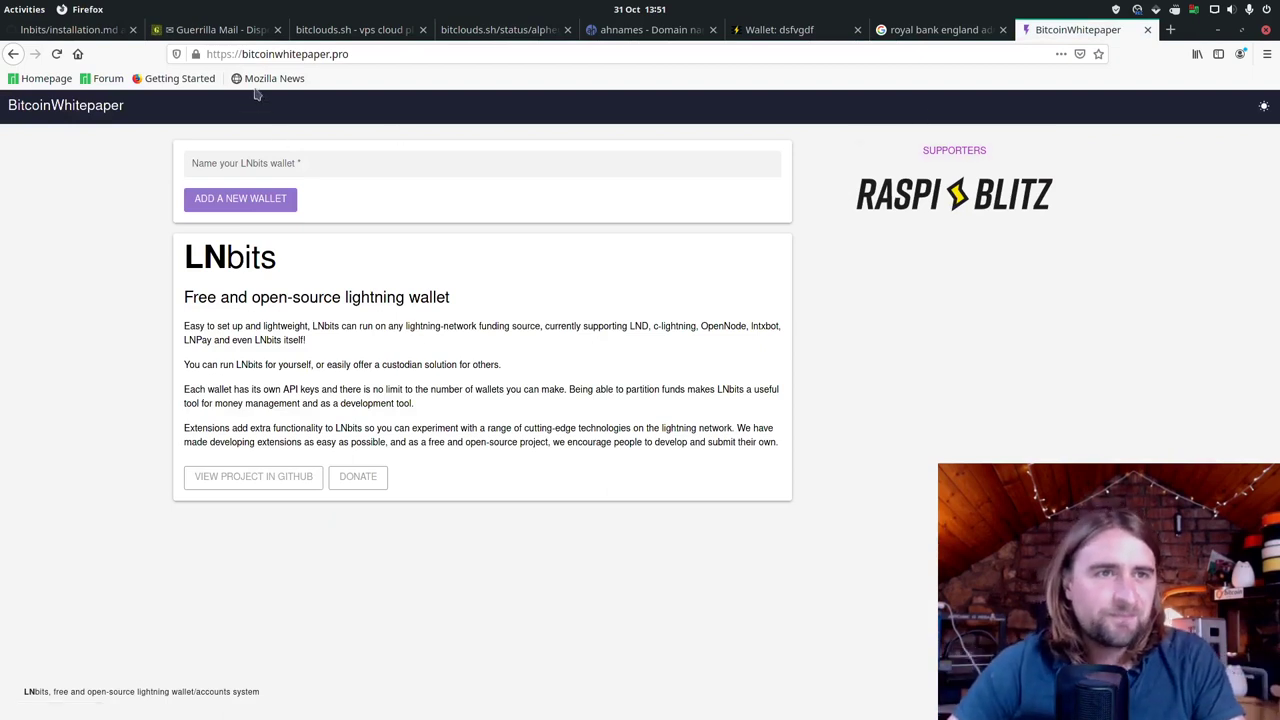
Step: Create a wallet named dfgdfg and generate a 15000 sat invoice with memo 'dfgdfg'
left_click(330, 171)
type("dfgdfg")
key("Return")
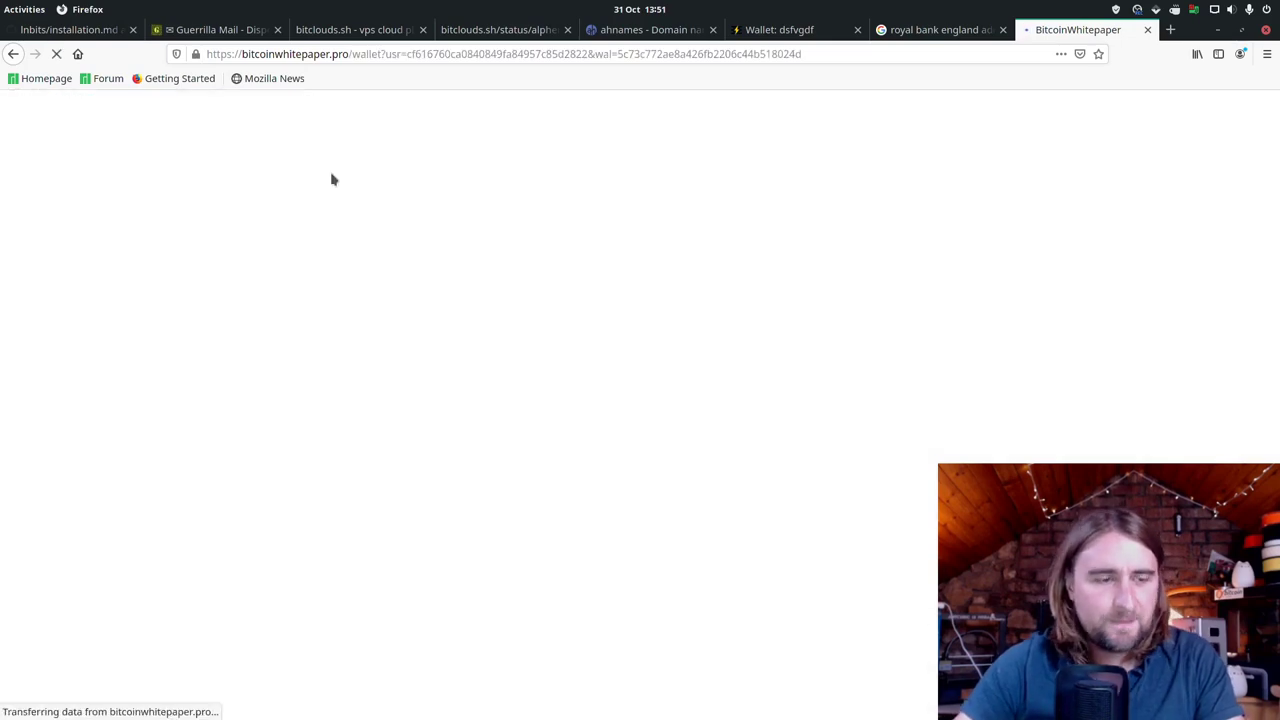
left_click(560, 208)
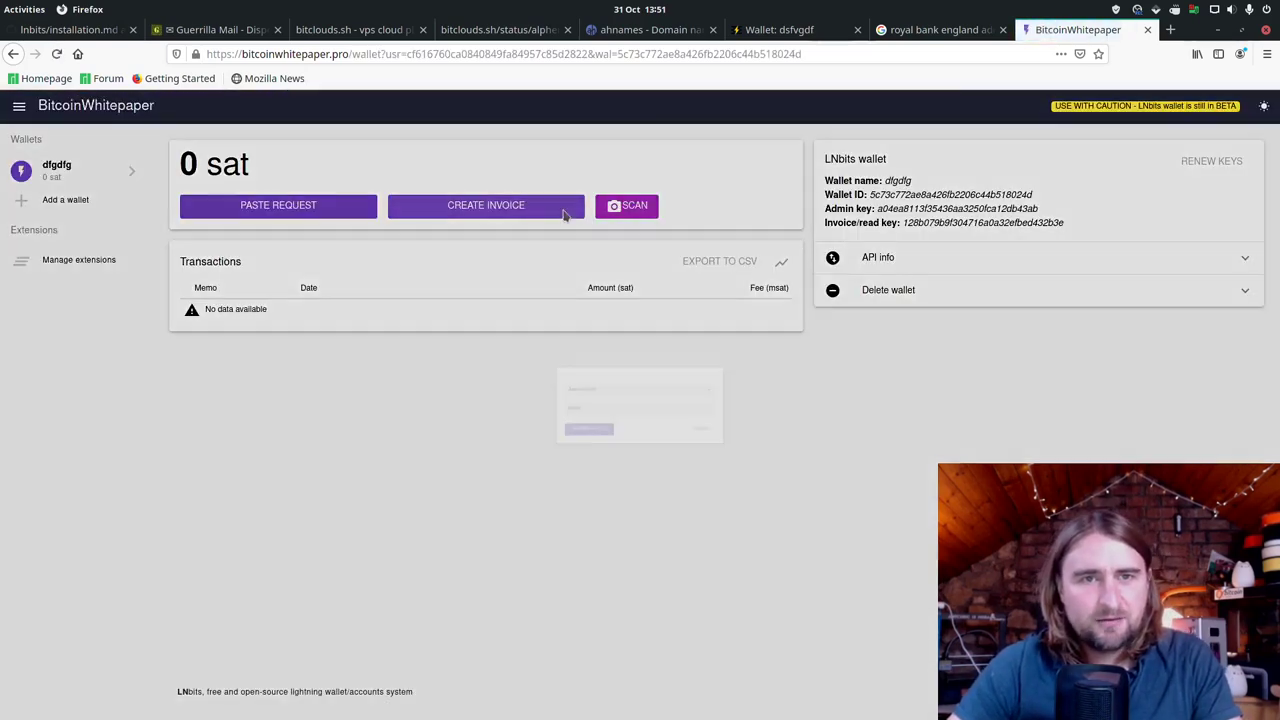
type("1")
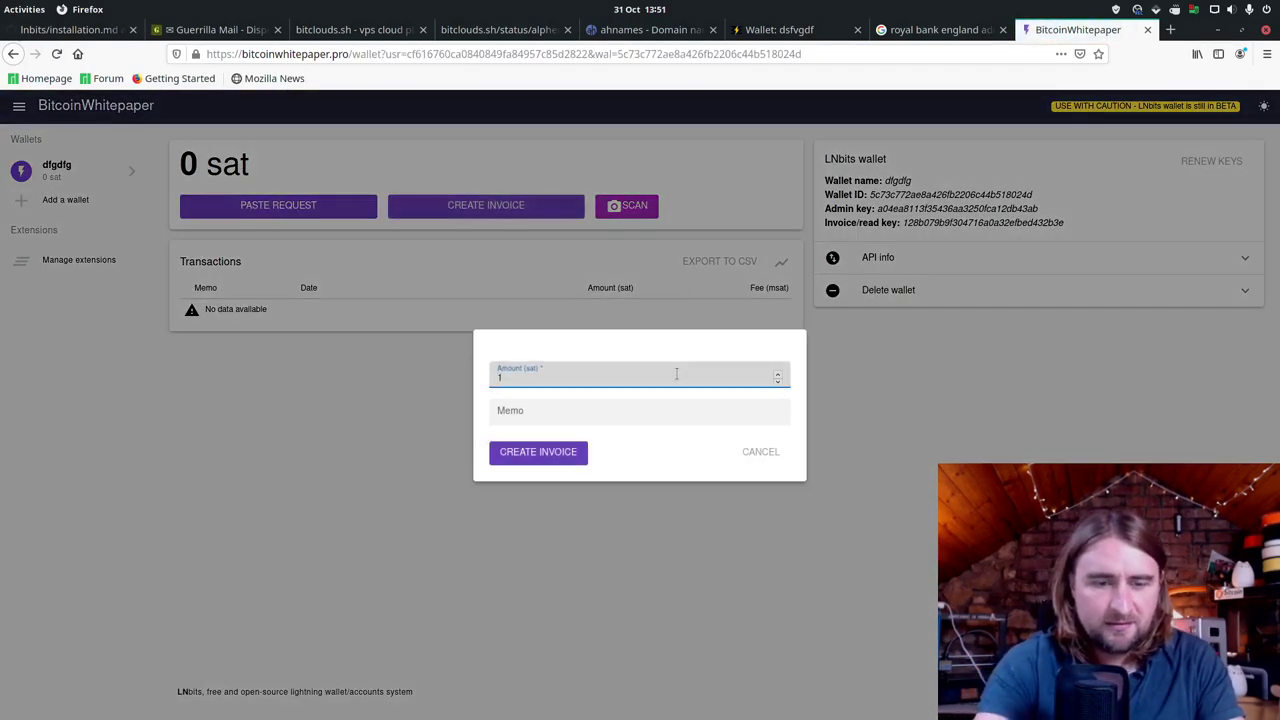
type("5000")
key("Tab")
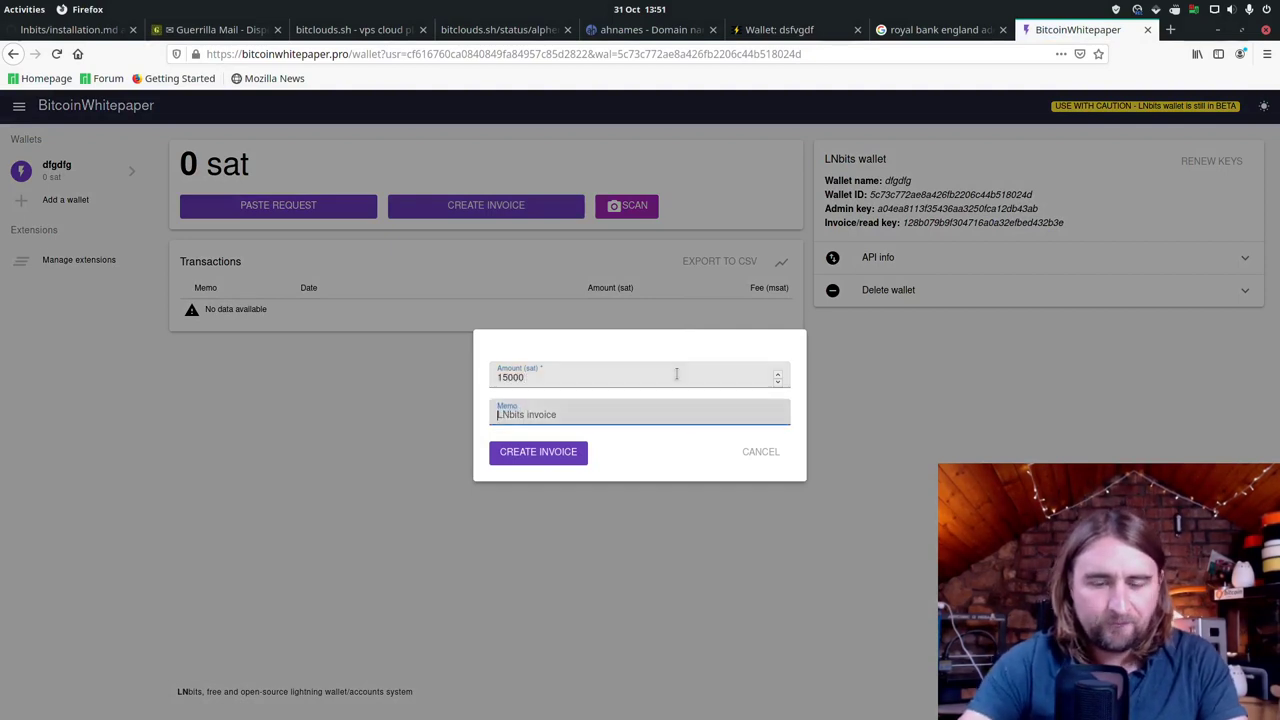
type("dfgdfg")
key("Return")
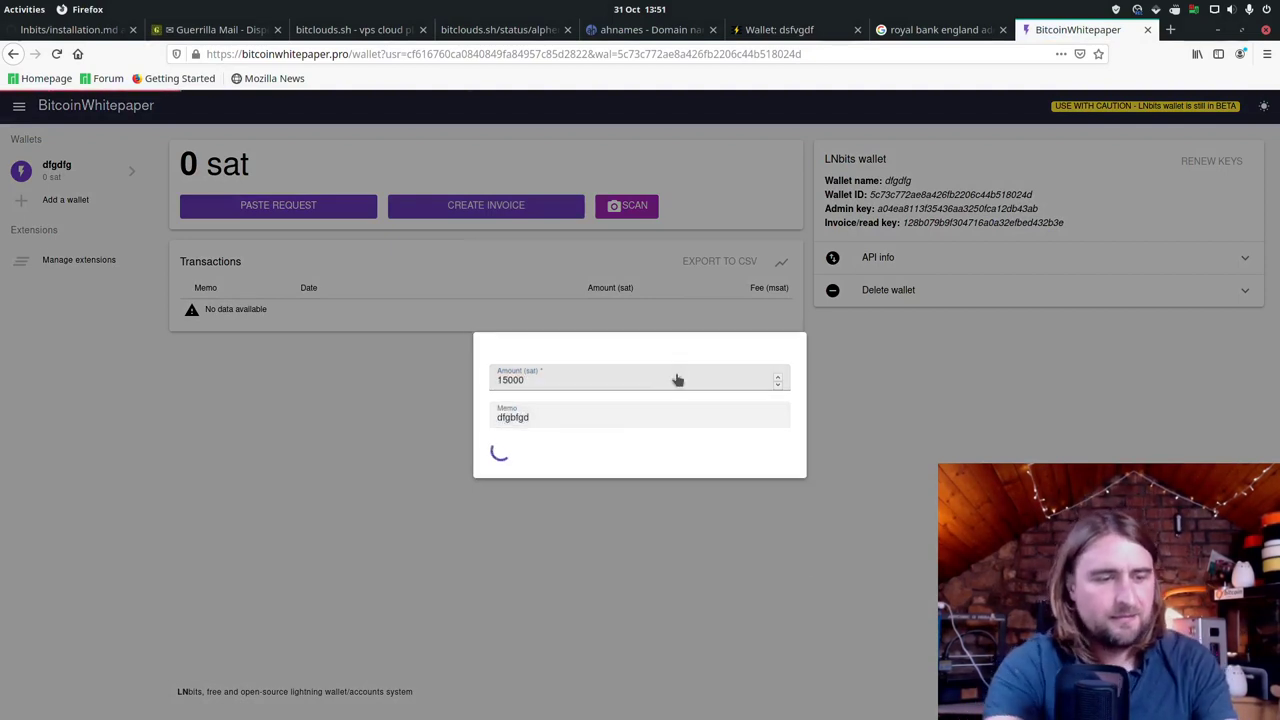
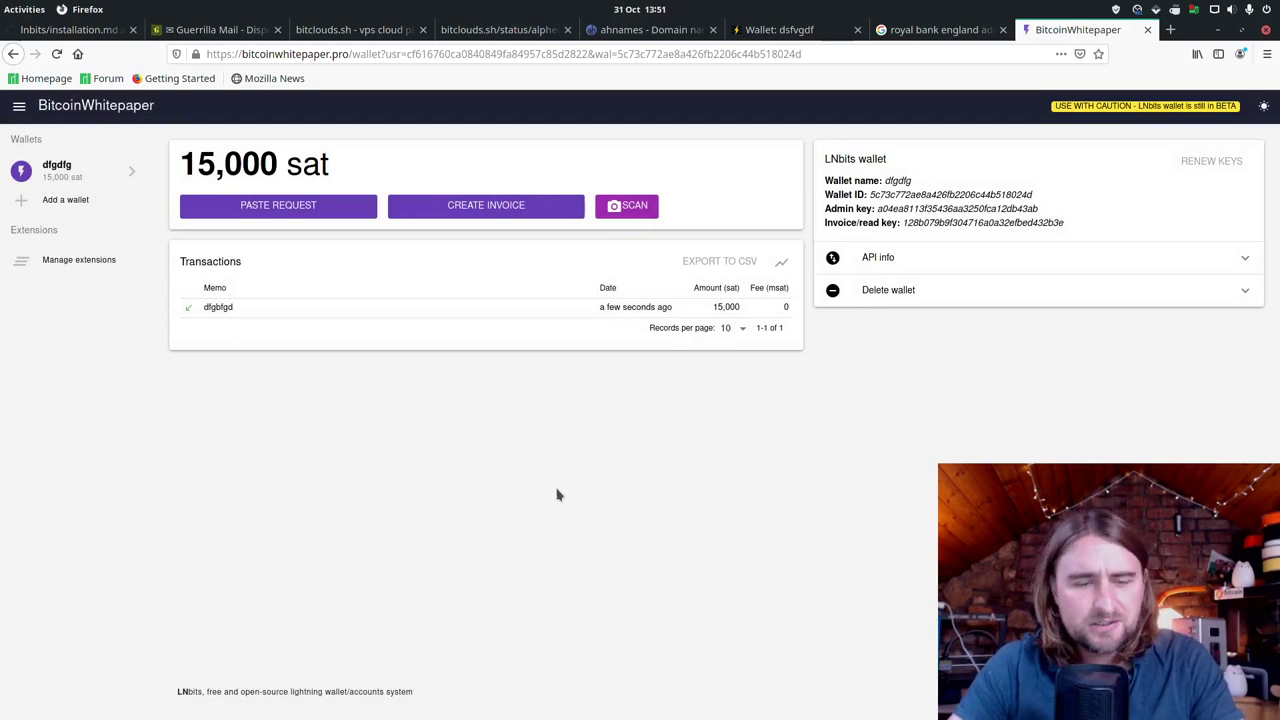
Step: Stop the hypercorn LNbits server with Ctrl+C and begin typing sudo nano .env at the prompt
key("alt+Tab")
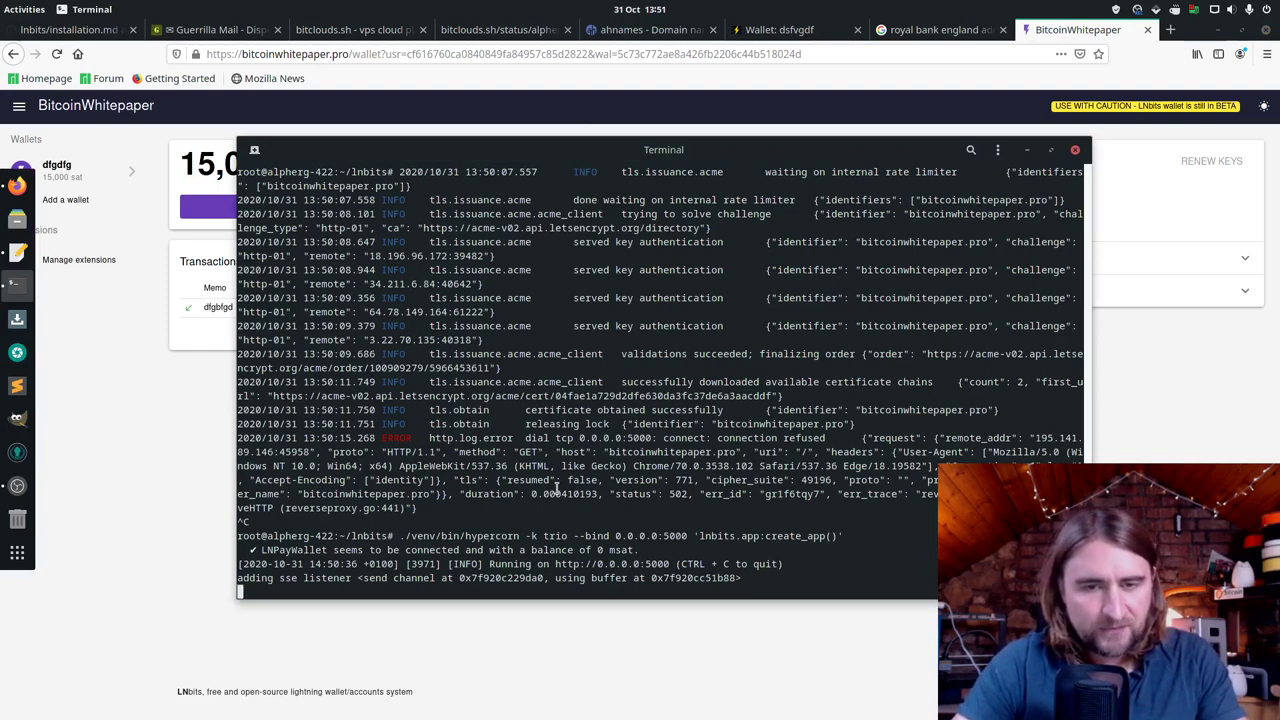
key("ctrl+c")
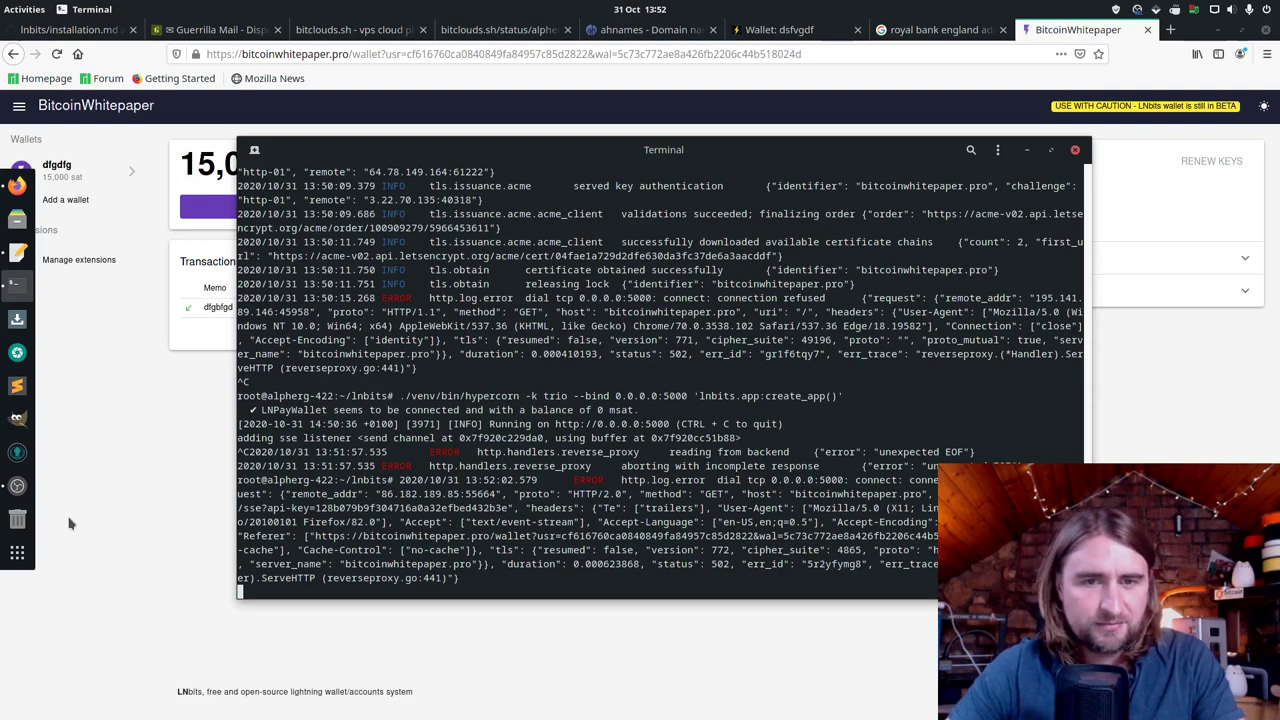
key("ctrl+c")
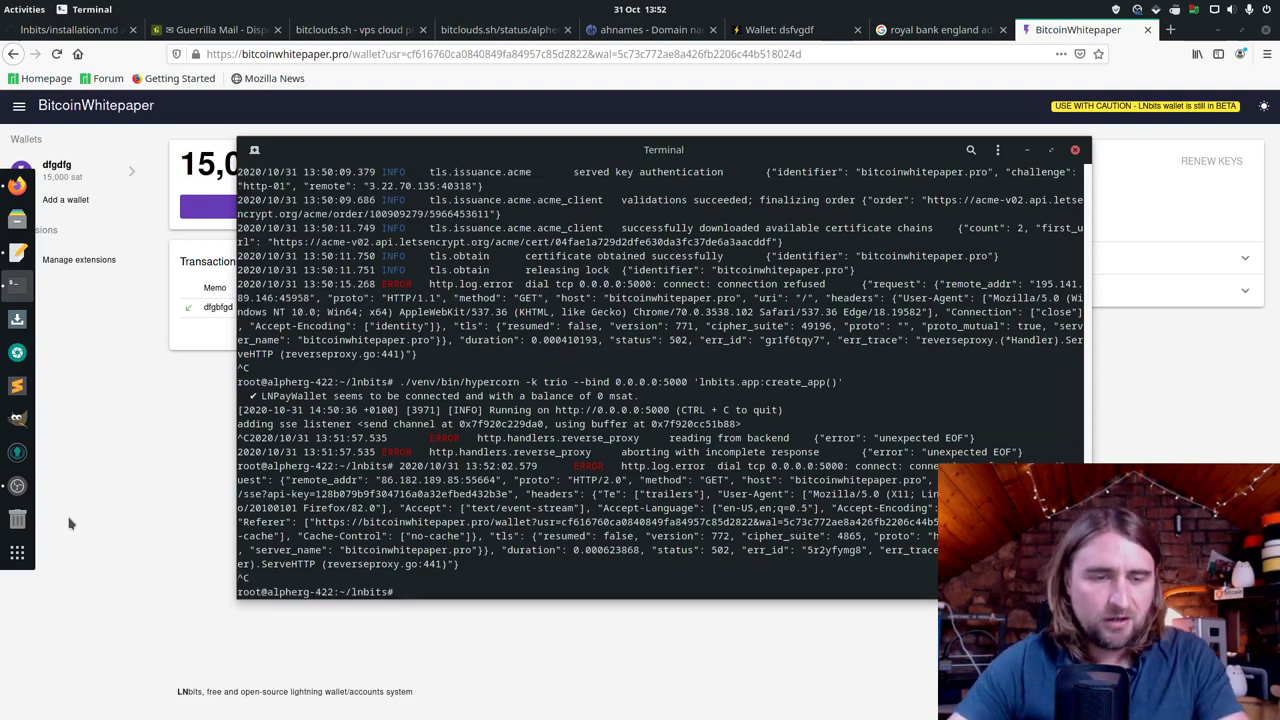
type("sudo nano")
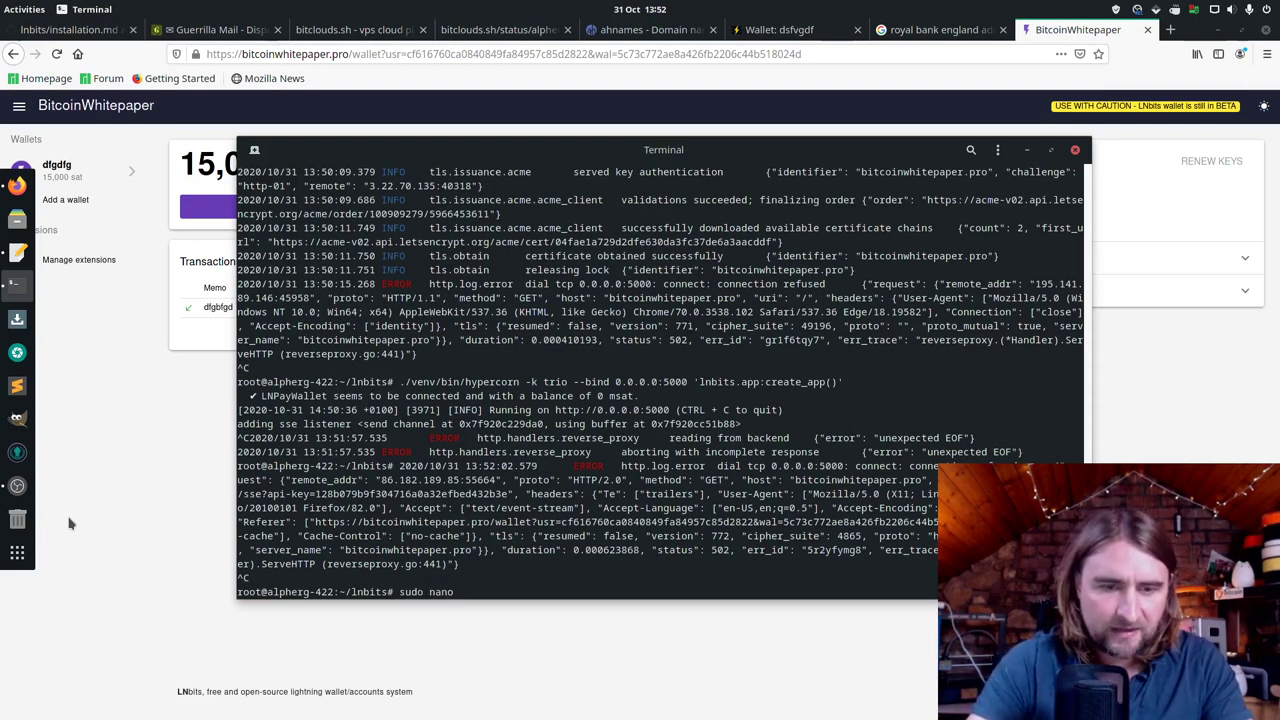
type(" .env")
Step: Open .env in nano and copy the wallet's usr= user ID from the browser address
key("Return")
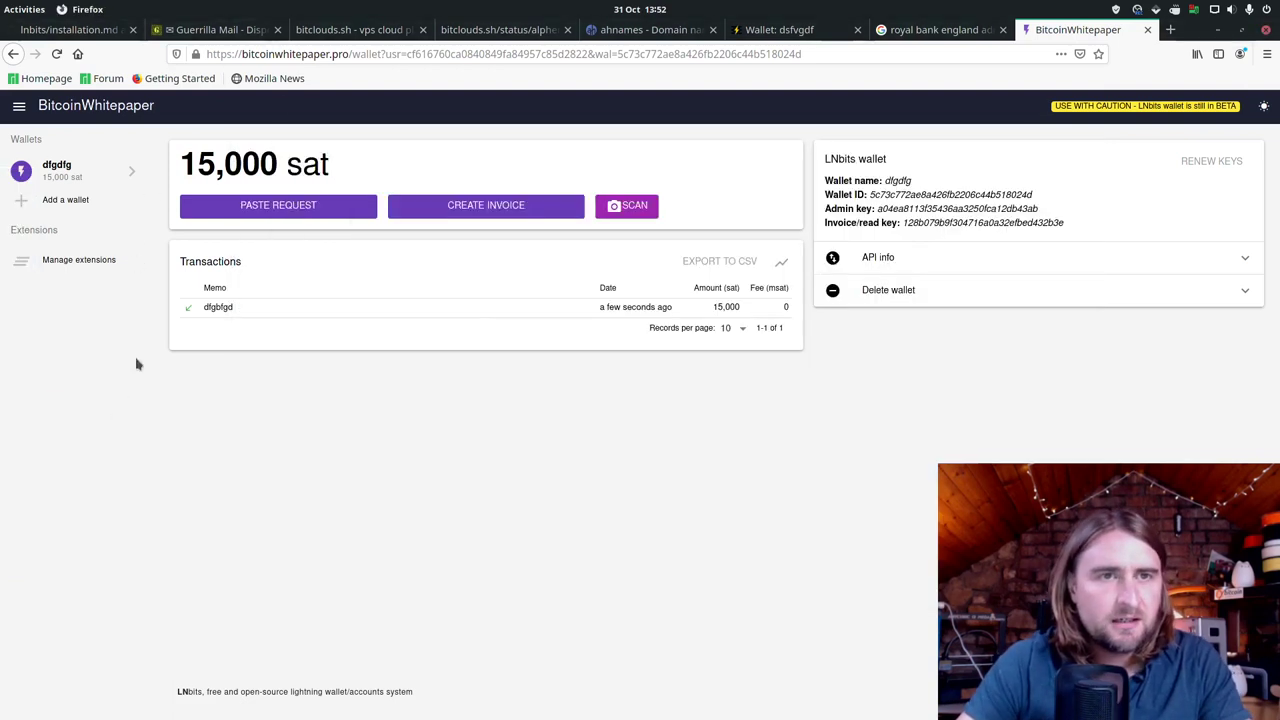
left_click(117, 418)
left_click_drag(407, 54, 582, 55)
right_click(588, 57)
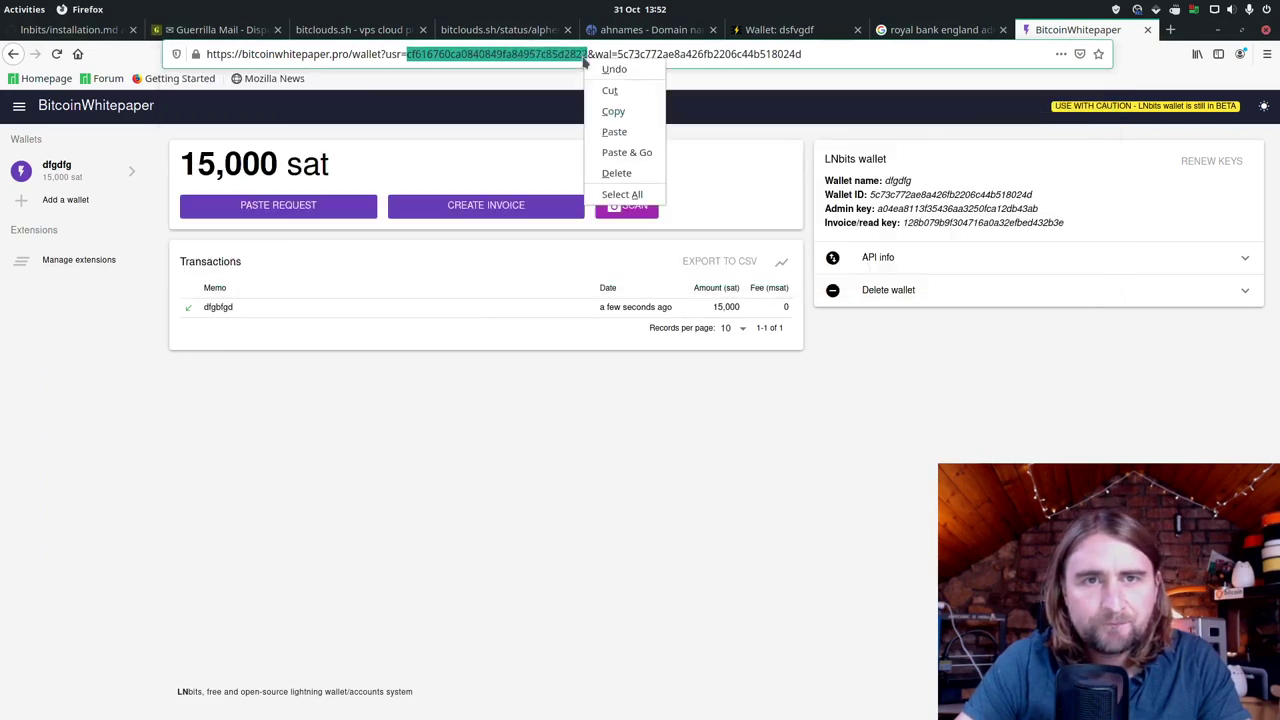
left_click(612, 108)
Step: Paste the copied user ID into the empty LNBITS_ALLOWED_USERS quotes in .env
key("alt+Tab")
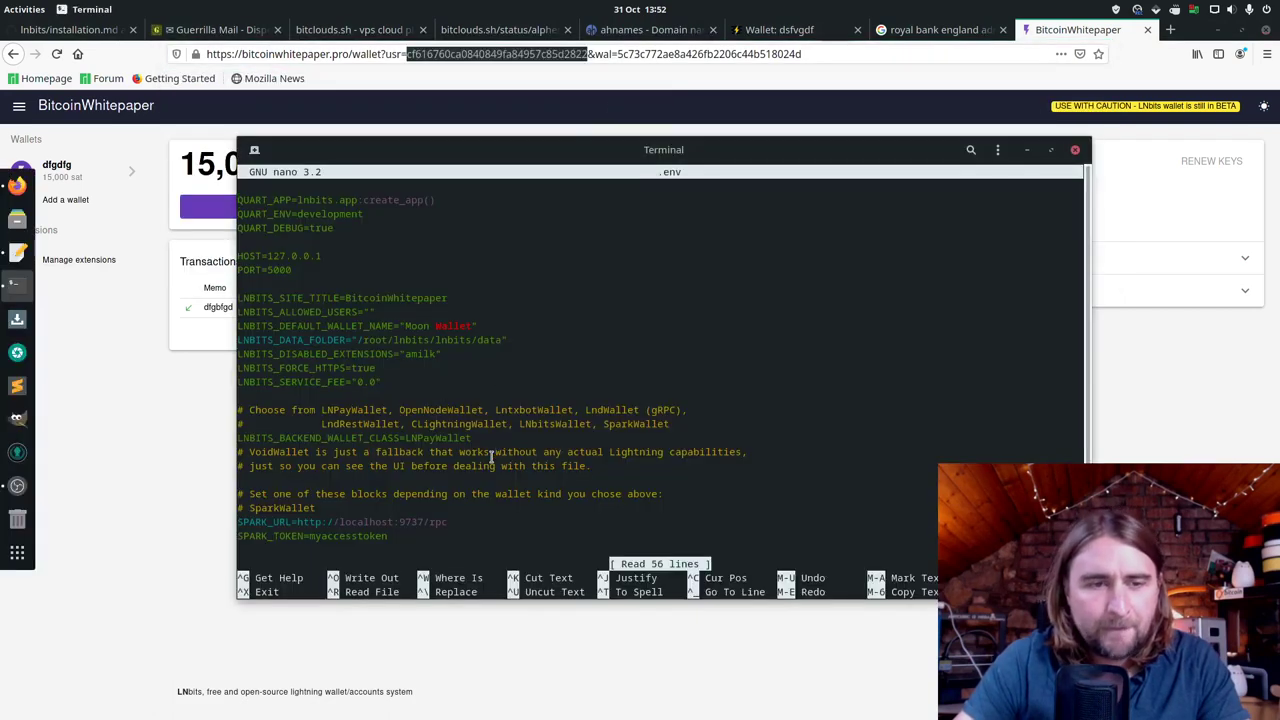
key("Down")
key("Down")
key("Down")
key("Down")
key("Down")
key("Down")
key("Down")
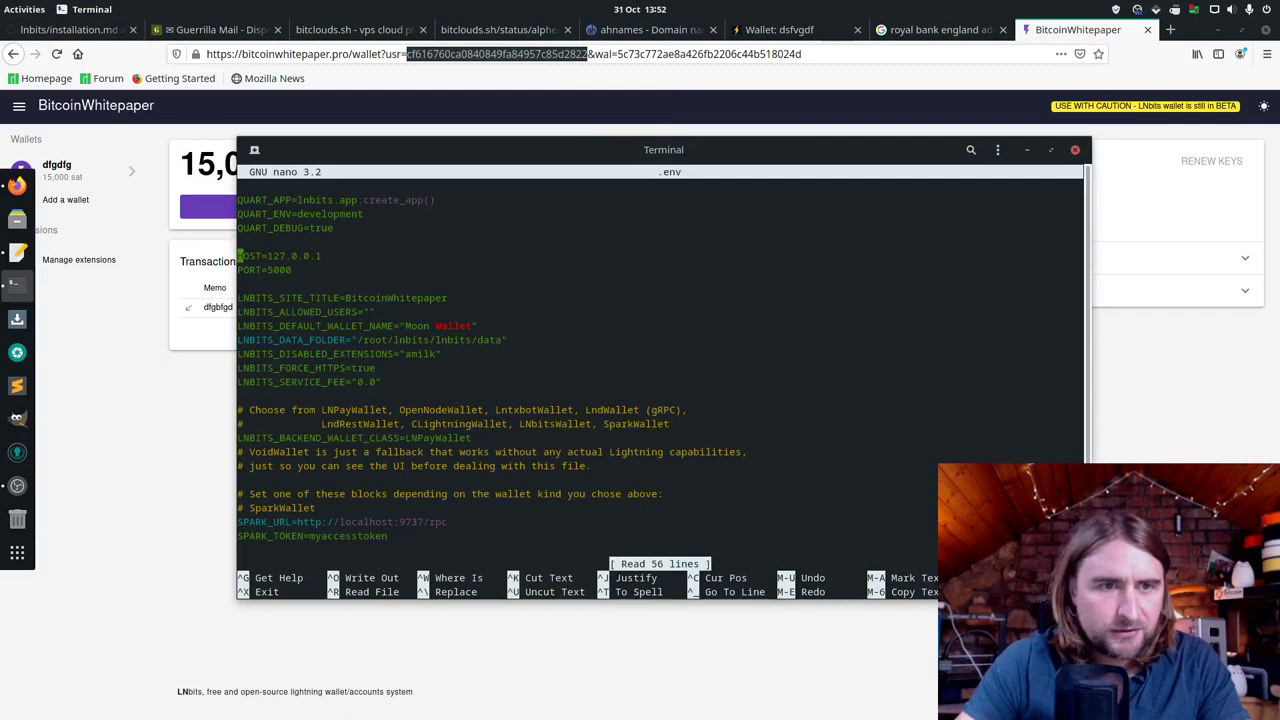
key("End")
key("Down")
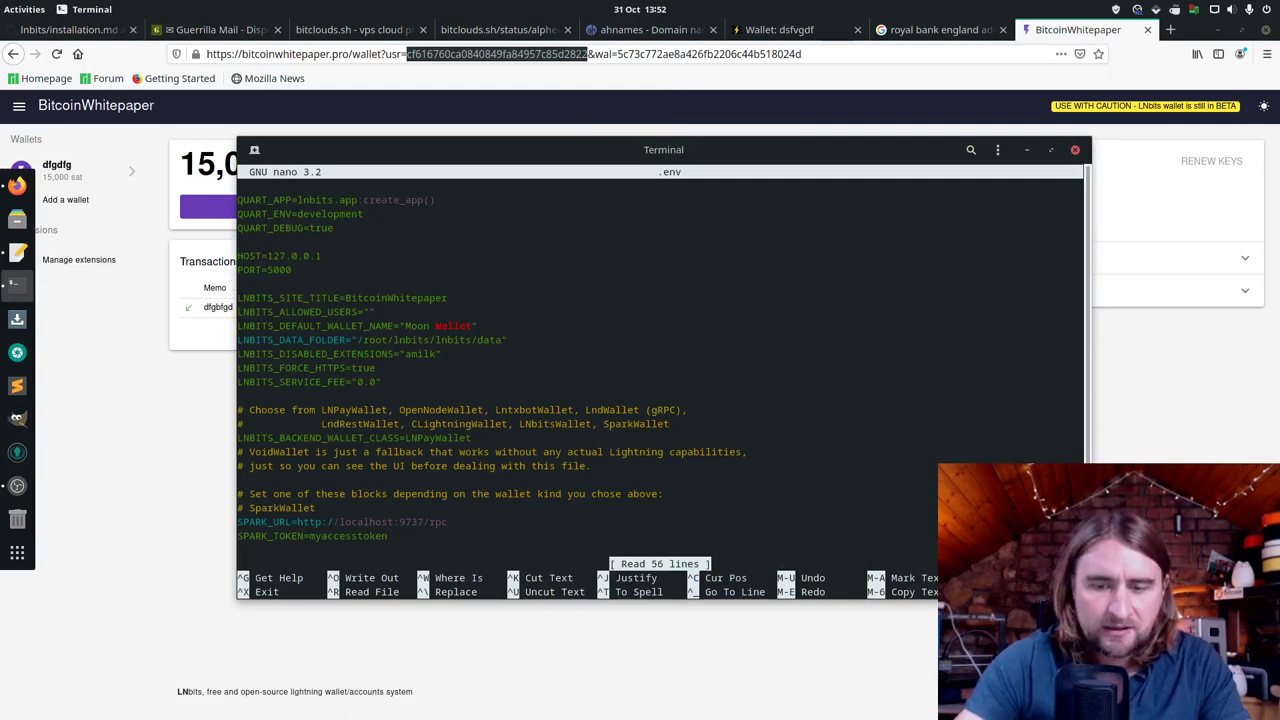
key("Left")
key("ctrl+shift+v")
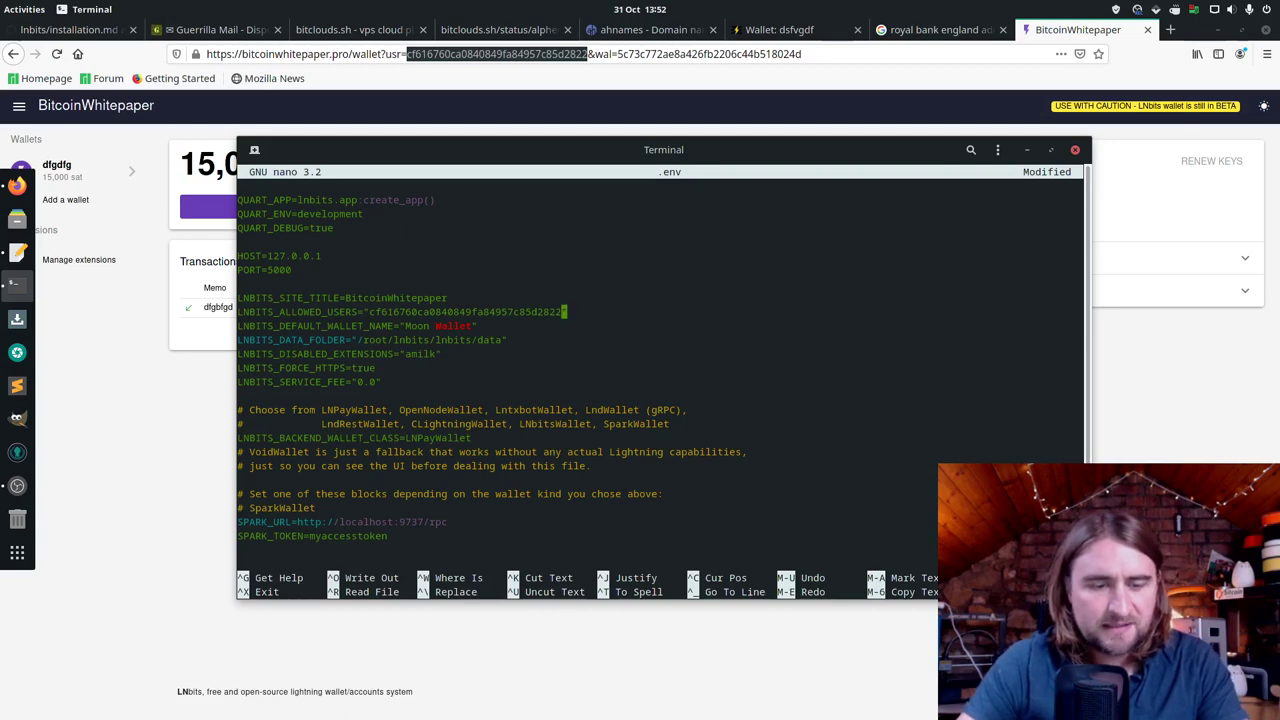
Step: Save .env and restart the LNbits hypercorn server with the previous command
key("ctrl+x")
key("y")
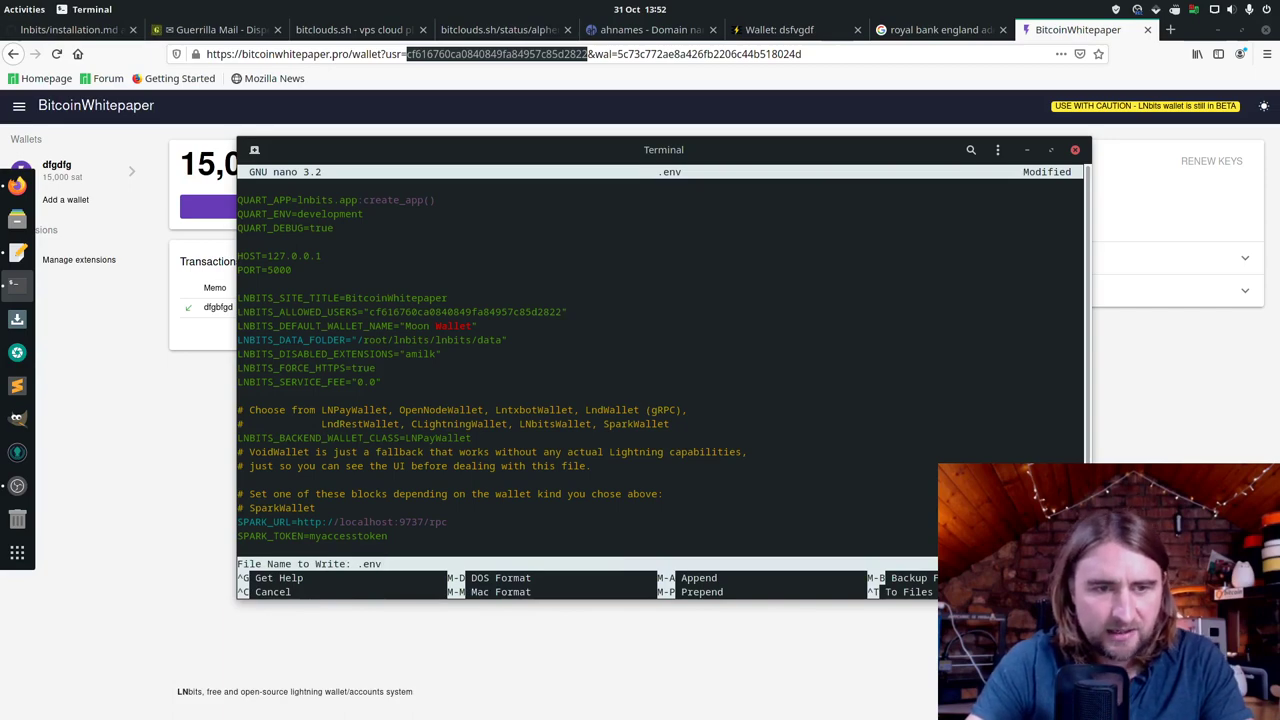
key("Return")
key("Up")
key("Up")
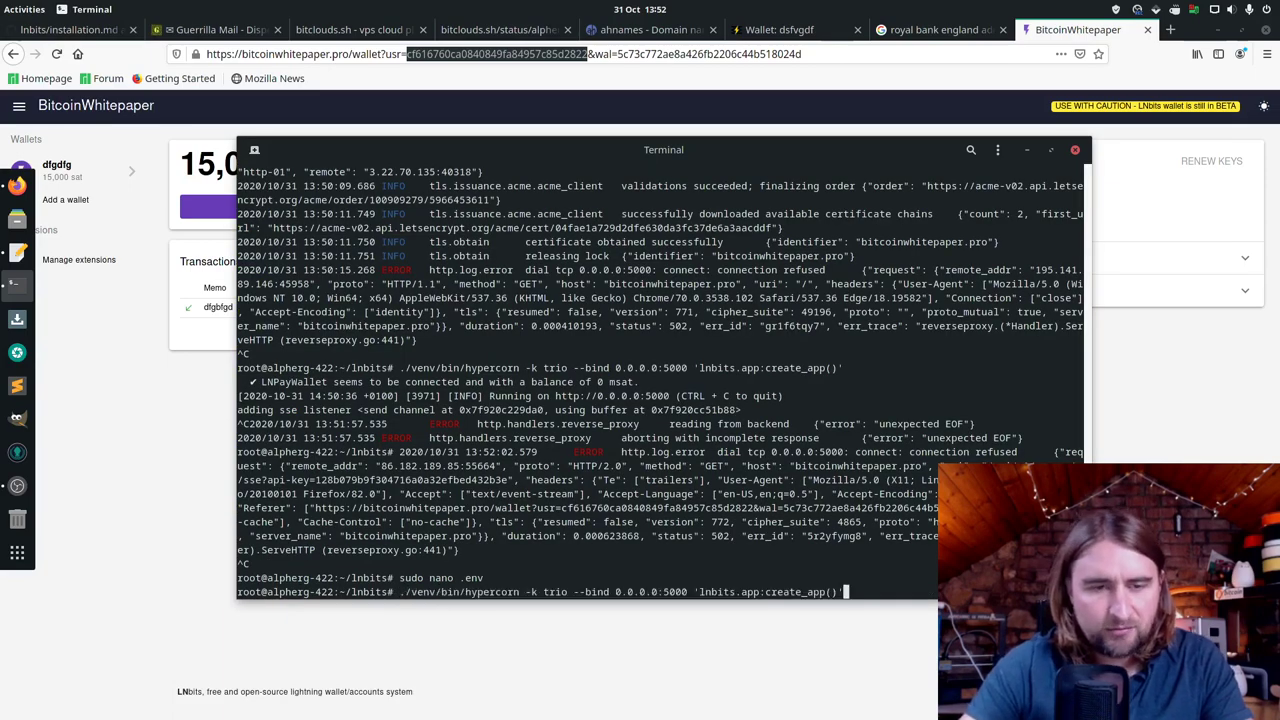
key("Return")
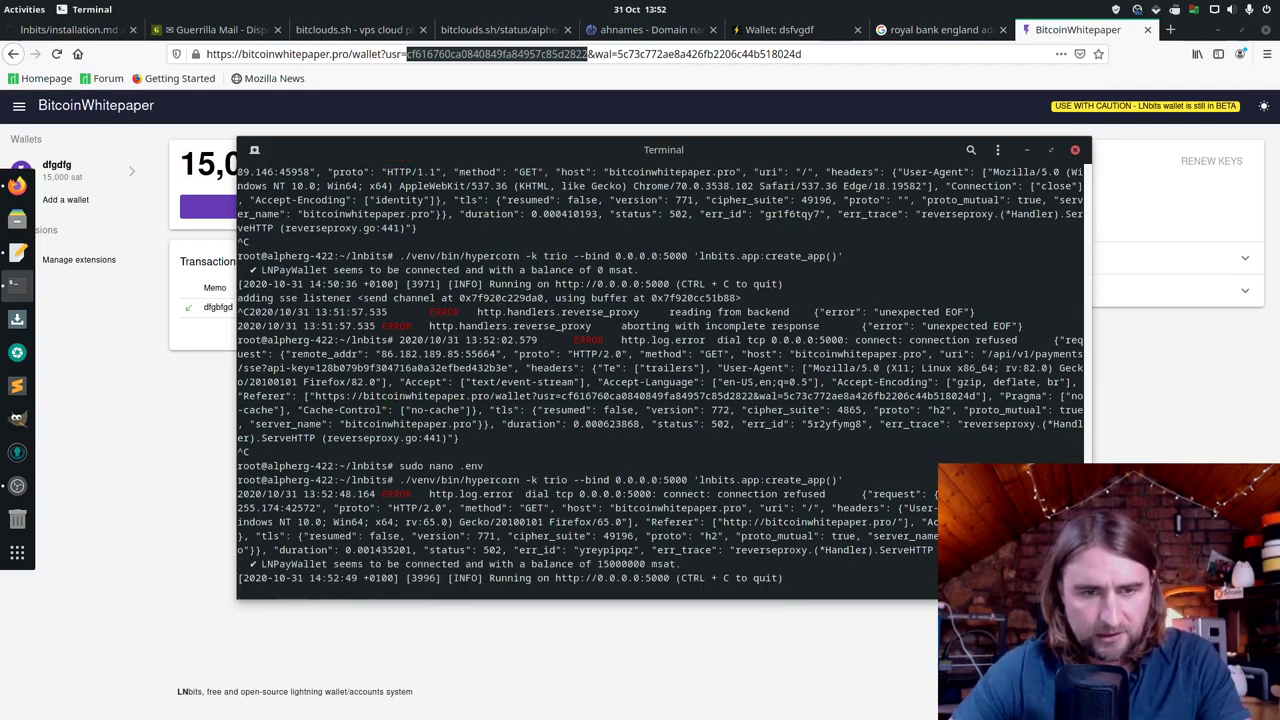
key("alt+Tab")
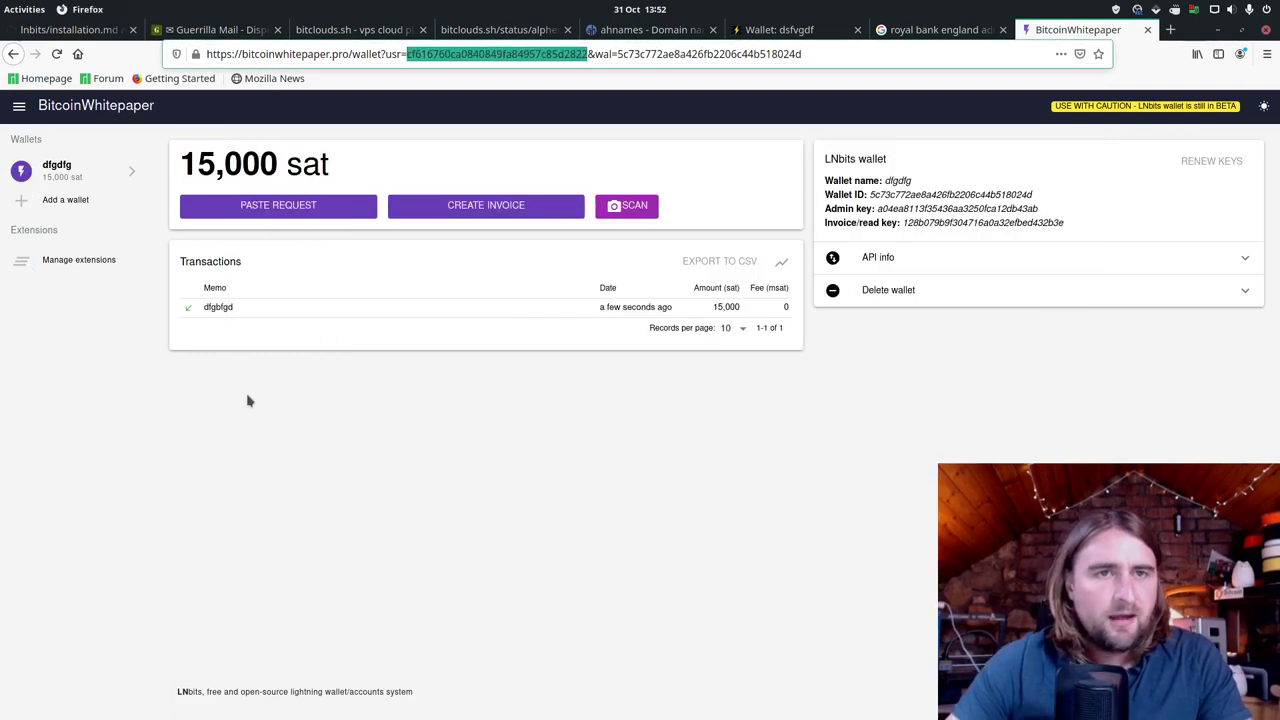
Step: Reload the wallet page and load the bitcoinwhitepaper.pro home page in a new tab
left_click(428, 55)
key("Return")
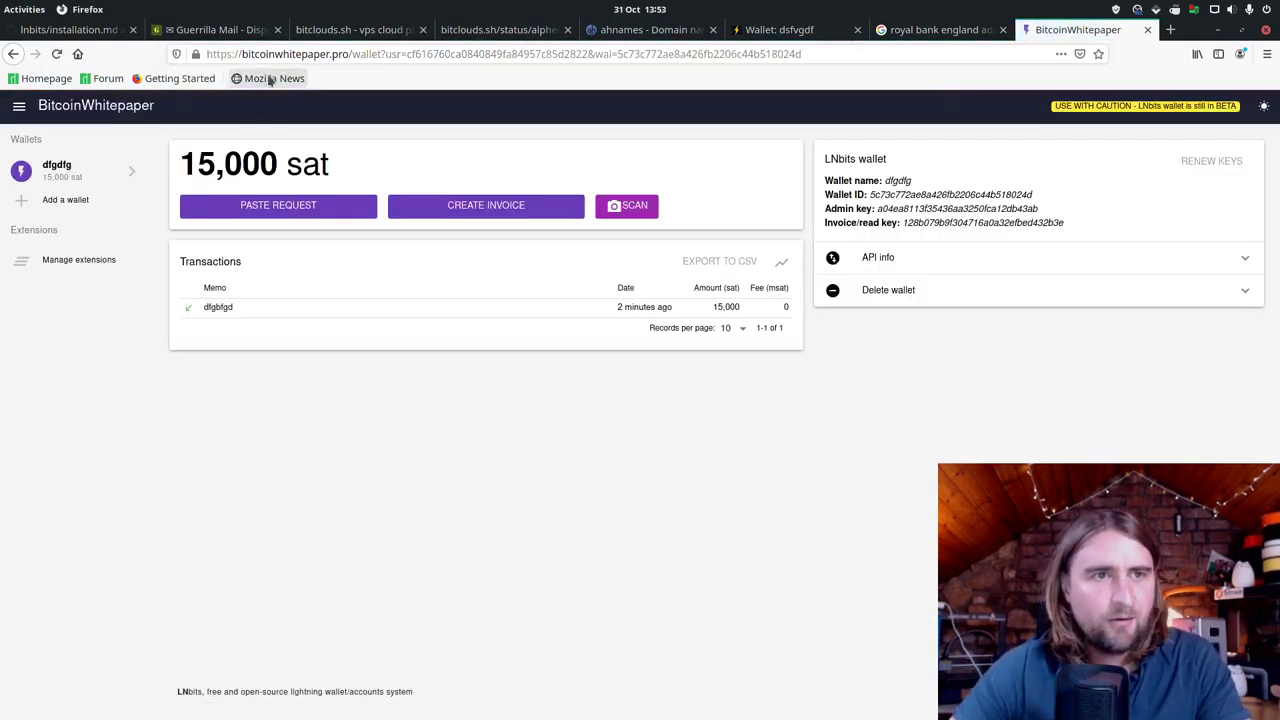
left_click_drag(348, 54, 243, 54)
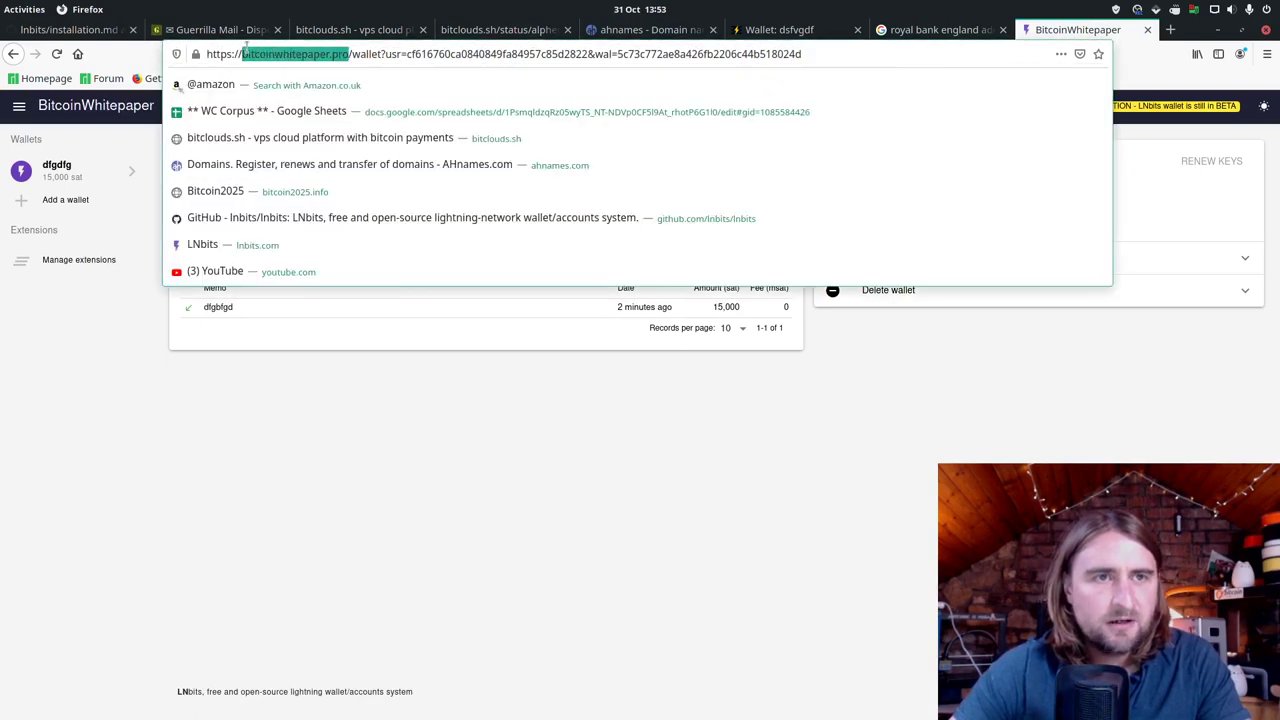
right_click(246, 50)
left_click(270, 100)
left_click(1170, 30)
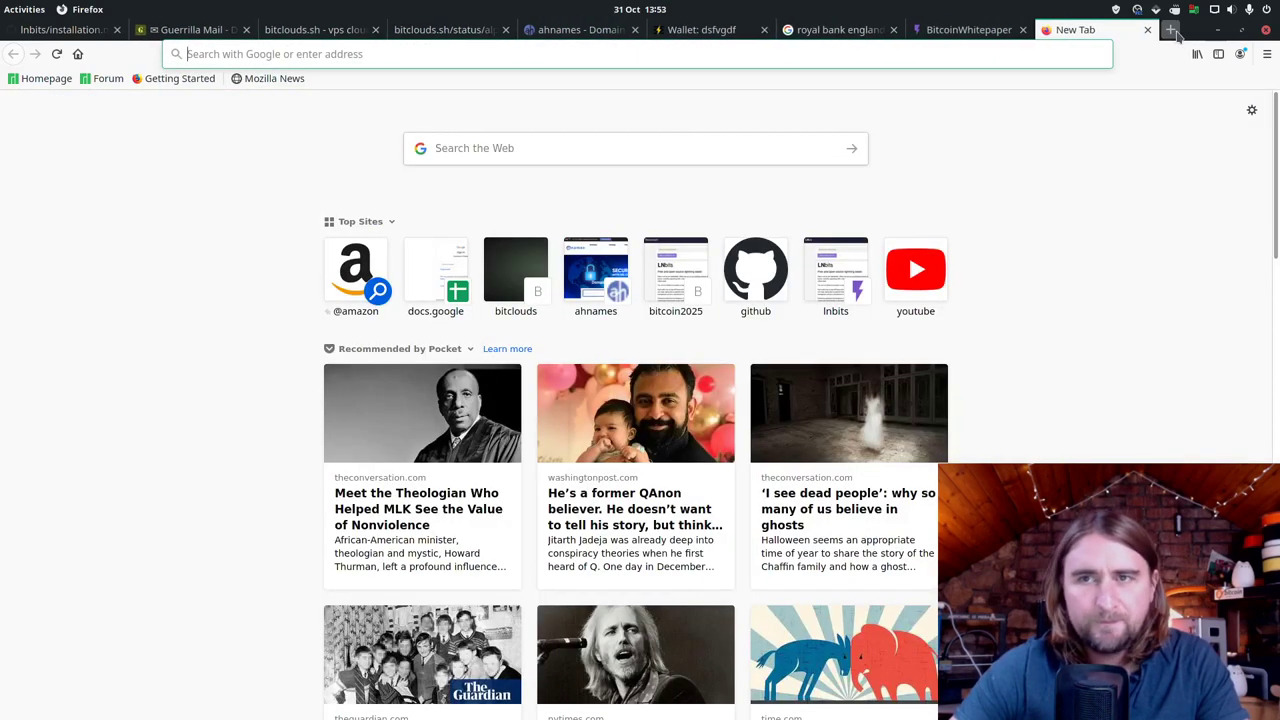
key("ctrl+v")
key("Return")
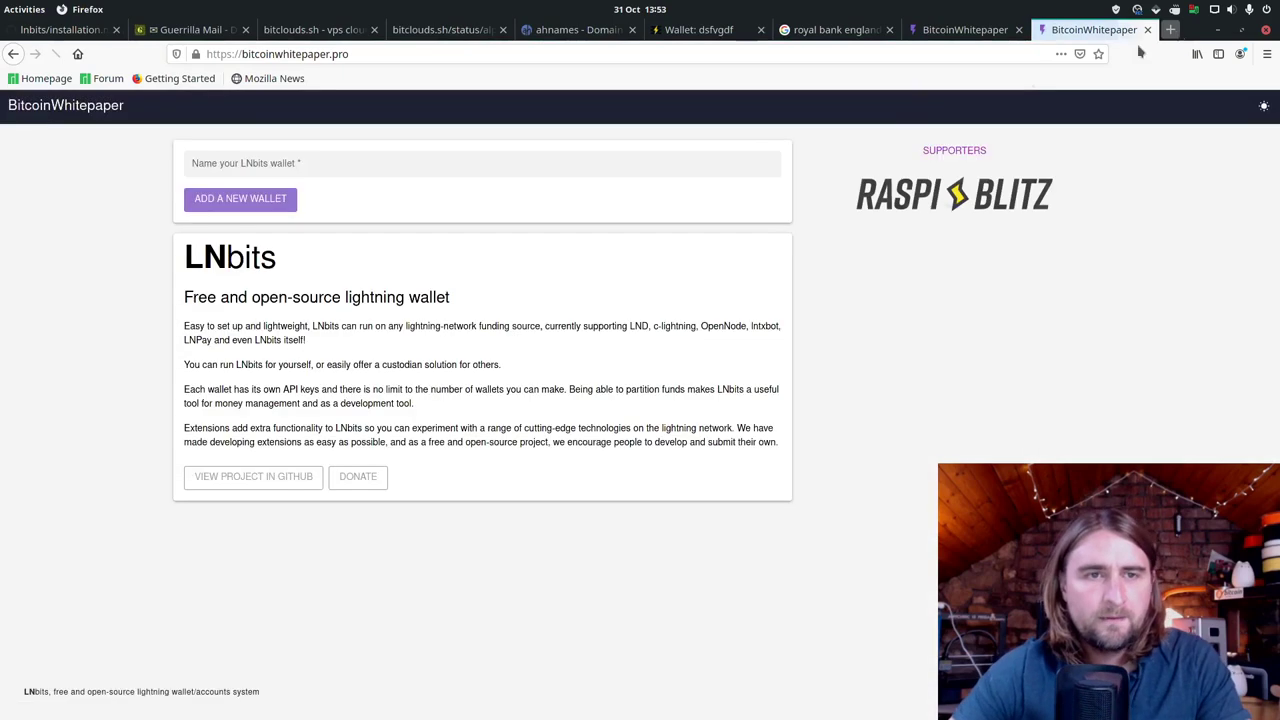
Step: Try creating a wallet named 'sdfsdf', get 401 Unauthorized, and return to the allowed wallet's tab
left_click(637, 171)
type("sdfsdf")
key("Return")
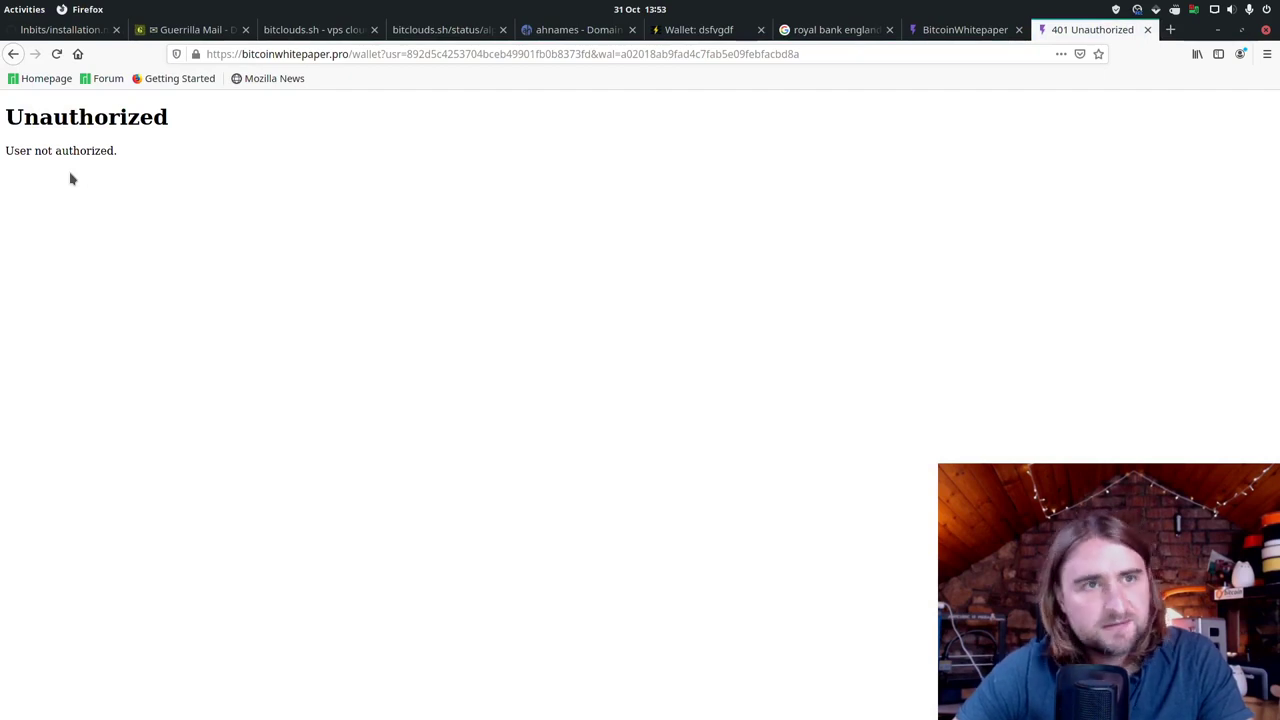
left_click(990, 32)
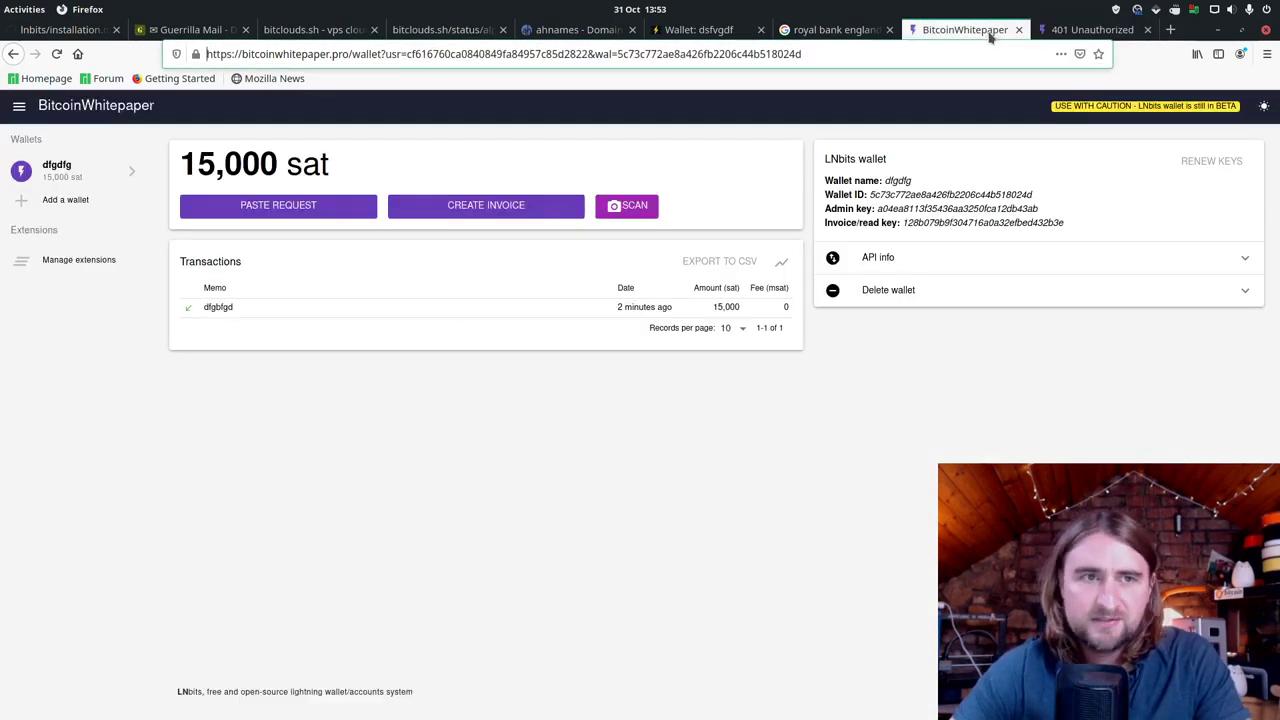
Step: Enable the LNURLw extension on the Extensions page and open its empty withdraw links page
left_click(70, 262)
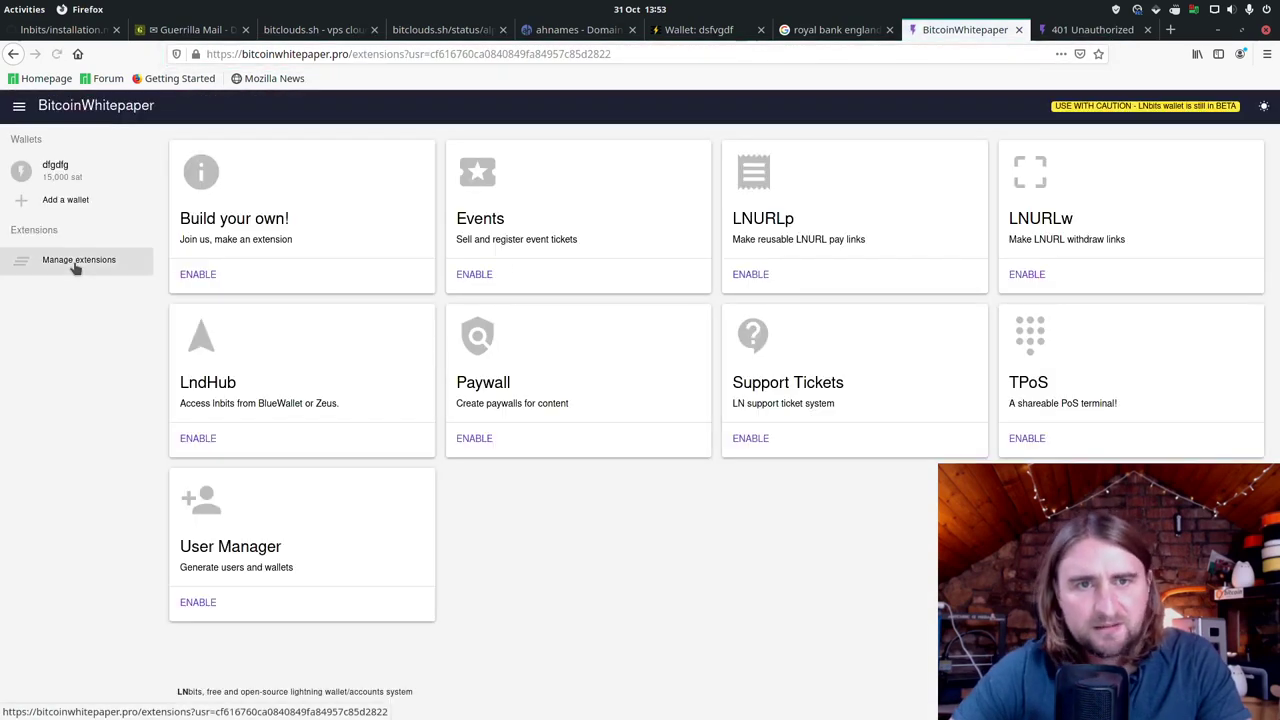
left_click(1030, 276)
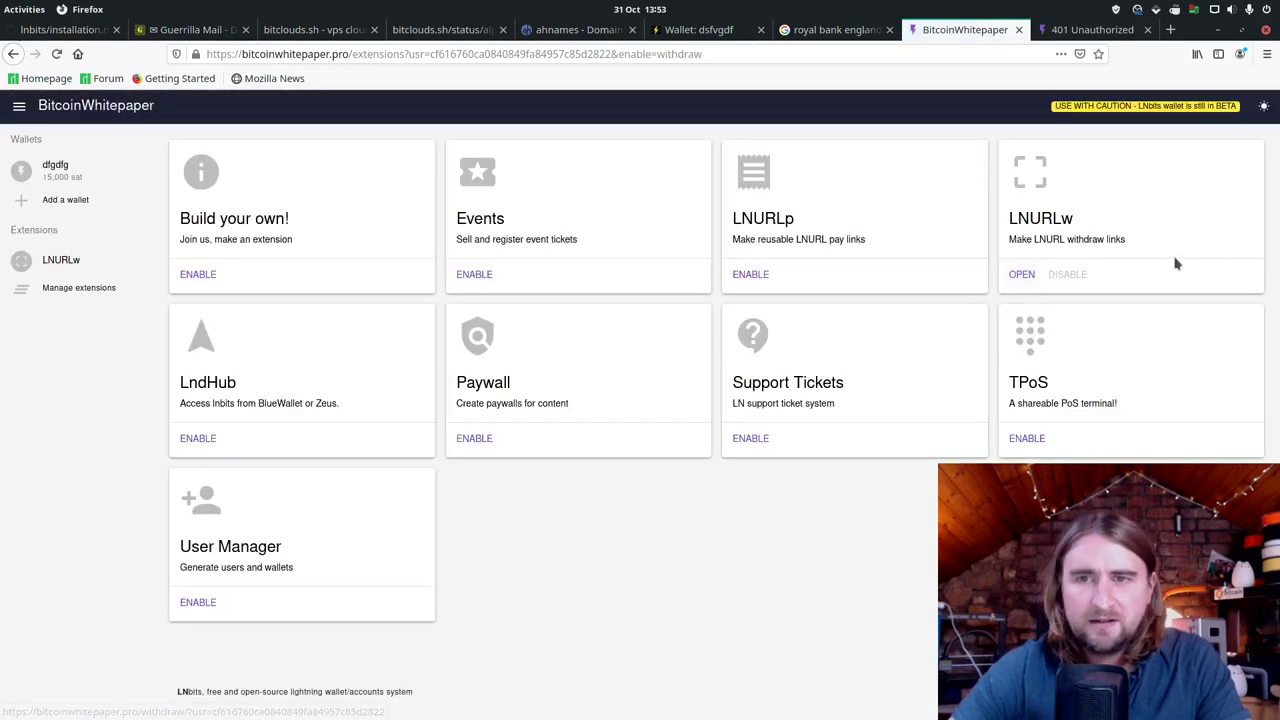
left_click(1015, 277)
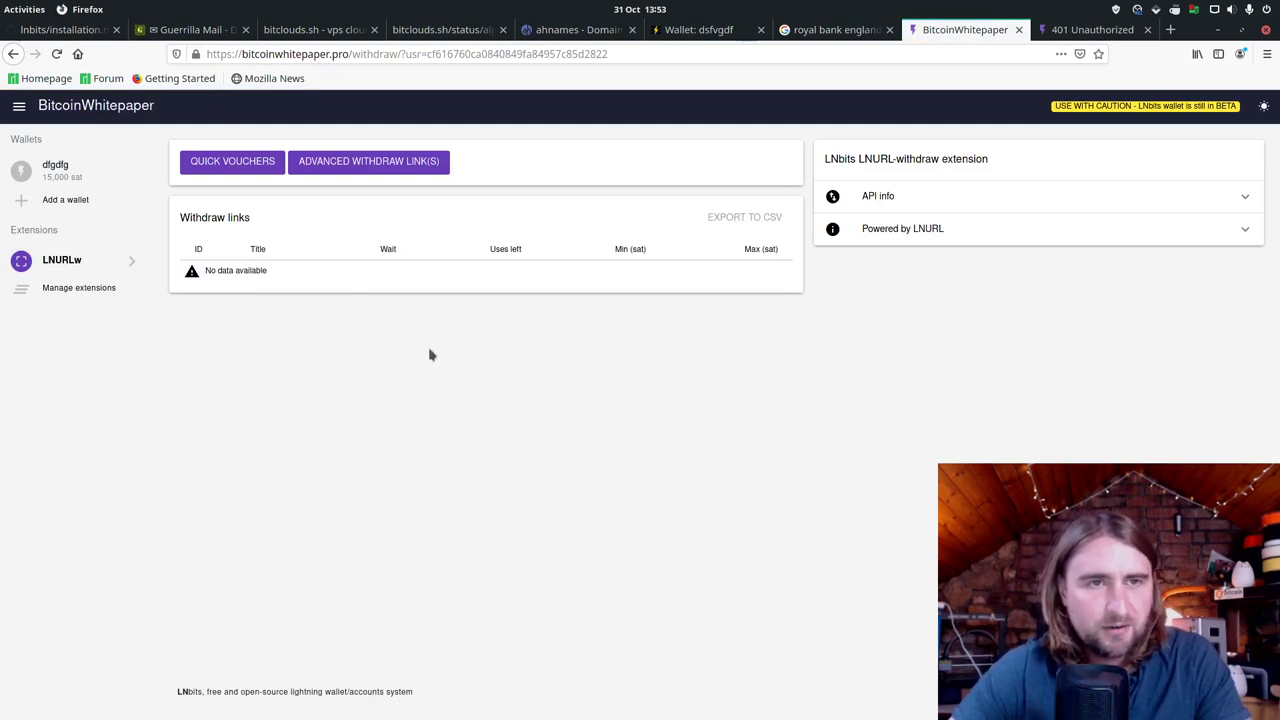
Step: Start a new withdraw link funded by the dfgdfg wallet, titled 'Bitcoin Whitepaper Party'
left_click(408, 172)
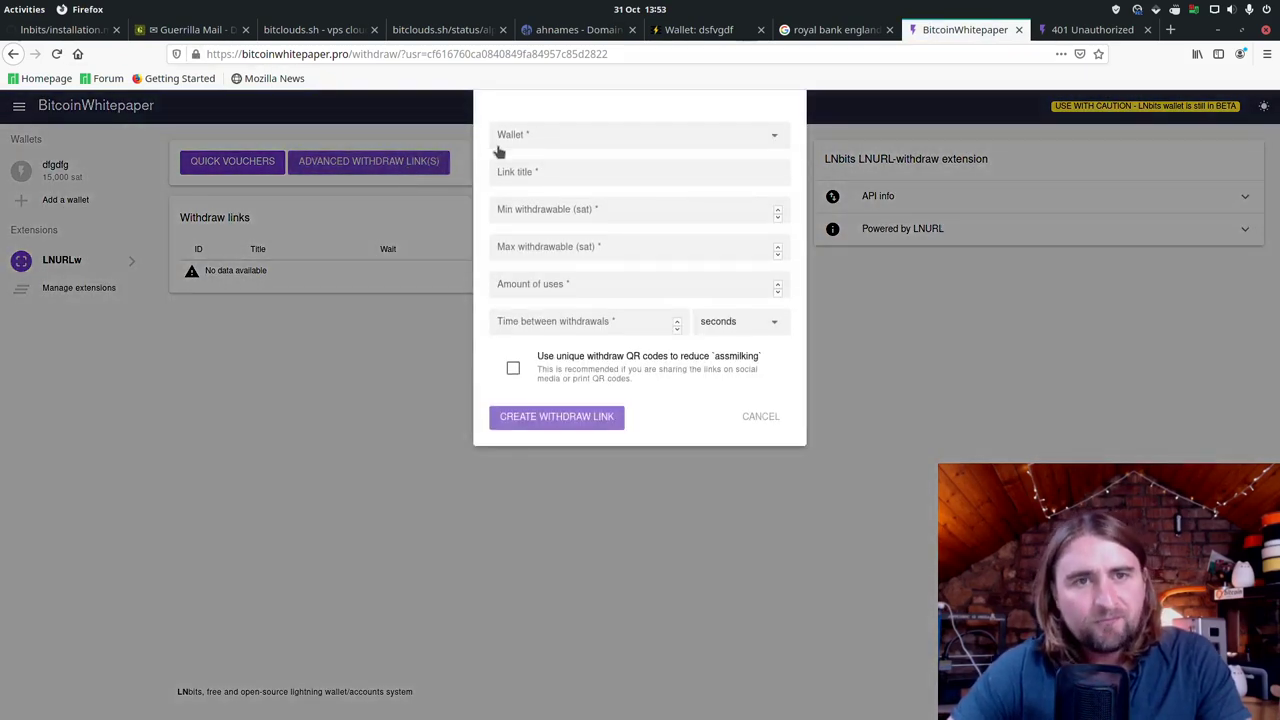
left_click(541, 145)
left_click(568, 163)
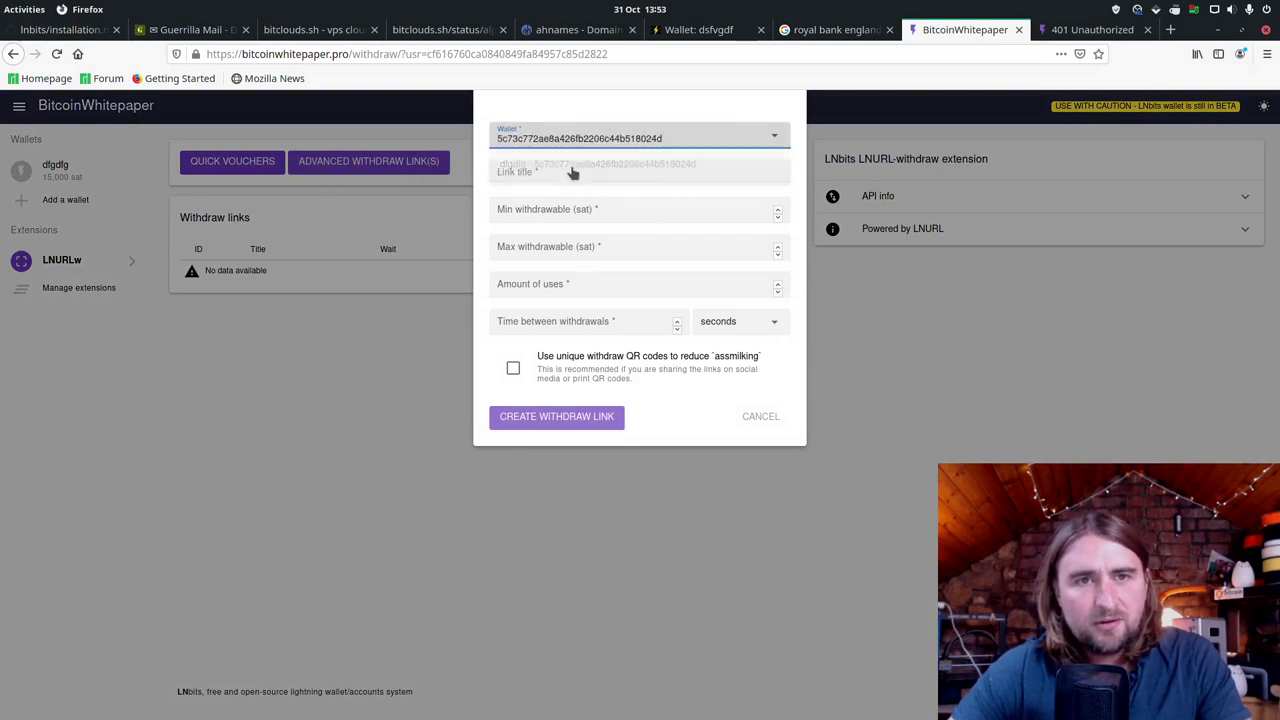
left_click(572, 166)
type("dfsgvdf")
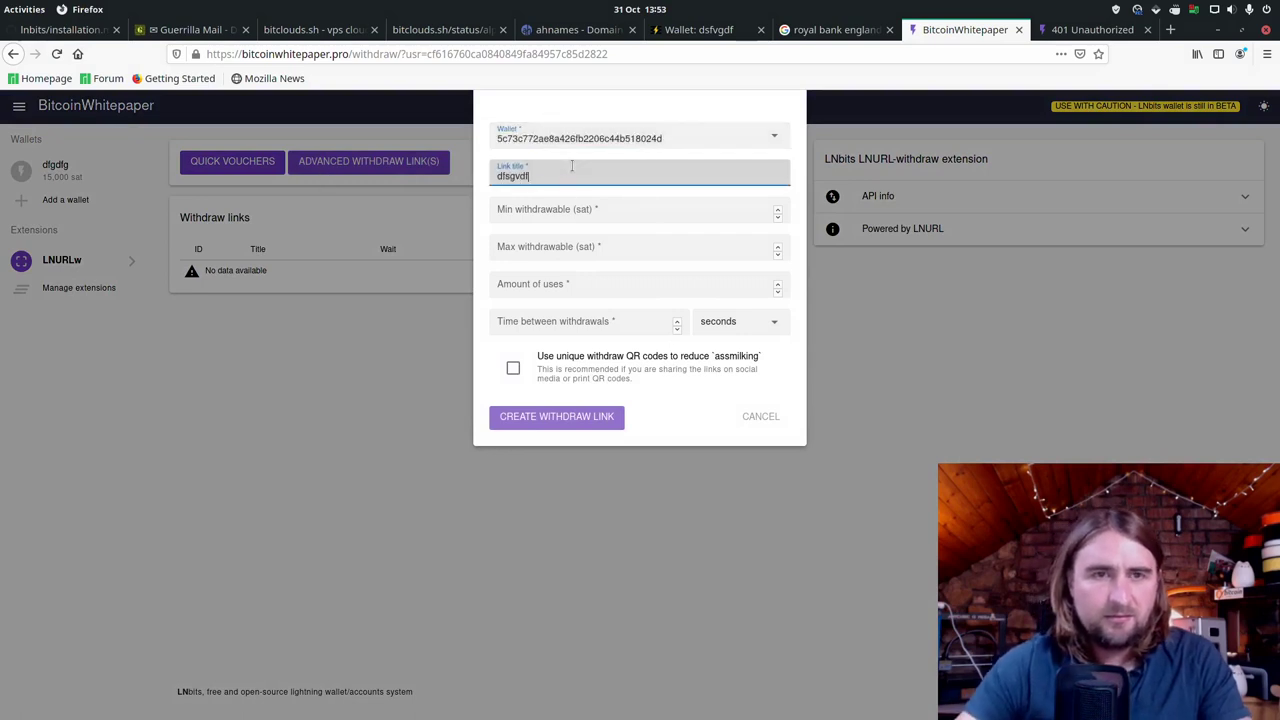
key("BackSpace")
key("BackSpace")
key("BackSpace")
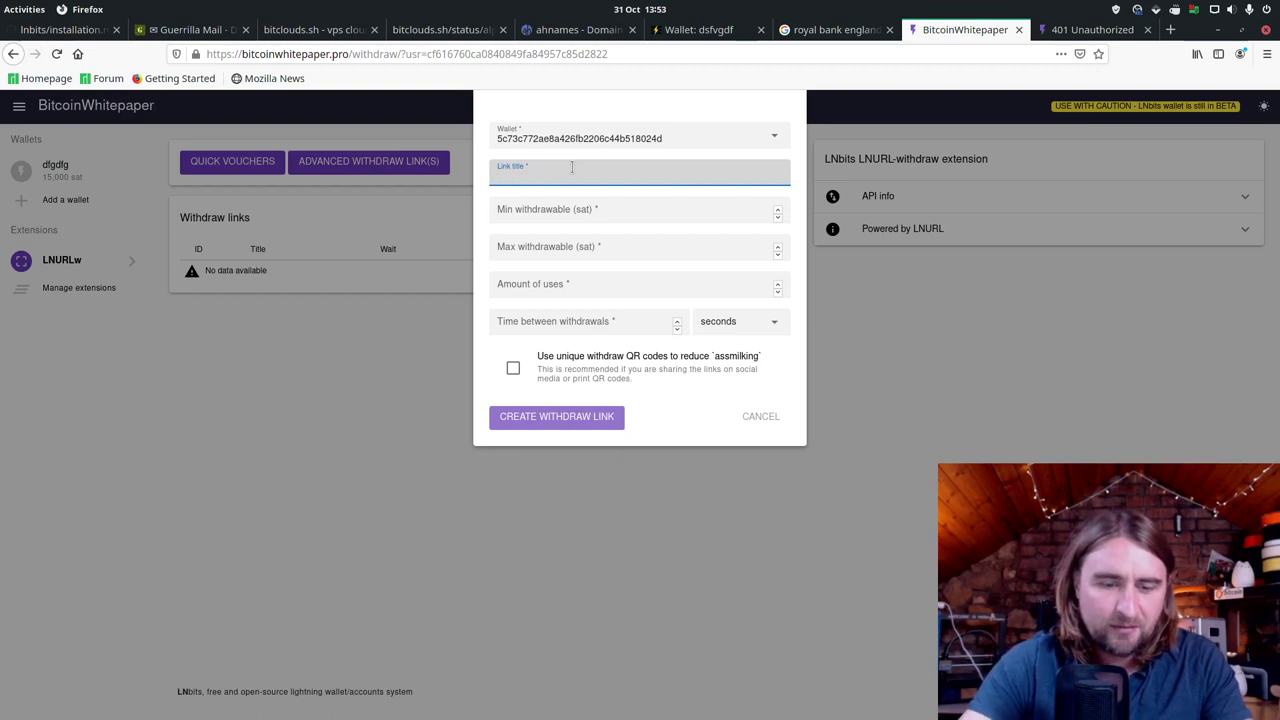
type("Bitcoin Whitepaper Party")
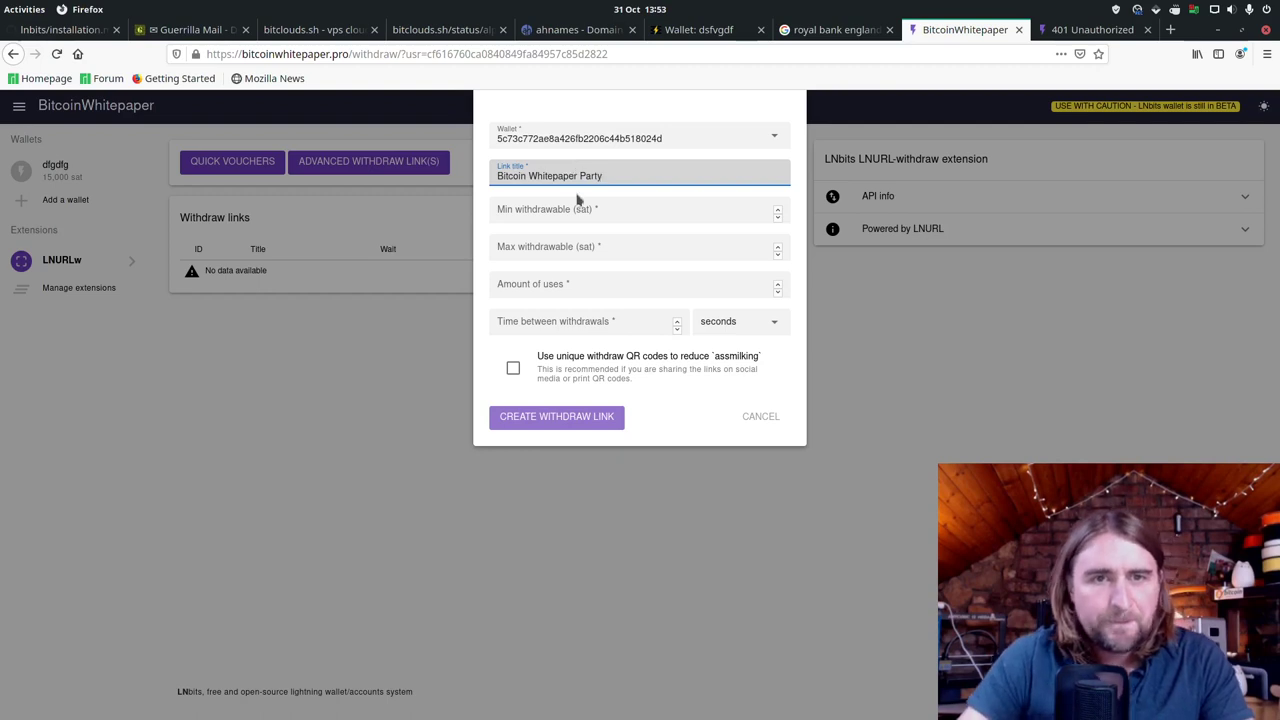
Step: Set min and max 1000 sat, 10 uses, 1-second wait, and create the withdraw link
left_click(576, 210)
type("1000")
key("Tab")
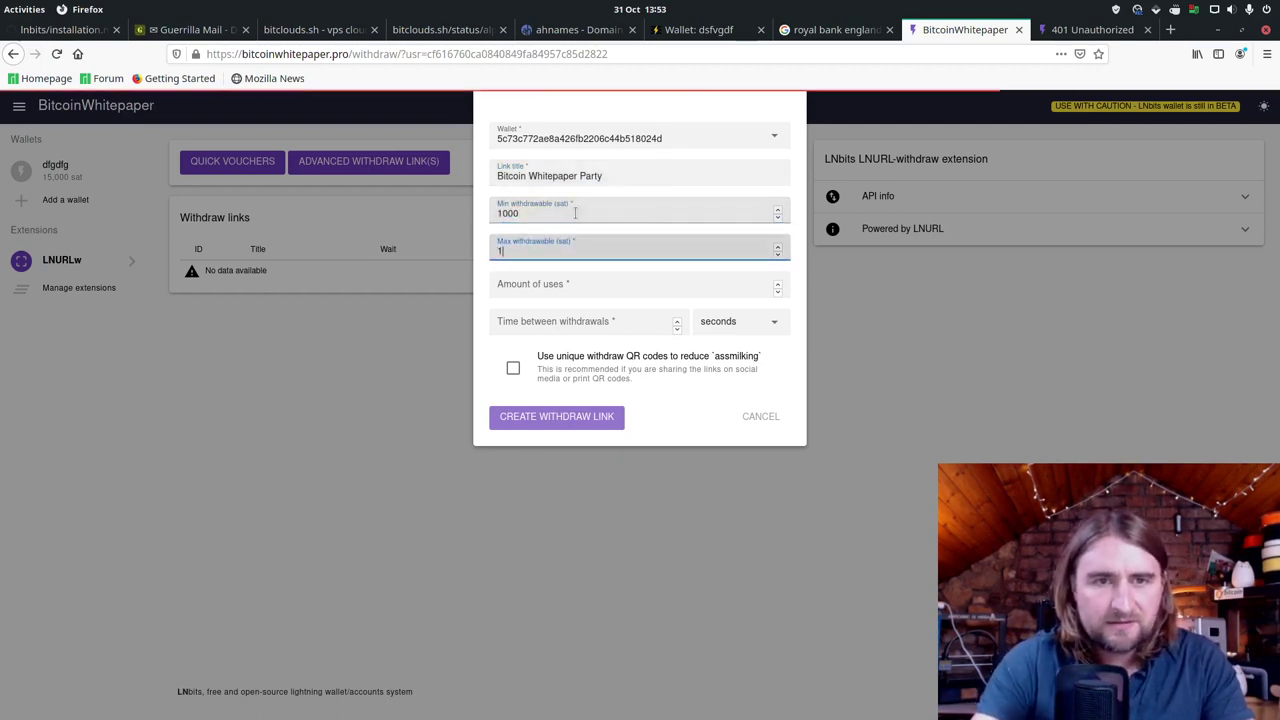
type("1000")
key("Tab")
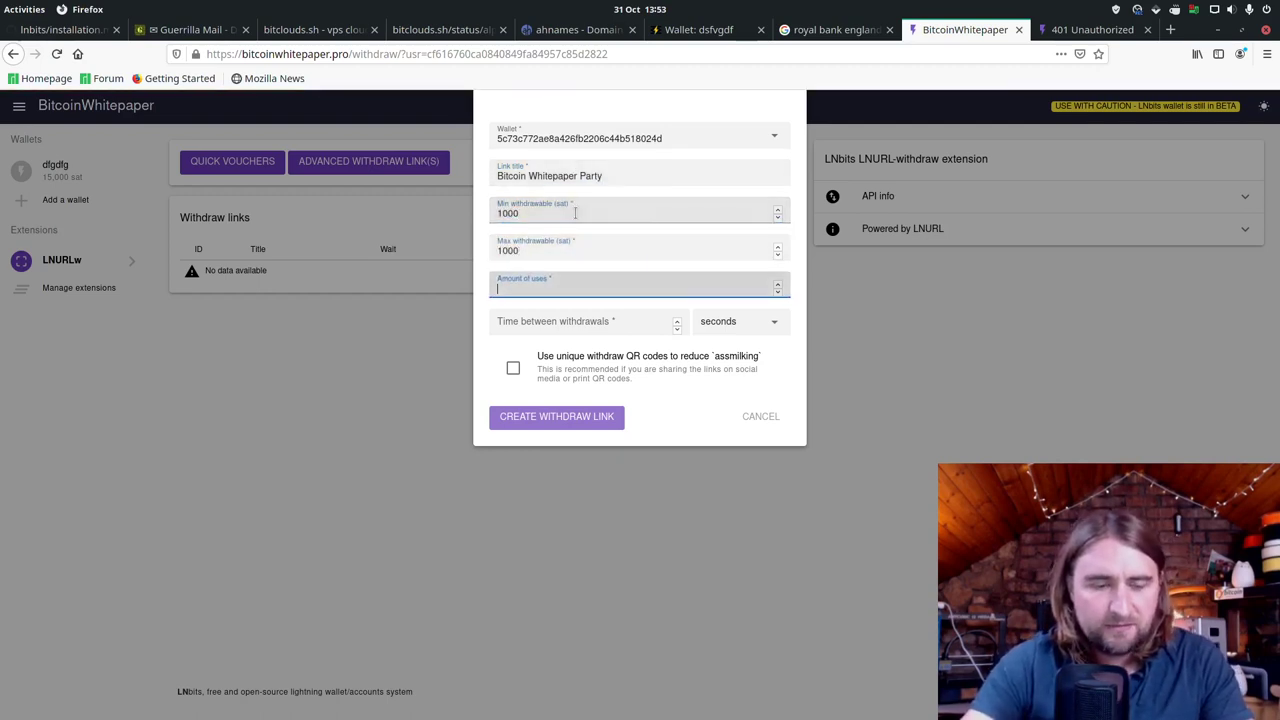
type("10")
key("Tab")
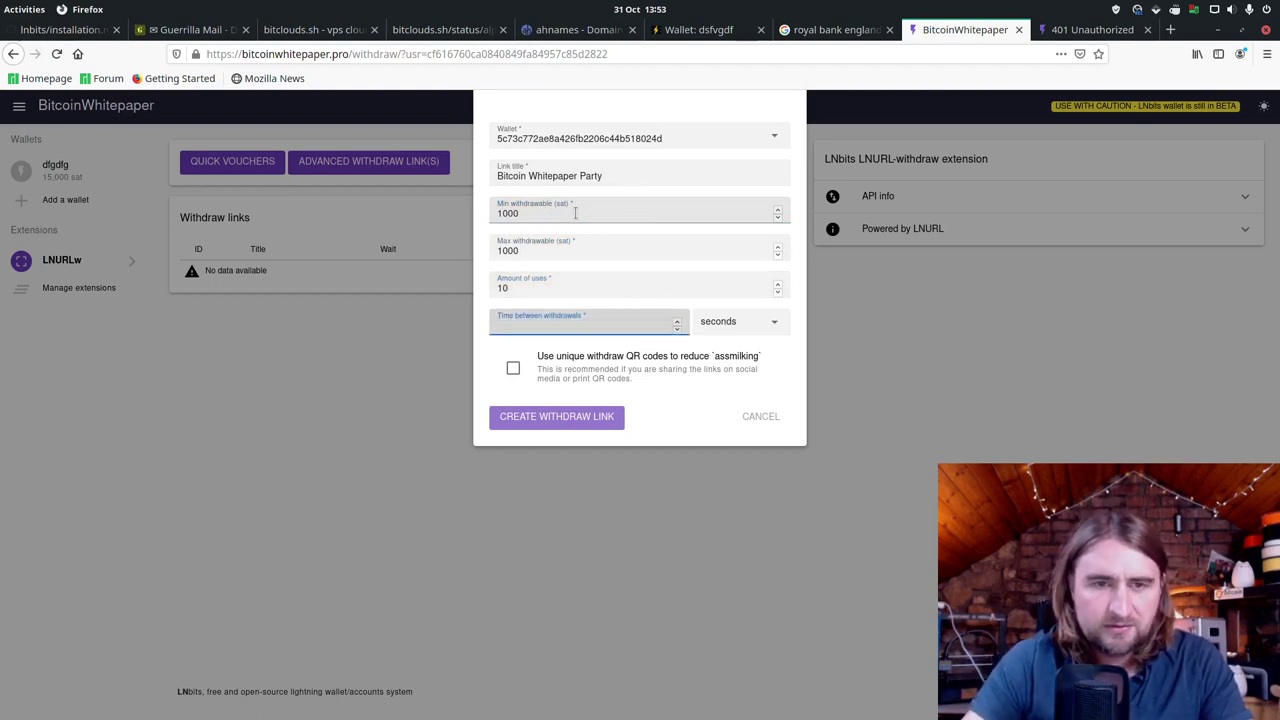
type("1")
left_click(556, 418)
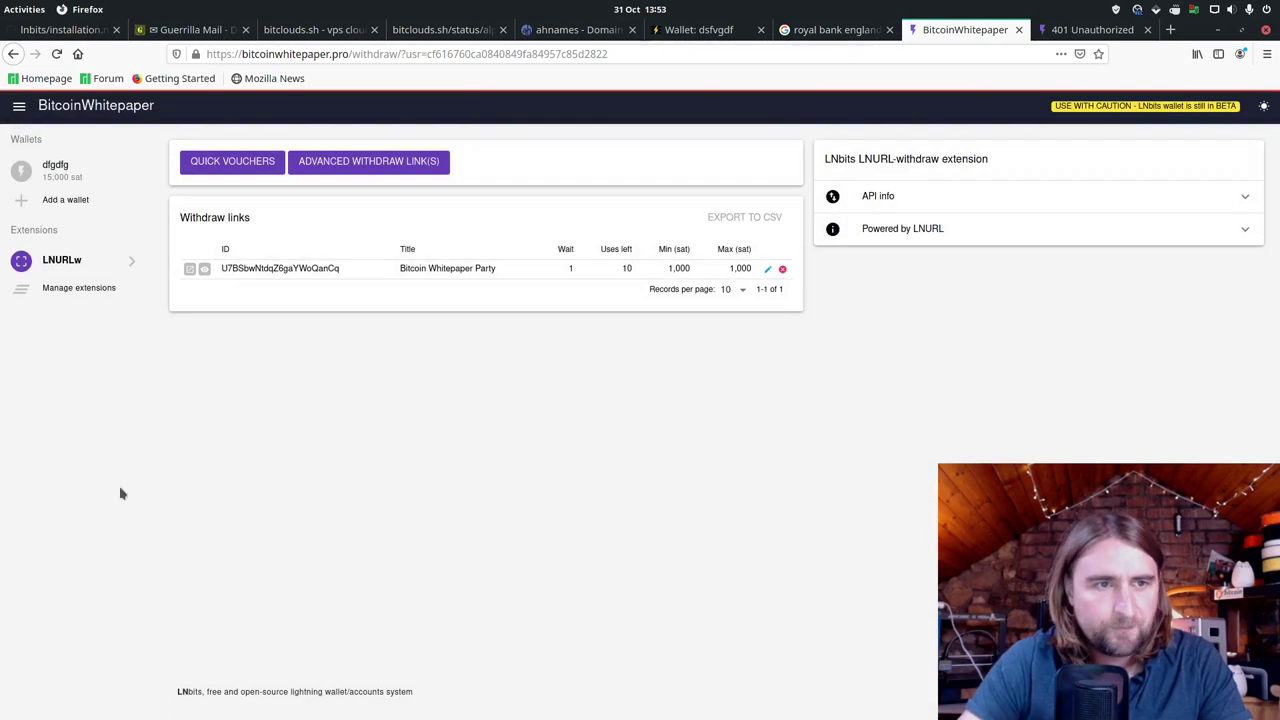
Step: Open the Bitcoin Whitepaper Party link's public QR code page, then bring the server terminal forward
left_click(193, 270)
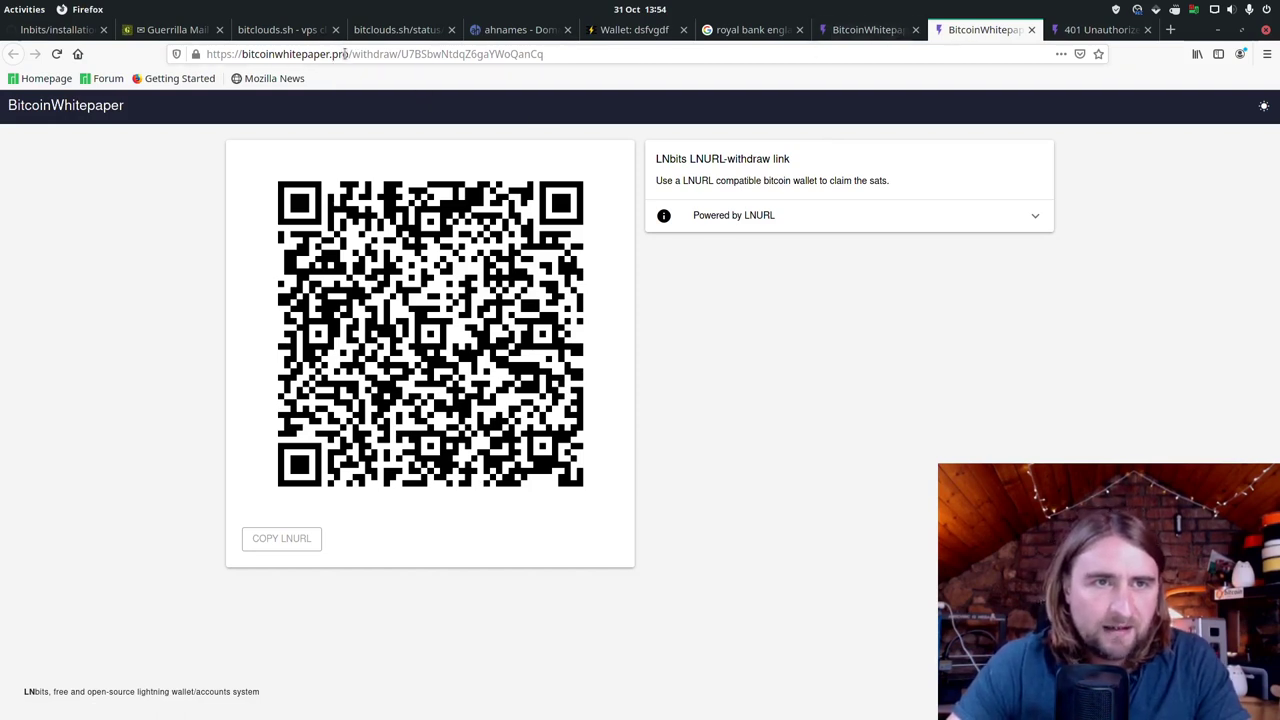
left_click_drag(347, 57, 241, 57)
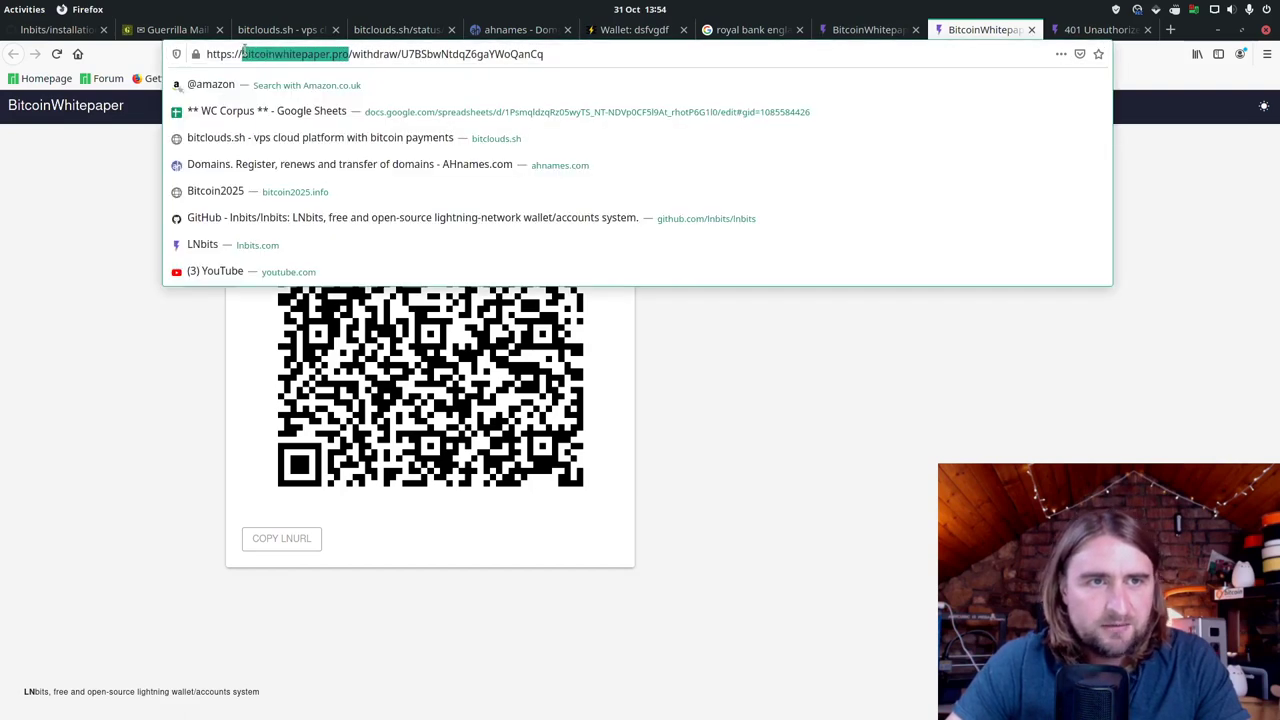
left_click(443, 55)
key("Return")
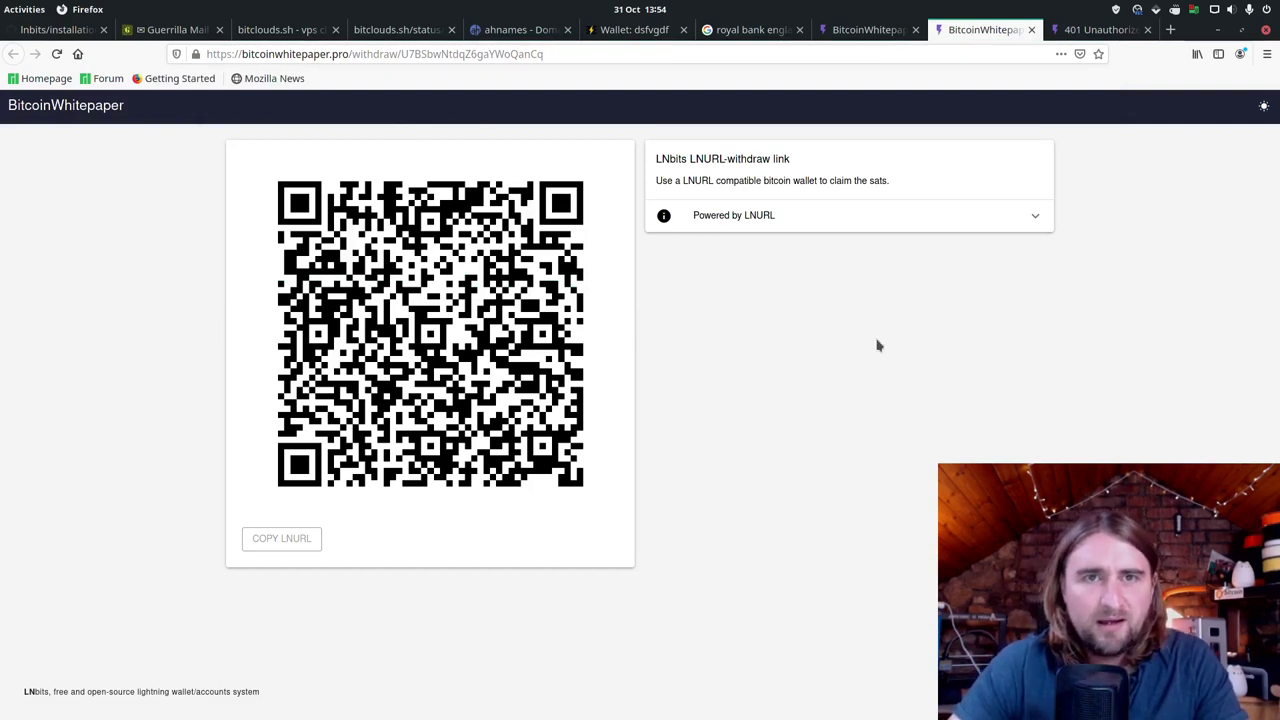
key("alt+Tab")
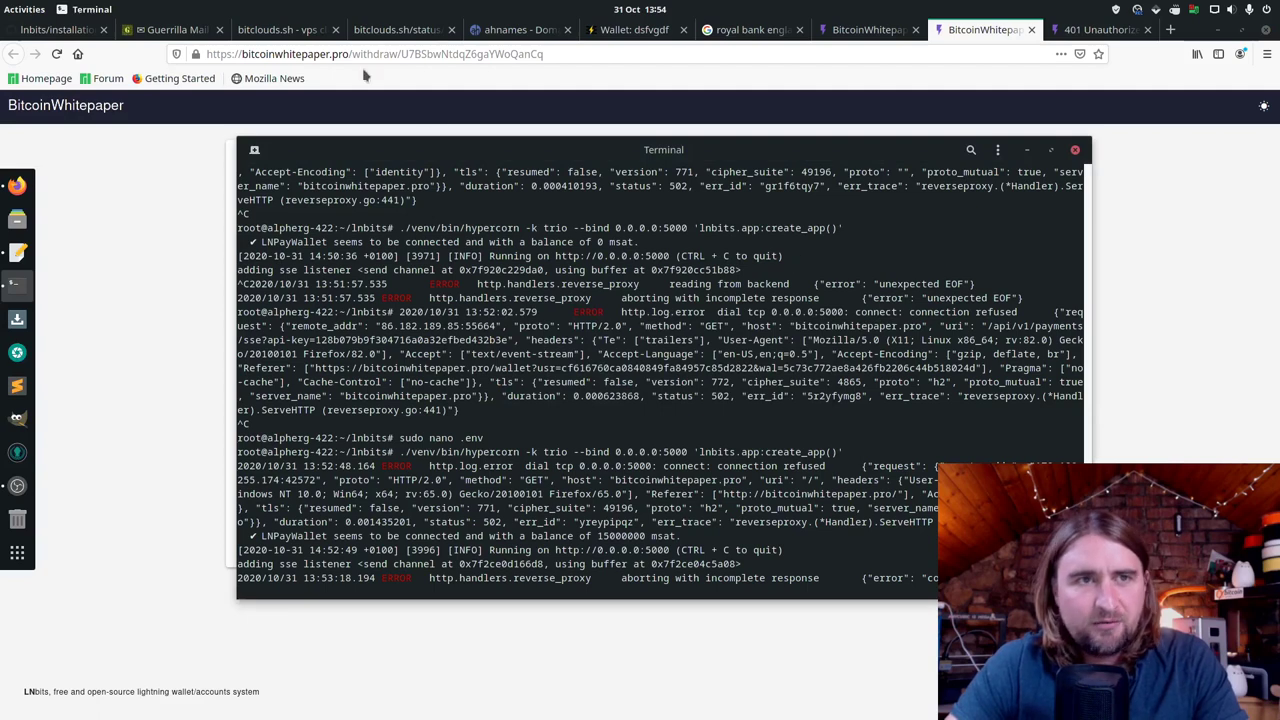
Step: Go from installation.md to the lnbits/lnbits repository page and scroll down to its README
left_click(44, 35)
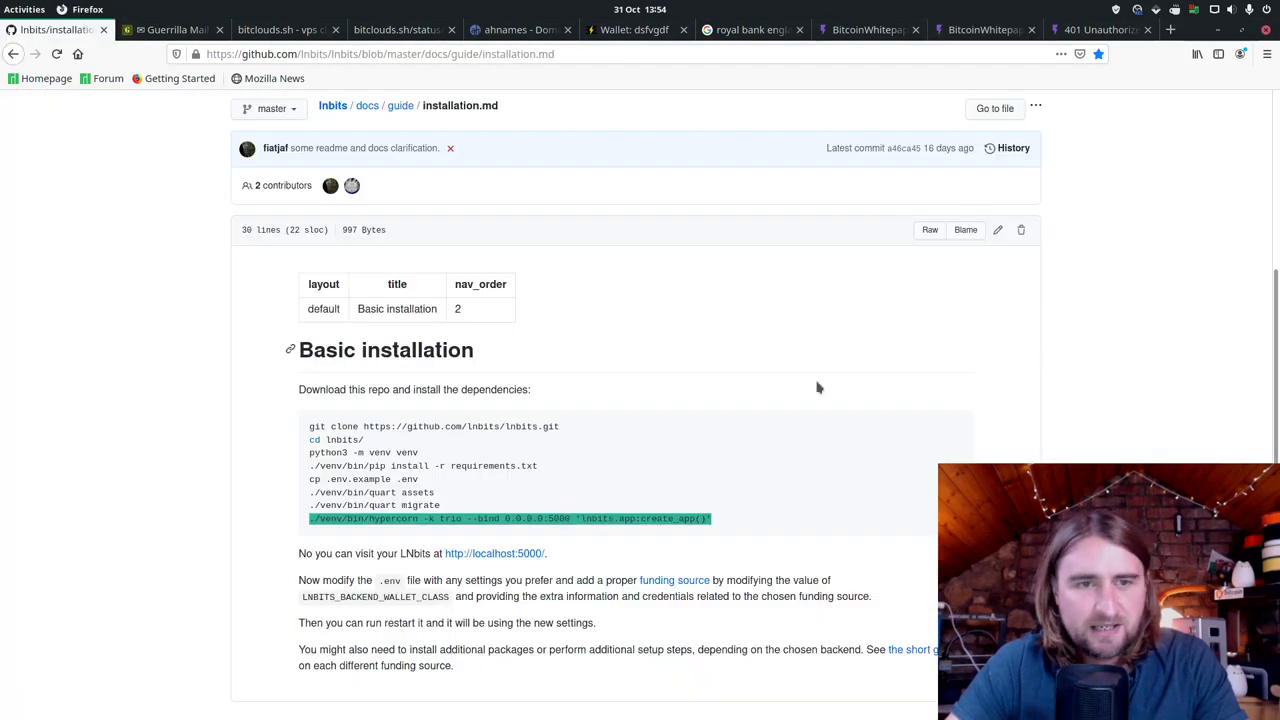
scroll(849, 391, "down", 2)
key("alt+Tab")
key("alt+Tab")
key("alt+Tab")
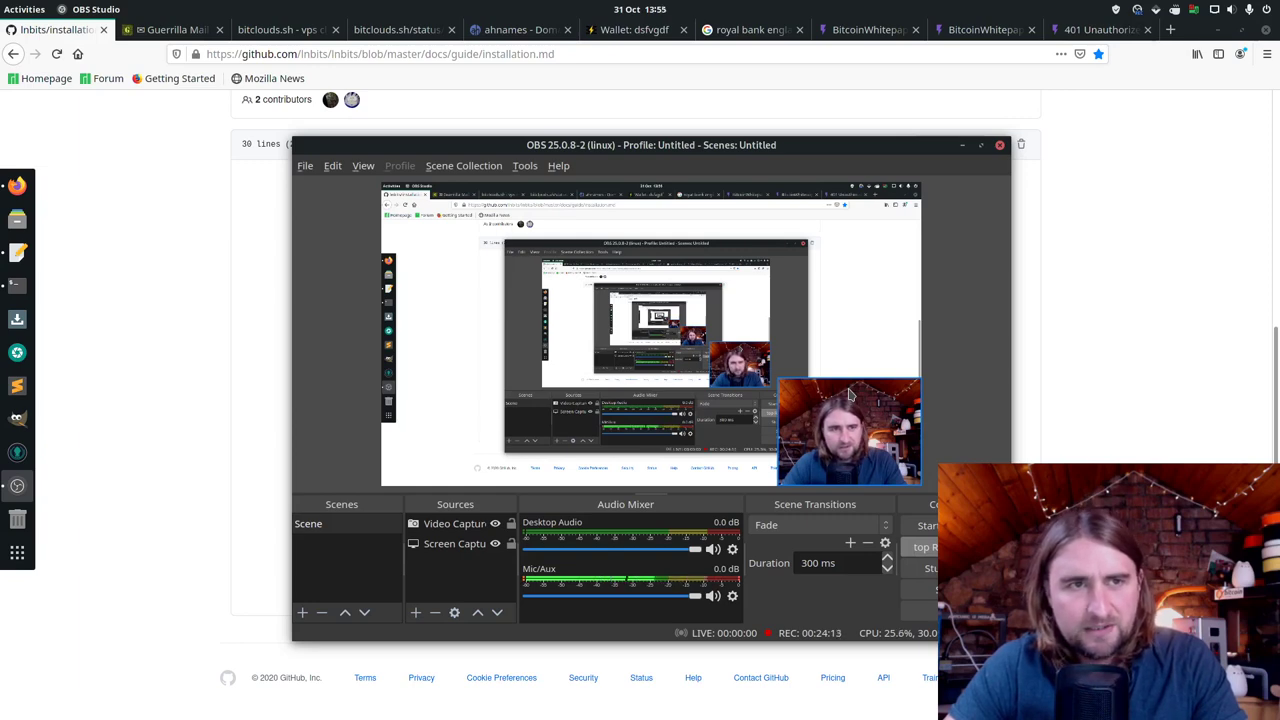
key("alt+Tab")
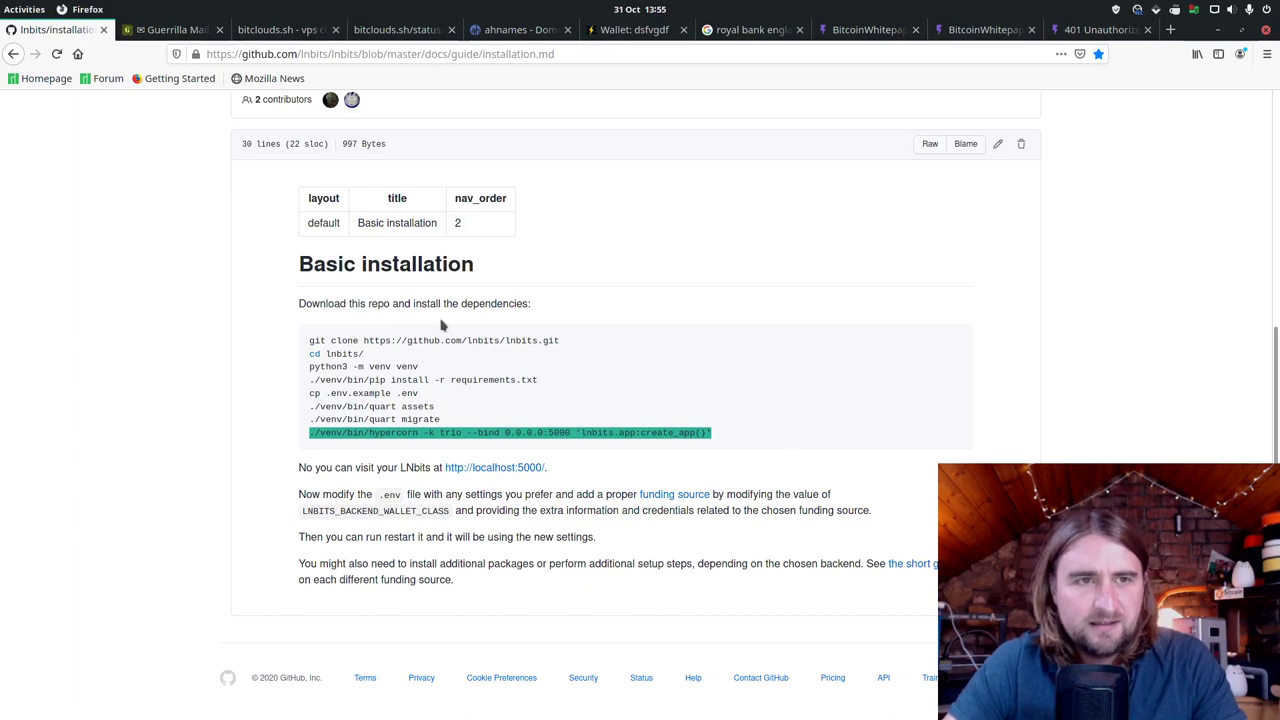
scroll(160, 254, "up", 5)
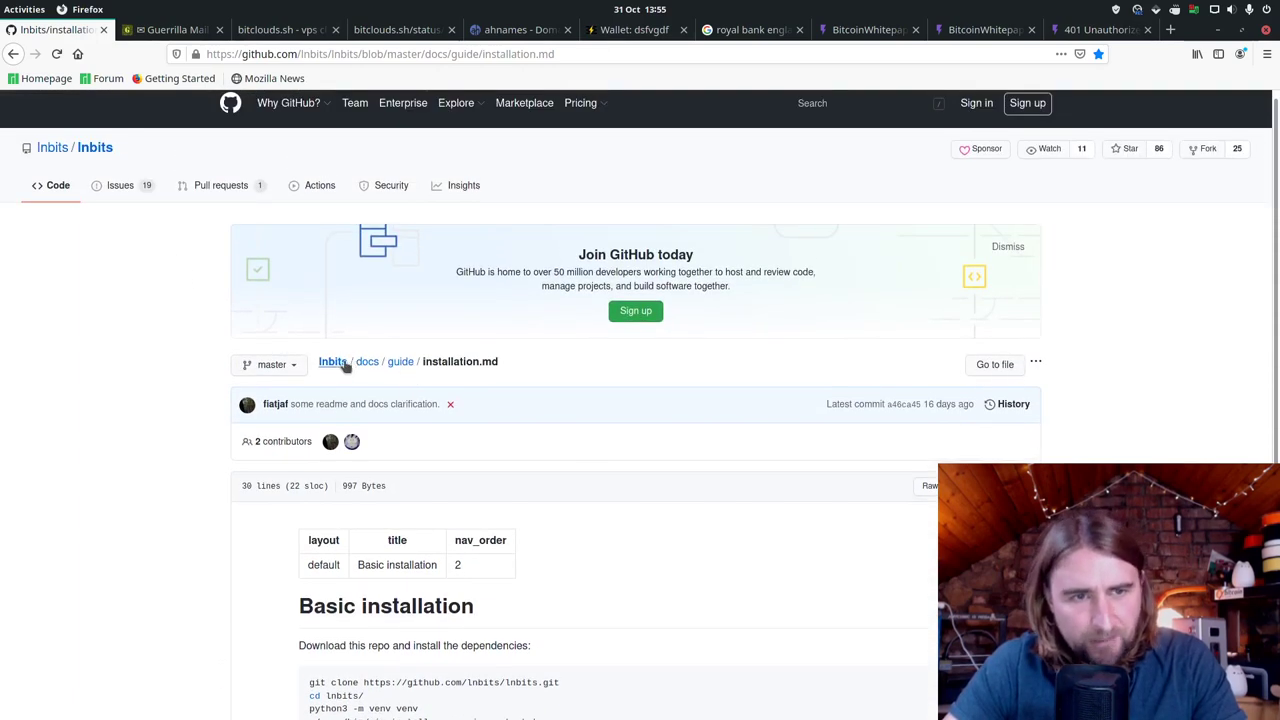
left_click(98, 148)
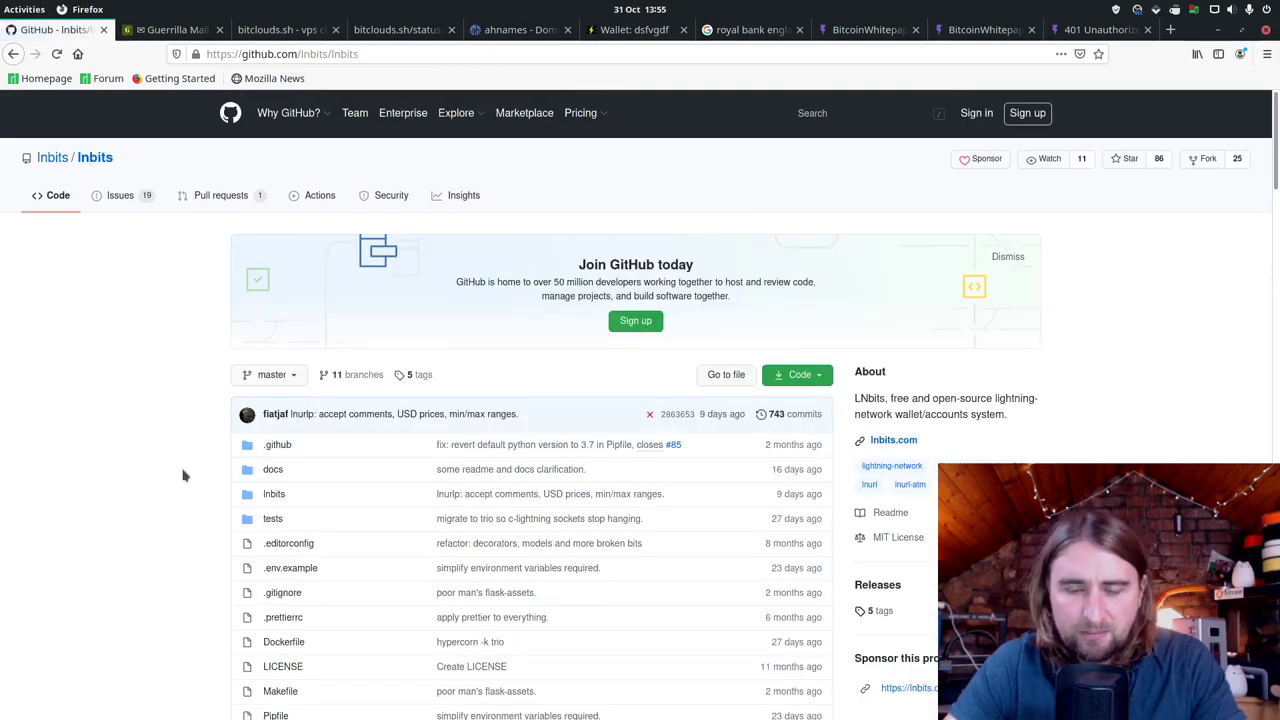
scroll(183, 475, "down", 8)
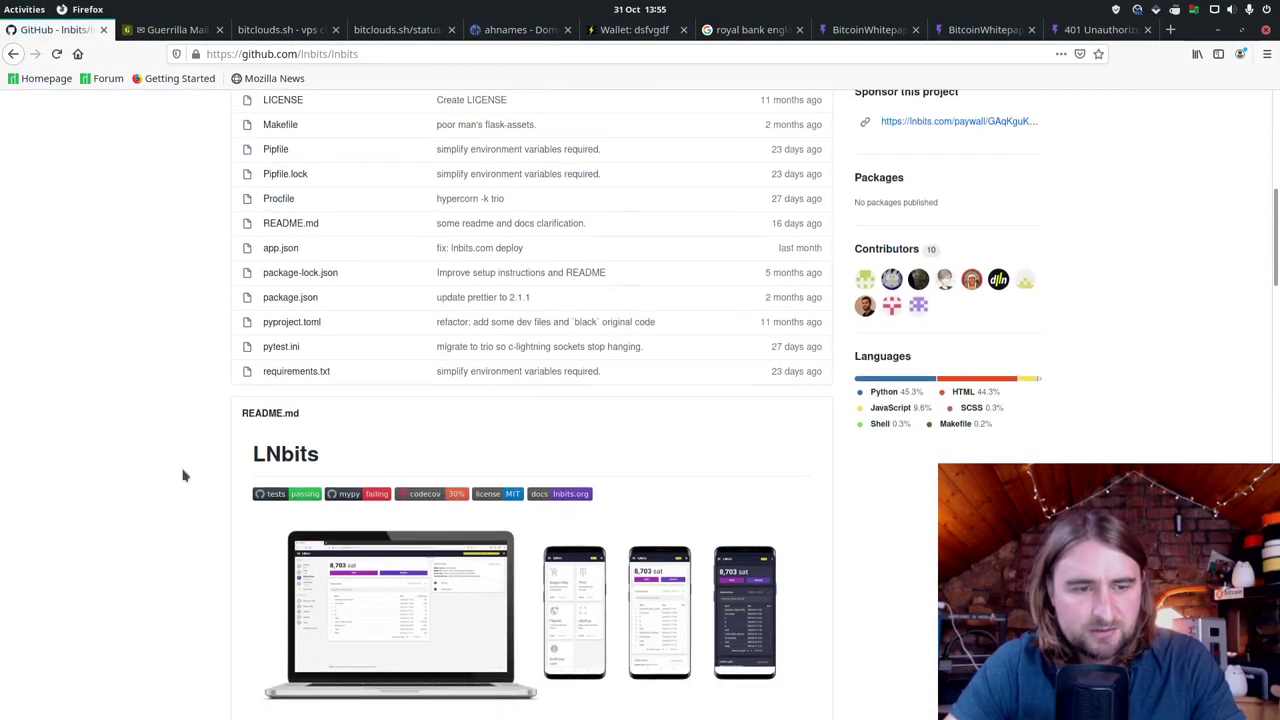
scroll(183, 475, "down", 3)
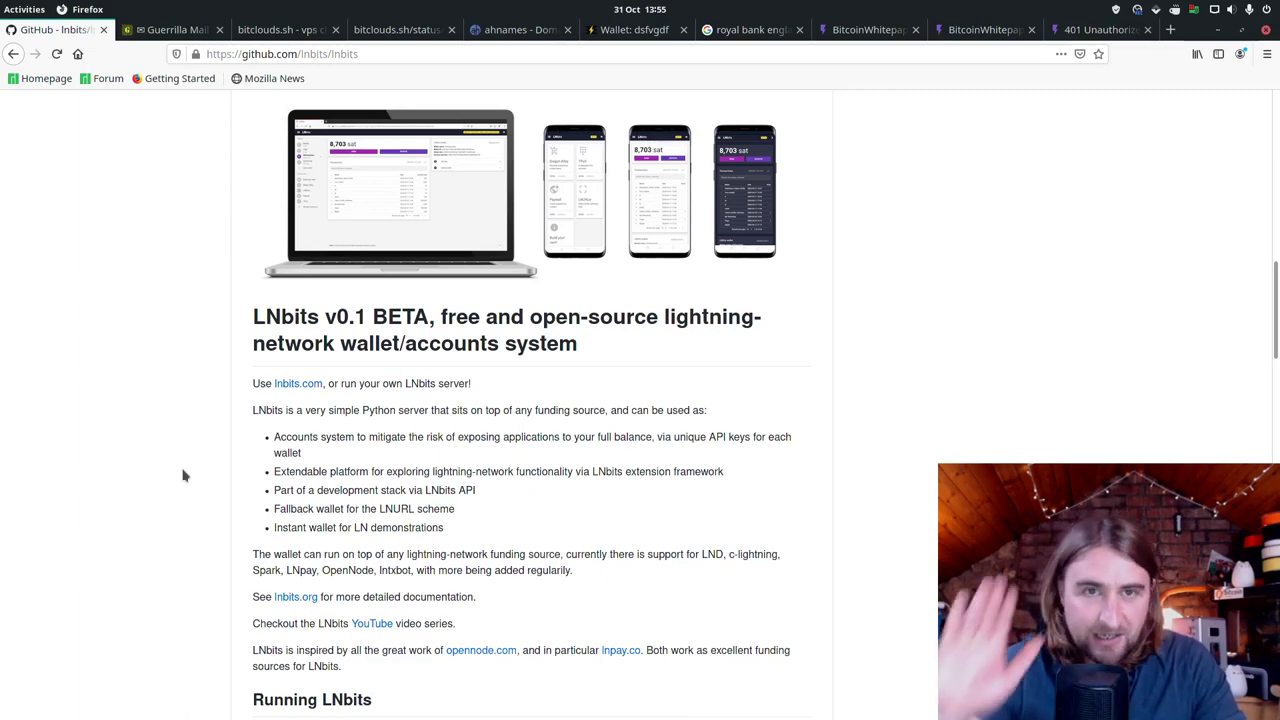
key("alt+Tab")
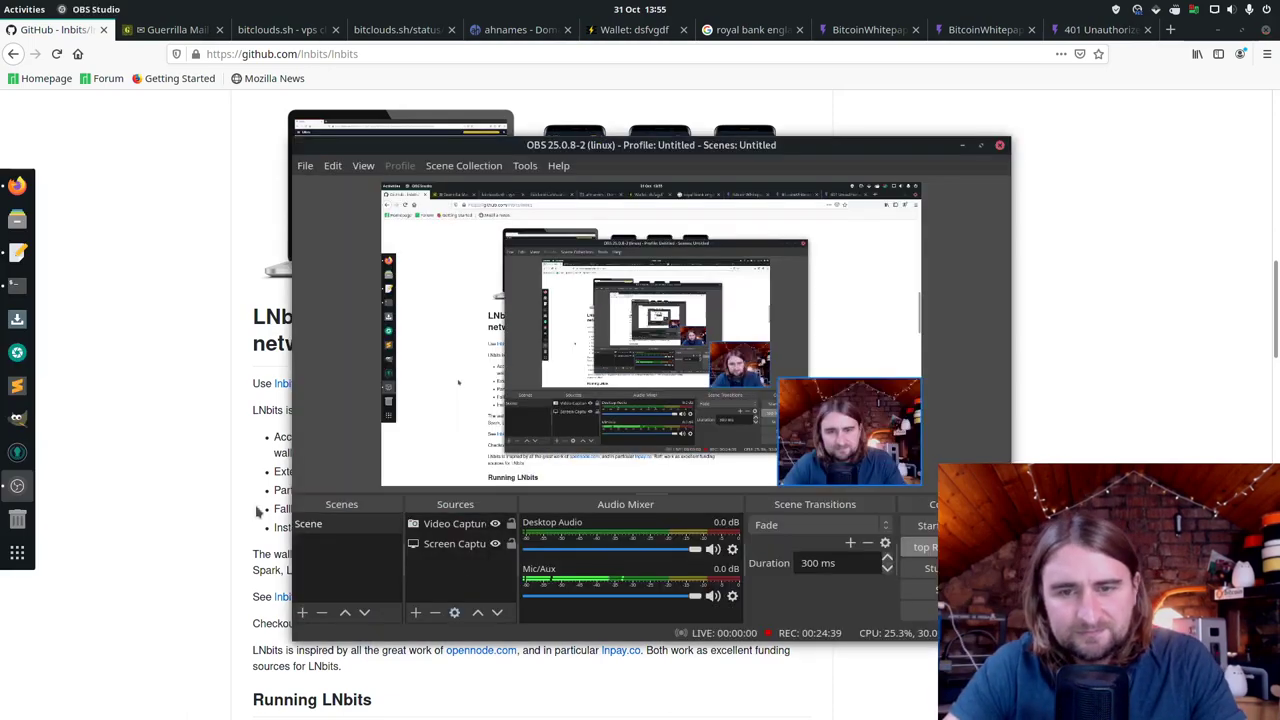